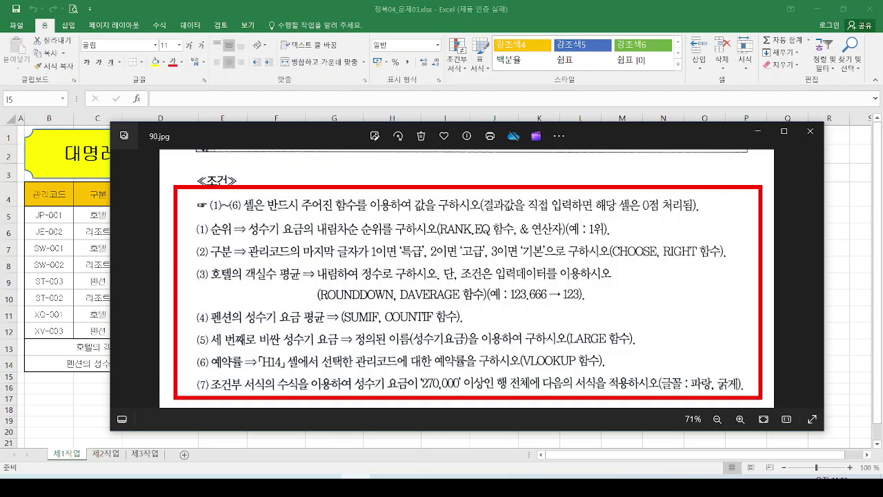
Step: Read the worksheet function conditions in 90.jpg, especially (1) 순위, and return to the worksheet's 순위 column
drag(171, 374, 205, 365)
key(Escape)
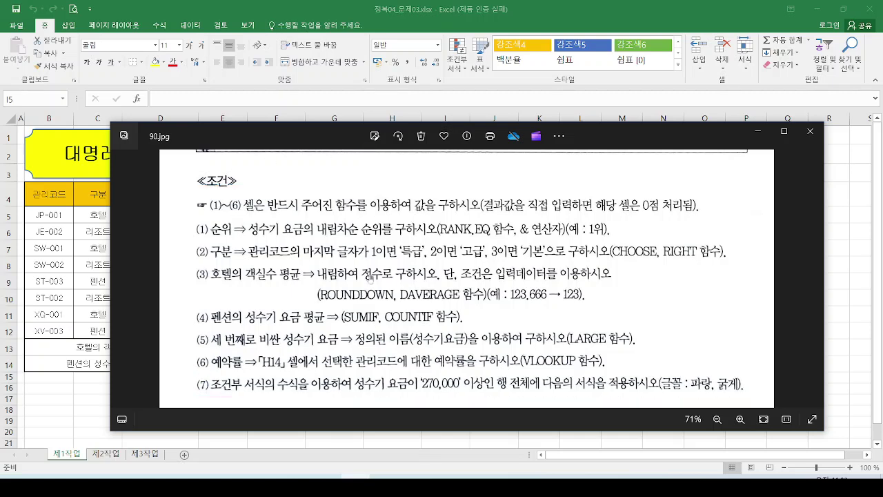
drag(182, 217, 235, 244)
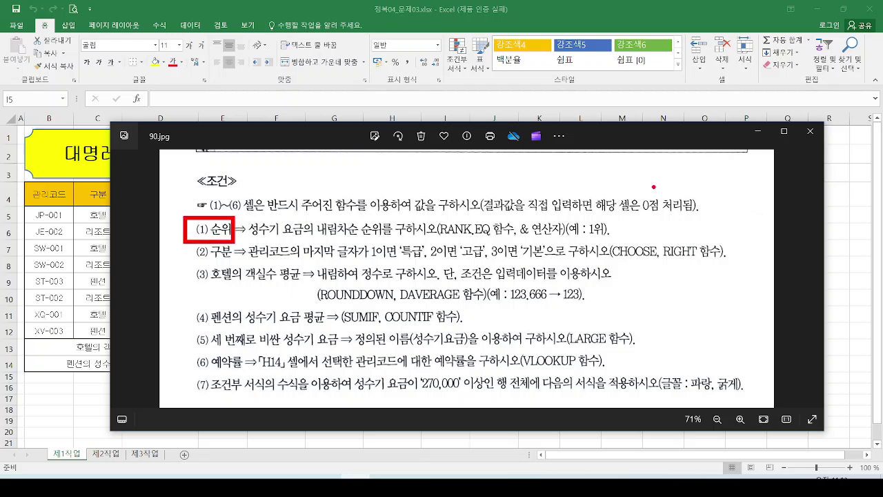
key(Escape)
click(757, 130)
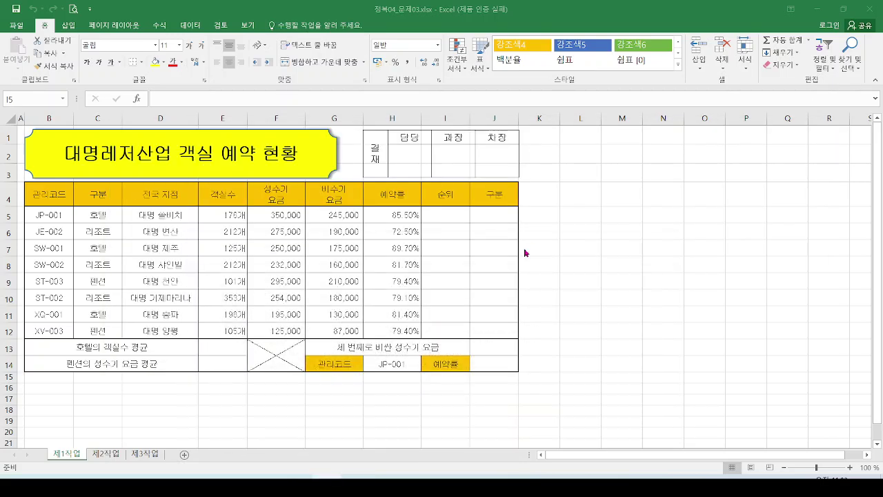
drag(424, 182, 464, 206)
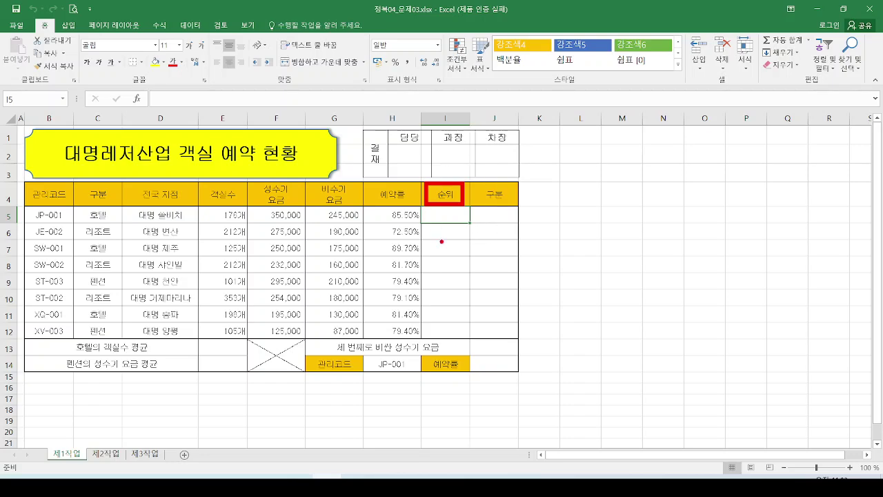
key(Escape)
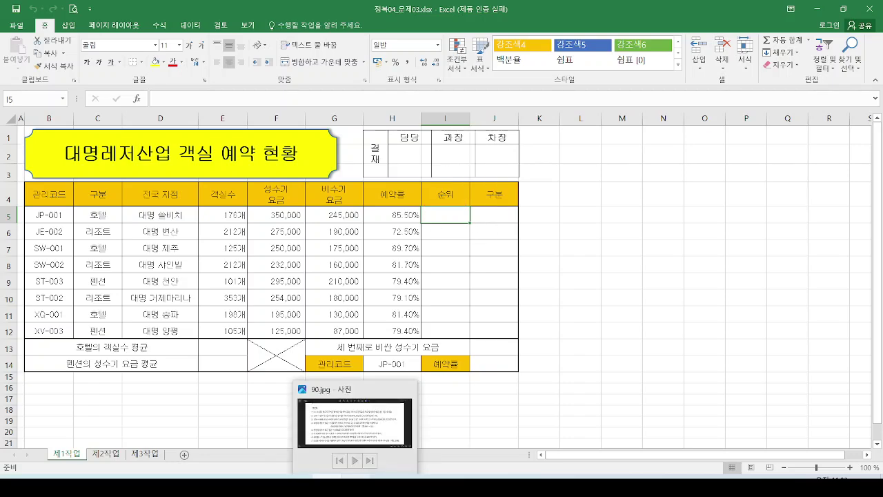
click(132, 485)
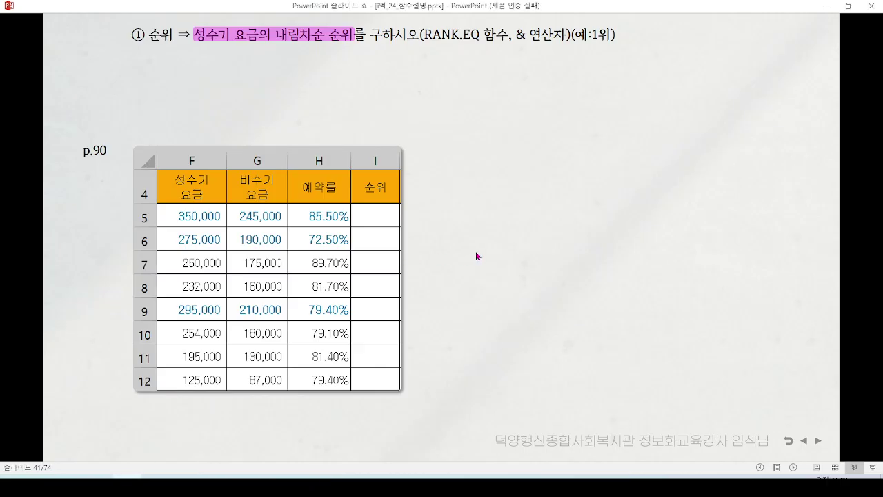
drag(186, 51, 316, 52)
mouse_move(333, 41)
mouse_down()
mouse_move(349, 48)
mouse_move(332, 40)
mouse_up()
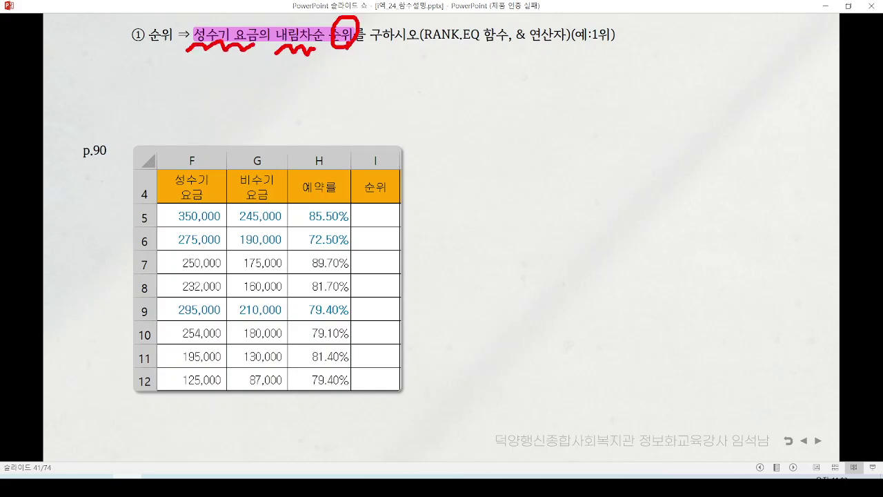
drag(422, 45, 487, 41)
drag(586, 45, 616, 46)
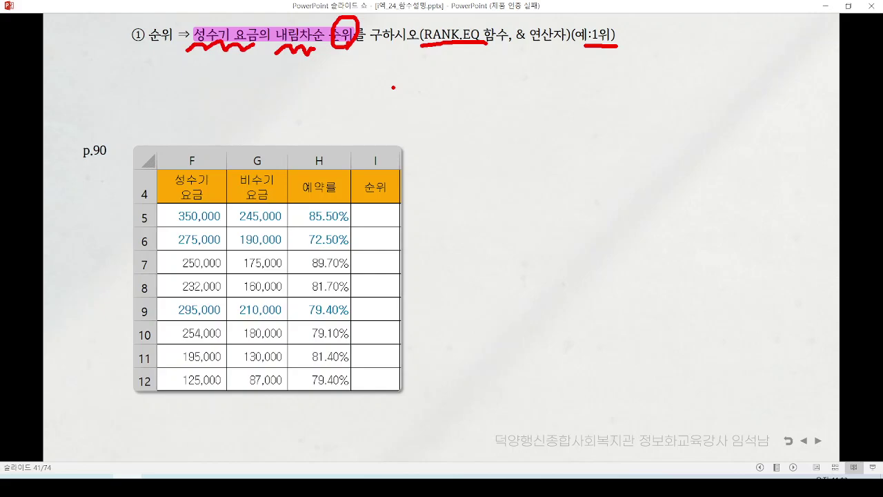
key(Escape)
click(471, 193)
click(471, 194)
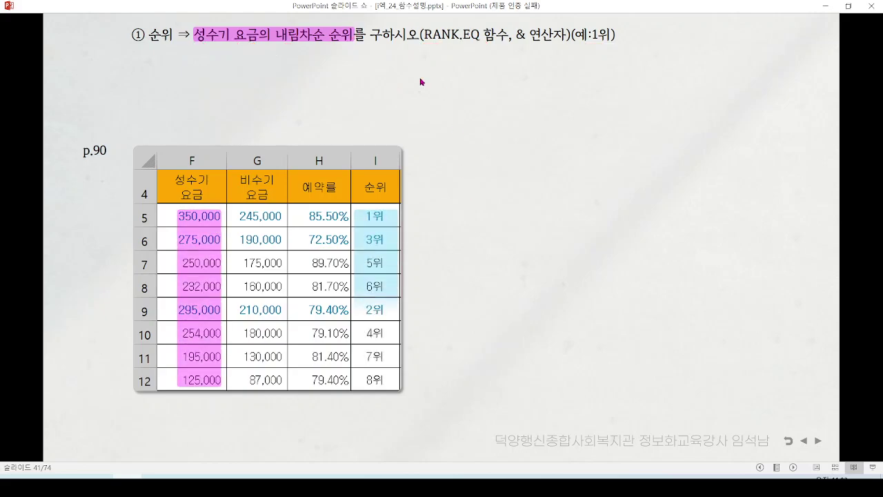
key(ctrl+p)
mouse_move(231, 200)
mouse_down()
mouse_move(153, 366)
mouse_move(240, 209)
mouse_up()
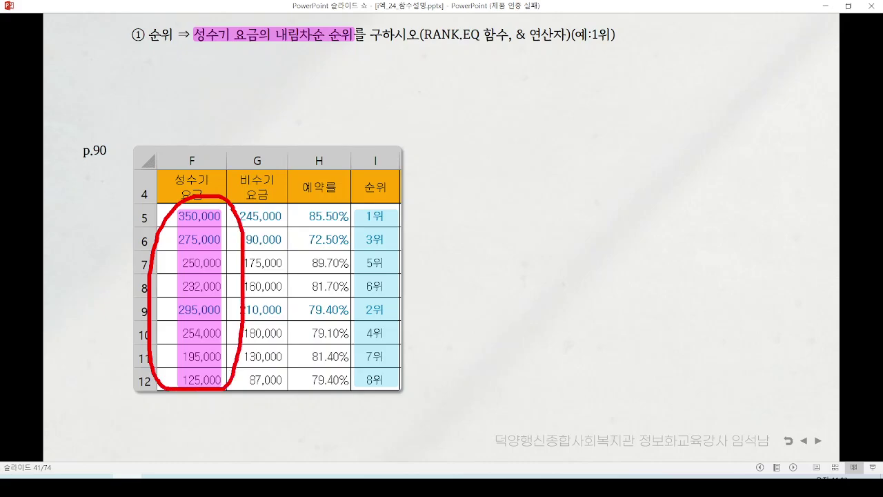
mouse_move(223, 266)
mouse_down()
mouse_move(316, 268)
mouse_move(291, 295)
mouse_up()
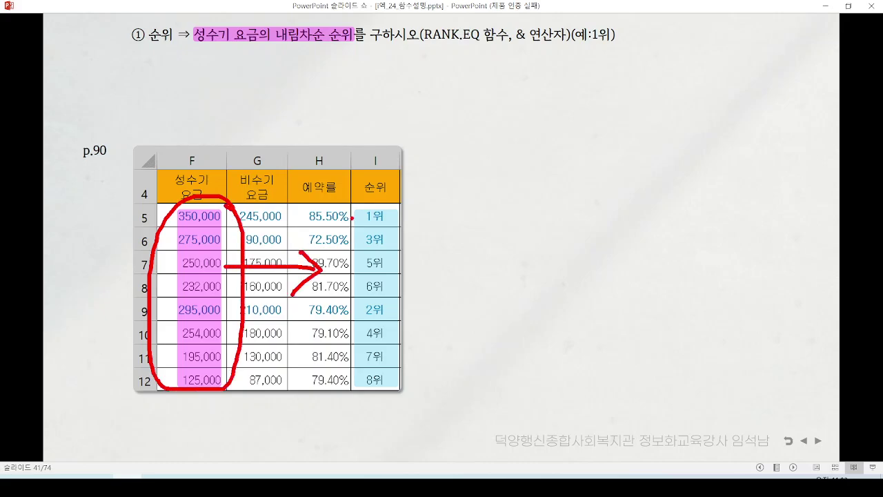
mouse_move(352, 217)
mouse_down()
mouse_move(344, 335)
mouse_move(357, 392)
mouse_up()
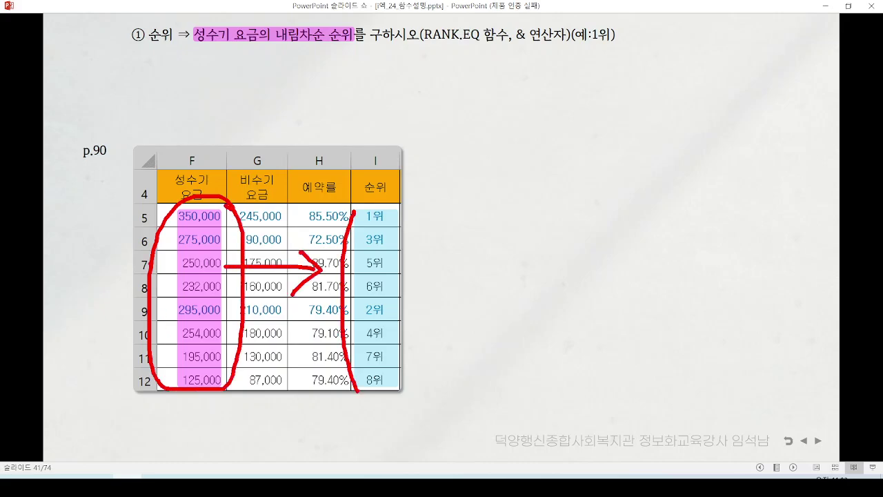
key(e)
click(235, 229)
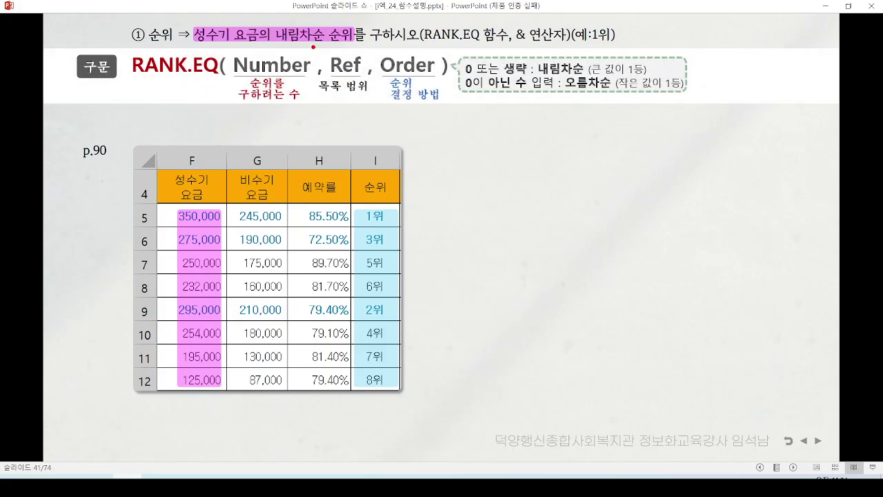
drag(313, 45, 375, 104)
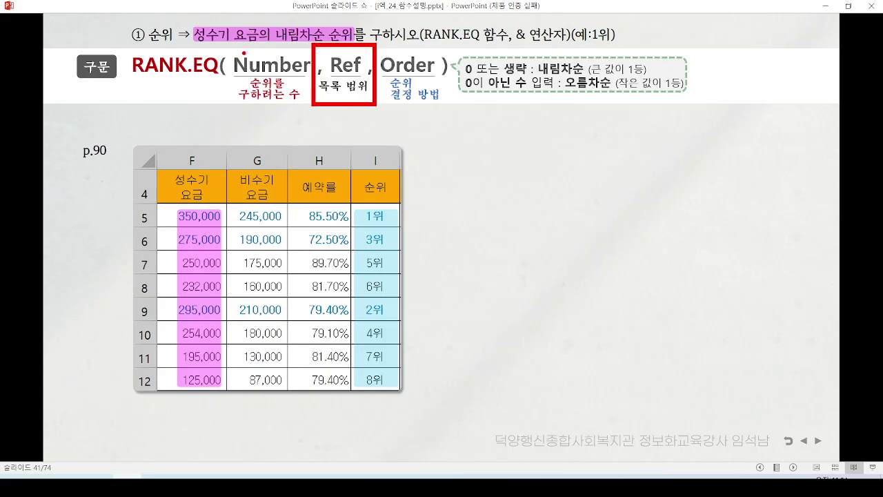
mouse_move(234, 44)
mouse_down()
mouse_move(252, 73)
mouse_move(306, 105)
mouse_up()
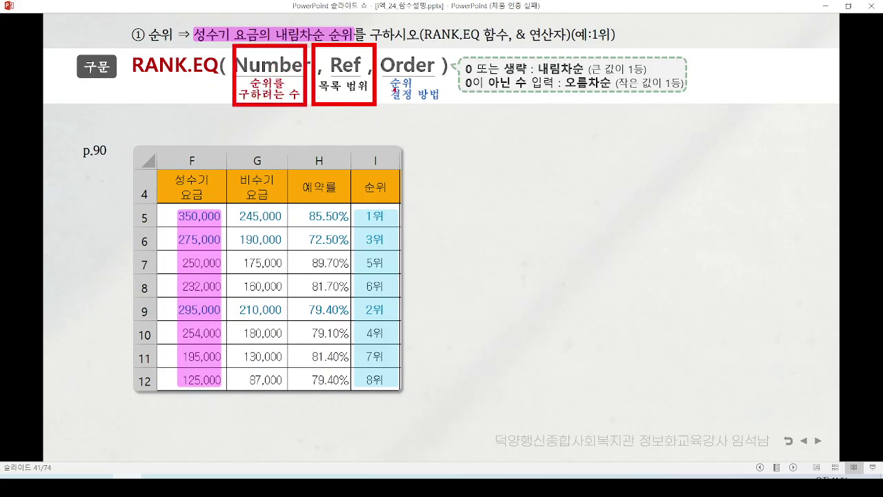
mouse_move(433, 95)
mouse_down()
mouse_move(412, 113)
mouse_move(400, 40)
mouse_move(436, 104)
mouse_up()
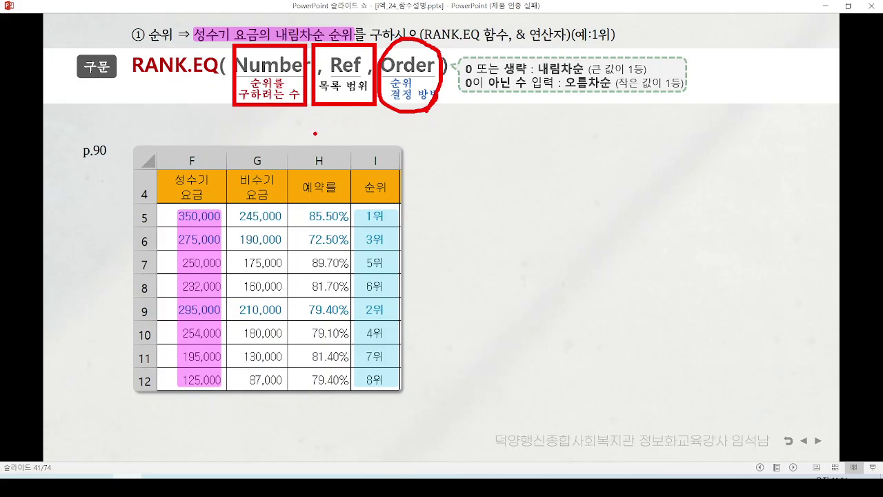
key(Escape)
click(412, 137)
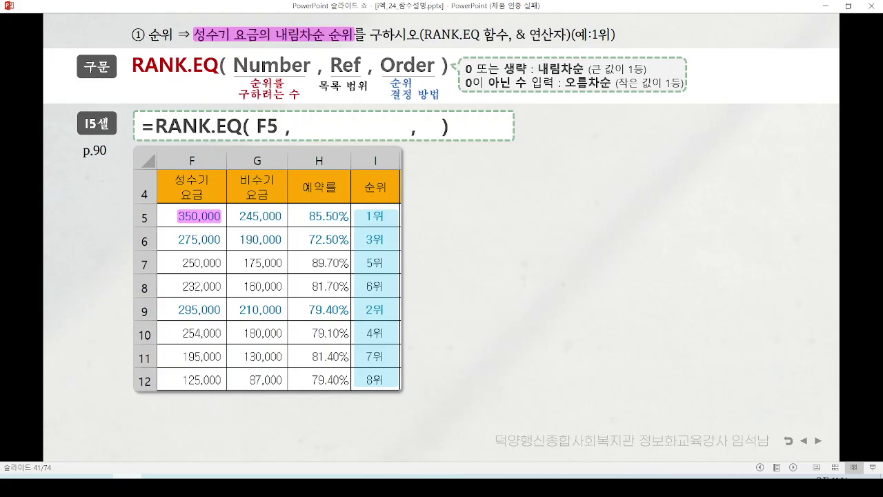
mouse_move(222, 236)
mouse_down()
mouse_move(163, 220)
mouse_move(240, 214)
mouse_move(222, 234)
mouse_up()
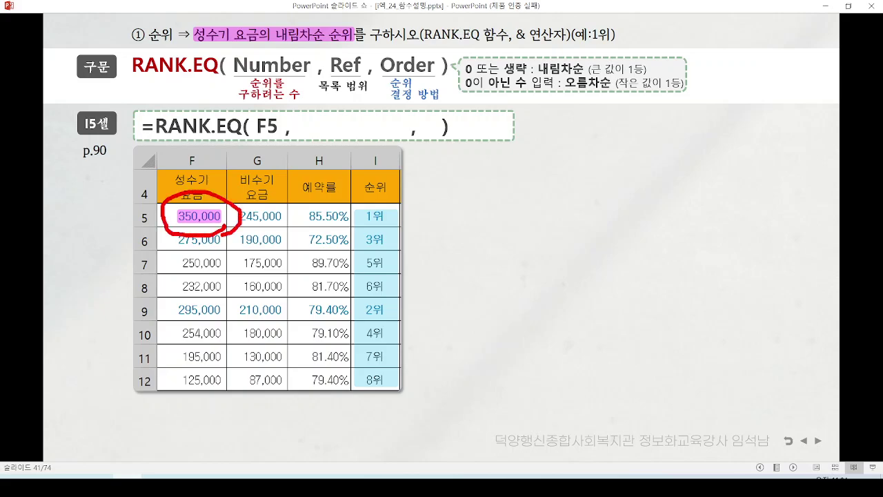
key(Escape)
click(499, 367)
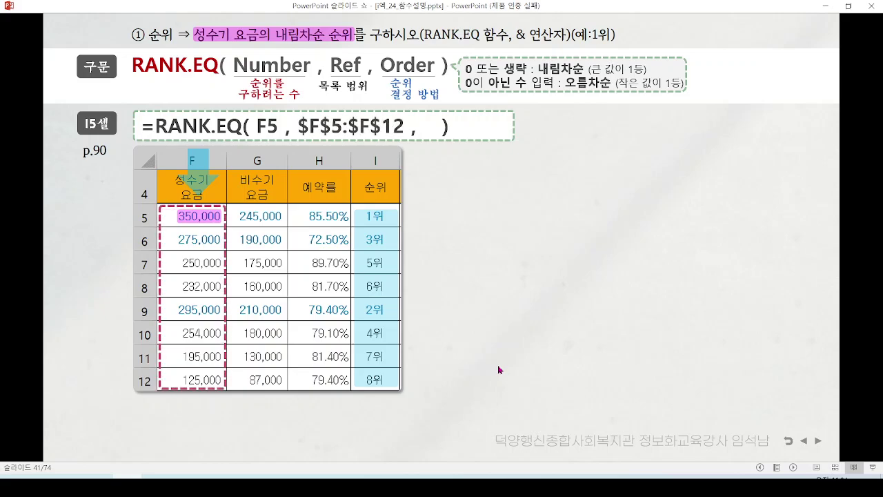
key(ctrl+2)
mouse_move(321, 34)
mouse_down()
mouse_move(278, 25)
mouse_move(286, 29)
mouse_move(294, 14)
mouse_up()
drag(306, 15, 307, 35)
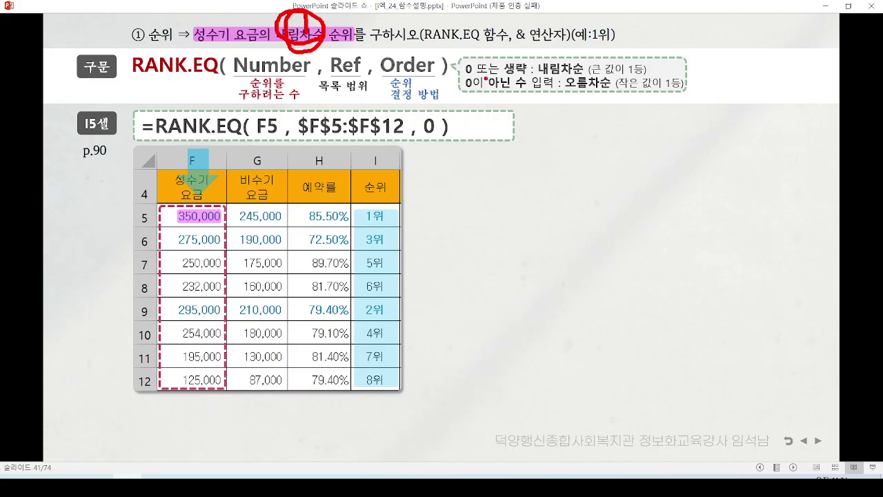
drag(461, 72, 478, 72)
key(e)
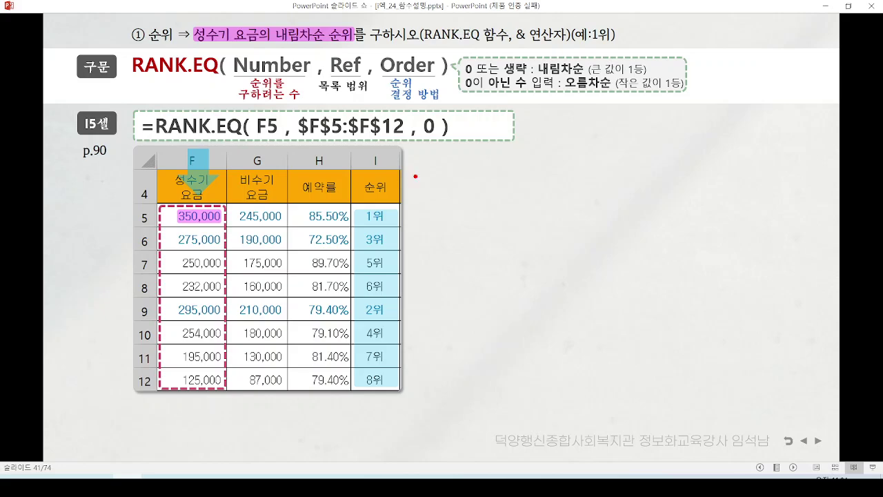
drag(454, 142, 524, 139)
key(Escape)
click(389, 175)
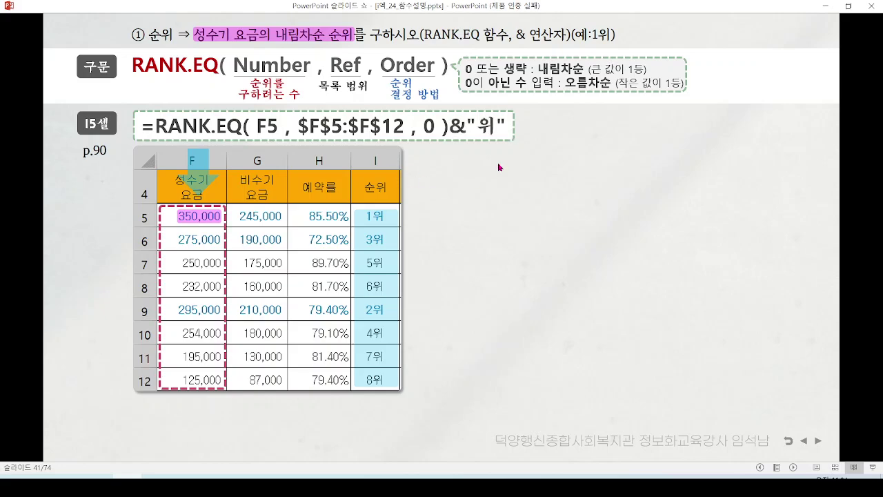
key(ctrl+p)
mouse_move(514, 137)
mouse_down()
mouse_move(486, 92)
mouse_move(508, 147)
mouse_up()
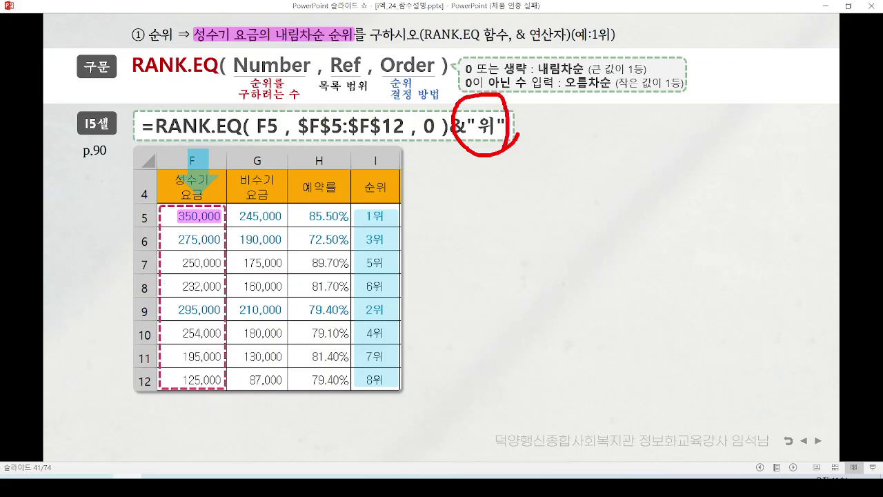
mouse_move(393, 208)
mouse_down()
mouse_move(412, 338)
mouse_move(397, 388)
mouse_up()
key(e)
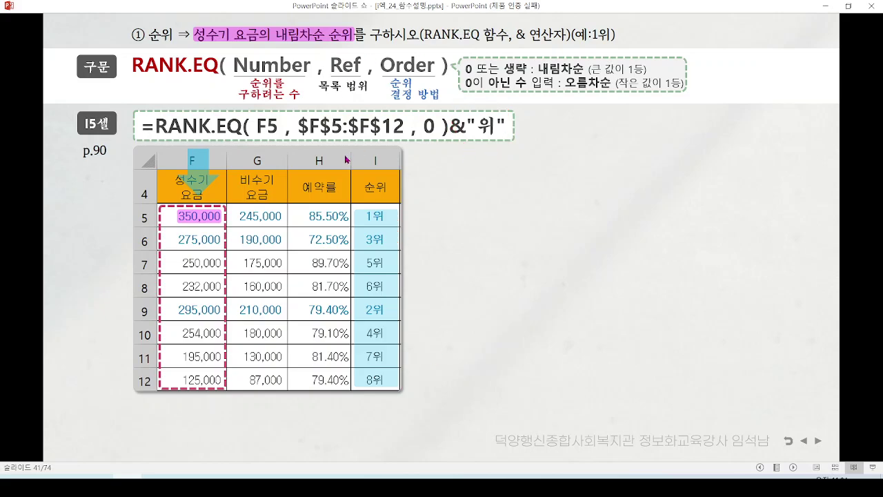
click(826, 7)
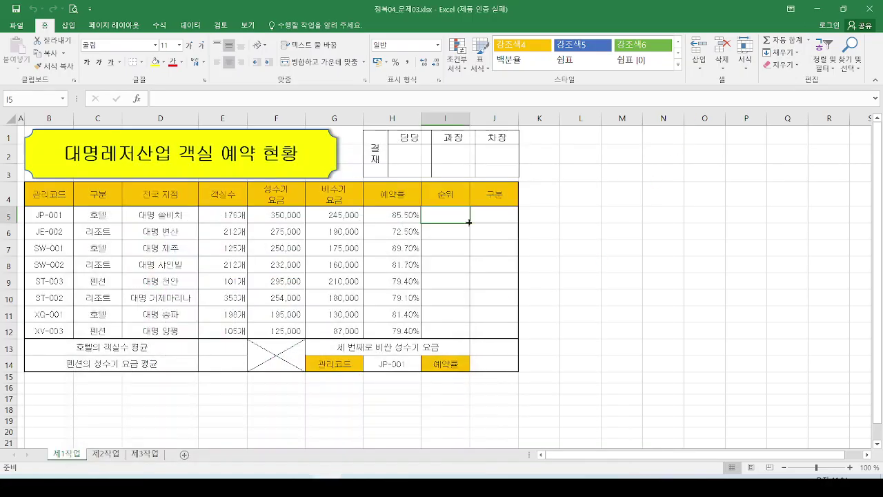
Step: Start a RANK.EQ formula in cell I5 of the 순위 column, choosing the function from the autocomplete suggestions
mouse_move(469, 219)
mouse_down()
mouse_move(425, 211)
mouse_move(472, 233)
mouse_up()
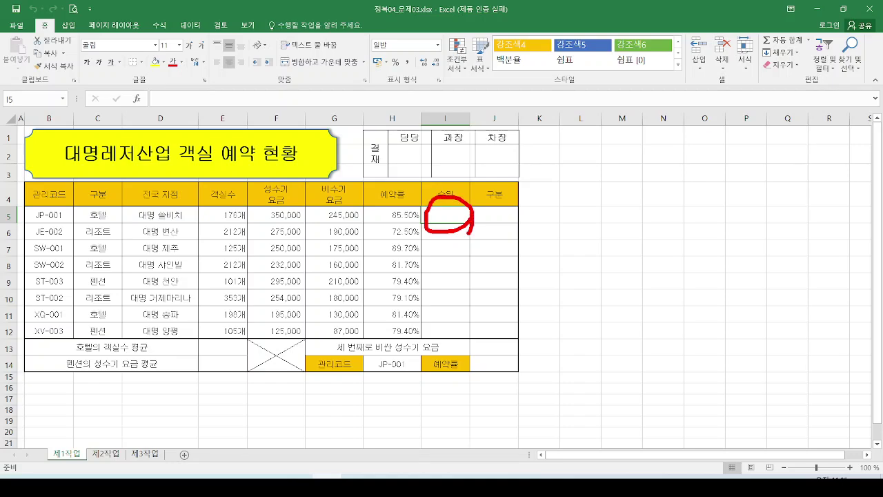
drag(164, 98, 188, 103)
key(Escape)
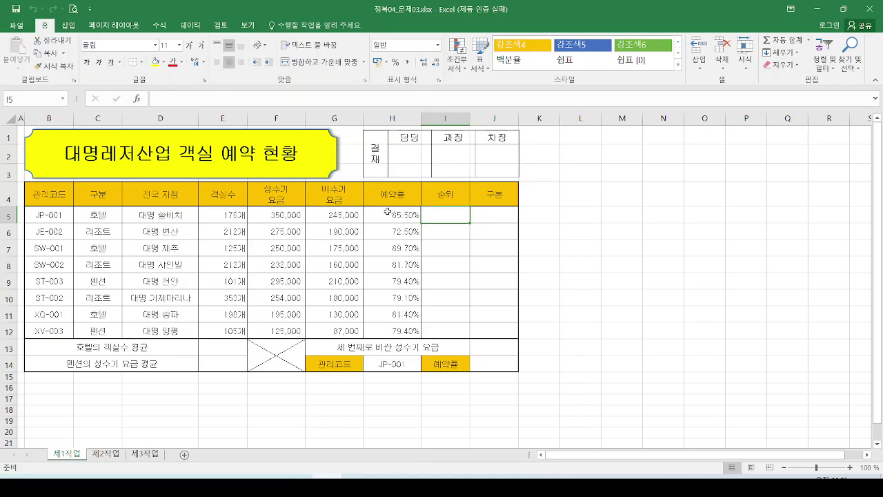
click(156, 96)
text(=)
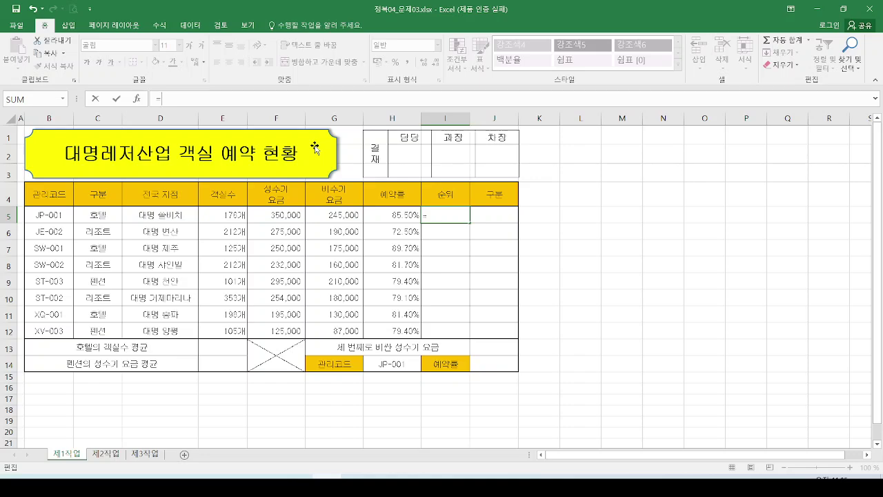
text(rank)
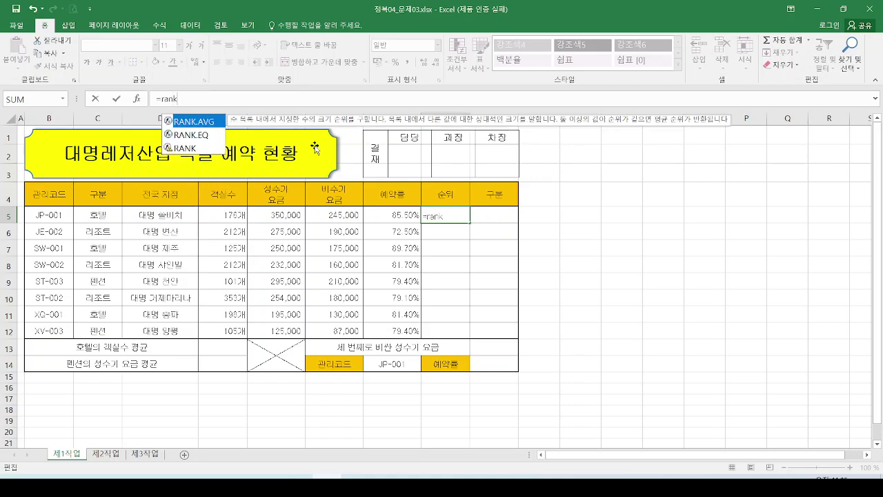
text(.)
key(Down)
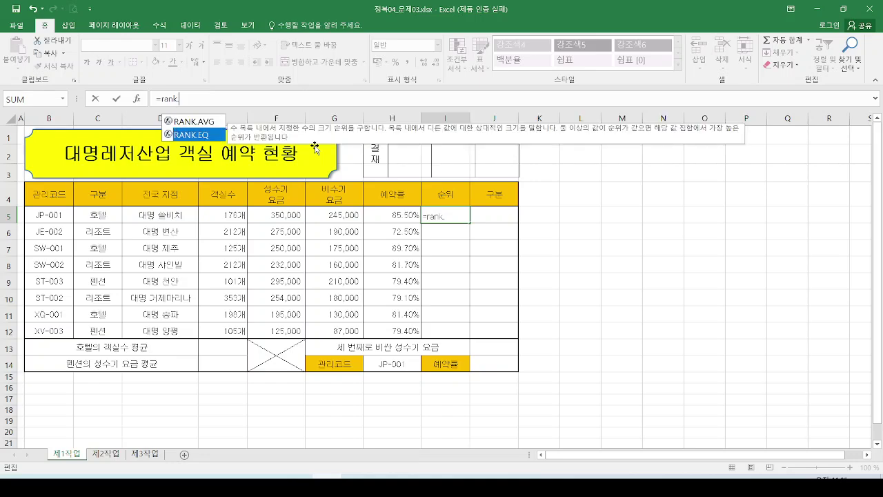
key(Tab)
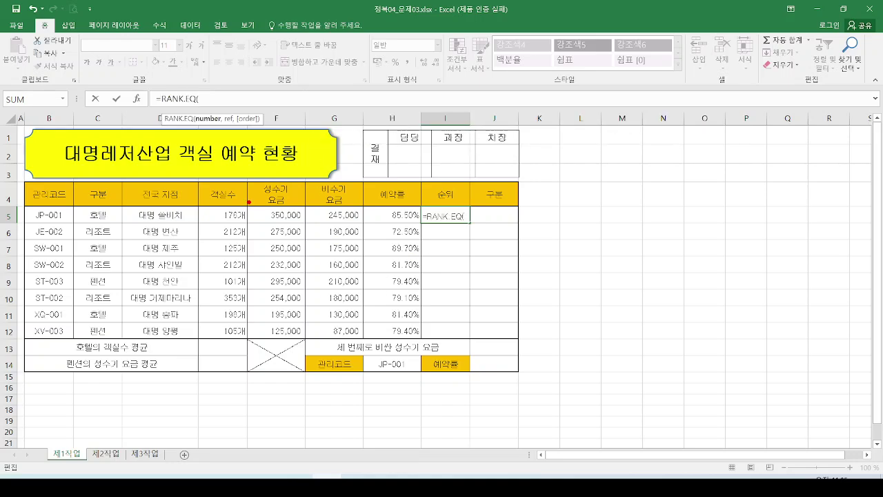
Step: Set the RANK.EQ arguments in I5 to F5, the peak-season rate range F5:F12 (성수기요금) and 0 for descending order
drag(254, 205, 308, 227)
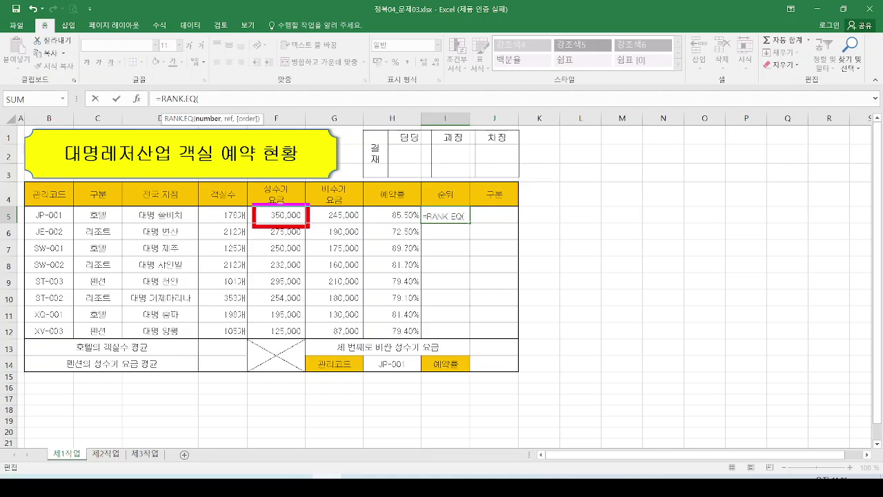
click(271, 218)
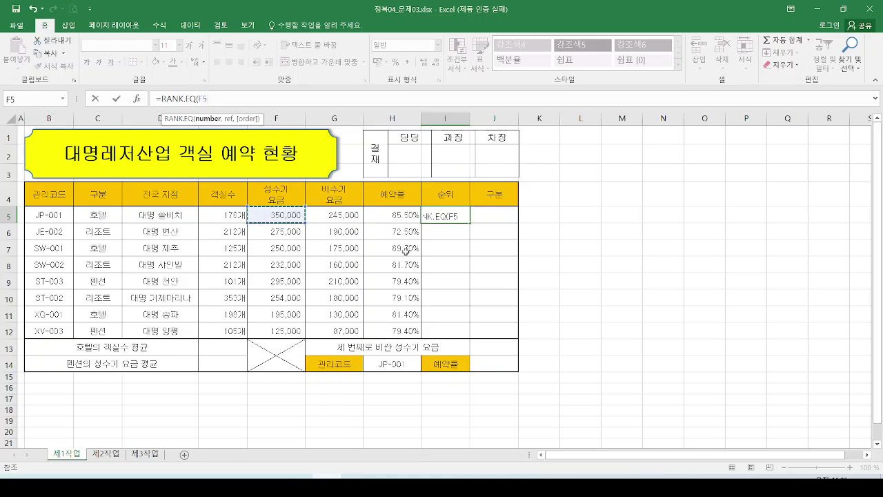
text(,)
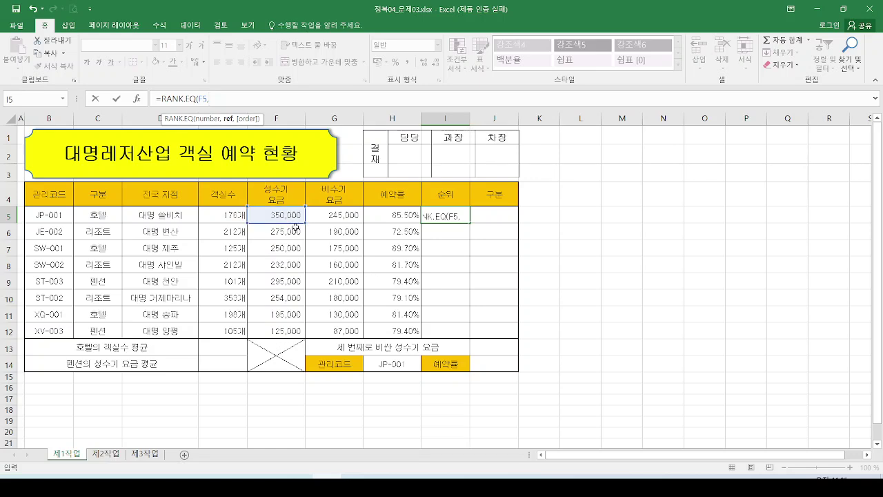
drag(294, 215, 285, 329)
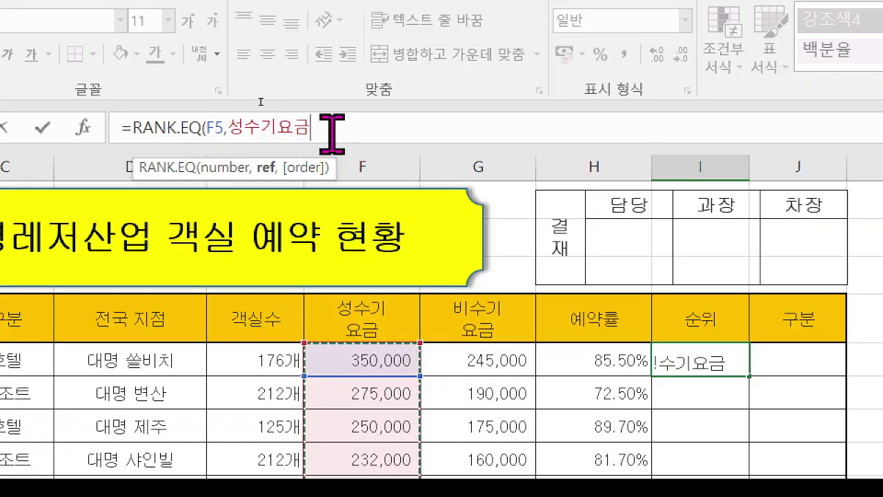
text(,)
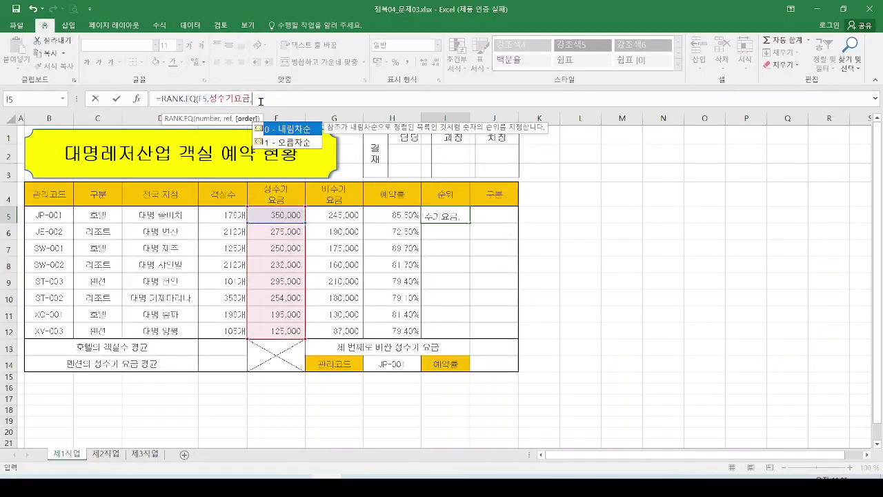
double_click(290, 129)
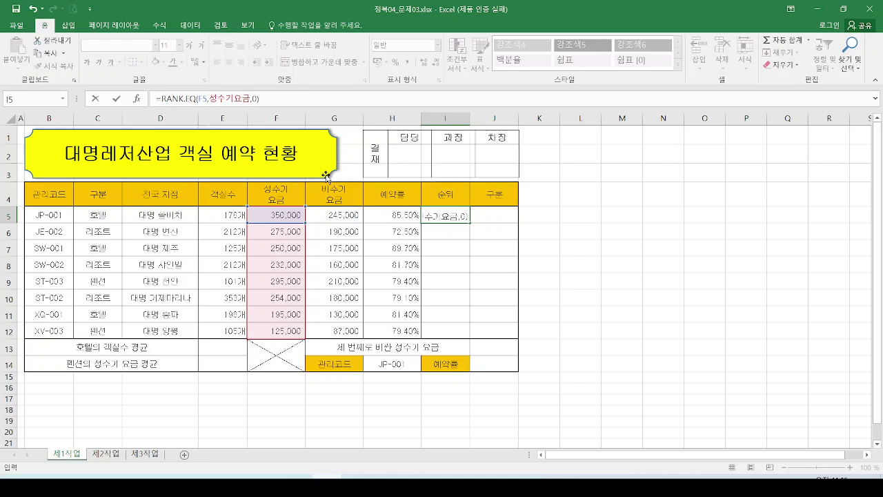
Step: Close the RANK.EQ function, append &"위" and enter the formula in I5
text()&)
text(")
text(우)
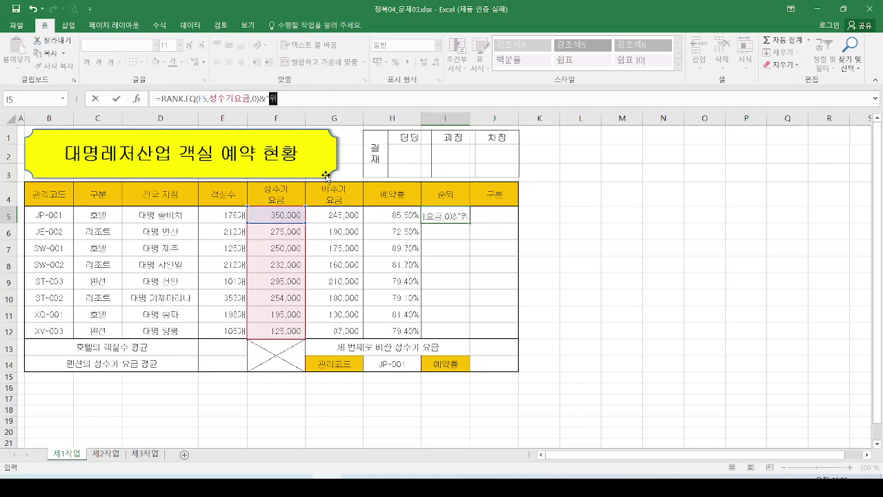
text(")
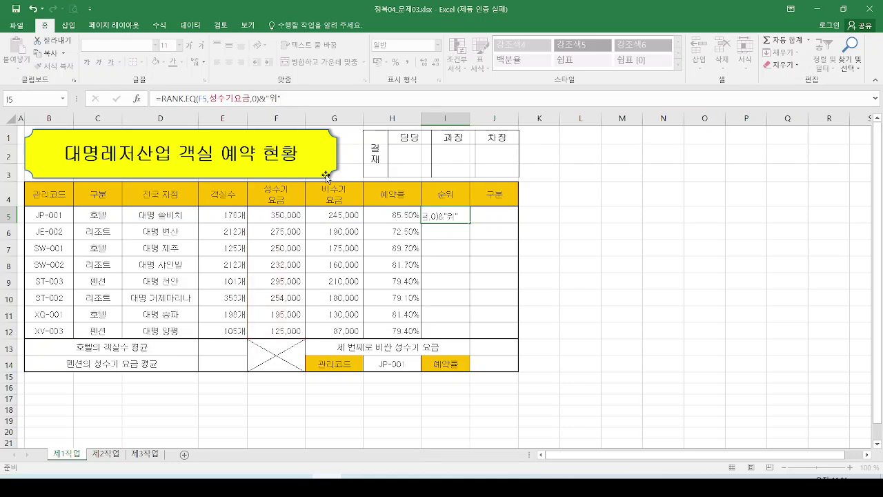
key(Return)
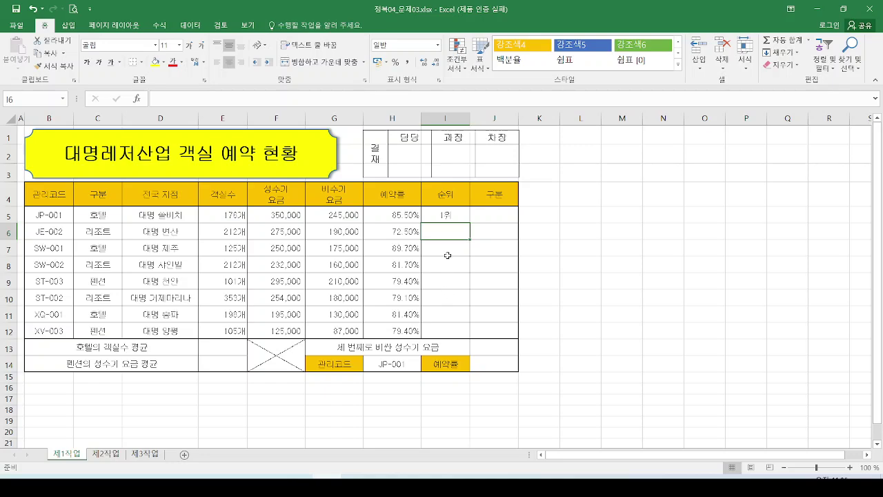
Step: Fill the rank formula from I5 down to I12
click(458, 219)
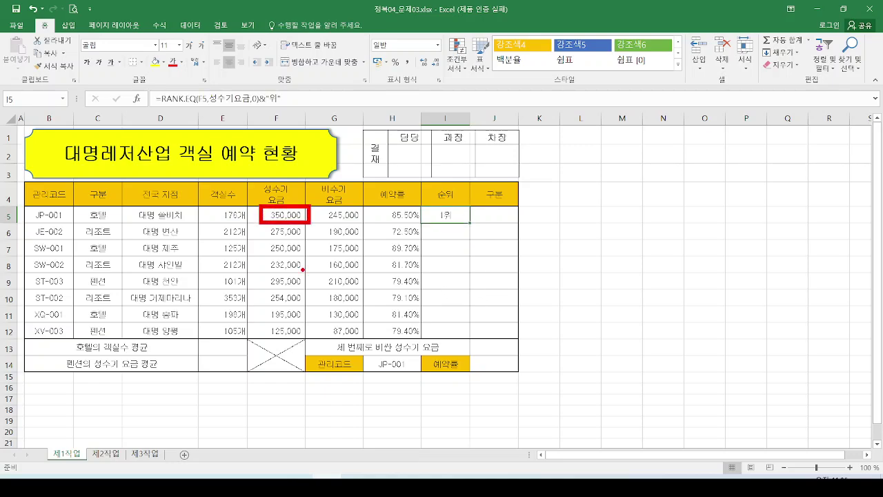
mouse_move(457, 223)
mouse_down()
mouse_move(422, 217)
mouse_move(454, 243)
mouse_up()
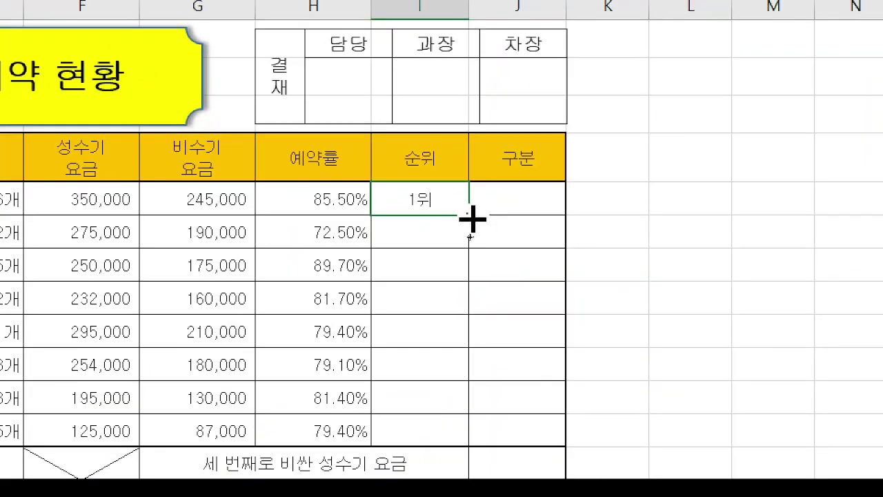
drag(469, 222, 470, 435)
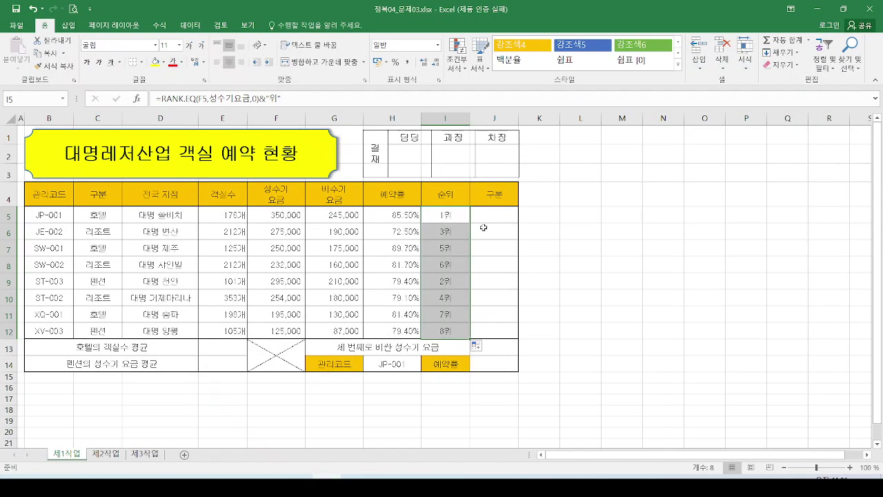
Step: Switch to the PowerPoint slides and read condition (2) for the 구분 column, including its code-to-grade mapping and required functions
click(518, 186)
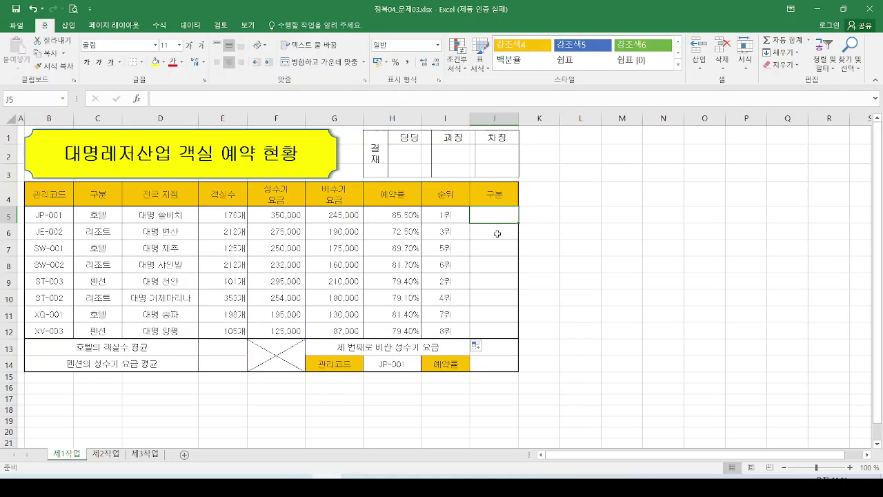
mouse_move(470, 204)
mouse_down()
mouse_move(516, 222)
mouse_move(512, 195)
mouse_move(511, 208)
mouse_up()
key(Escape)
key(alt+Tab)
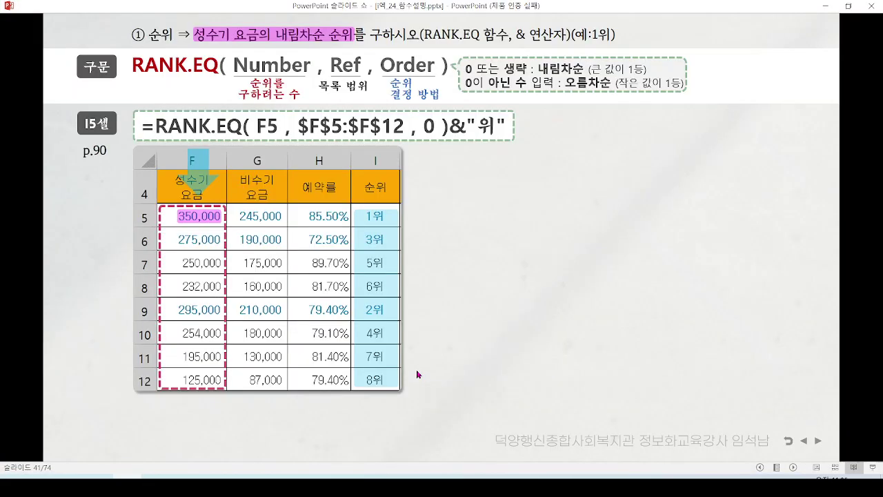
click(423, 360)
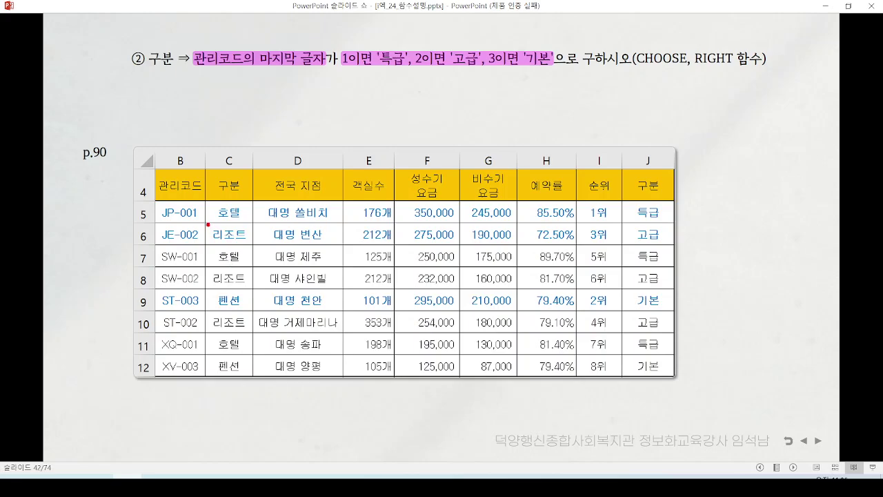
mouse_move(207, 223)
mouse_down()
mouse_move(193, 221)
mouse_move(209, 204)
mouse_up()
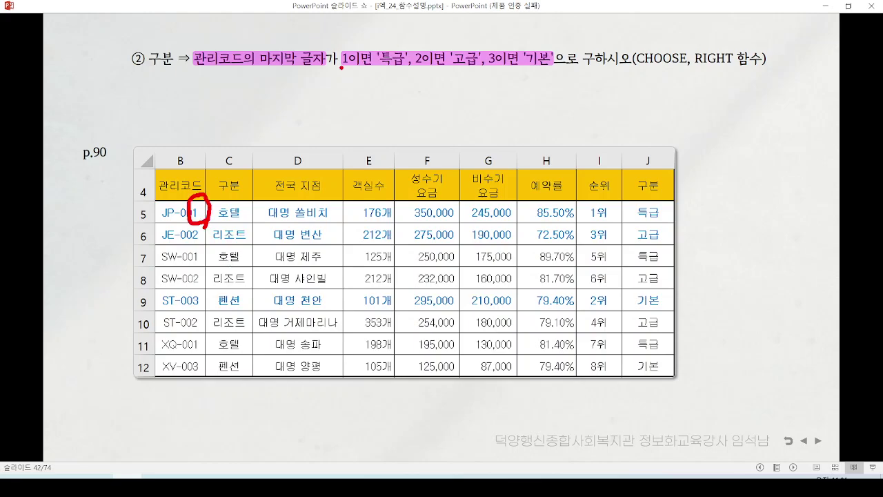
drag(341, 66, 480, 66)
drag(515, 72, 556, 62)
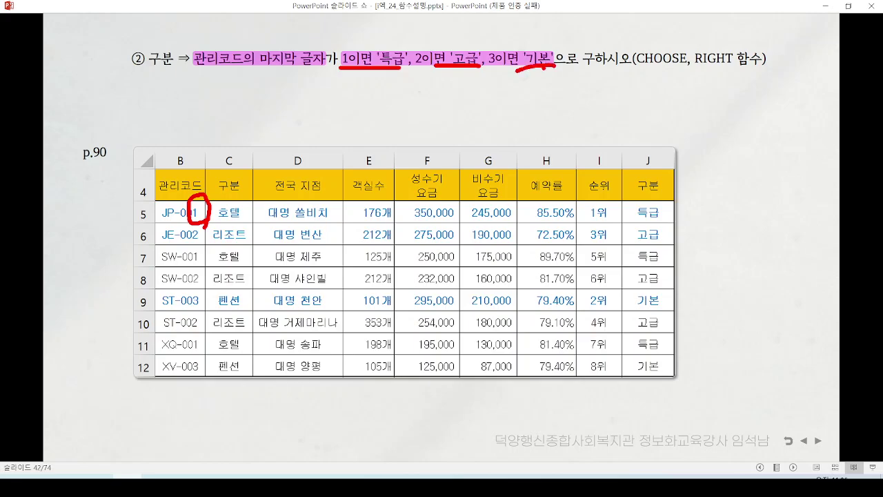
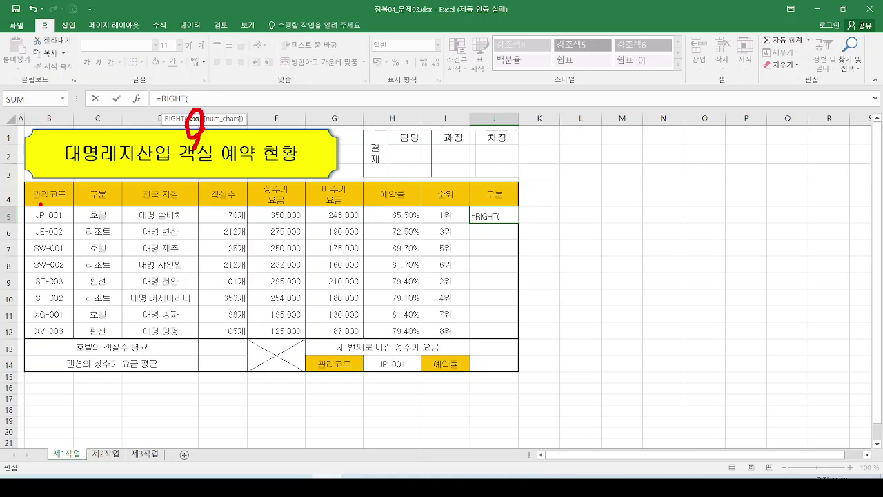
Step: Complete the RIGHT formula in J5 with B5 as the text and 1 character, and enter it
drag(26, 206, 83, 225)
mouse_move(54, 175)
mouse_down()
mouse_move(55, 204)
mouse_move(83, 175)
mouse_up()
key(Escape)
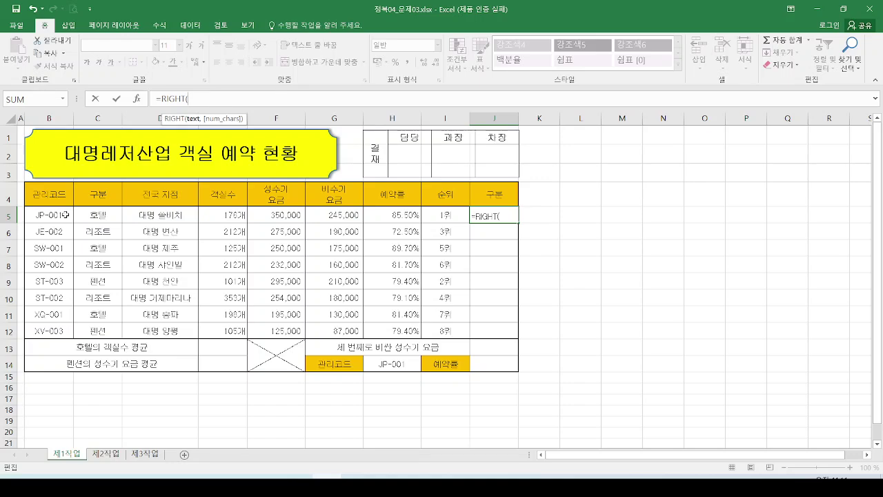
click(64, 215)
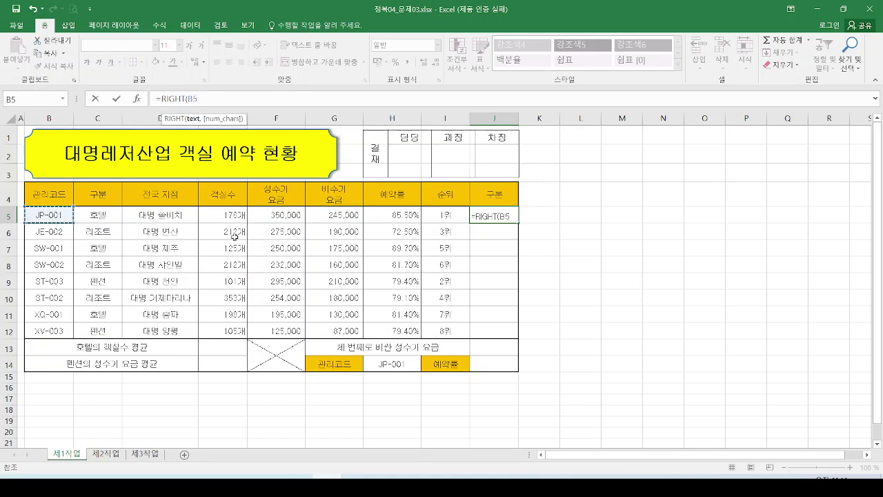
text(,)
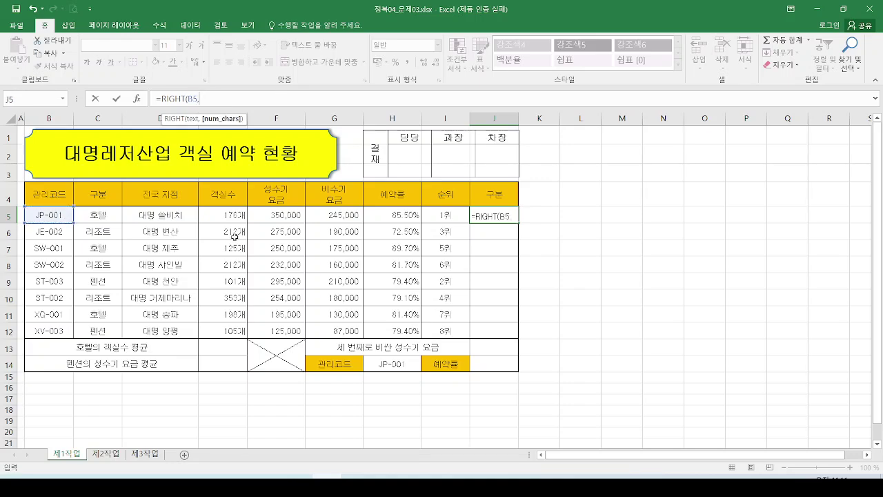
text(1))
key(Return)
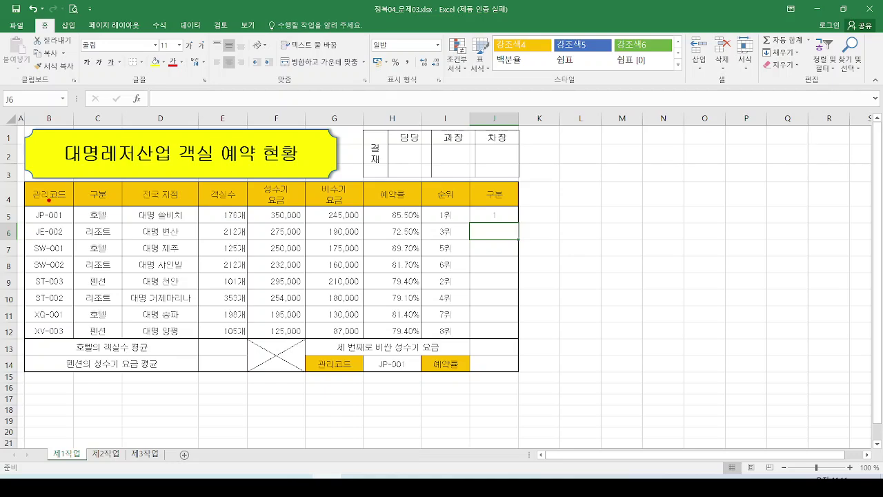
Step: Fill the RIGHT formula from J5 down to J12 in the 구분 column
mouse_move(49, 200)
mouse_down()
mouse_move(78, 305)
mouse_move(72, 225)
mouse_up()
mouse_move(509, 210)
mouse_down()
mouse_move(501, 193)
mouse_move(510, 219)
mouse_move(539, 219)
mouse_move(525, 230)
mouse_move(518, 338)
mouse_move(553, 343)
mouse_up()
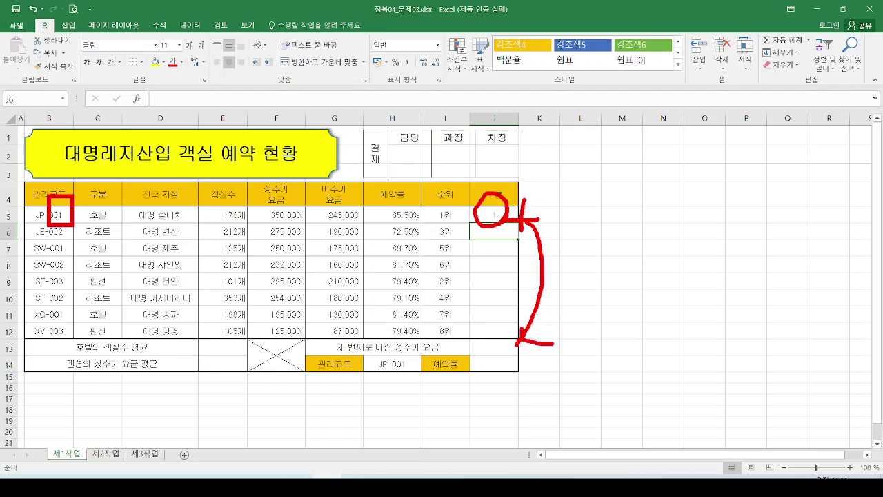
click(510, 215)
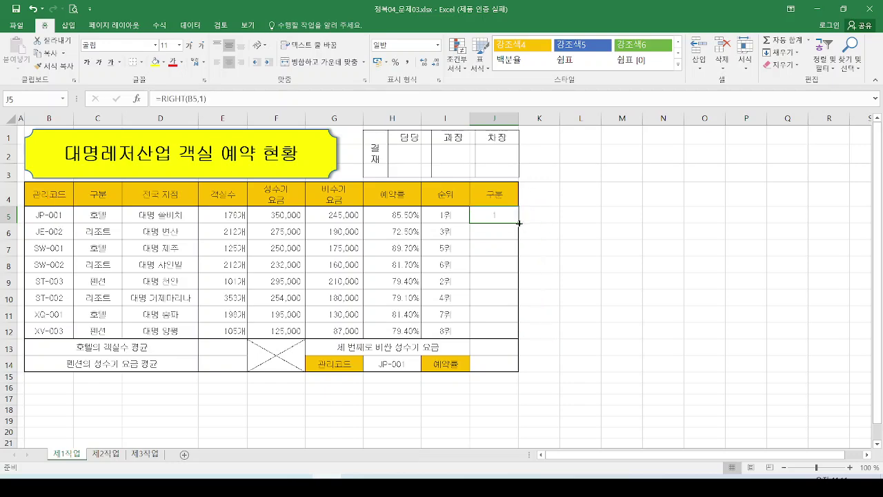
drag(518, 223, 518, 339)
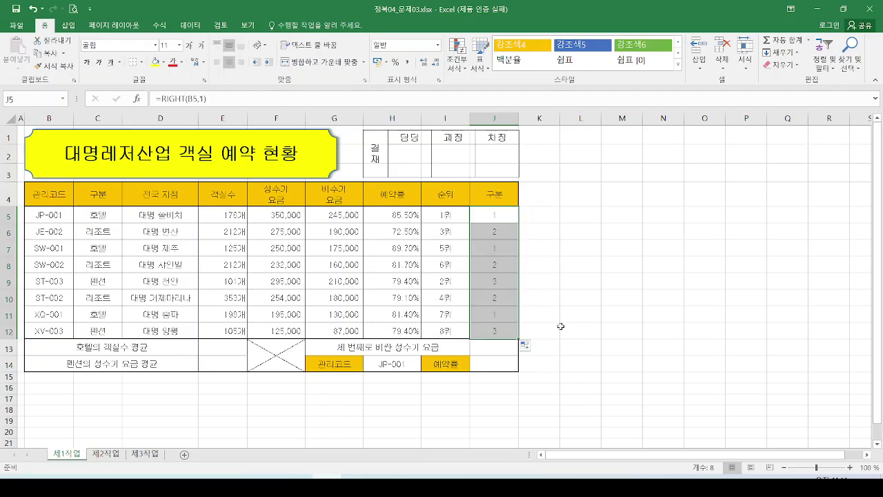
mouse_move(488, 206)
mouse_down()
mouse_move(487, 251)
mouse_move(508, 347)
mouse_up()
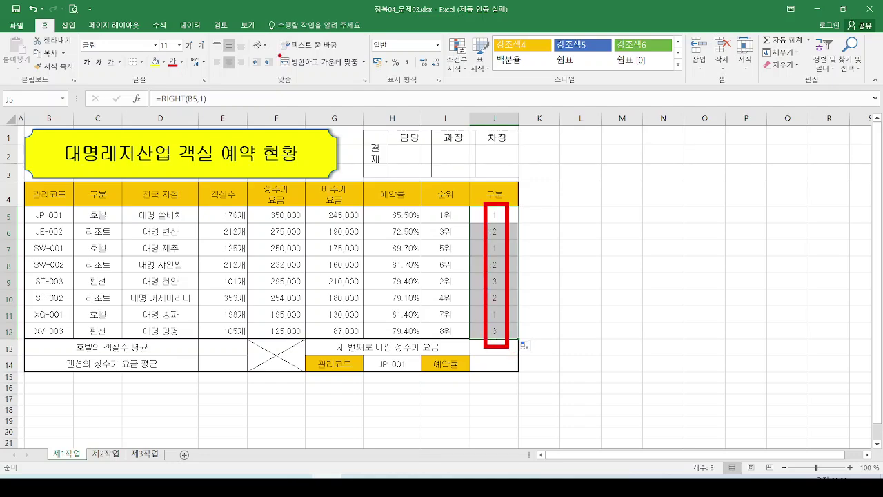
Step: Edit the formula in J5 to insert the CHOOSE function in front of RIGHT(B5,1)
click(161, 98)
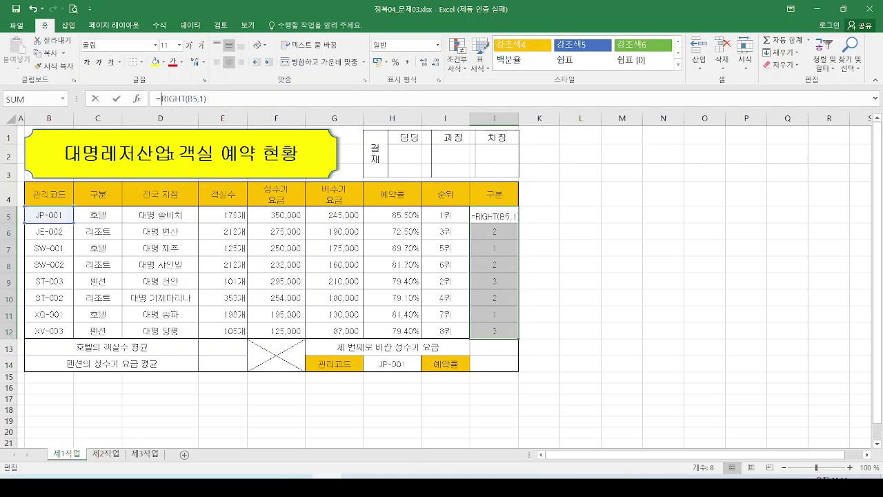
key(Escape)
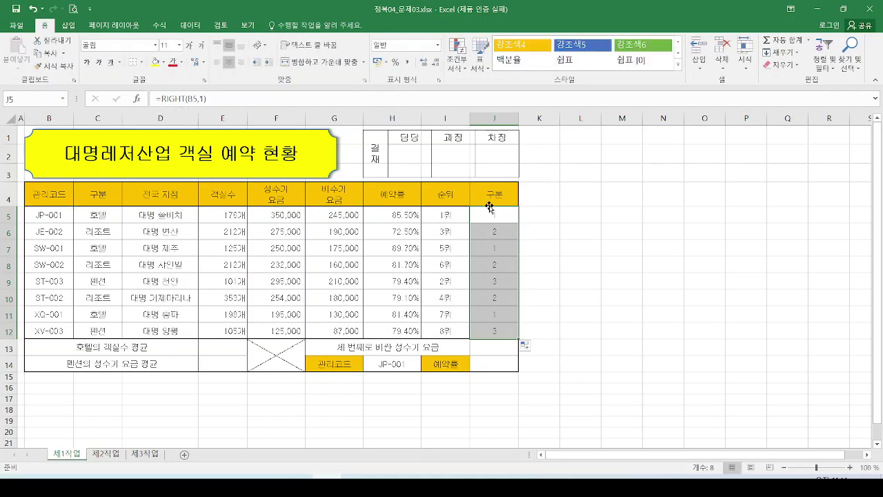
click(489, 209)
mouse_move(511, 215)
mouse_down()
mouse_move(486, 235)
mouse_move(523, 240)
mouse_up()
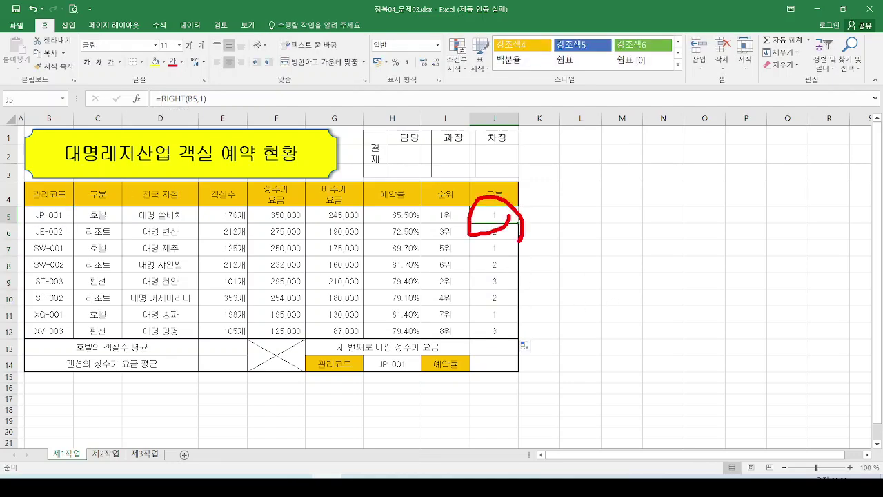
drag(159, 80, 174, 73)
key(Escape)
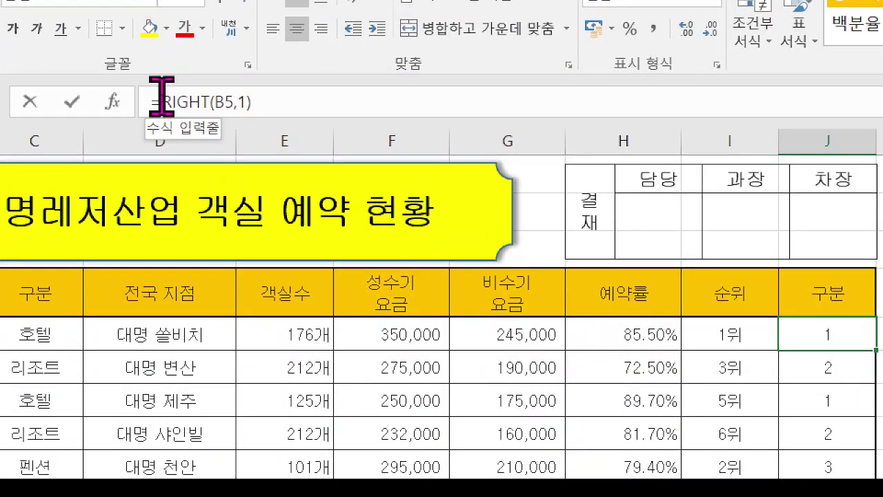
click(160, 99)
text(choo)
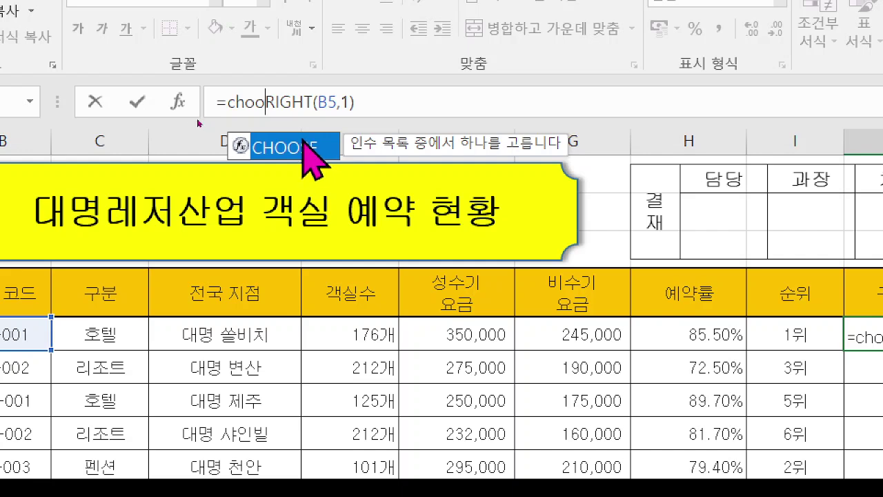
double_click(298, 152)
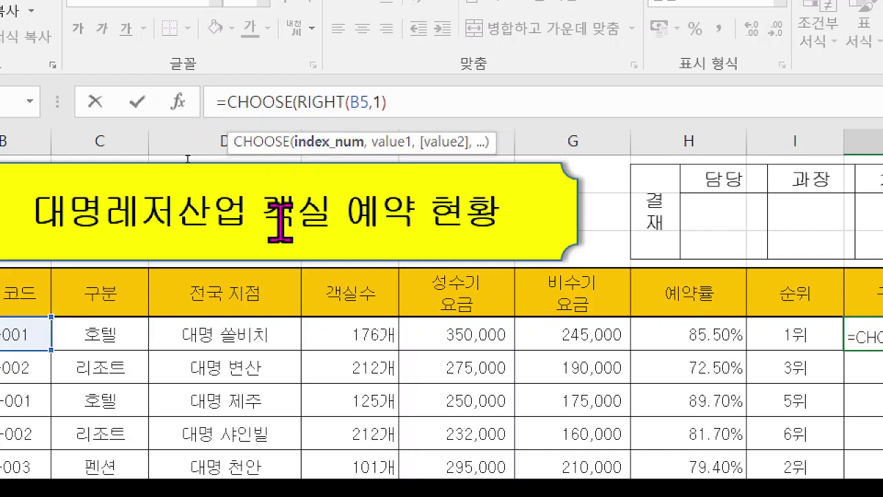
key(ctrl+2)
drag(293, 128, 358, 158)
drag(297, 112, 399, 108)
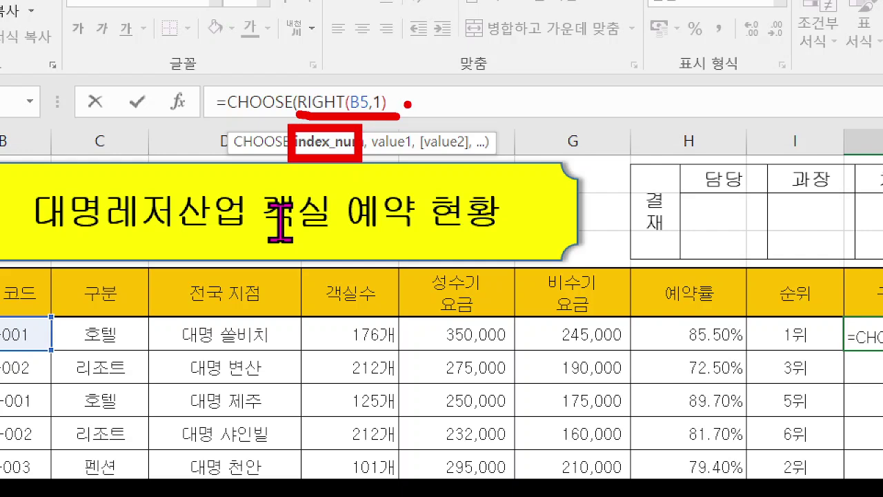
key(Escape)
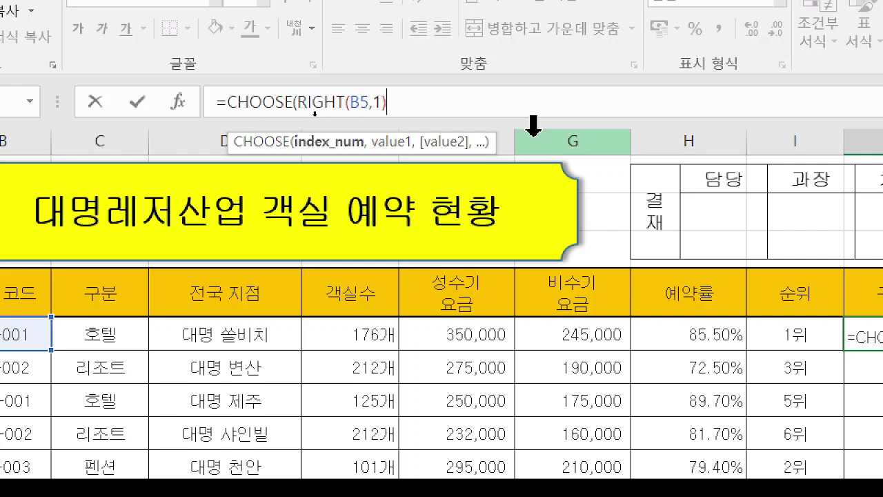
Step: Add "특급" as the first value argument after RIGHT(B5,1) in the CHOOSE formula in J5
text(,)
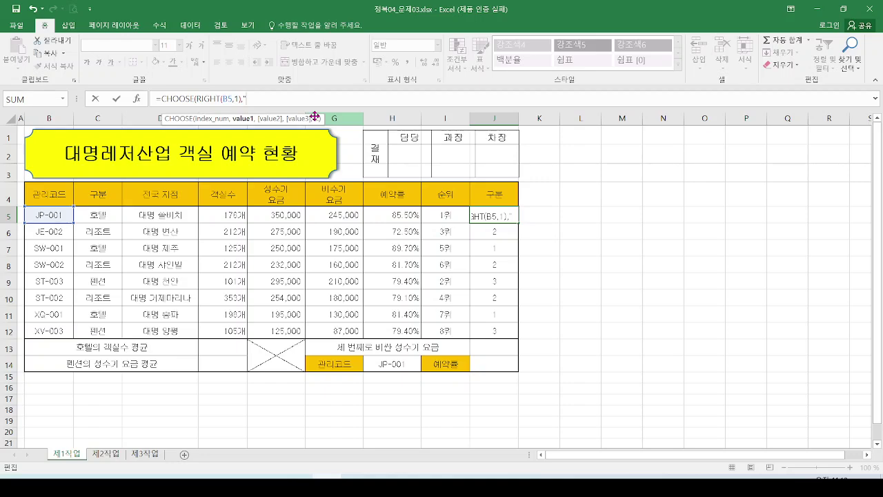
text(ㅌ)
text(급)
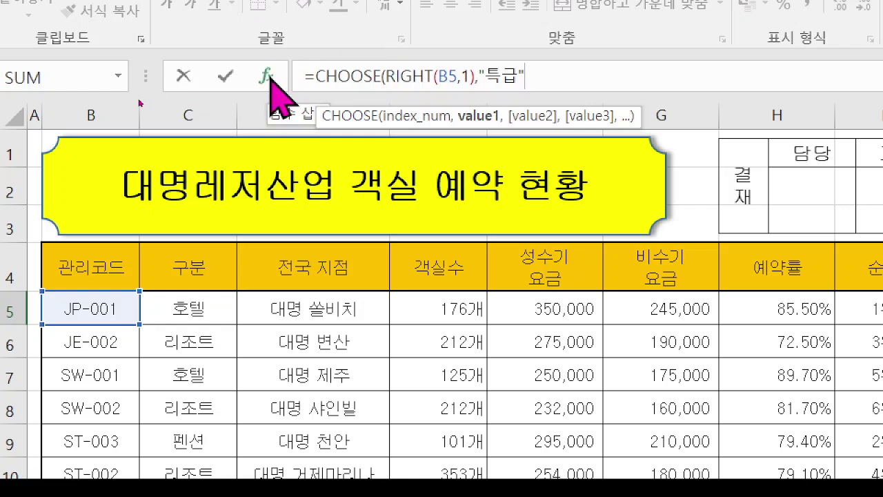
Step: Open the function arguments for the CHOOSE formula in J5, and set Value2 to 고급 and Value3 to 기본
click(269, 78)
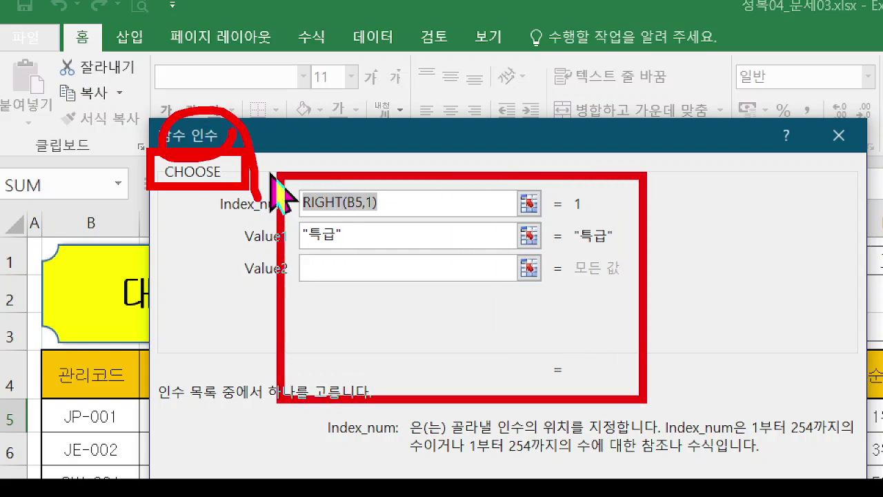
key(Escape)
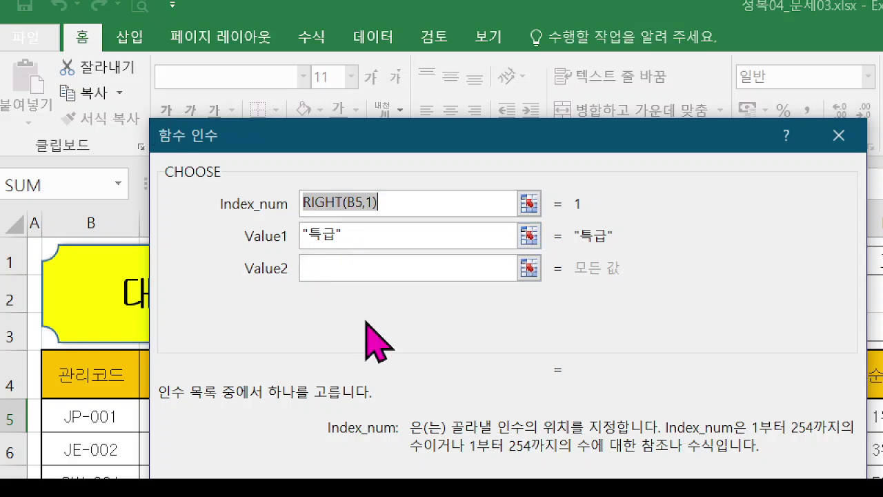
mouse_move(276, 161)
mouse_down()
mouse_move(291, 187)
mouse_move(389, 211)
mouse_up()
mouse_move(447, 183)
mouse_down()
mouse_move(463, 177)
mouse_move(474, 219)
mouse_up()
mouse_move(351, 253)
mouse_down()
mouse_move(293, 288)
mouse_move(350, 255)
mouse_move(442, 238)
mouse_up()
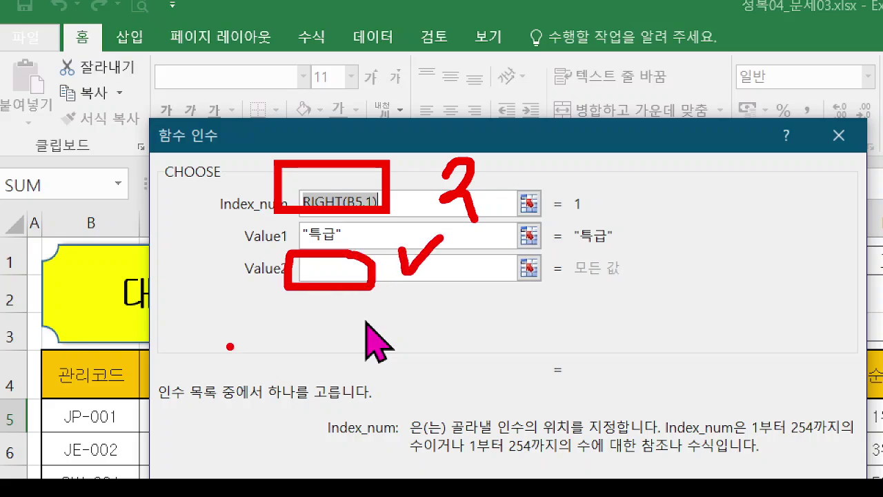
key(Escape)
click(351, 269)
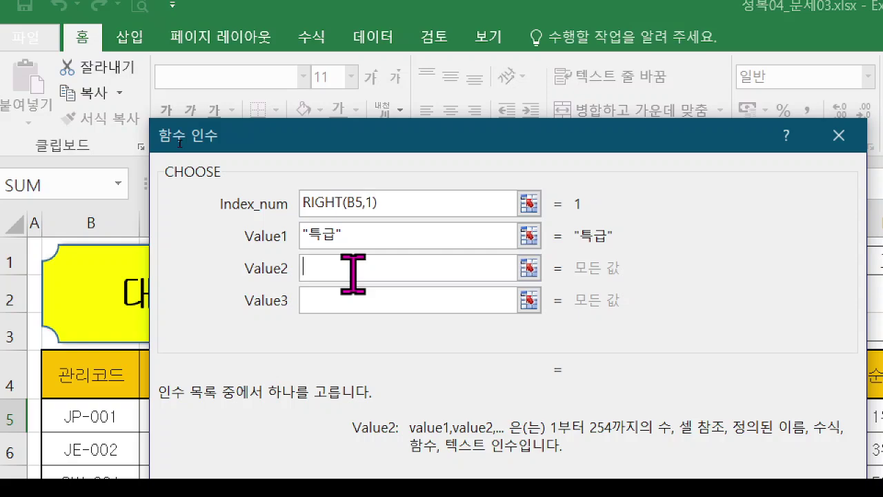
text(고급)
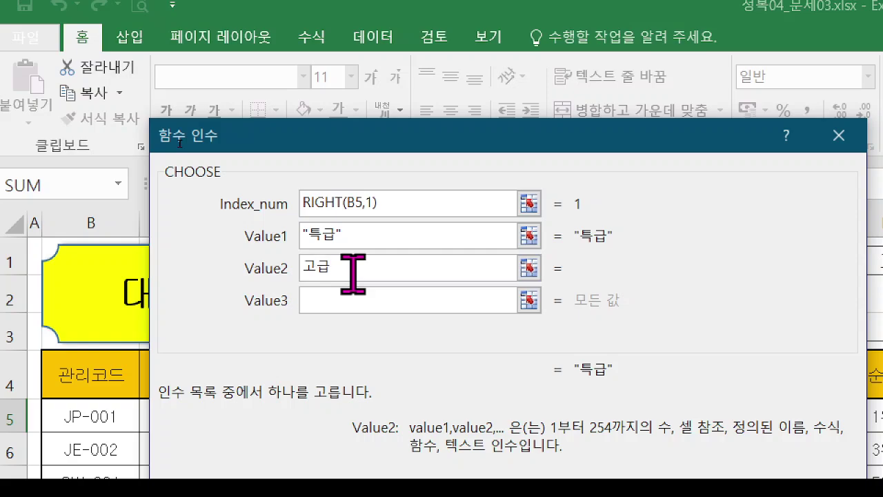
key(Tab)
key(Tab)
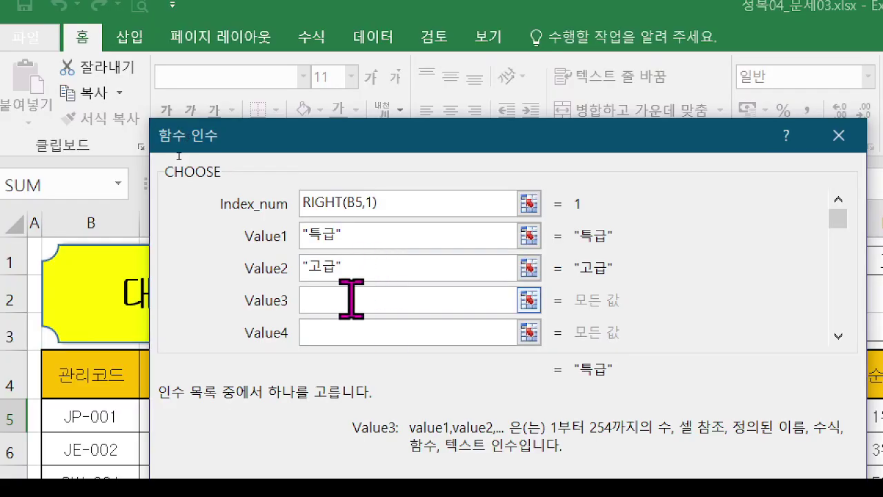
text(기본)
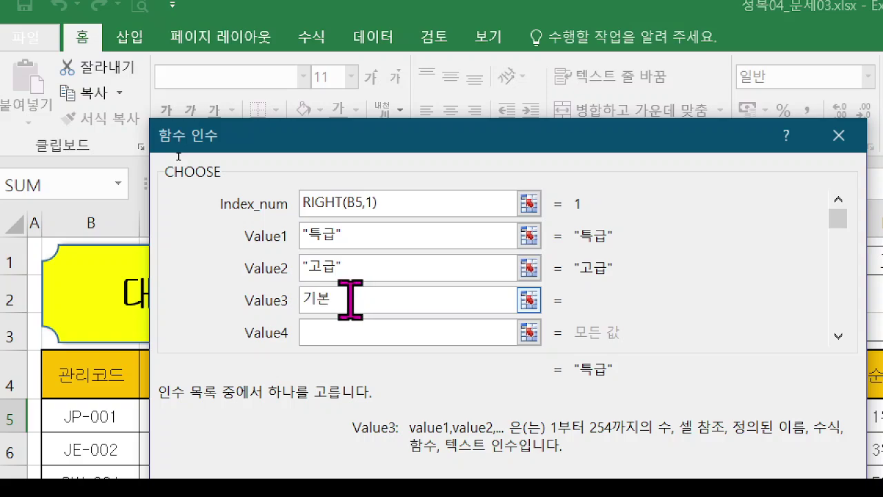
click(353, 338)
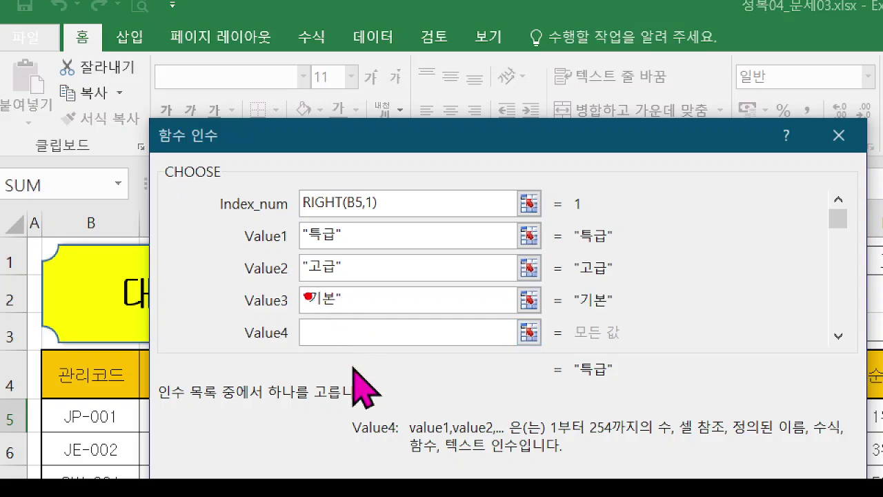
Step: Review the CHOOSE arguments, examining the quotation marks around the text values
mouse_move(290, 284)
mouse_down()
mouse_move(307, 307)
mouse_move(358, 313)
mouse_up()
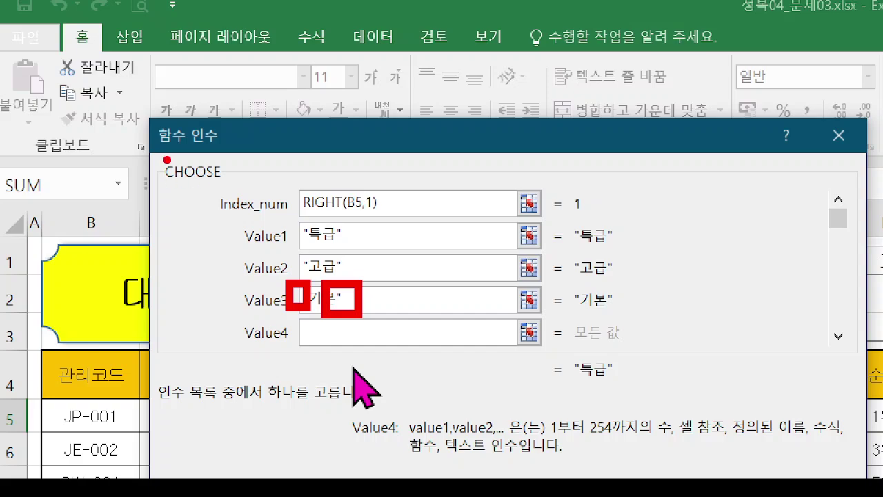
drag(157, 158, 251, 186)
drag(142, 134, 245, 123)
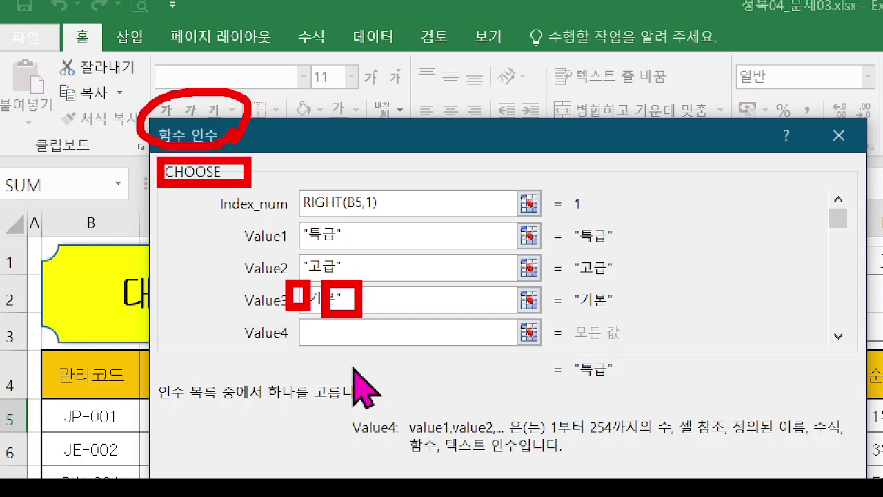
drag(301, 210, 293, 247)
drag(311, 207, 302, 246)
drag(337, 207, 332, 243)
drag(350, 207, 342, 258)
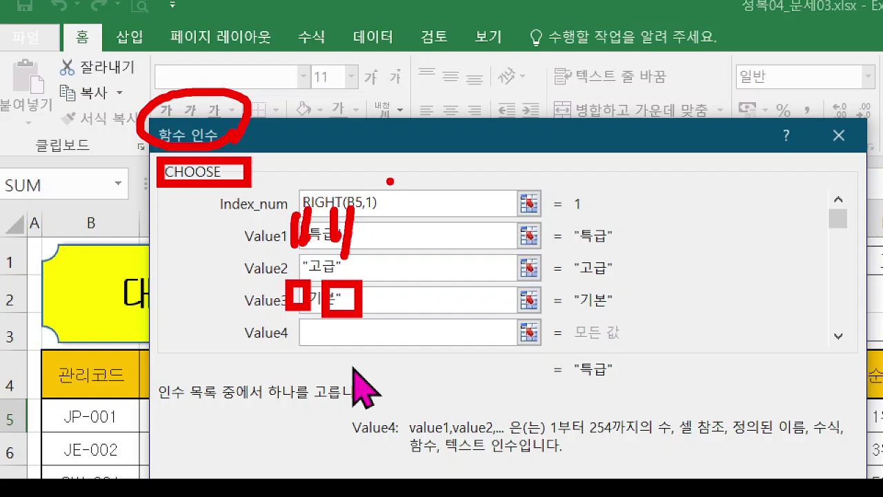
drag(388, 182, 383, 317)
drag(399, 160, 411, 364)
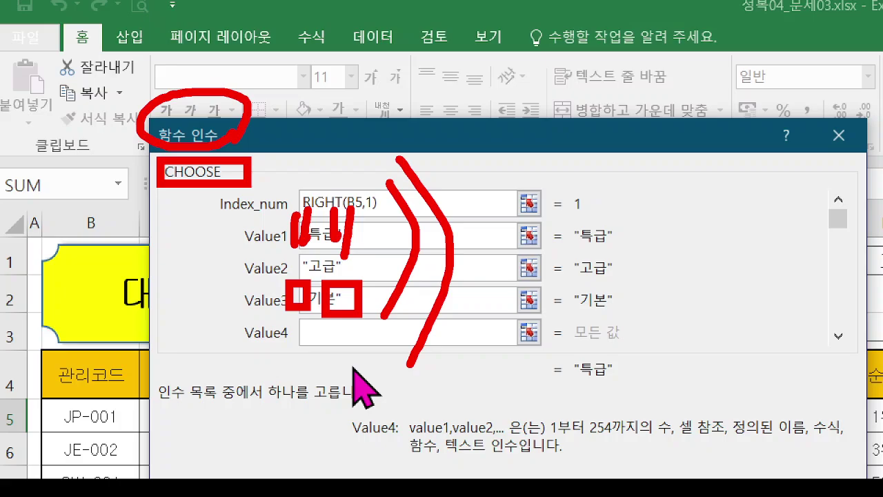
key(Escape)
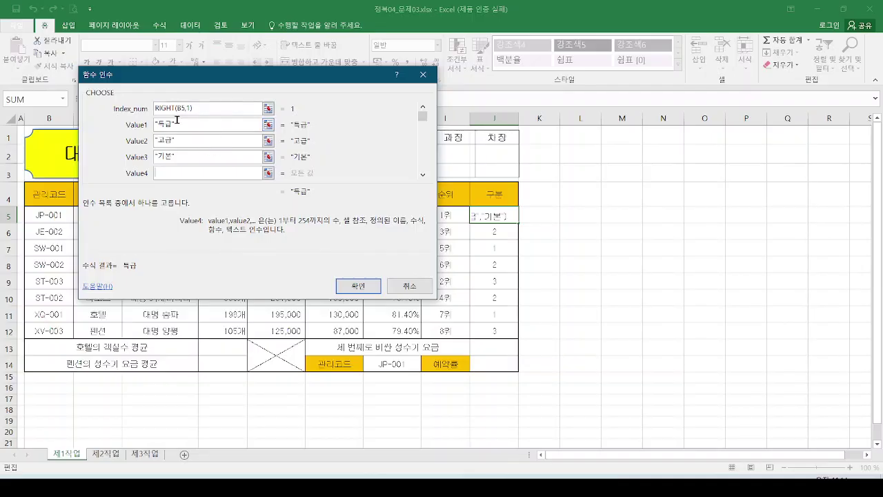
mouse_move(205, 121)
mouse_down()
mouse_move(208, 152)
mouse_move(200, 65)
mouse_move(217, 159)
mouse_move(332, 200)
mouse_move(343, 260)
mouse_move(335, 260)
mouse_move(368, 253)
mouse_up()
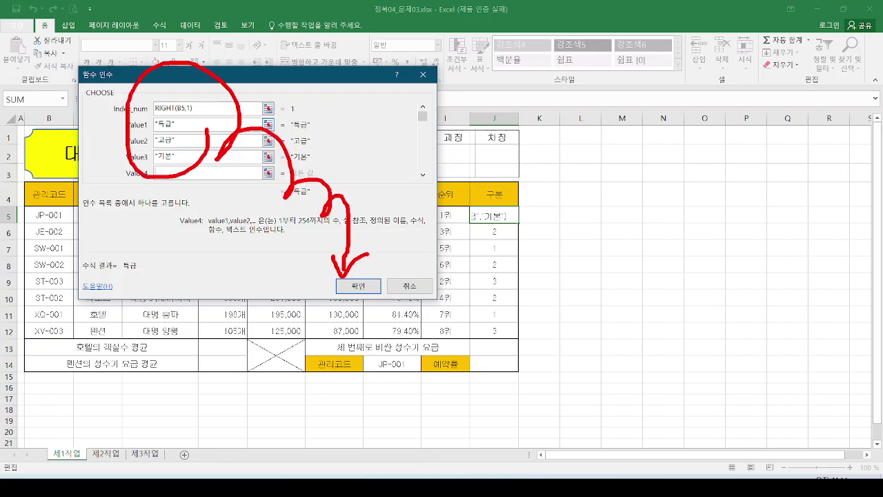
Step: Confirm the CHOOSE formula in J5 and fill it down to J12 in the 구분 column
click(341, 283)
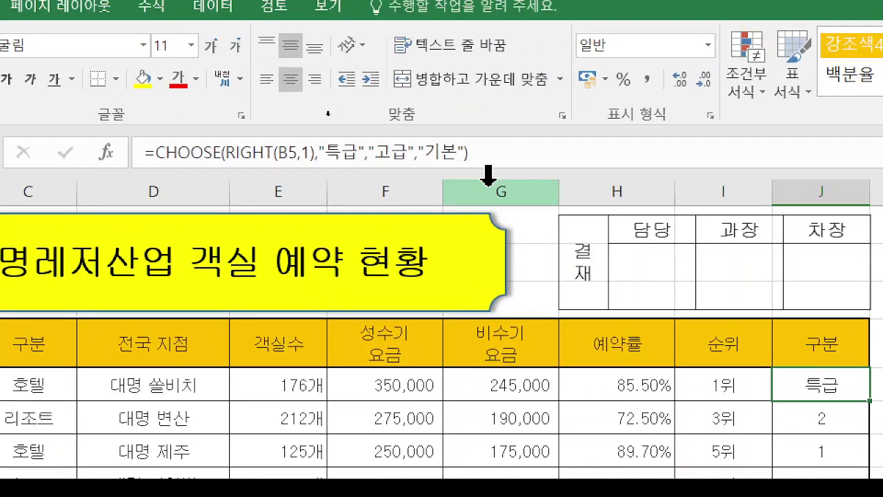
drag(461, 128, 456, 200)
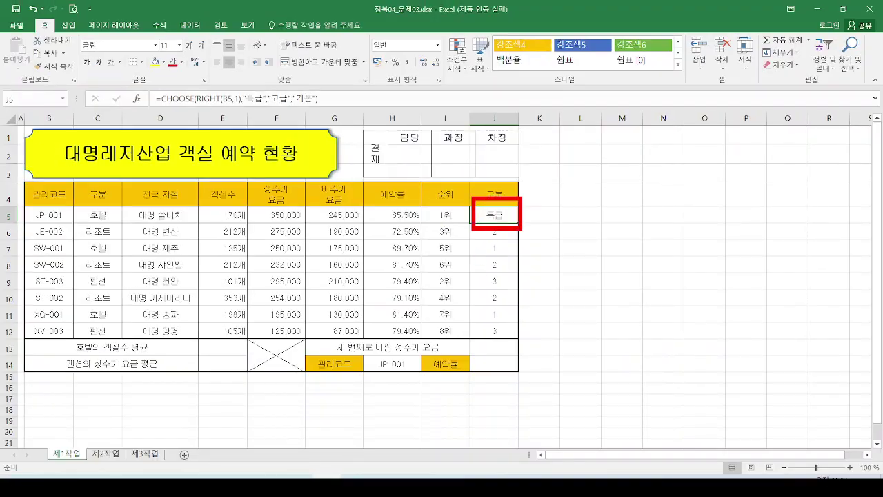
drag(56, 210, 55, 207)
mouse_move(228, 109)
mouse_down()
mouse_move(243, 86)
mouse_move(490, 198)
mouse_move(492, 210)
mouse_move(357, 184)
mouse_up()
key(Escape)
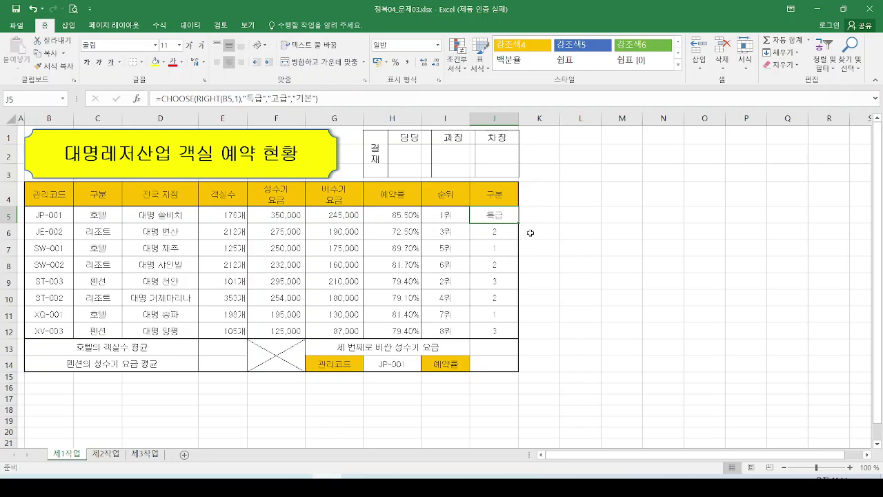
drag(519, 222, 517, 334)
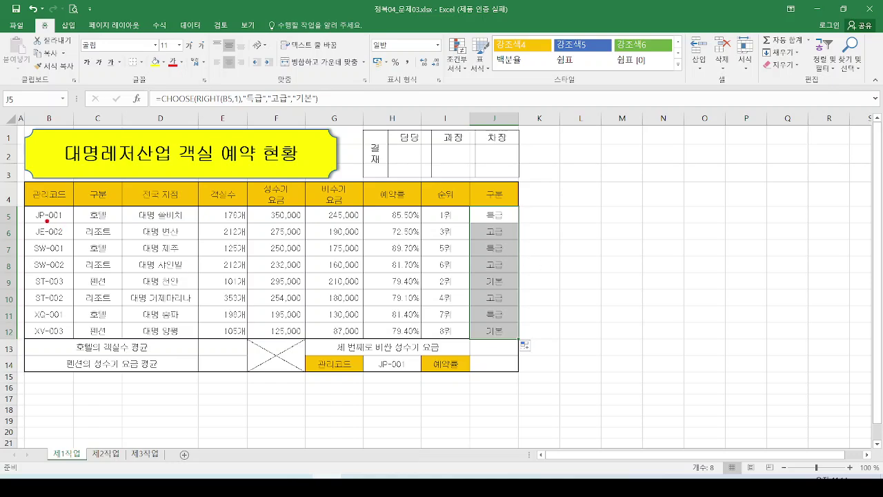
Step: Check the 구분 grades against the last digit of each 관리코드 and review how the CHOOSE formula picks its values
drag(47, 222, 81, 244)
drag(475, 216, 509, 242)
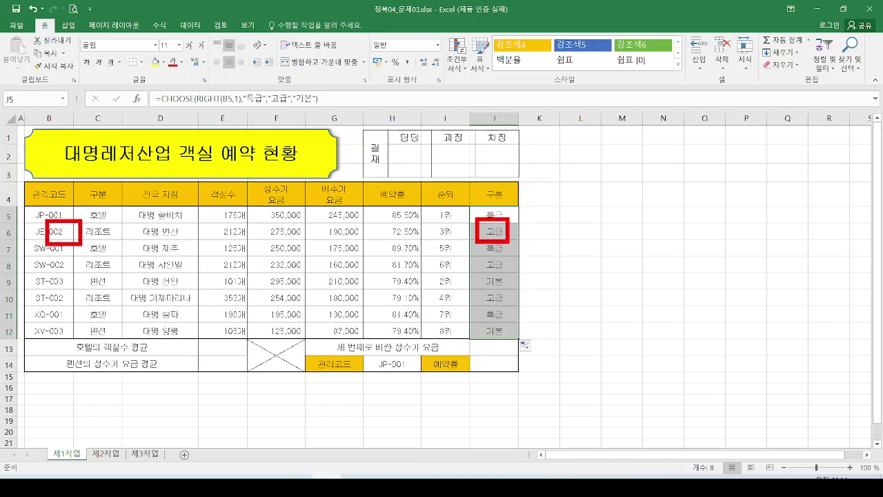
drag(50, 271, 82, 296)
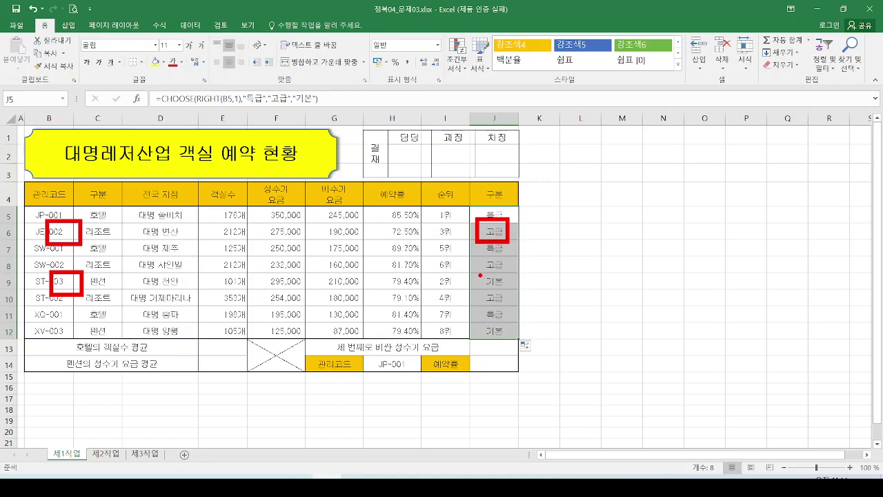
drag(479, 275, 525, 296)
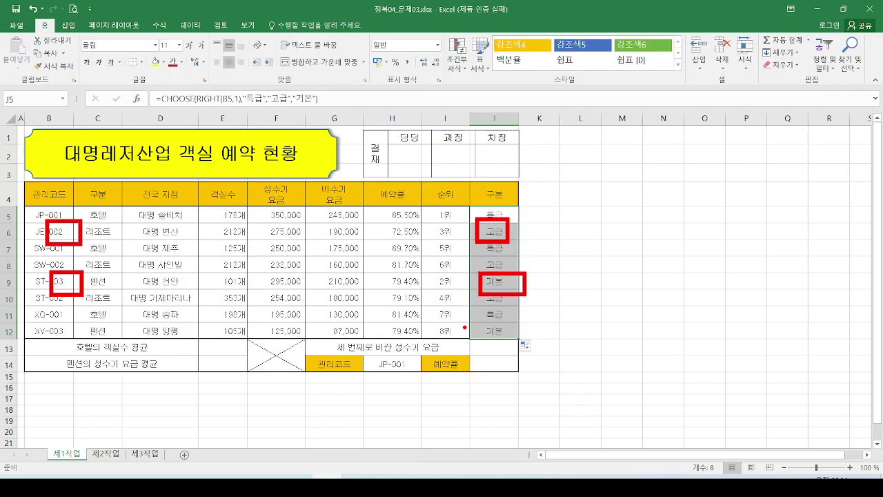
key(Escape)
key(ctrl+1)
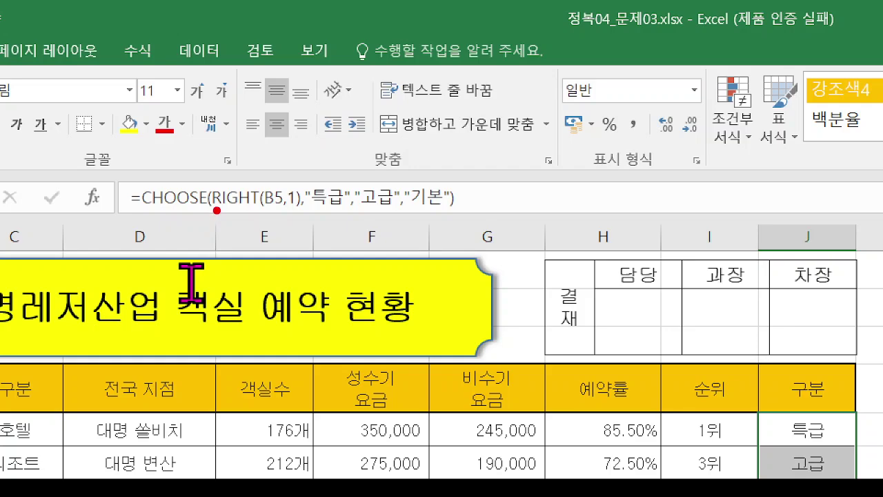
drag(216, 210, 289, 211)
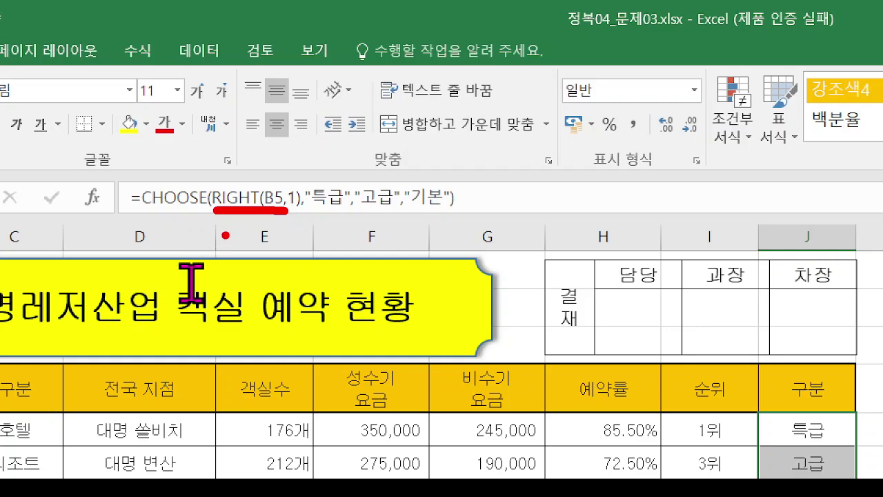
mouse_move(235, 222)
mouse_down()
mouse_move(235, 246)
mouse_move(254, 194)
mouse_move(266, 250)
mouse_move(331, 211)
mouse_move(319, 207)
mouse_move(323, 232)
mouse_up()
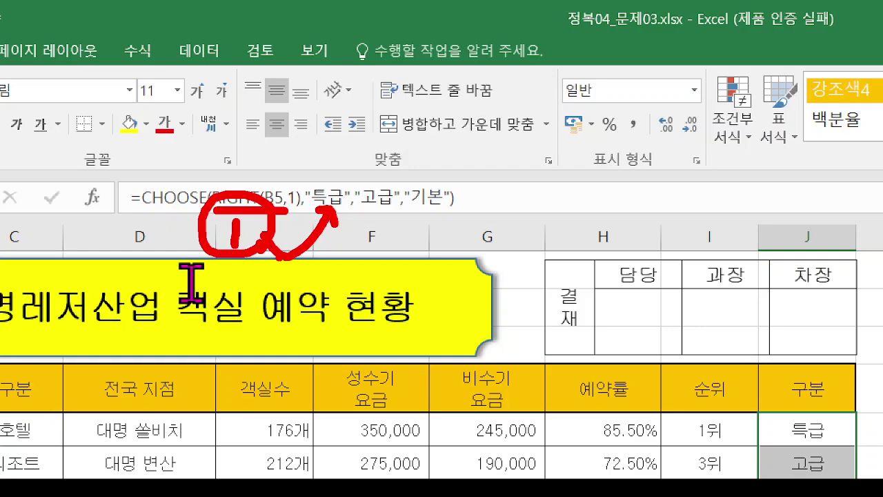
mouse_move(265, 253)
mouse_down()
mouse_move(366, 212)
mouse_move(378, 221)
mouse_up()
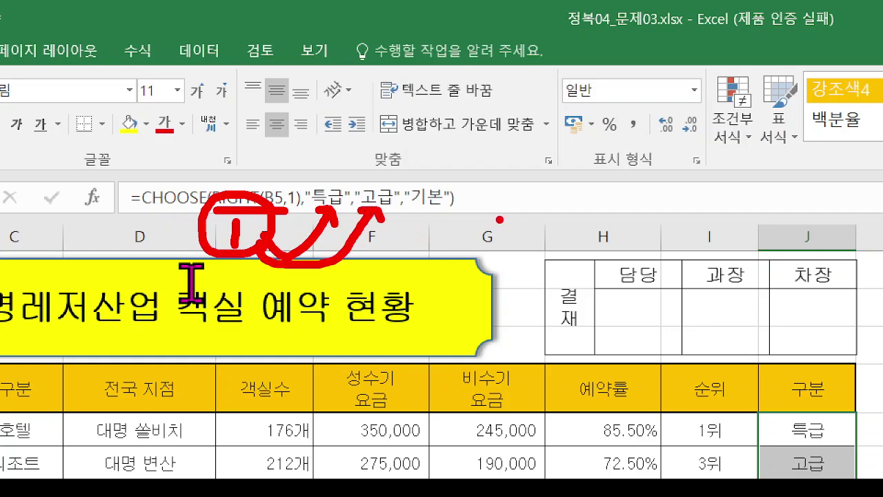
mouse_move(304, 212)
mouse_down()
mouse_move(545, 109)
mouse_move(766, 400)
mouse_move(767, 387)
mouse_move(767, 399)
mouse_up()
drag(724, 399, 763, 400)
key(Escape)
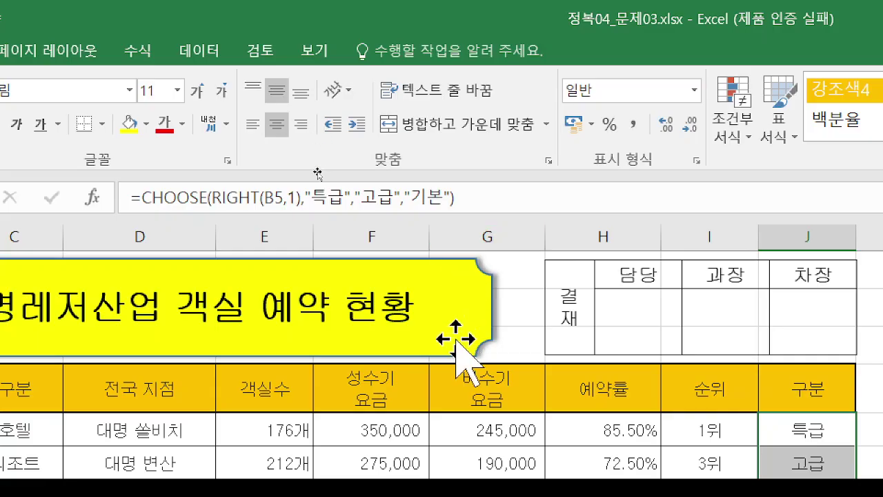
key(ctrl+4)
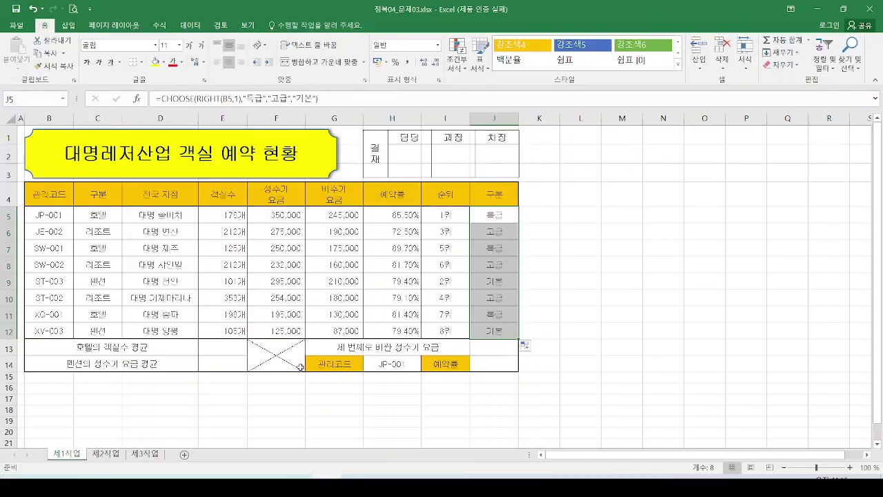
Step: Select E13 for the 호텔의 객실수 평균 result, and switch to the PowerPoint slides
click(511, 219)
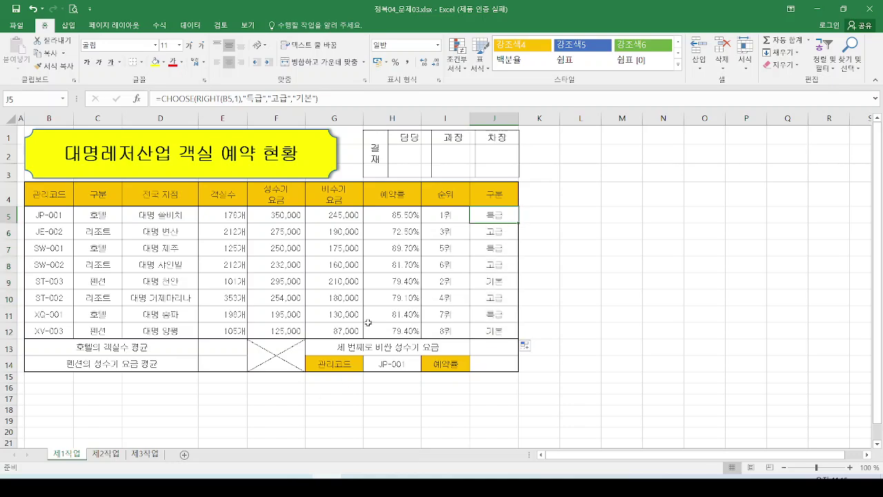
click(238, 347)
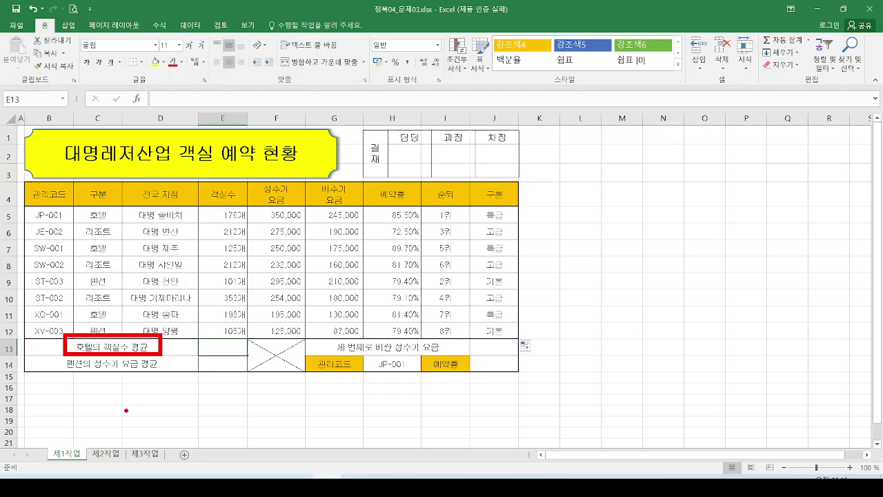
key(alt+Tab)
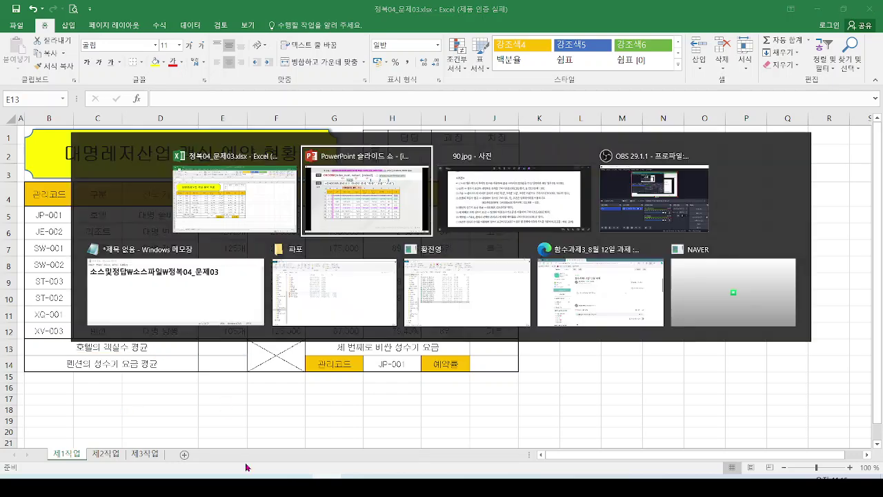
key(Right)
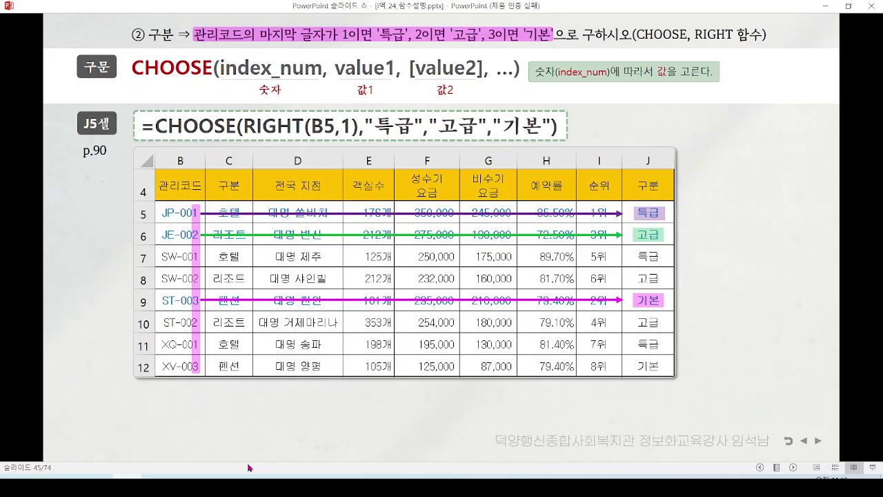
Step: Show the 호텔의 객실수 평균 slide and mark the 호텔 rows in 구분 with their matching 객실수 values
key(Right)
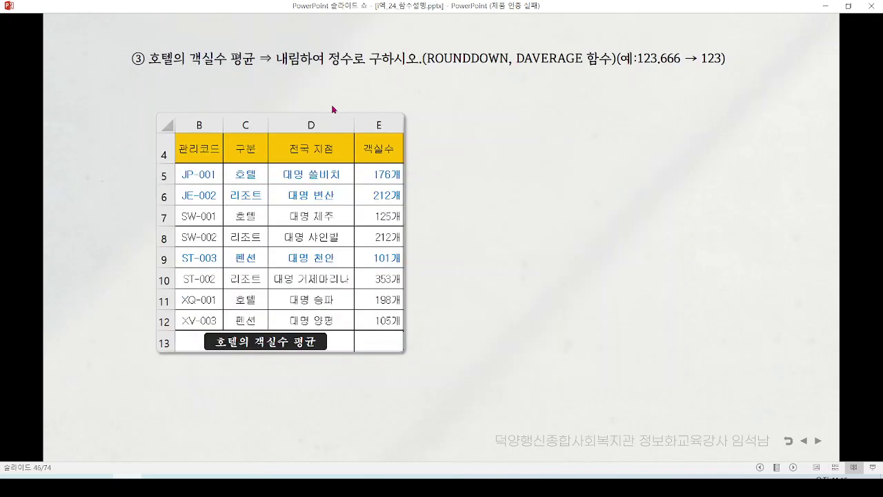
drag(140, 34, 258, 77)
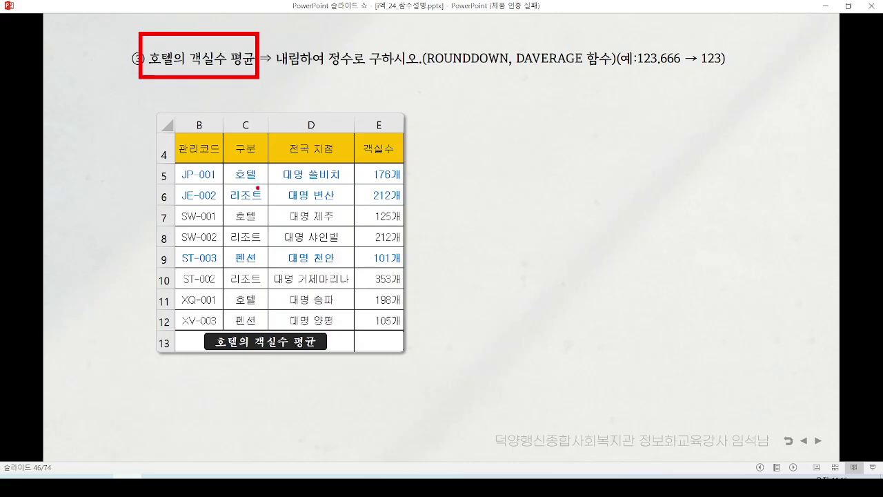
drag(226, 162, 262, 185)
mouse_move(226, 246)
mouse_down()
mouse_move(250, 270)
mouse_move(238, 239)
mouse_move(262, 206)
mouse_up()
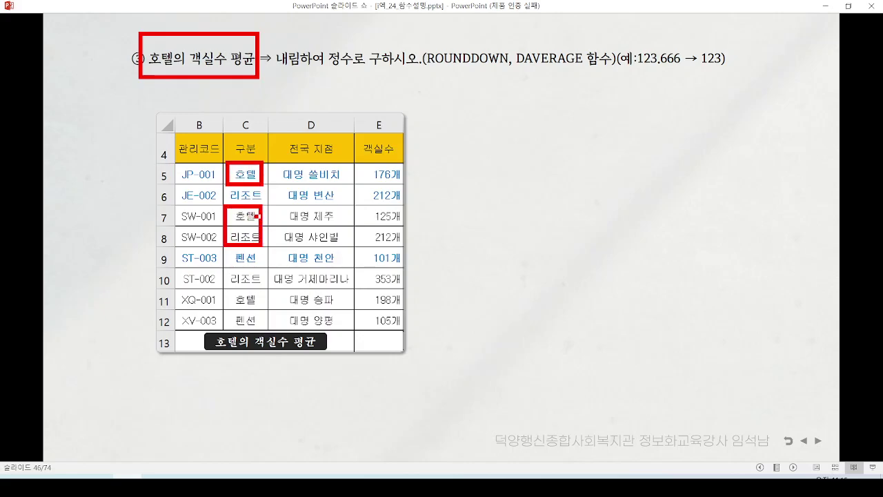
mouse_move(224, 277)
mouse_down()
mouse_move(252, 311)
mouse_move(268, 311)
mouse_up()
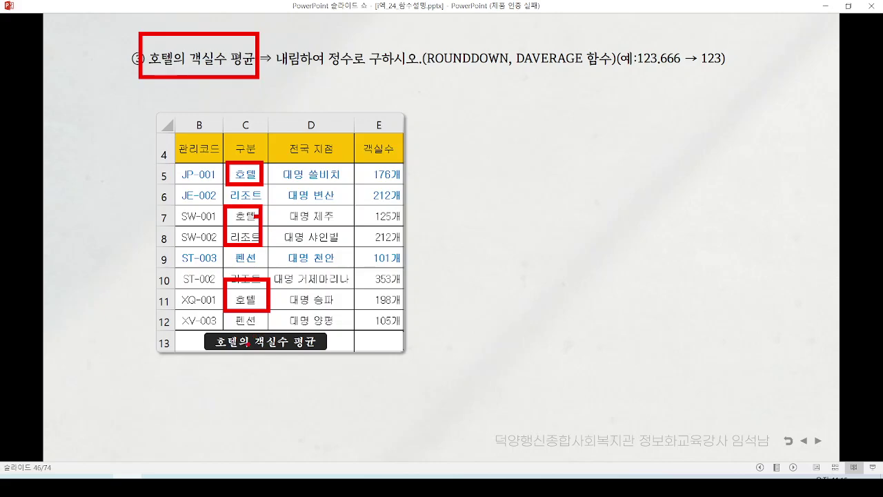
drag(358, 156, 403, 186)
drag(364, 206, 398, 225)
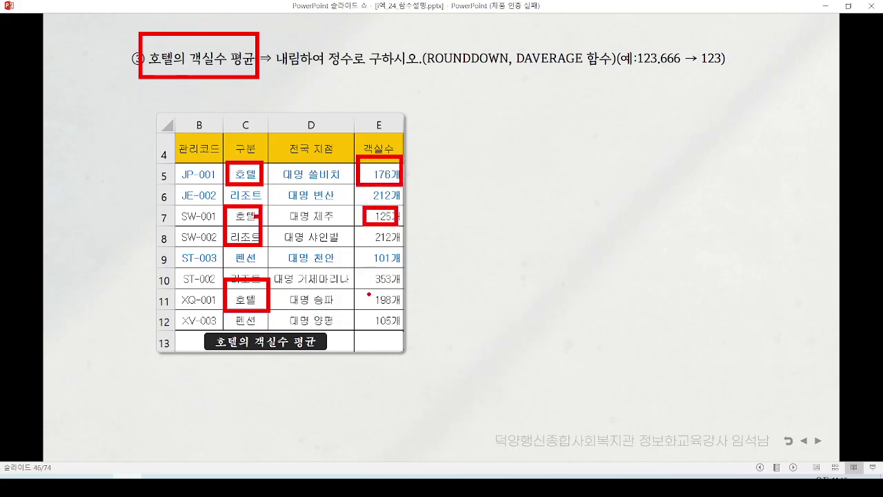
drag(369, 294, 410, 312)
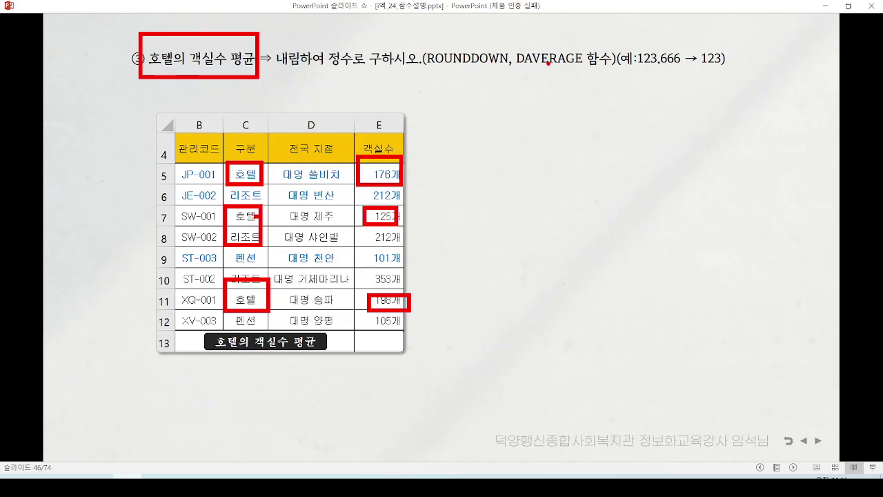
Step: Examine the required functions DAVERAGE and ROUNDDOWN, marking the round-down-to-integer wording and the 123.666 → 123 example
mouse_move(520, 71)
mouse_down()
mouse_move(590, 67)
mouse_move(519, 31)
mouse_move(547, 84)
mouse_up()
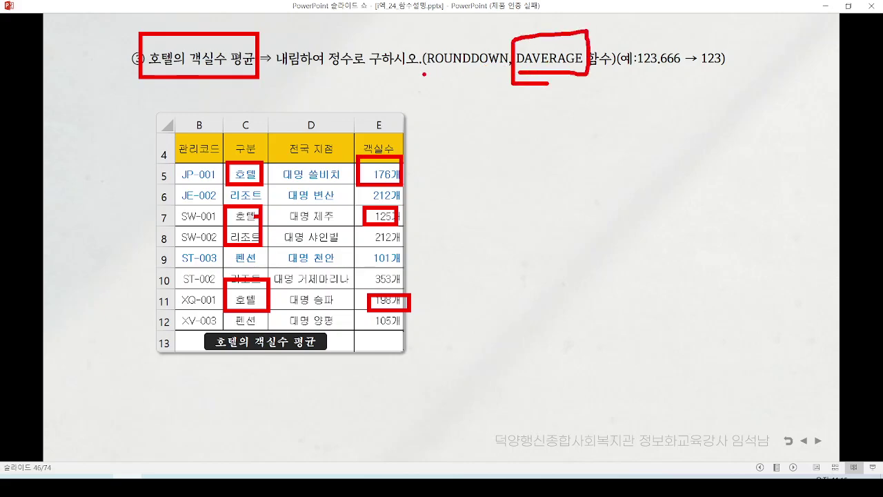
drag(277, 68, 301, 68)
mouse_move(356, 68)
mouse_down()
mouse_move(325, 76)
mouse_move(353, 79)
mouse_up()
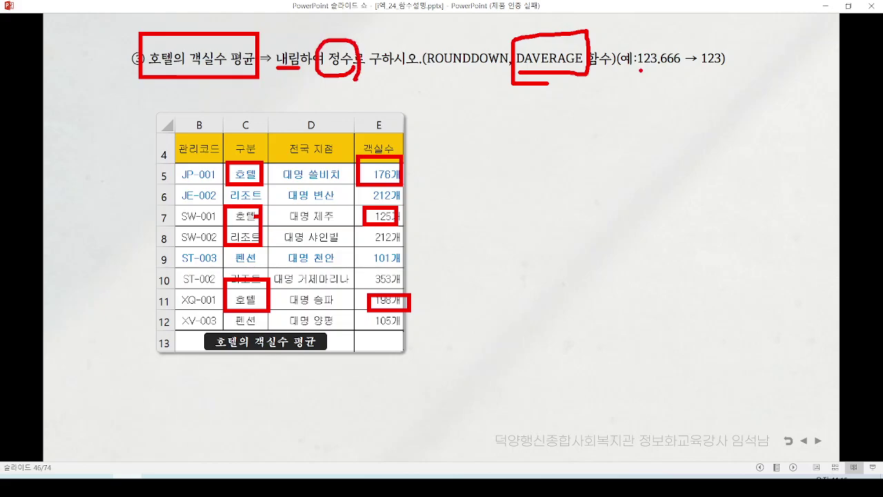
drag(639, 72, 728, 75)
key(e)
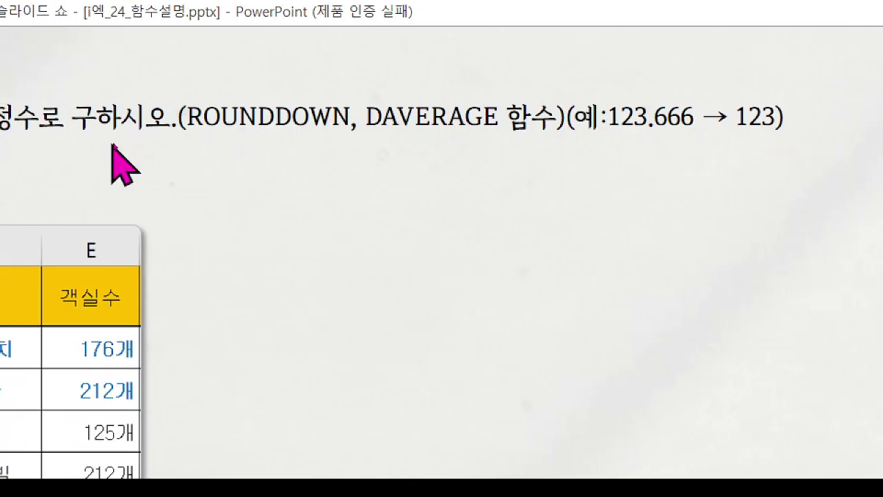
drag(187, 137, 337, 140)
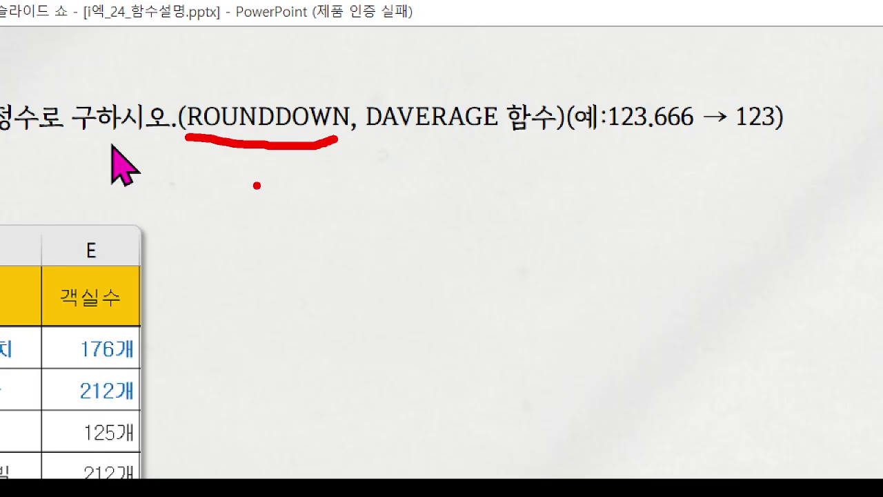
key(Escape)
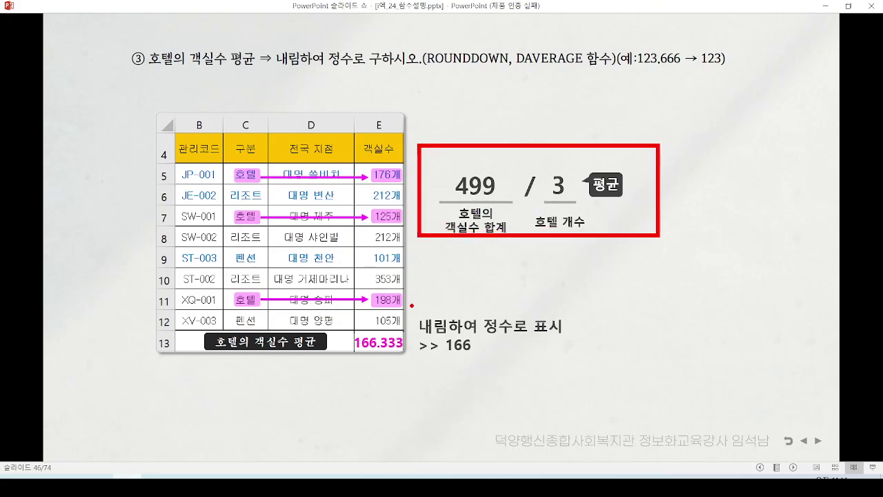
Step: Review the rounded-down integer result and how 평균 and 내림 map to DAVERAGE and ROUNDDOWN, advancing to slide 47
drag(412, 305, 598, 363)
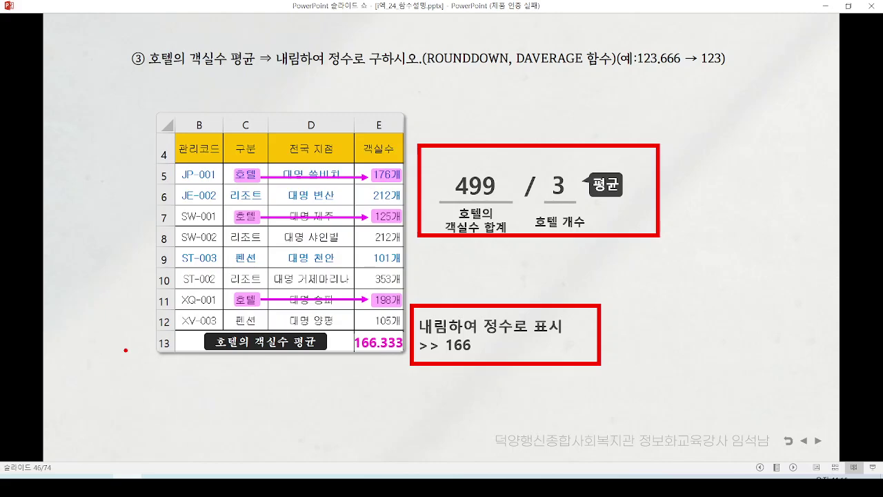
key(e)
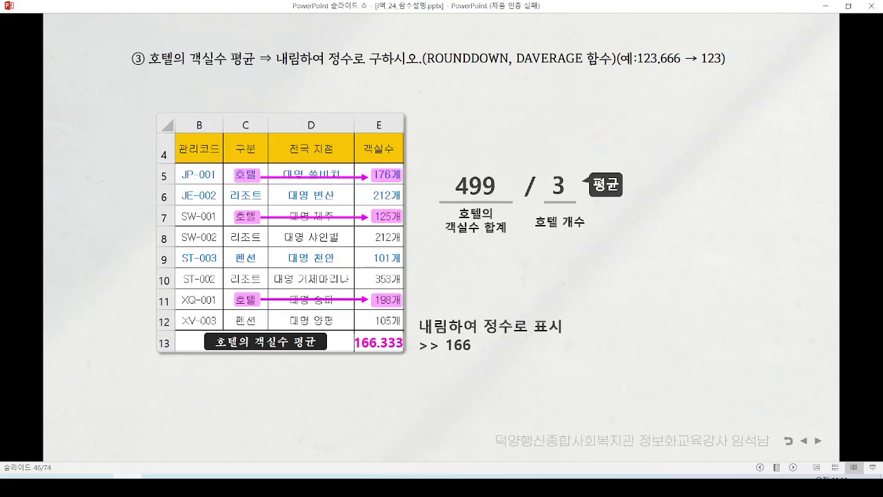
key(Right)
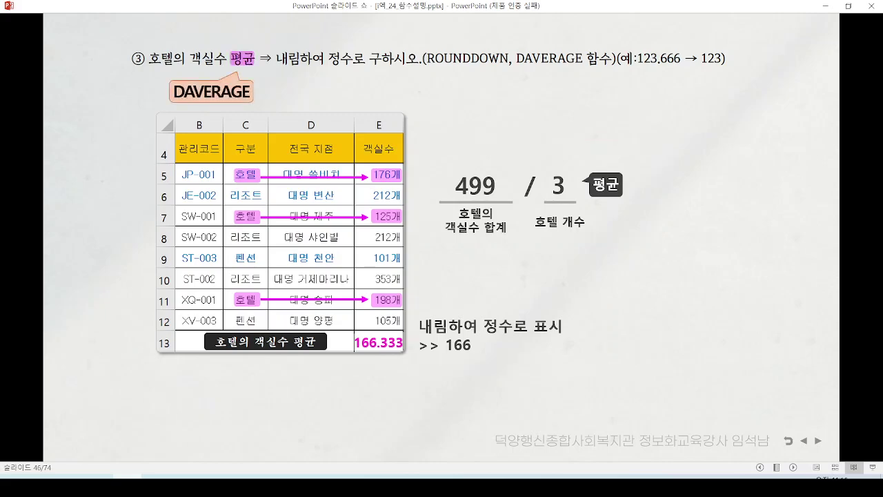
key(Right)
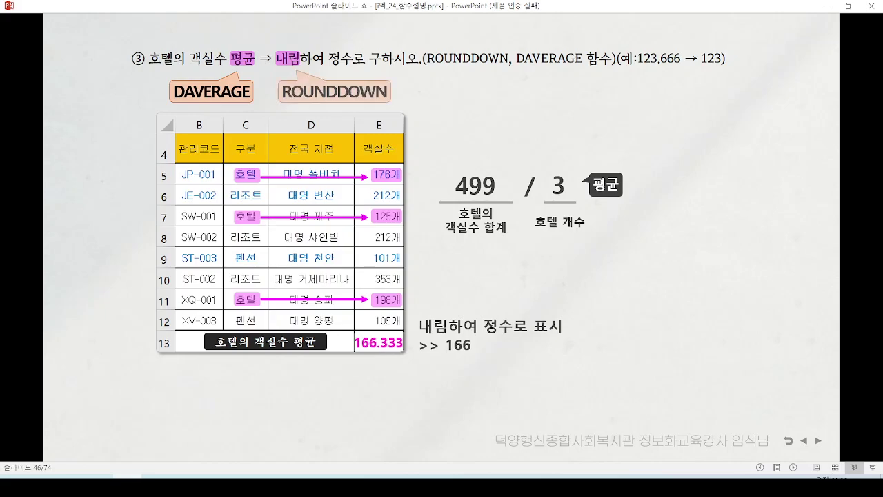
key(Right)
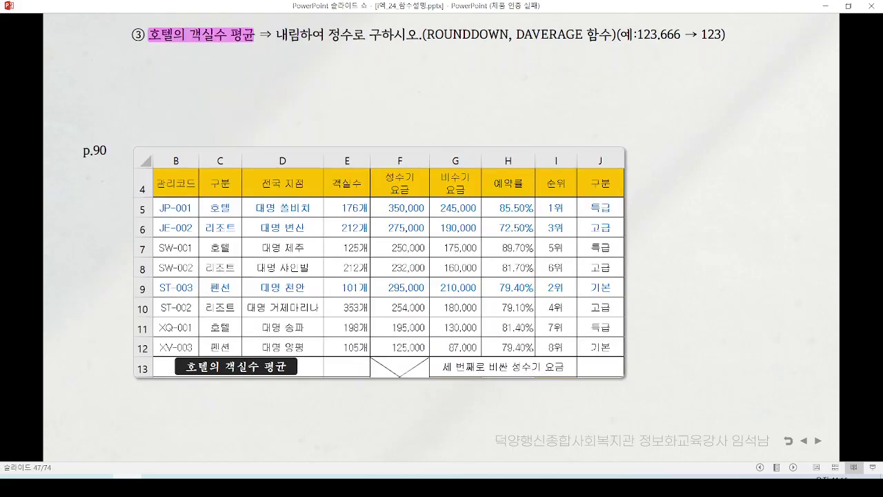
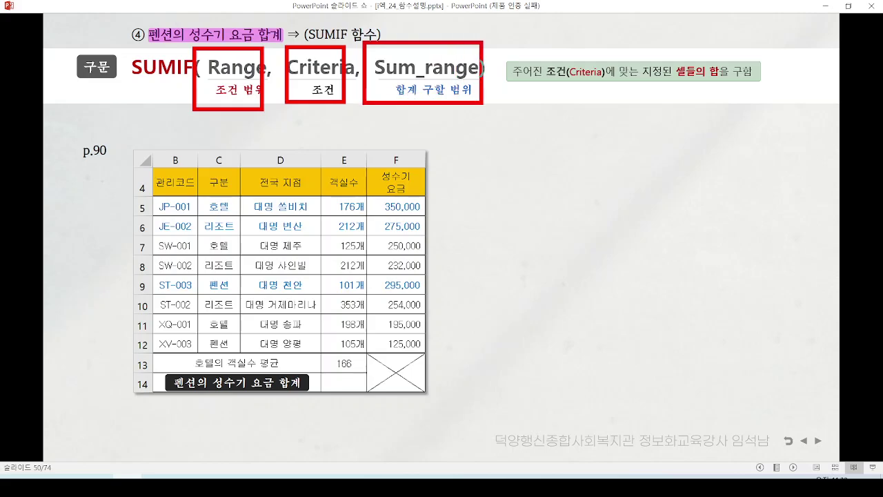
Step: Reveal the E14 SUMIF formula on the slide argument by argument: C5:C12, "펜션" and F5:F12
key(Escape)
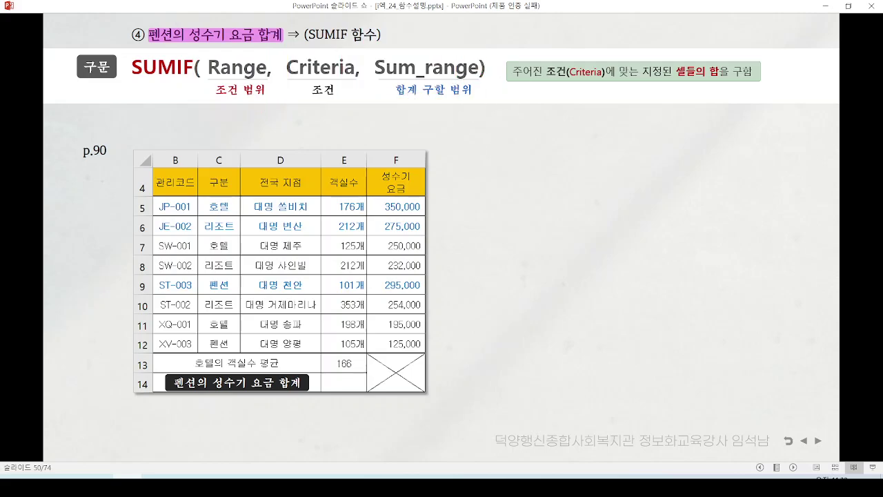
key(Right)
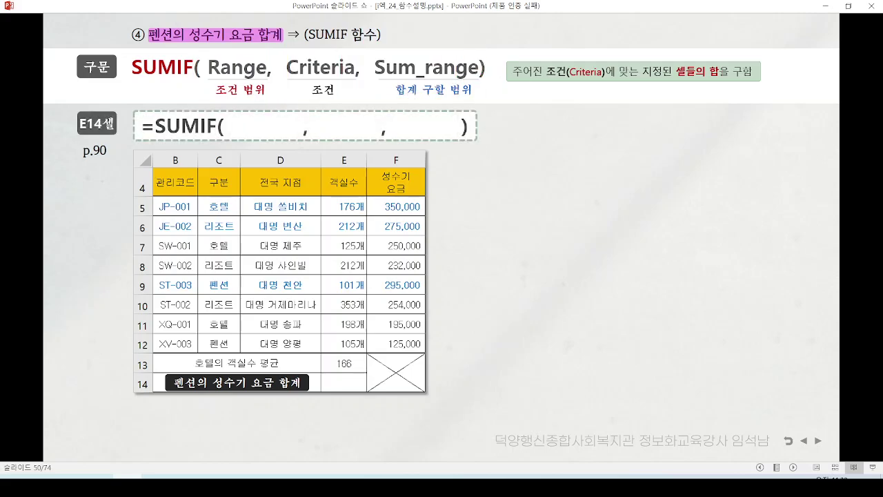
key(Right)
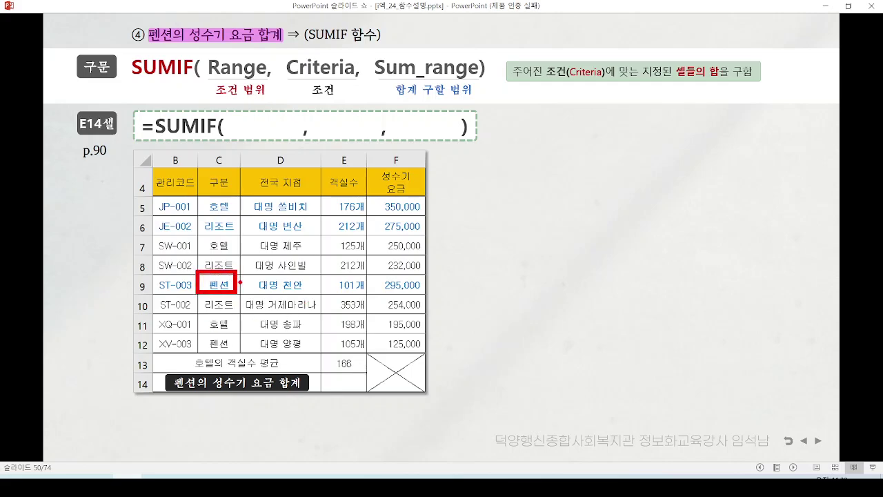
key(Right)
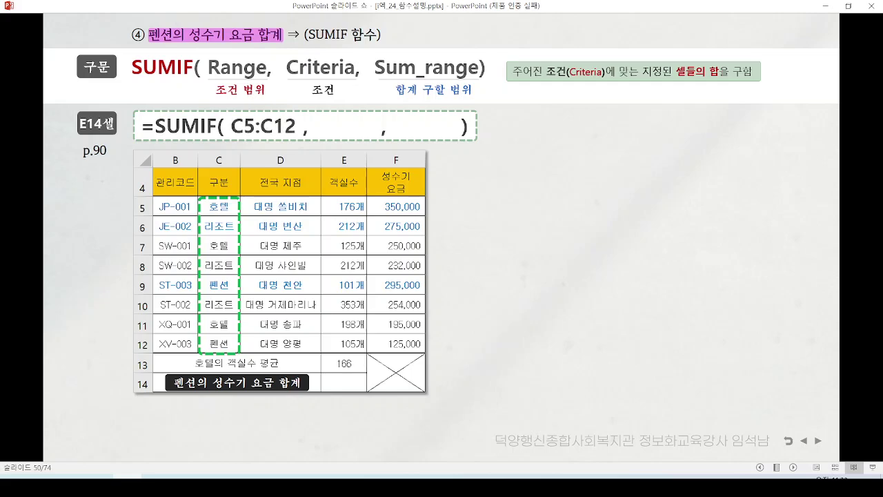
mouse_move(251, 205)
mouse_down()
mouse_move(241, 187)
mouse_move(181, 355)
mouse_move(243, 186)
mouse_up()
key(e)
key(Right)
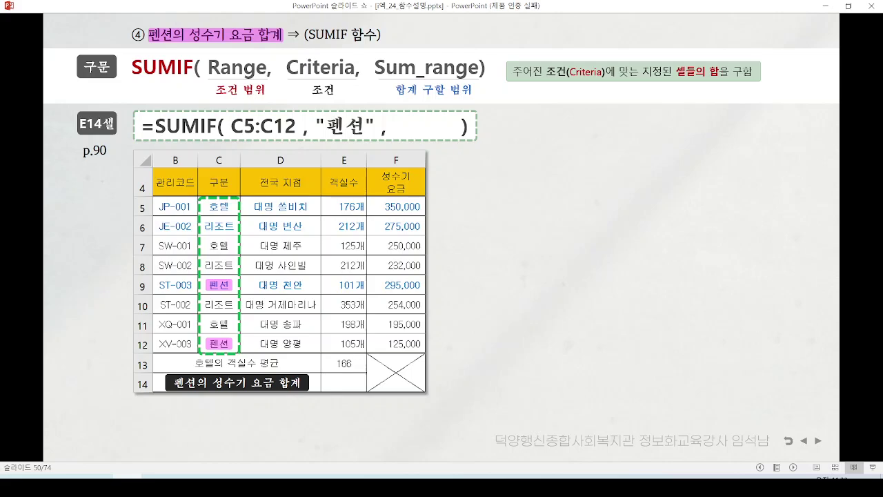
key(Right)
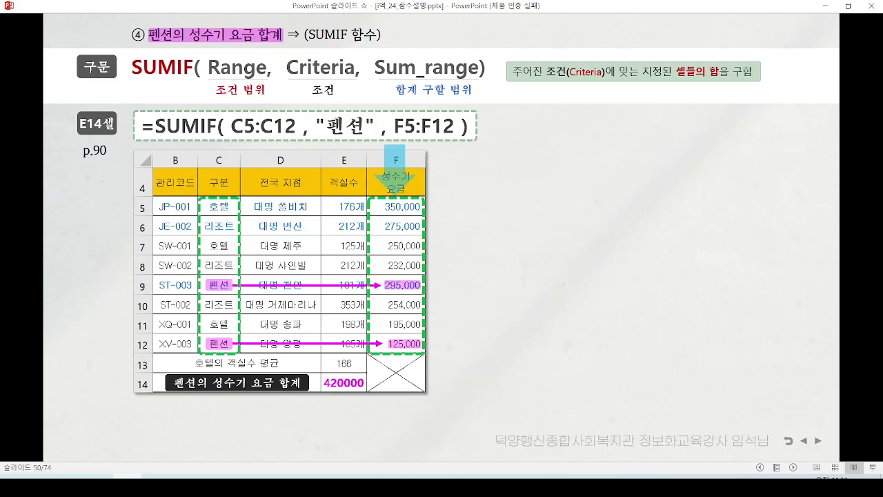
Step: Trace both 펜션 rows to their 성수기 요금 values and on to the E14 sum, and clear the markings
mouse_move(234, 271)
mouse_down()
mouse_move(190, 277)
mouse_move(227, 288)
mouse_move(371, 280)
mouse_move(348, 313)
mouse_up()
mouse_move(429, 290)
mouse_down()
mouse_move(377, 266)
mouse_move(430, 290)
mouse_up()
mouse_move(225, 332)
mouse_down()
mouse_move(251, 345)
mouse_move(375, 343)
mouse_move(366, 356)
mouse_up()
drag(401, 360, 418, 353)
mouse_move(436, 287)
mouse_down()
mouse_move(443, 294)
mouse_move(454, 280)
mouse_up()
drag(437, 342, 460, 336)
mouse_move(423, 366)
mouse_down()
mouse_move(376, 378)
mouse_move(391, 412)
mouse_up()
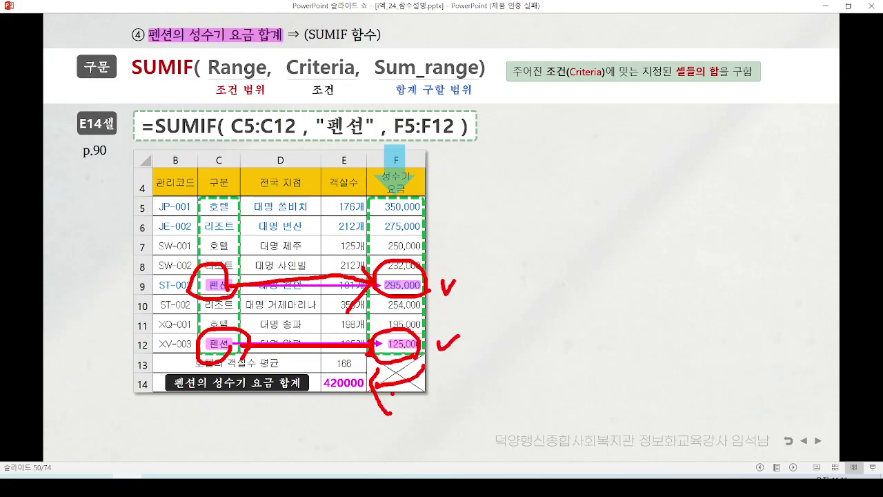
key(e)
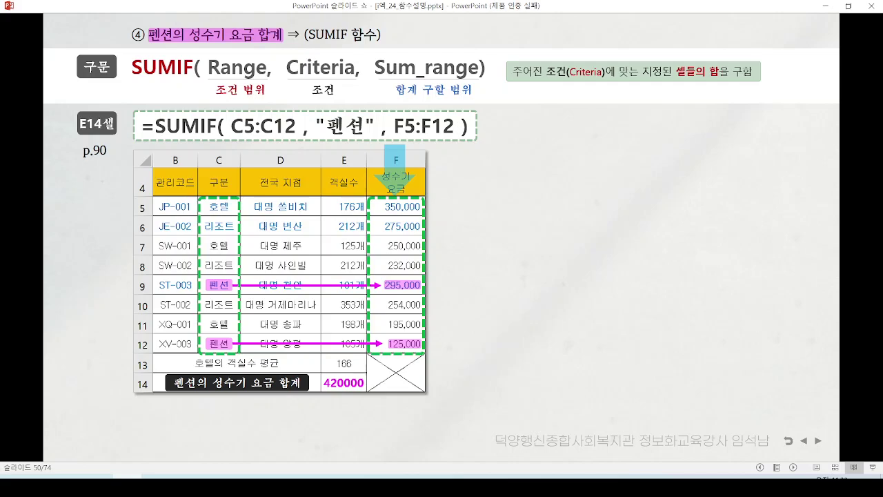
Step: Advance to the 펜션의 개수 slide and review the Range and Criteria arguments of COUNTIF for E14
key(Right)
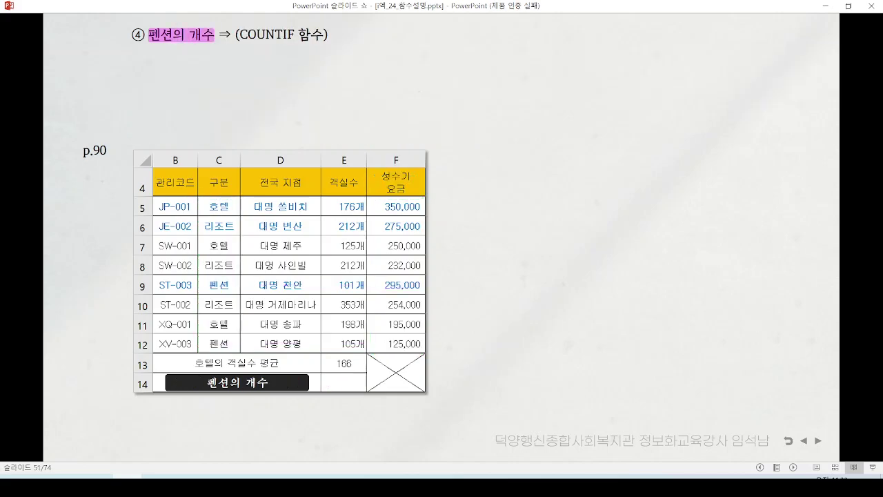
key(Right)
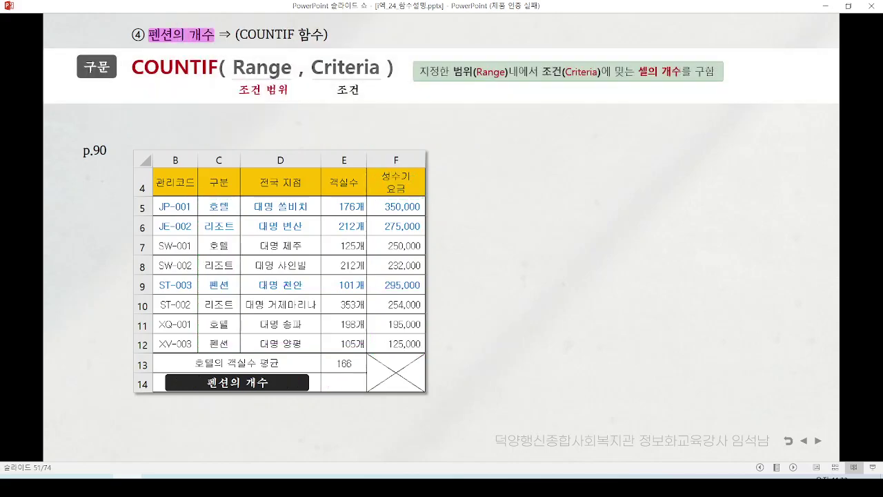
key(Right)
key(Right)
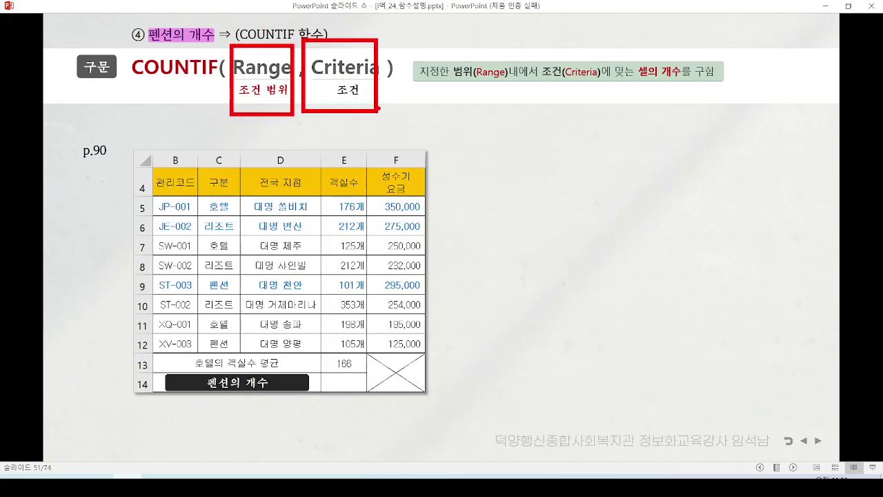
key(Right)
key(Right)
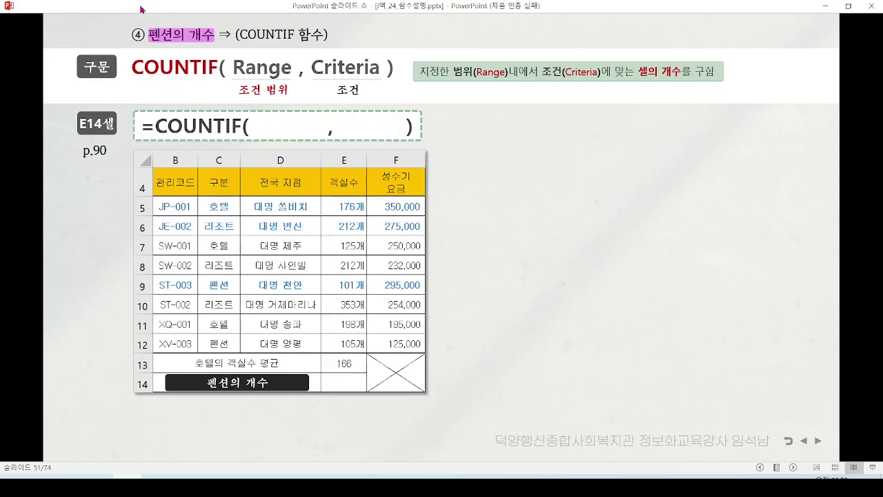
Step: Reveal the COUNTIF arguments C5:C12 and "펜션", tick both 펜션 rows, and show the E14 count on the slide
key(Right)
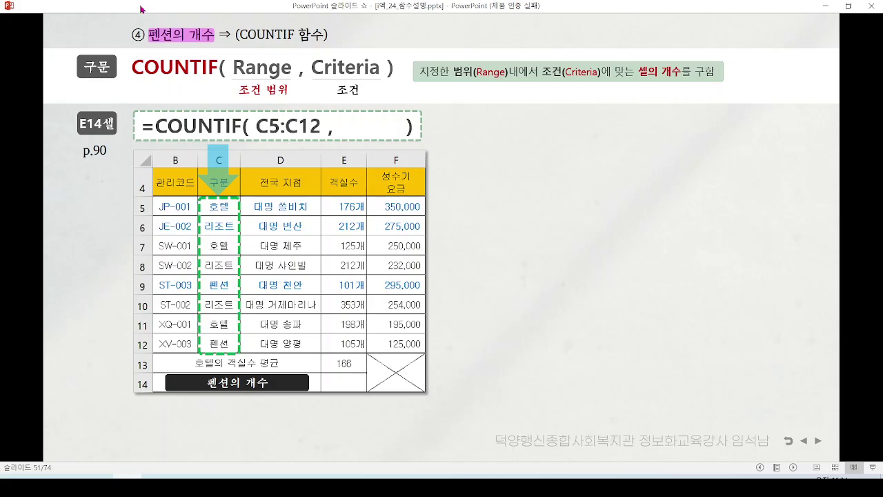
key(Right)
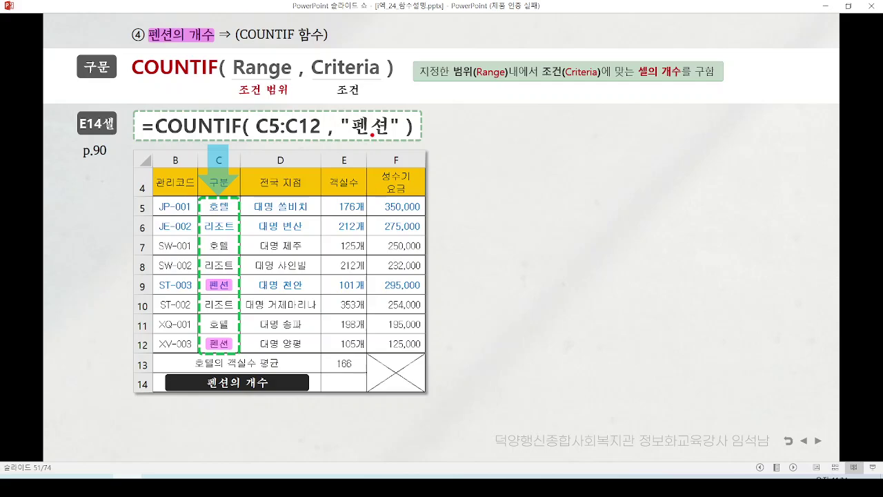
key(Right)
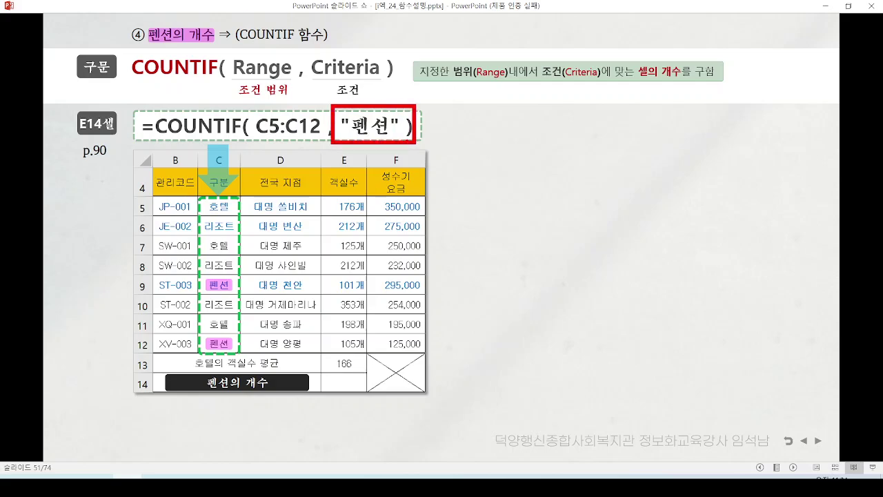
mouse_move(241, 283)
mouse_down()
mouse_move(245, 290)
mouse_move(257, 279)
mouse_up()
drag(240, 330, 255, 324)
key(Escape)
key(Right)
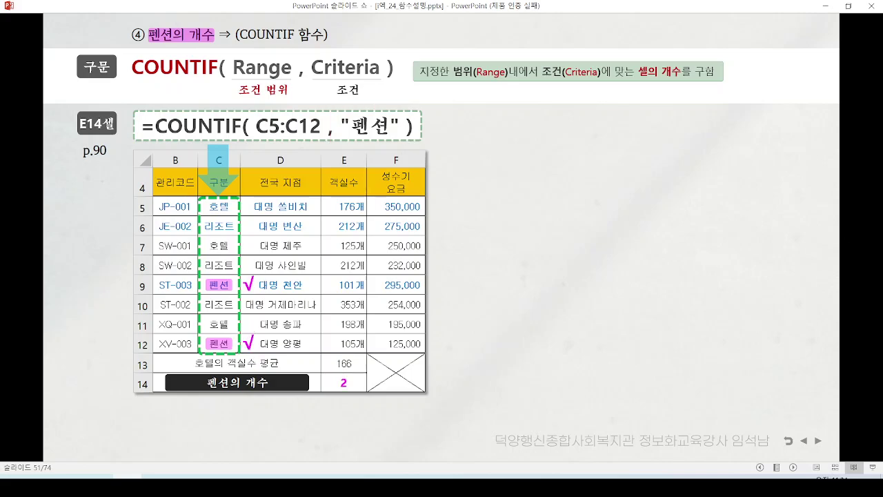
Step: Advance to the combined E14 slide, circle the SUMIF and COUNTIF parts, draw an arrow to E14, and clear the markings
key(Right)
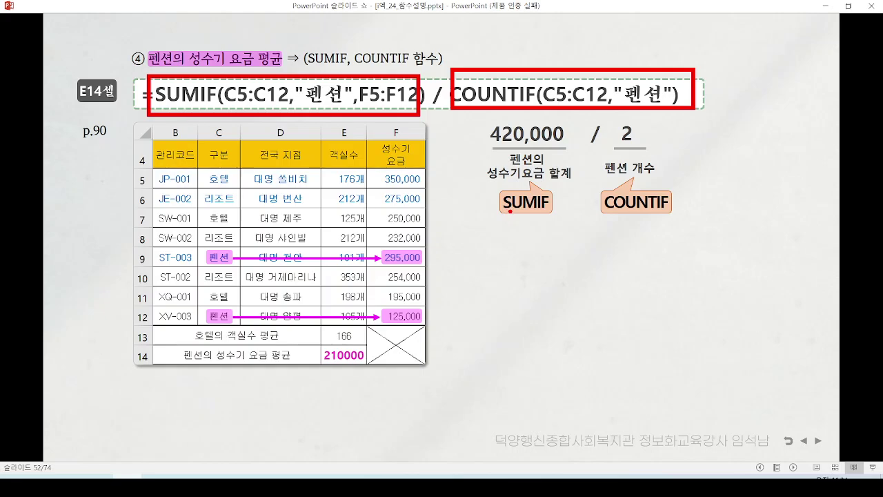
mouse_move(555, 207)
mouse_down()
mouse_move(464, 153)
mouse_move(527, 235)
mouse_up()
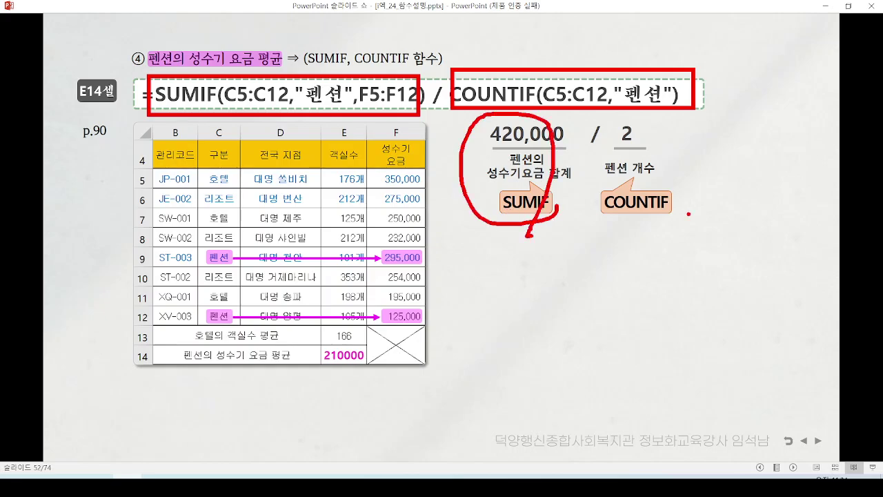
mouse_move(688, 214)
mouse_down()
mouse_move(665, 122)
mouse_move(665, 257)
mouse_up()
mouse_move(486, 236)
mouse_down()
mouse_move(414, 338)
mouse_move(386, 339)
mouse_move(403, 386)
mouse_up()
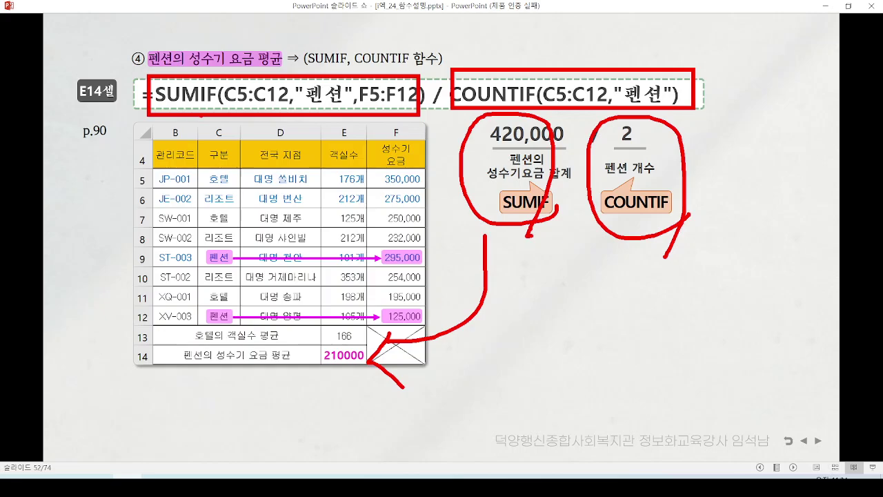
key(e)
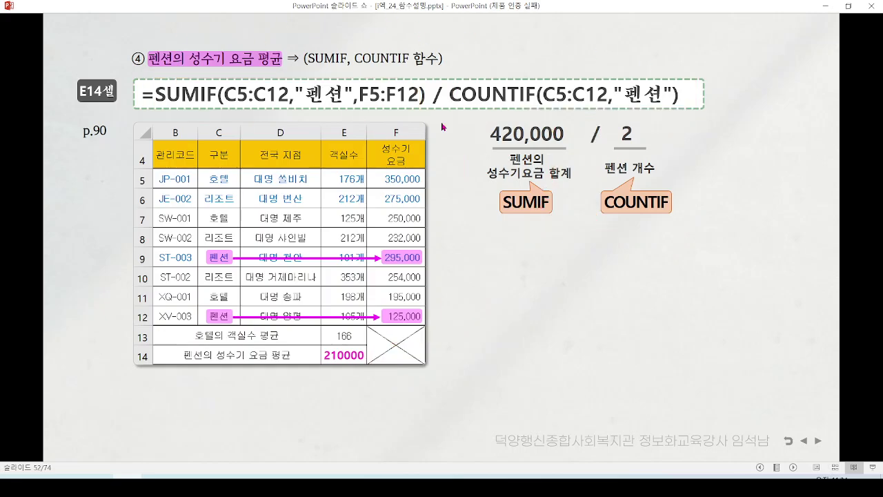
Step: Box the SUMIF and COUNTIF portions of the E14 formula on the slide, and clear the boxes
mouse_move(151, 68)
mouse_down()
mouse_move(266, 114)
mouse_move(282, 66)
mouse_move(150, 67)
mouse_up()
mouse_move(447, 72)
mouse_down()
mouse_move(455, 91)
mouse_move(449, 72)
mouse_up()
drag(698, 73, 655, 132)
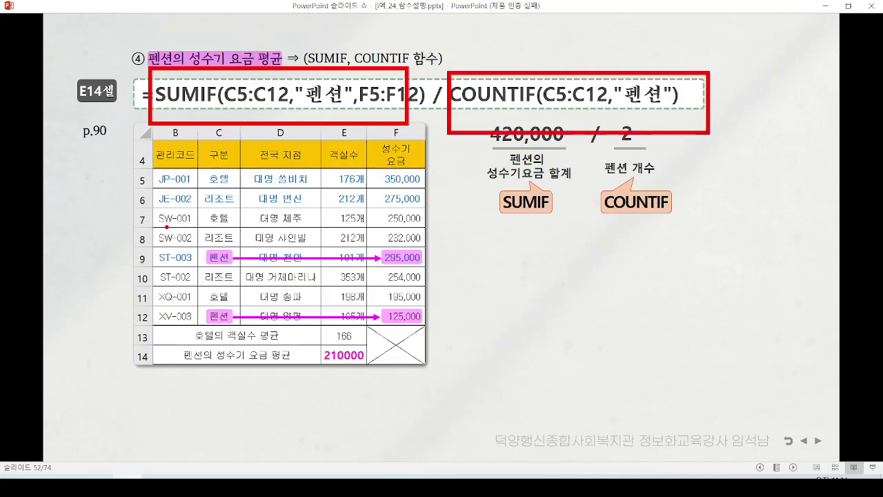
key(e)
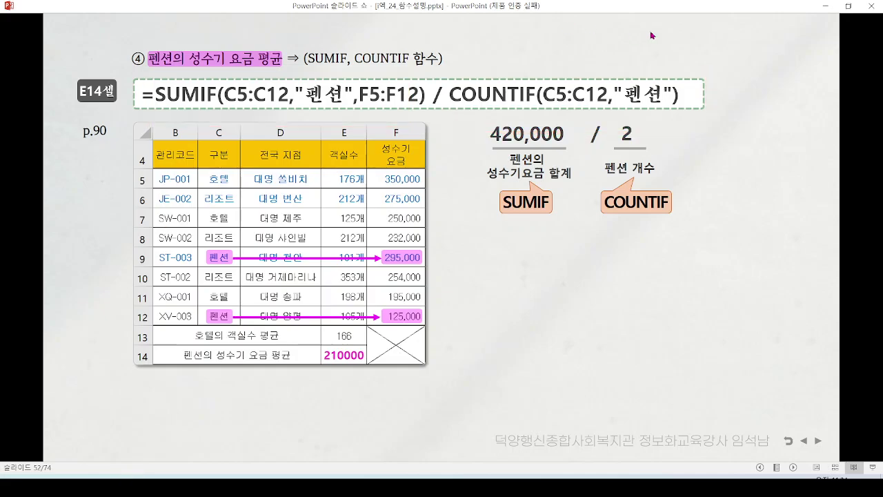
Step: Switch to the Excel workbook and start a SUMIF formula in E14 with C5:C12 as the criteria range
key(alt+Tab)
click(236, 366)
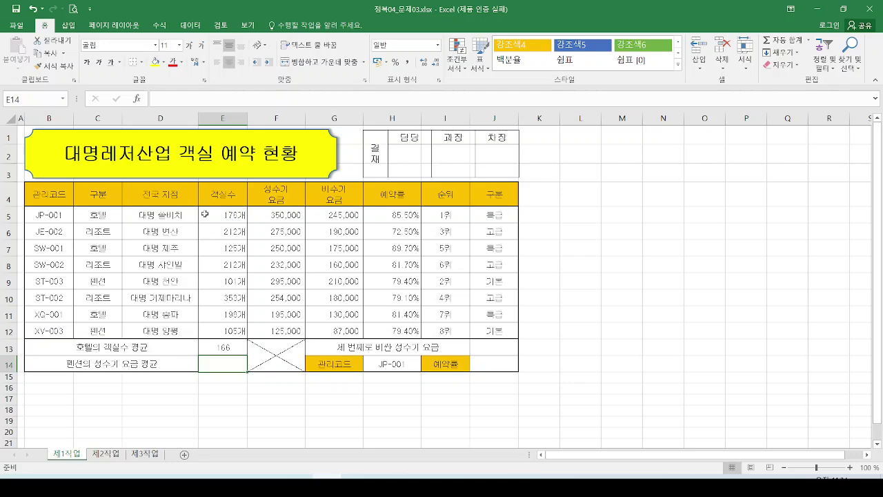
click(171, 94)
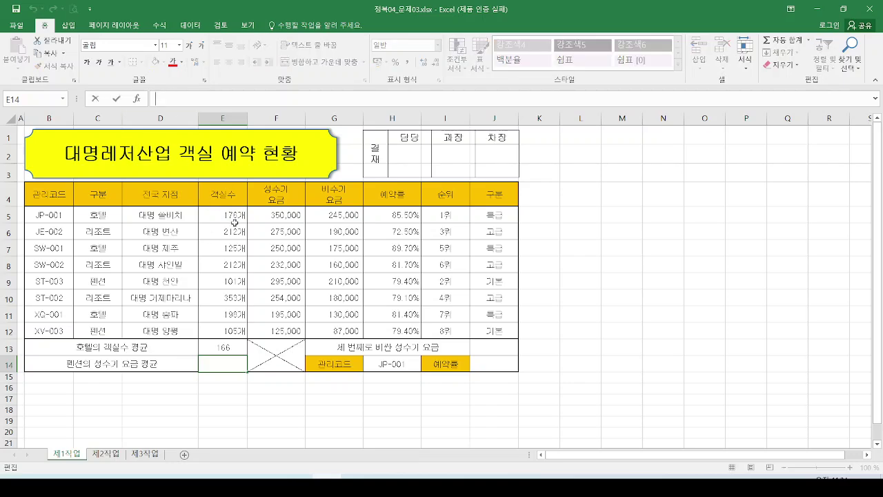
text(=)
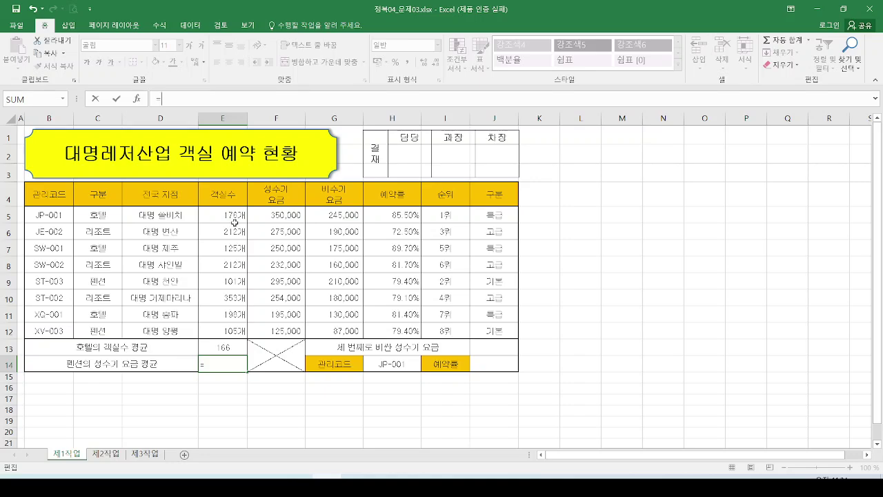
text(sumif)
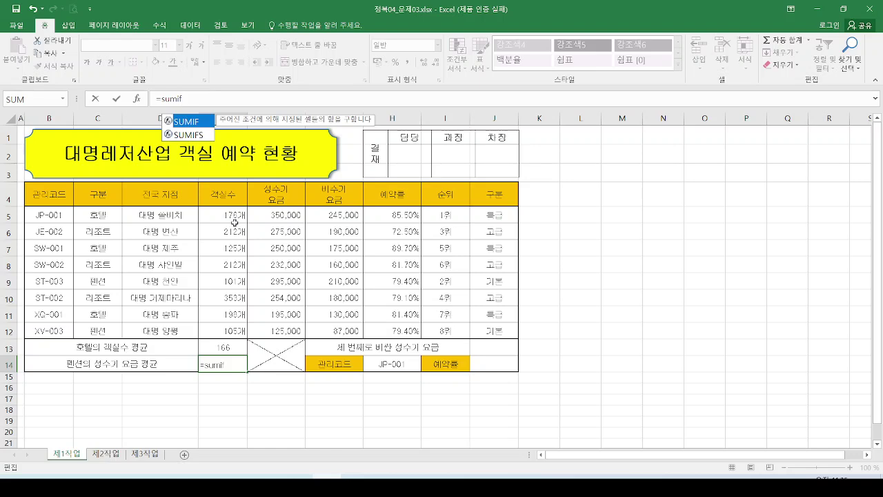
key(Tab)
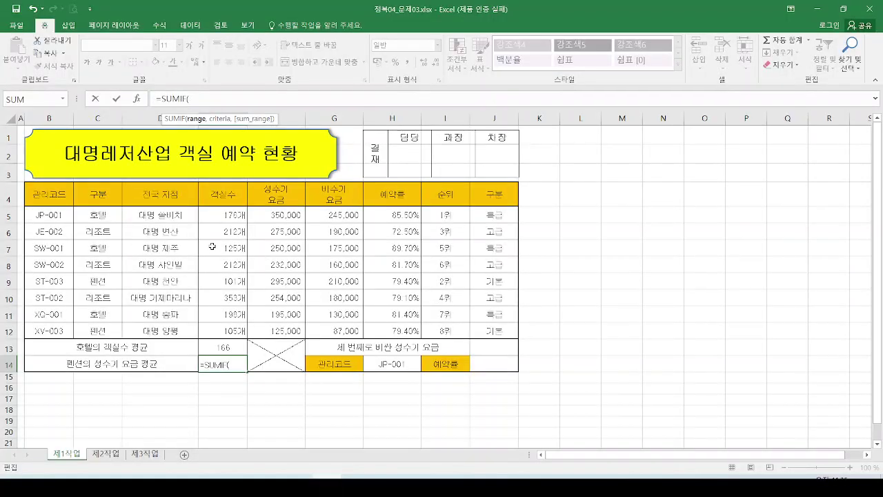
click(106, 216)
drag(106, 216, 100, 330)
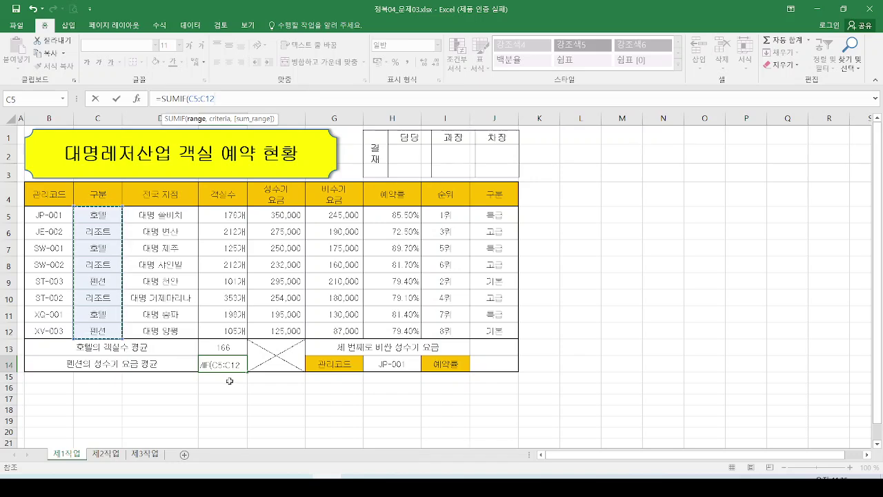
Step: Complete the E14 SUMIF with the criterion "펜션" and the 성수기 요금 values F5:F12 as the sum range
text(,)
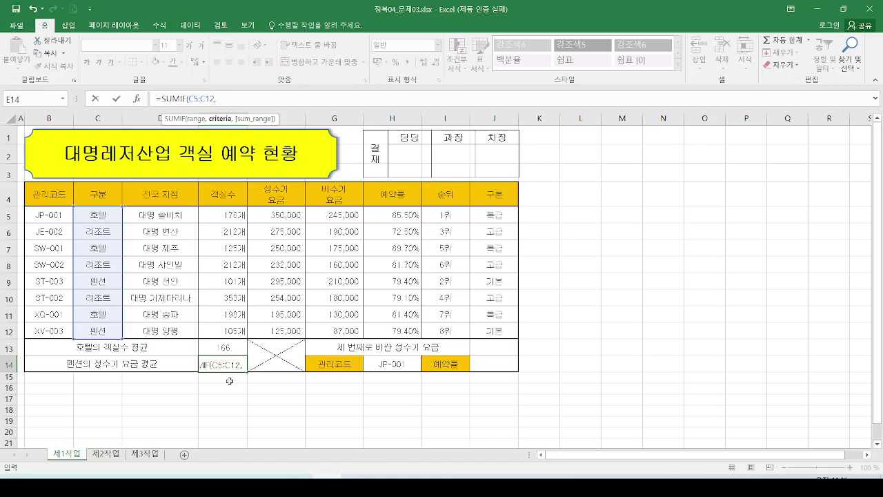
text("펜션")
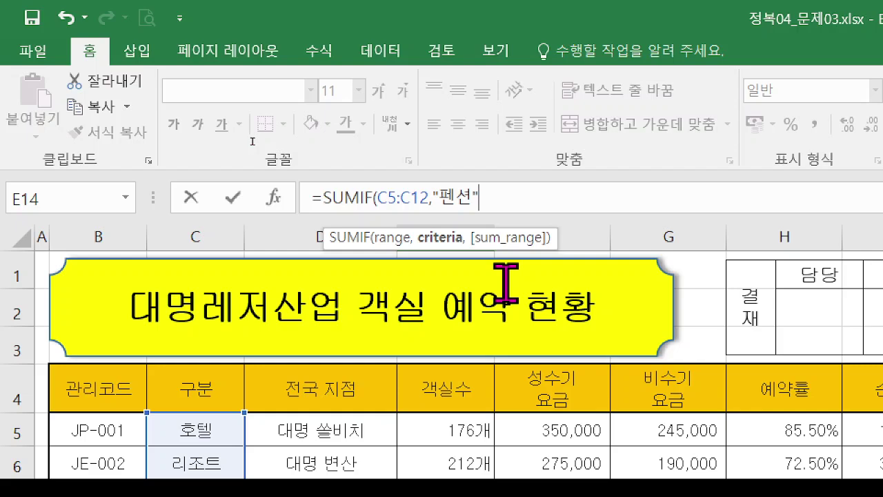
text(,)
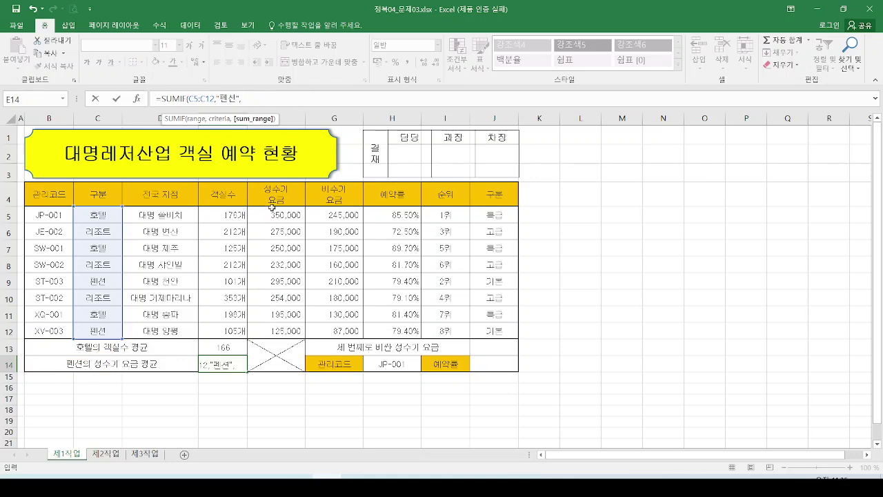
drag(273, 212, 280, 330)
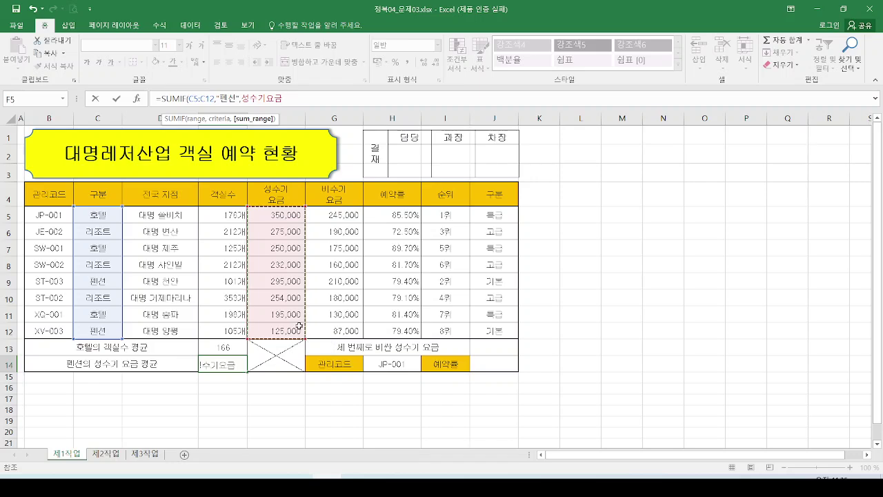
text())
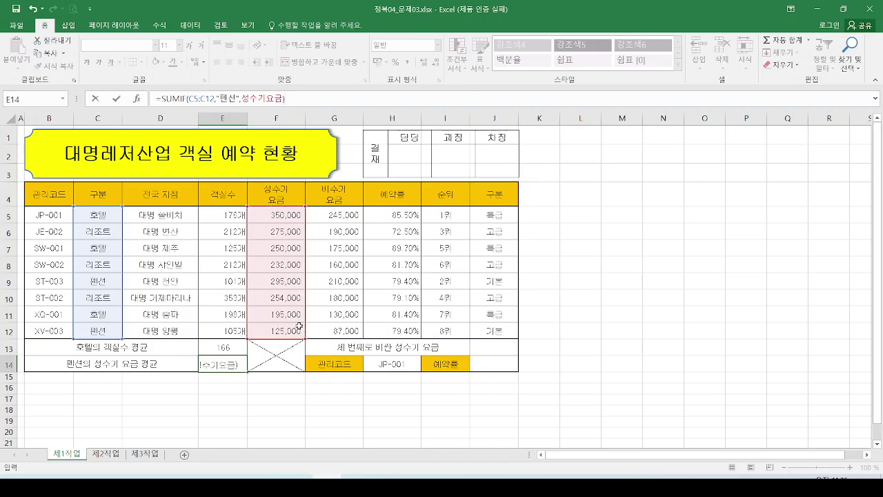
key(Return)
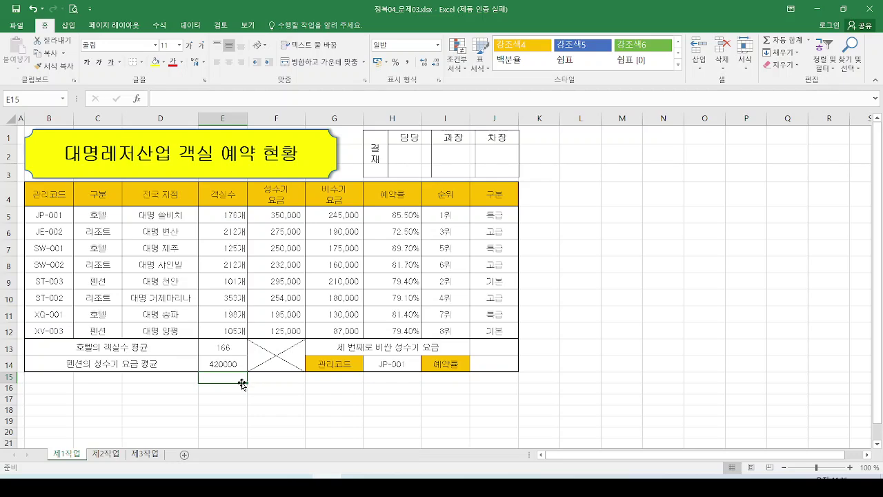
Step: Mark the E14 result, both 펜션 rows and their 성수기 요금 values on the sheet, and clear the markings
mouse_move(200, 357)
mouse_down()
mouse_move(226, 381)
mouse_move(254, 381)
mouse_up()
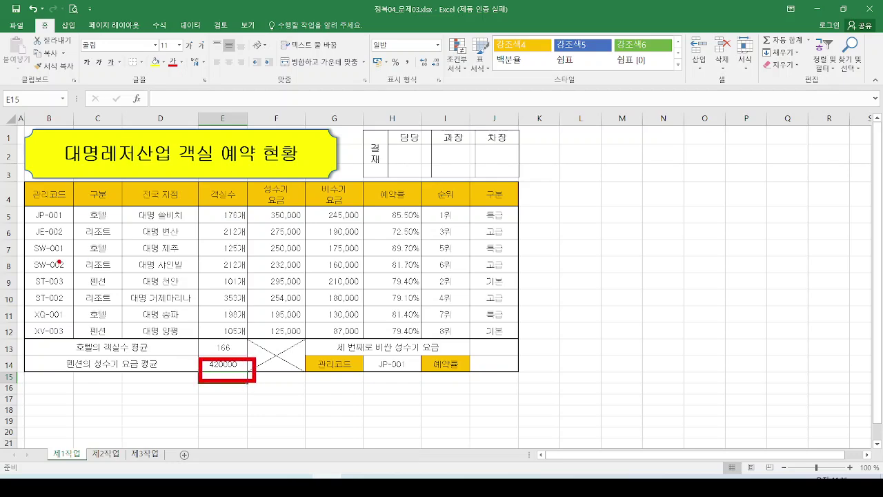
mouse_move(104, 279)
mouse_down()
mouse_move(98, 311)
mouse_move(119, 338)
mouse_up()
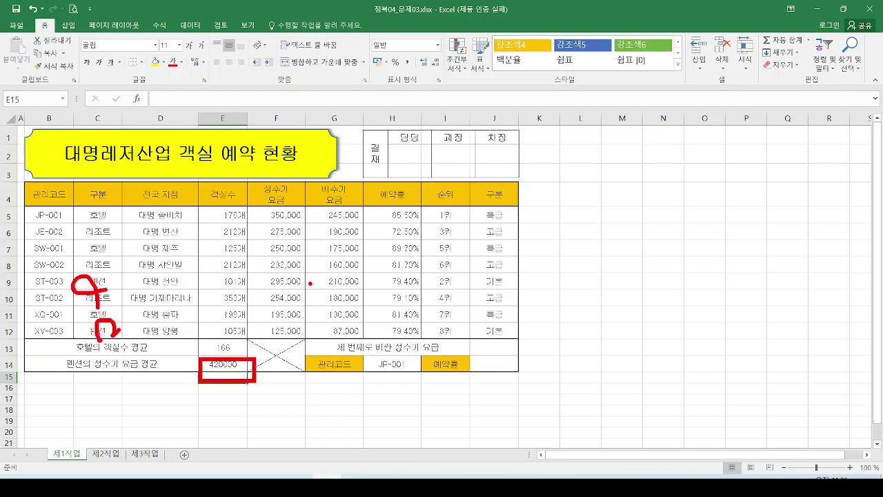
mouse_move(283, 283)
mouse_down()
mouse_move(301, 327)
mouse_move(281, 340)
mouse_up()
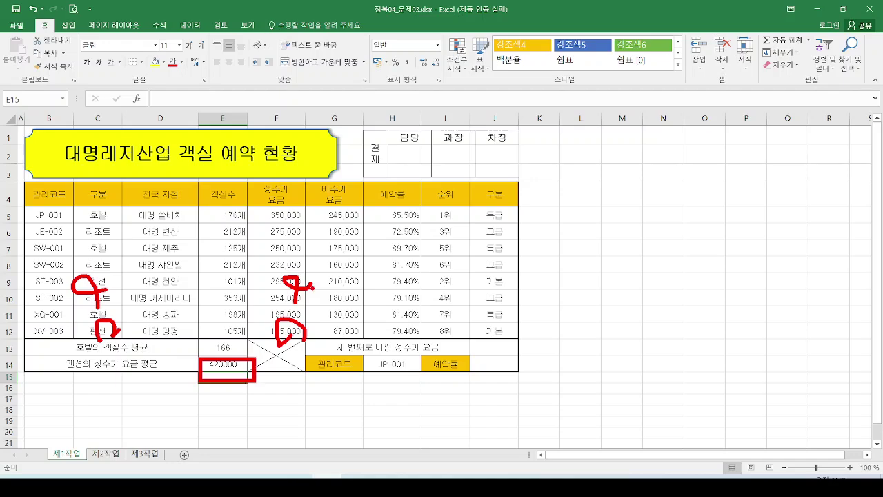
key(Escape)
Step: Select E14, mark where a division continues after its SUMIF formula, and clear the markings
click(238, 365)
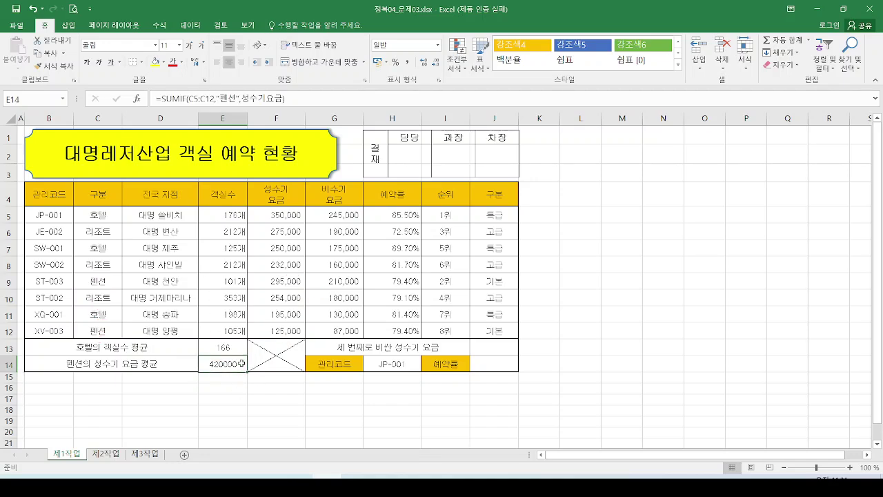
mouse_move(222, 347)
mouse_down()
mouse_move(247, 361)
mouse_move(228, 347)
mouse_up()
mouse_move(305, 85)
mouse_down()
mouse_move(285, 121)
mouse_move(559, 115)
mouse_up()
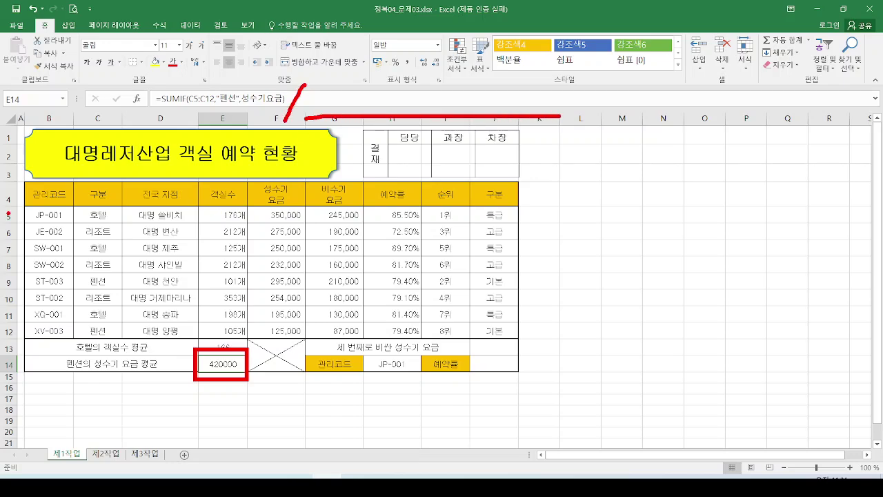
key(Escape)
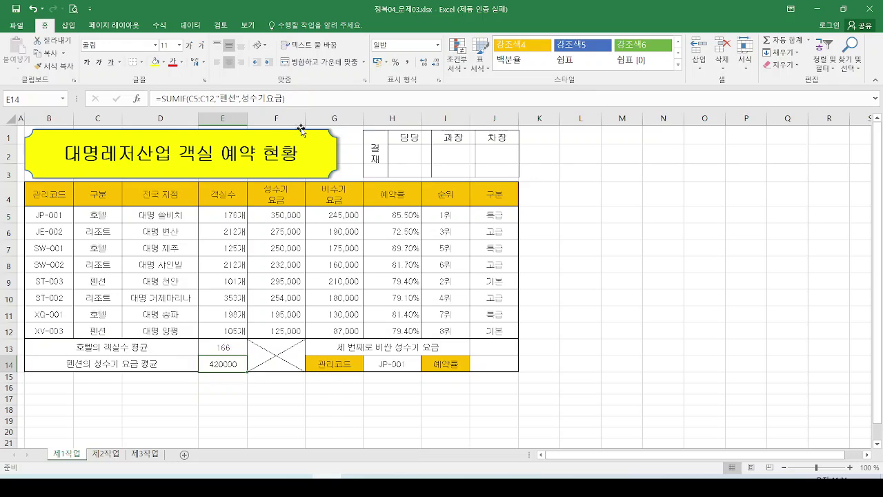
Step: Extend the E14 formula by dividing the SUMIF by COUNTIF(C5:C12,"펜션")
key(F2)
text(/)
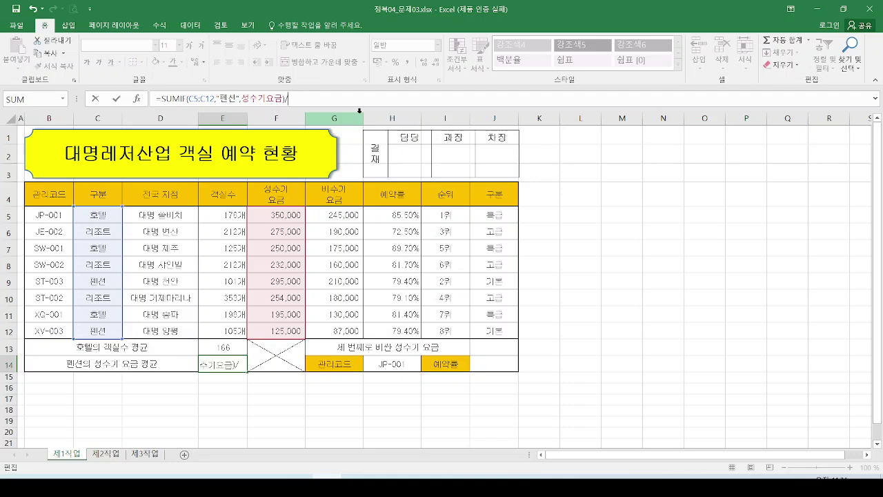
text(countif)
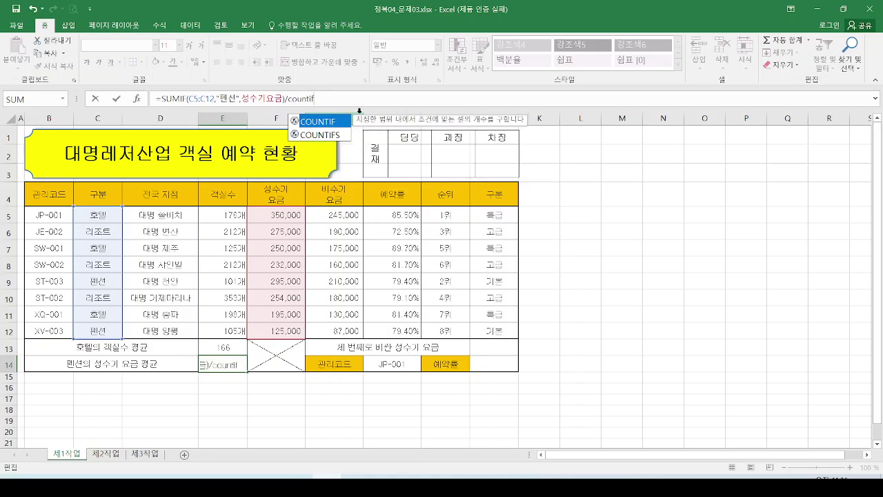
key(Tab)
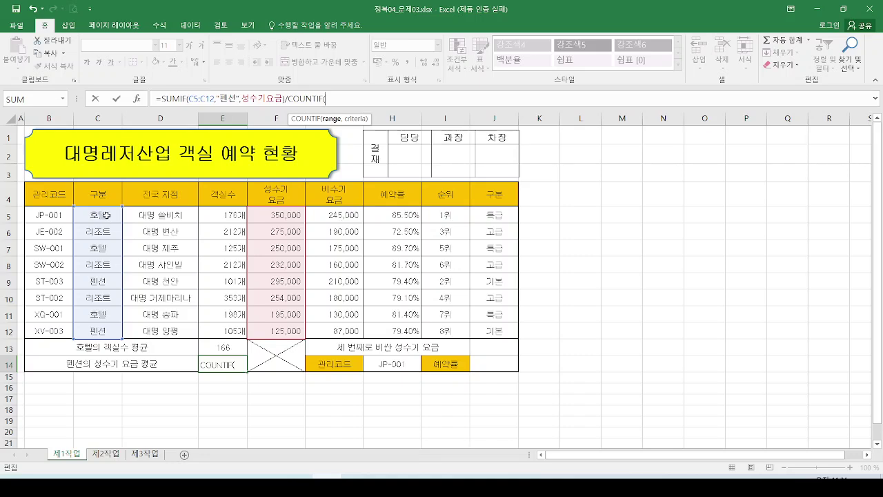
drag(109, 218, 105, 329)
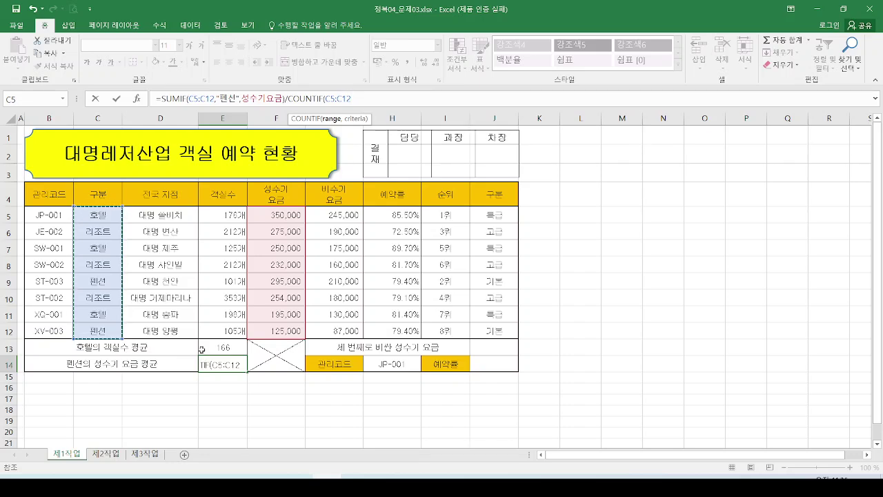
text(,)
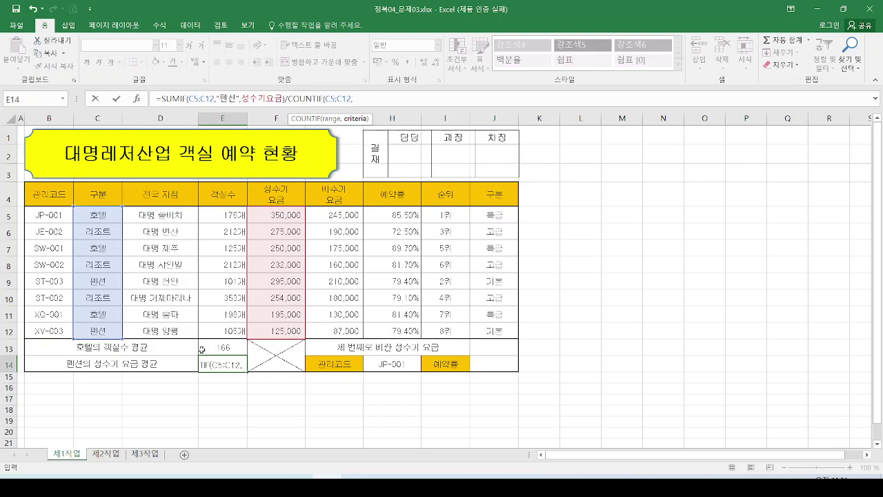
text("펜션")
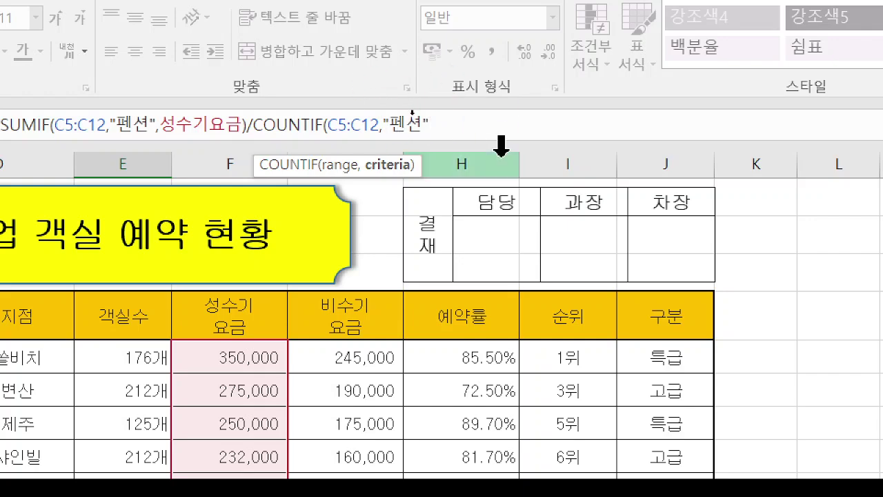
text())
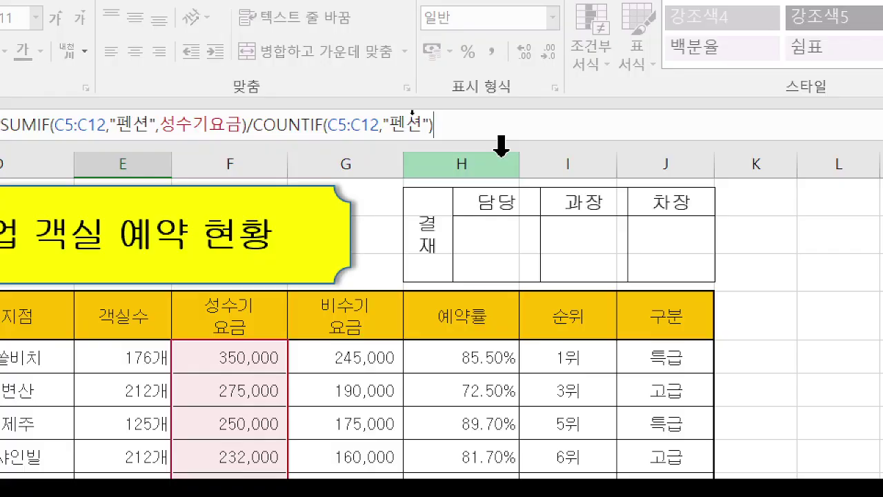
key(Return)
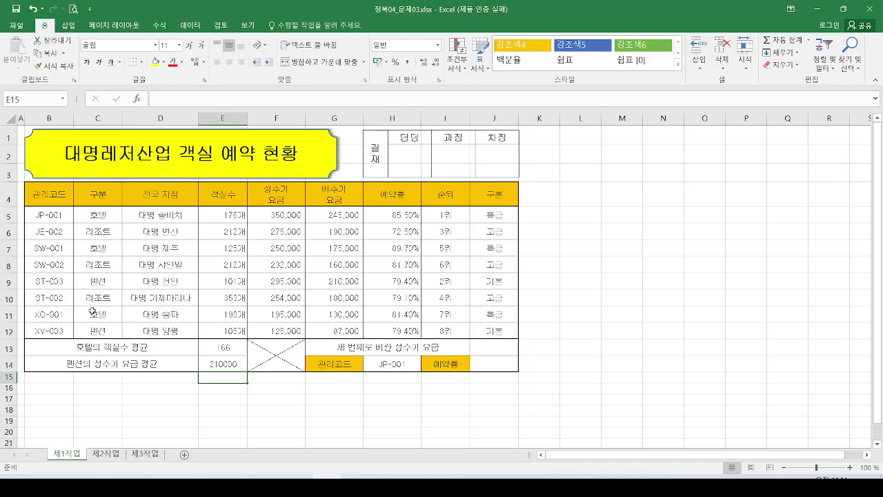
Step: Select E14, point an arrow at its average, and underline the SUMIF and COUNTIF parts of its formula
click(242, 367)
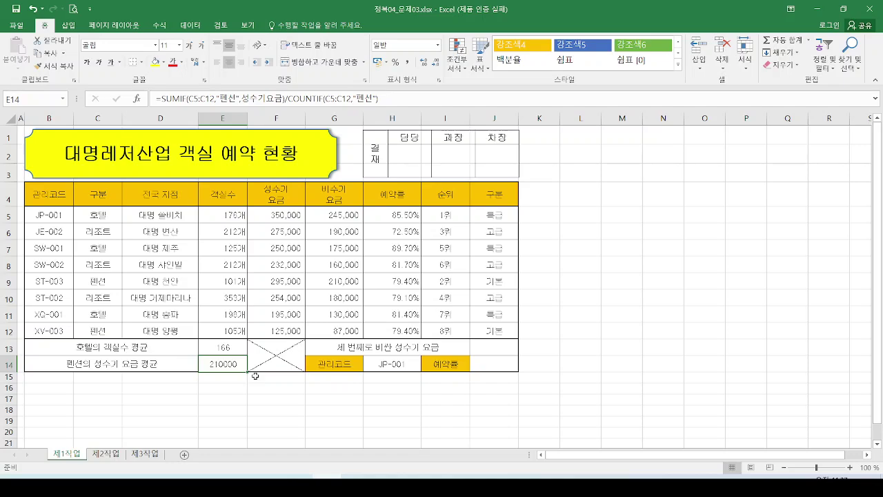
mouse_move(290, 285)
mouse_down()
mouse_move(249, 350)
mouse_move(270, 346)
mouse_up()
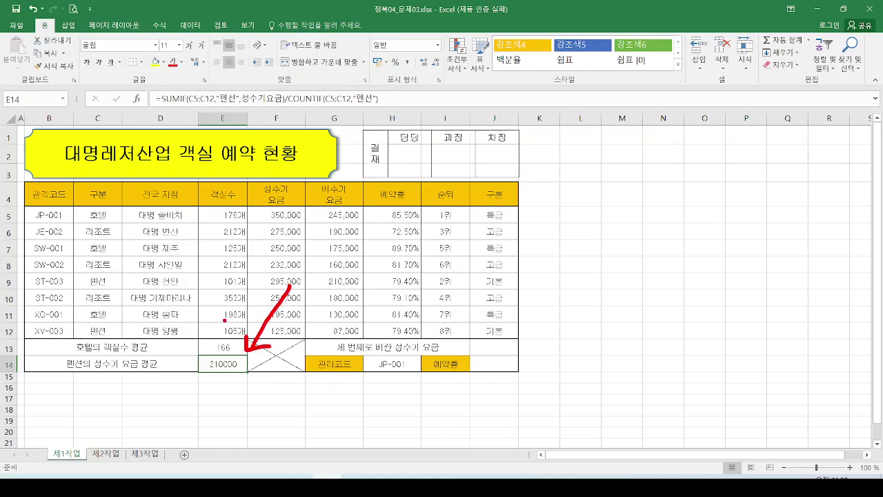
drag(162, 105, 384, 105)
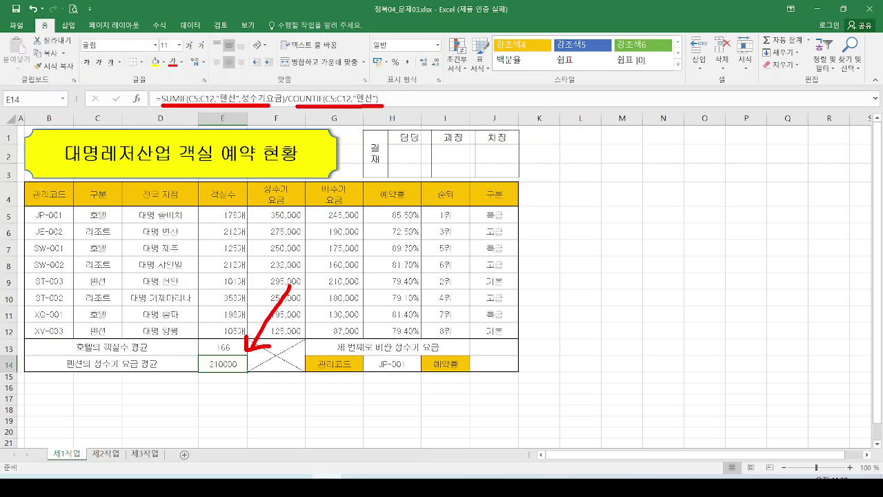
Step: Select J13, mark it, its 세 번째로 비싼 성수기 요금 label and the 성수기 요금 values, and clear the markings
key(Escape)
click(488, 345)
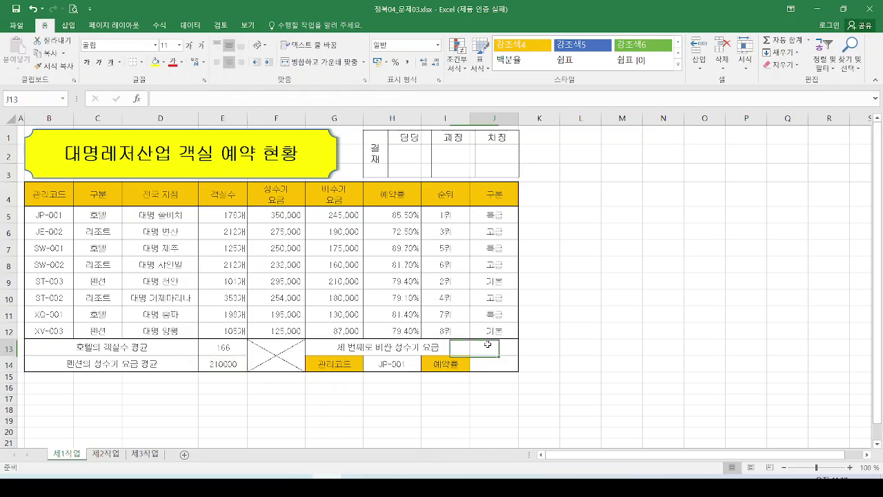
drag(474, 332, 518, 354)
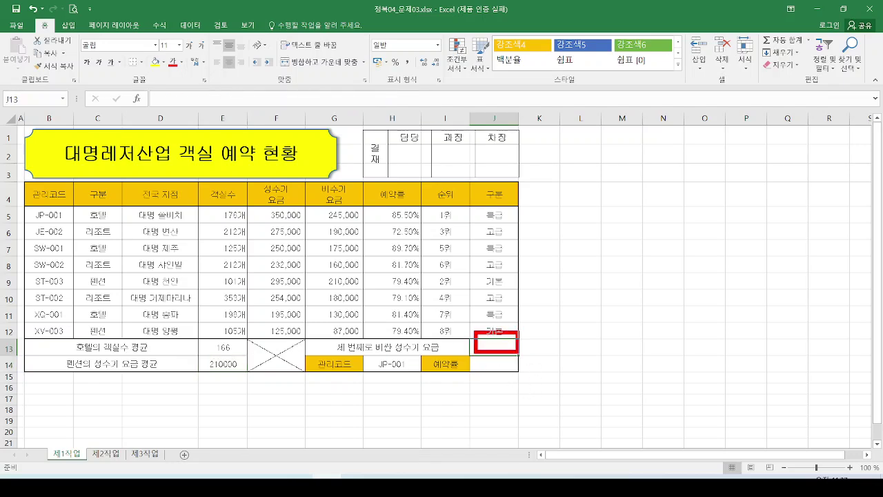
key(Escape)
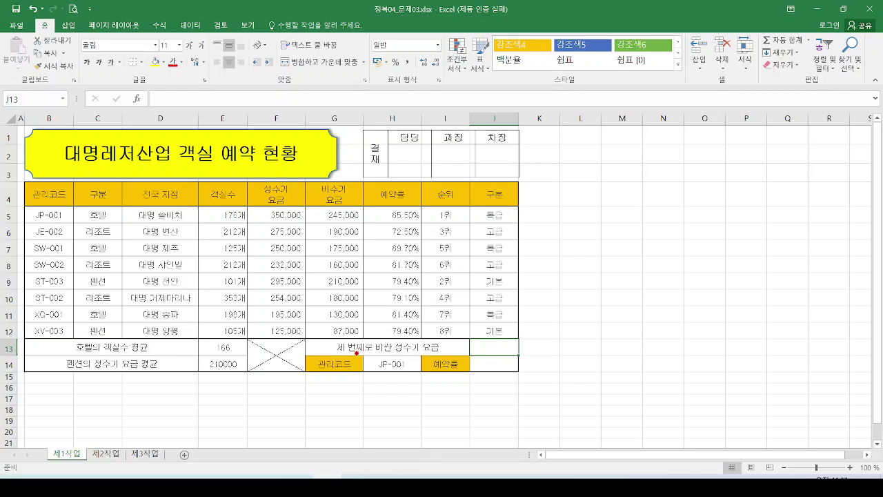
mouse_move(365, 327)
mouse_down()
mouse_move(345, 356)
mouse_move(372, 337)
mouse_move(442, 357)
mouse_up()
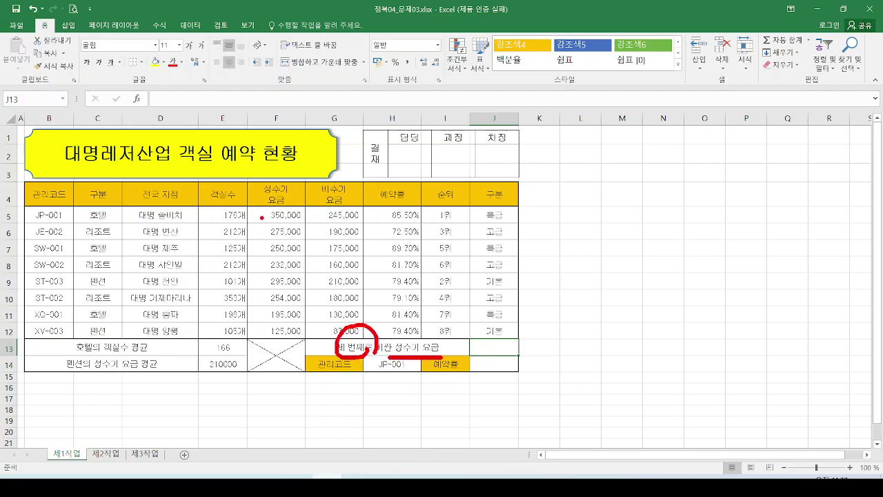
mouse_move(252, 205)
mouse_down()
mouse_move(257, 232)
mouse_move(315, 341)
mouse_up()
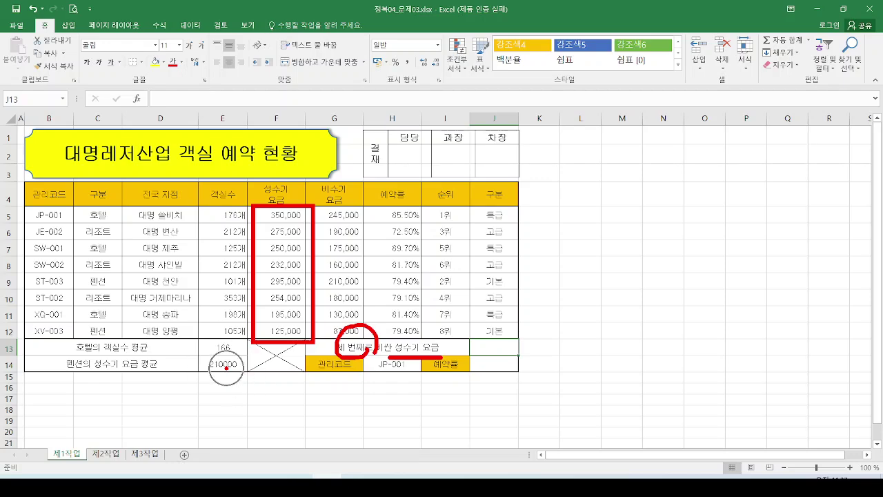
key(Escape)
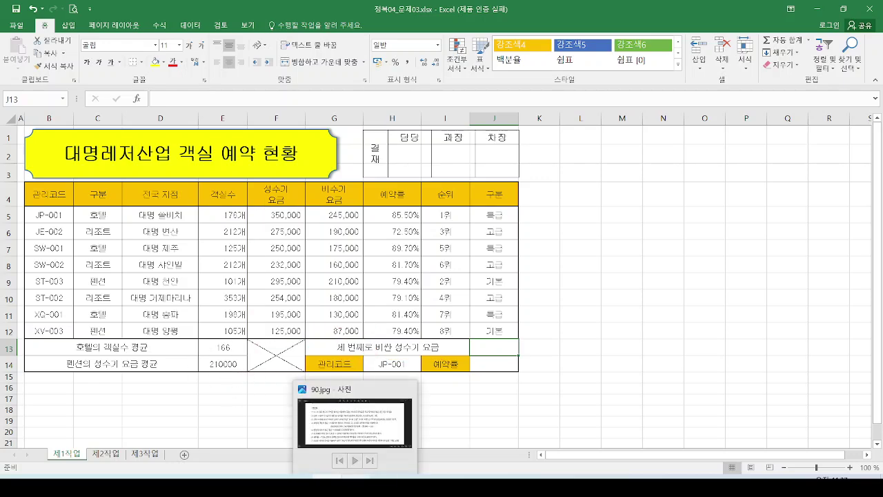
Step: Switch to the 90.jpg conditions image, mark condition (5)'s 세 번째로 비싼 성수기 wording and LARGE function, and return to the sheet
click(356, 486)
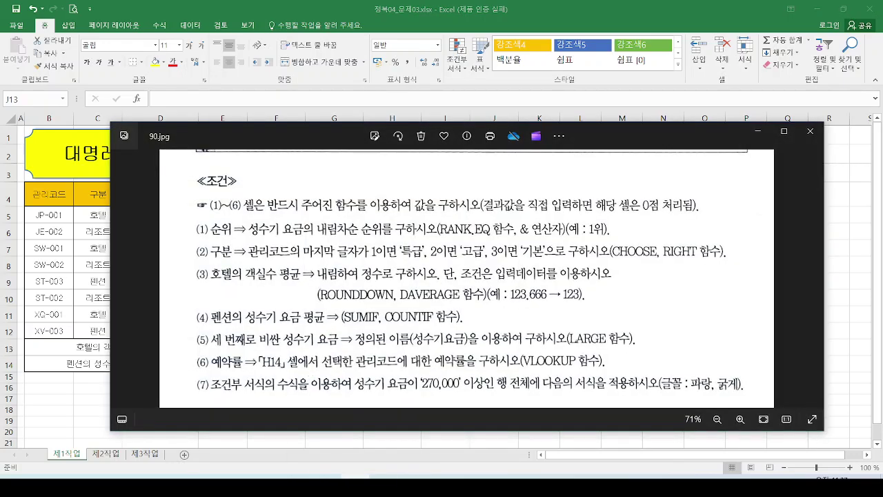
mouse_move(199, 324)
mouse_down()
mouse_move(247, 351)
mouse_move(311, 349)
mouse_up()
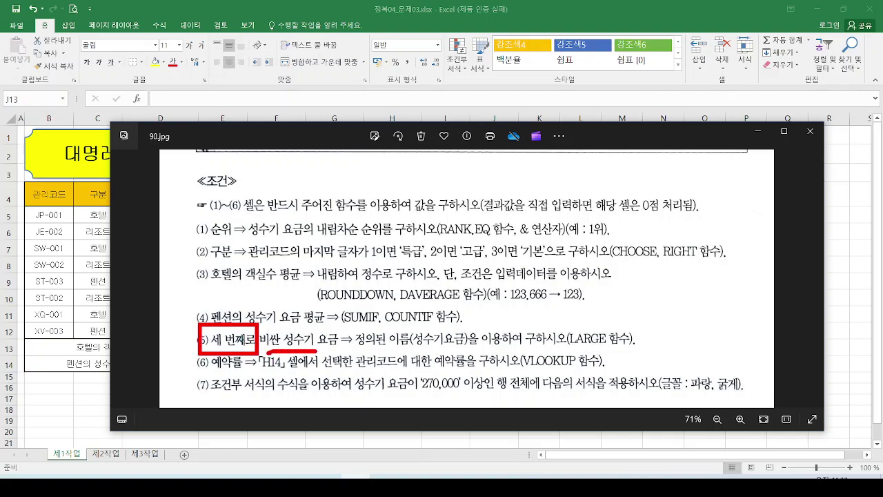
mouse_move(641, 341)
mouse_down()
mouse_move(621, 349)
mouse_move(557, 312)
mouse_move(641, 345)
mouse_up()
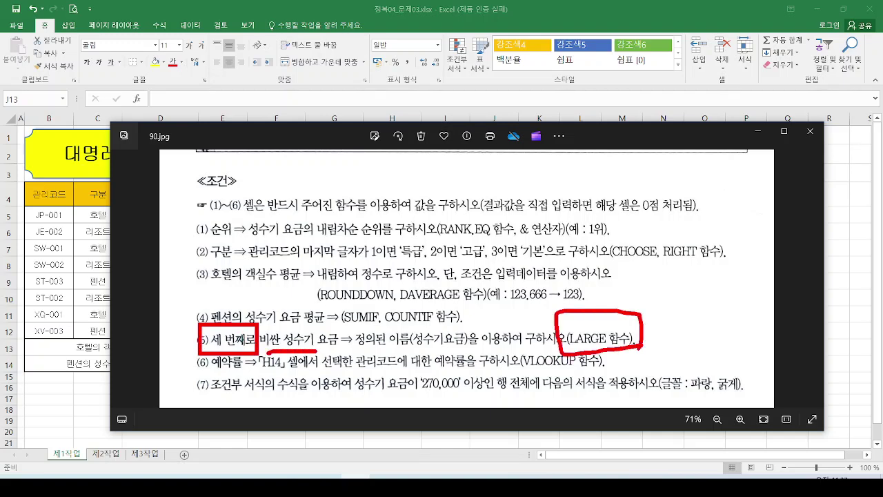
key(Escape)
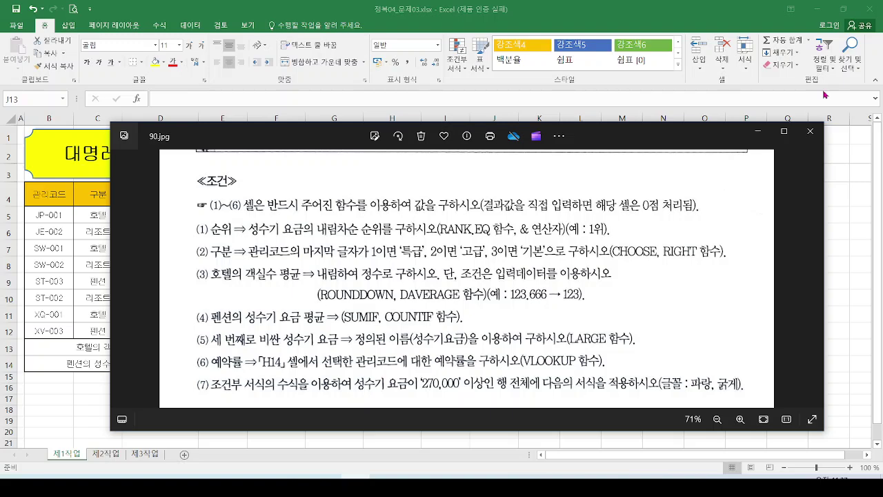
click(758, 131)
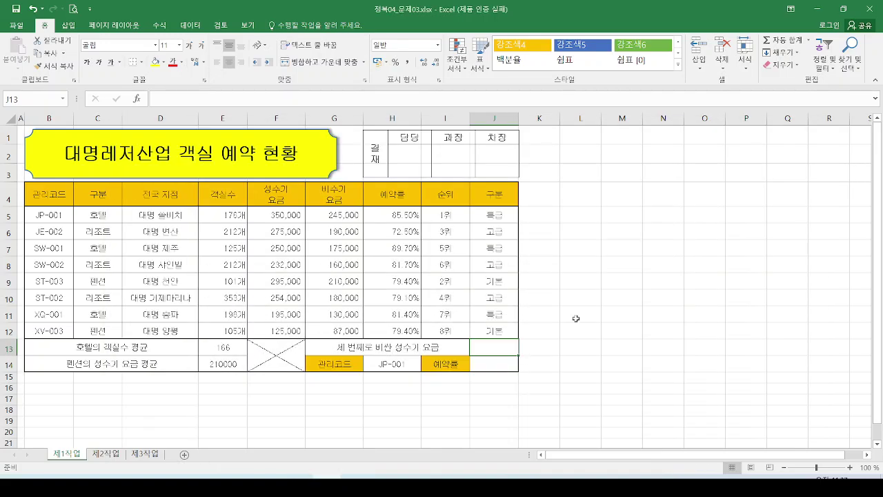
Step: Enter =LARGE(성수기요금,3) in J13, marking the target cell and the function's array argument along the way
click(353, 100)
mouse_move(484, 334)
mouse_down()
mouse_move(506, 331)
mouse_move(539, 297)
mouse_up()
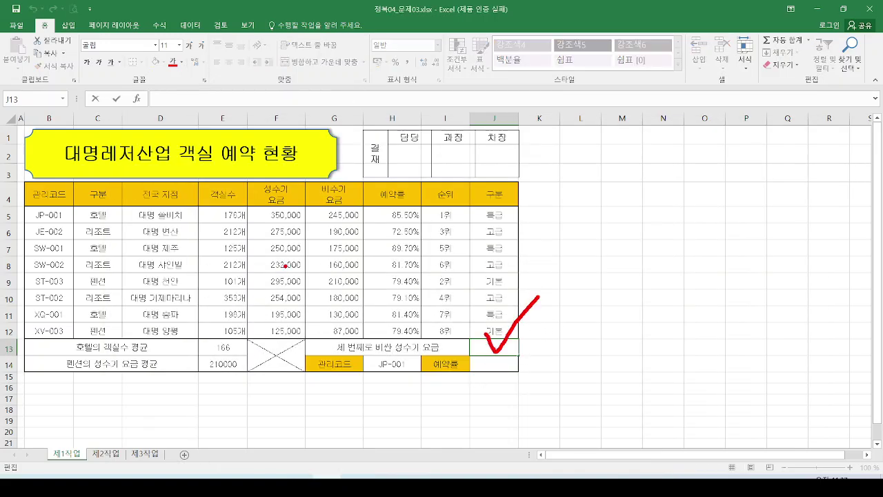
key(Escape)
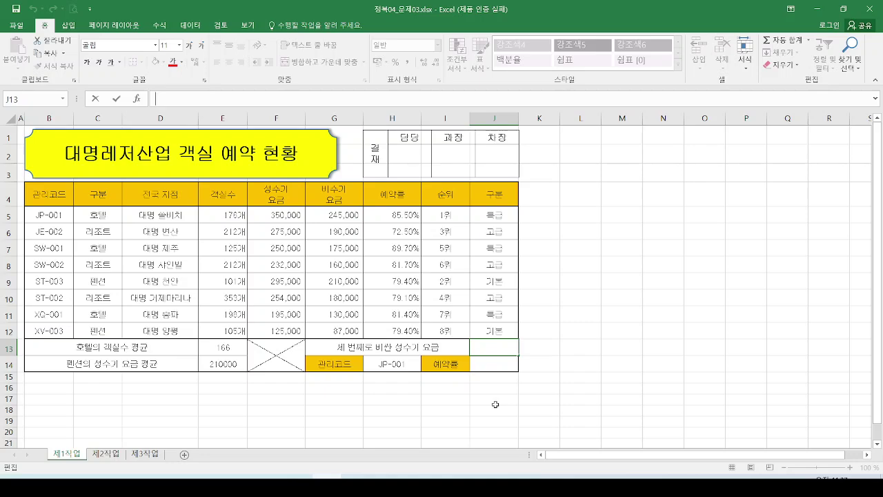
text(=)
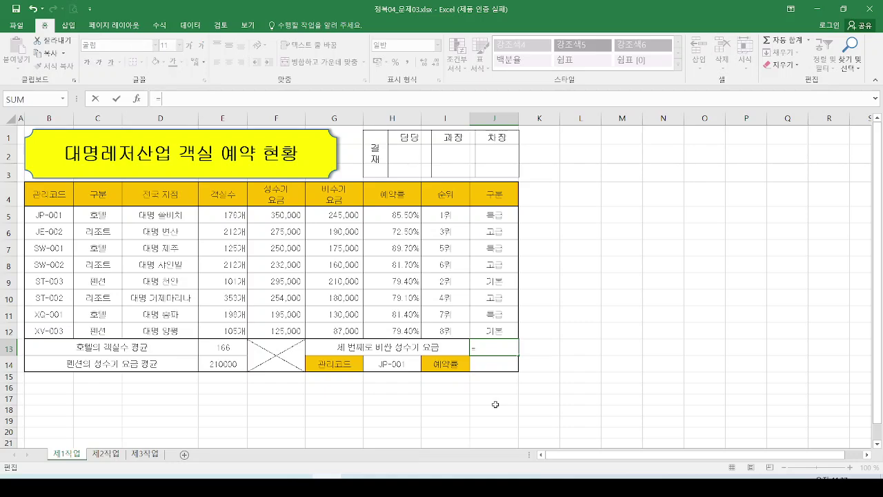
text(large)
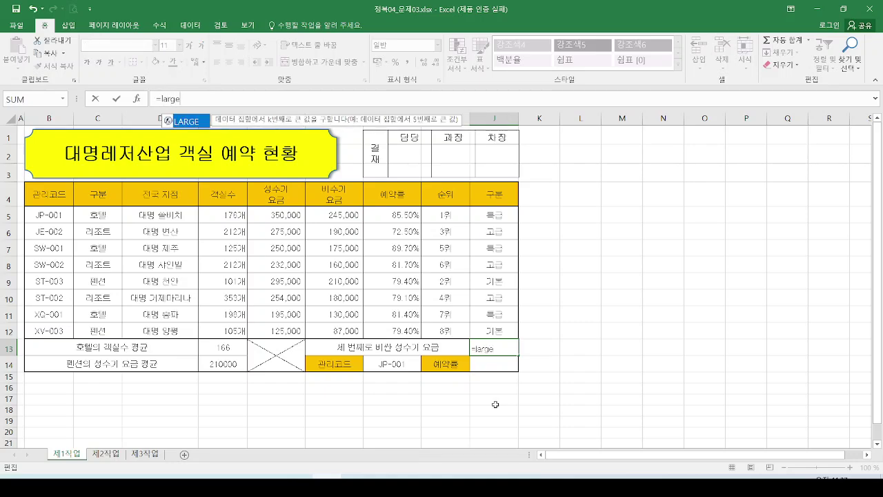
key(Tab)
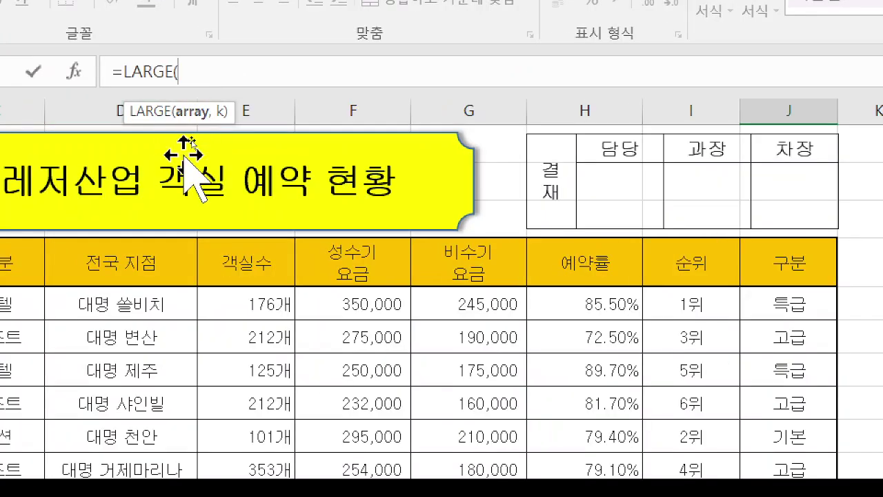
drag(174, 127, 202, 129)
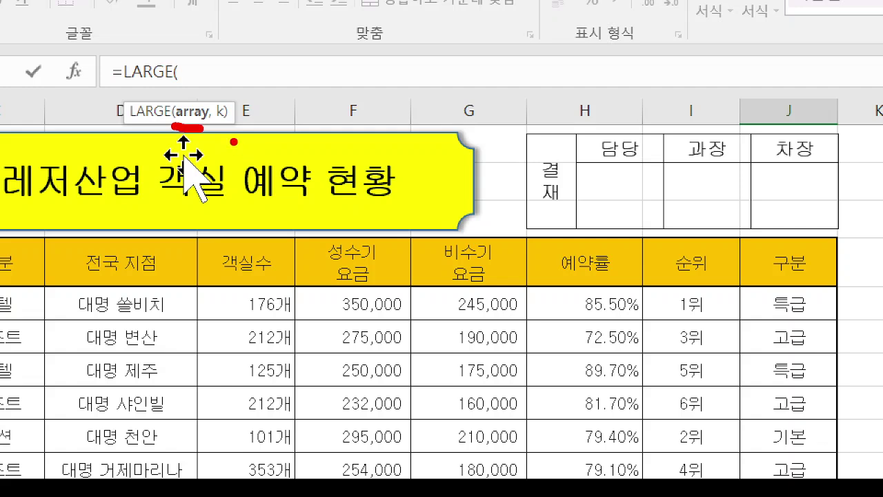
mouse_move(201, 128)
mouse_down()
mouse_move(169, 83)
mouse_move(201, 134)
mouse_up()
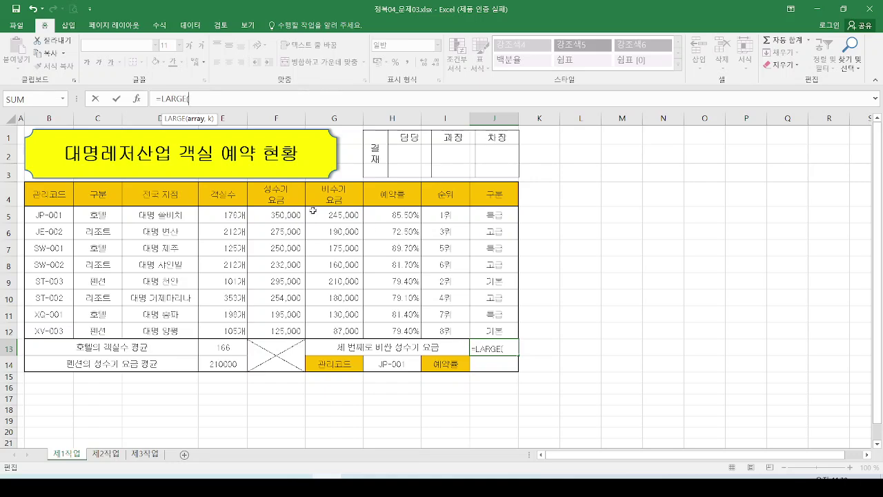
drag(293, 216, 292, 331)
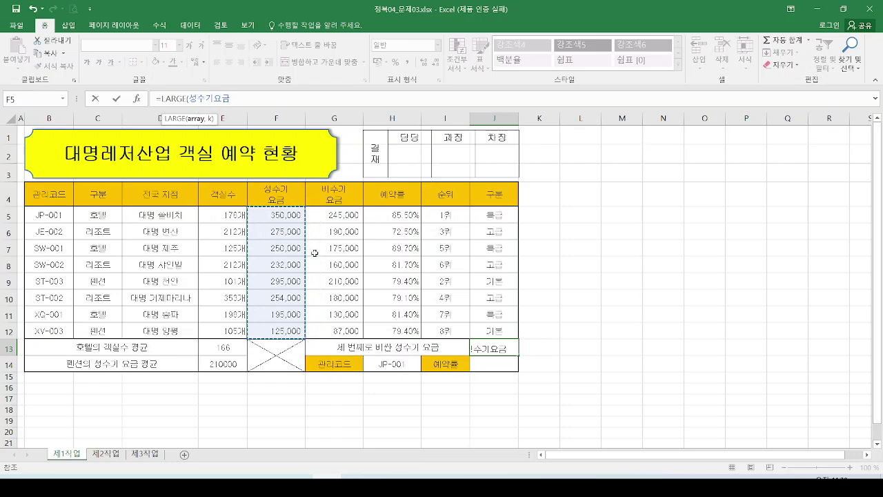
text(,)
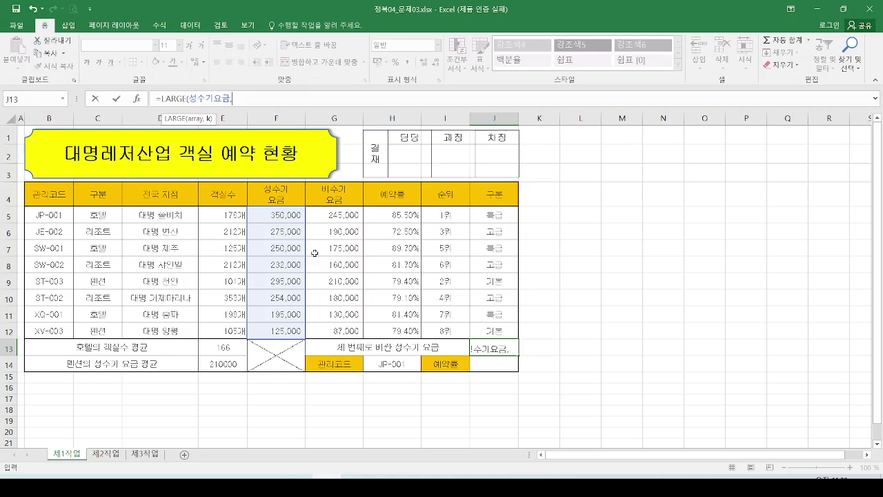
text(3))
key(Return)
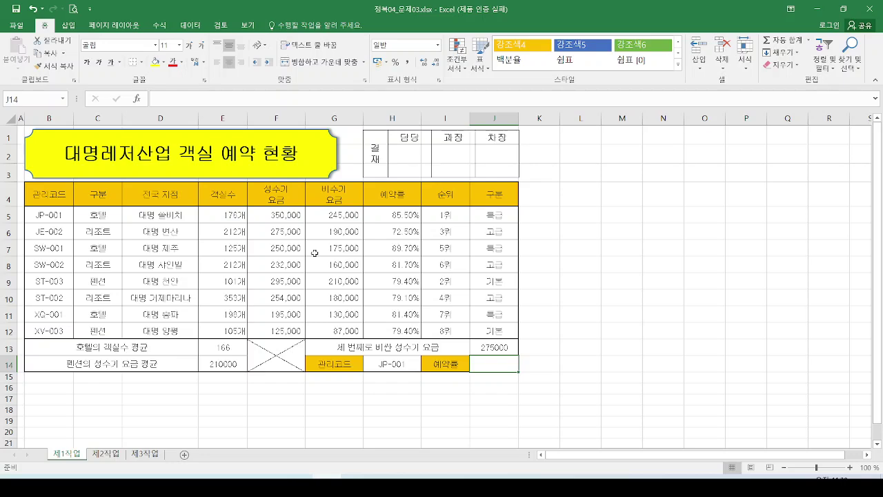
Step: Frame the 성수기 요금 values, draw an arrow to the J13 result, mark 세 번째 in its label, and clear the markings
drag(249, 205, 310, 345)
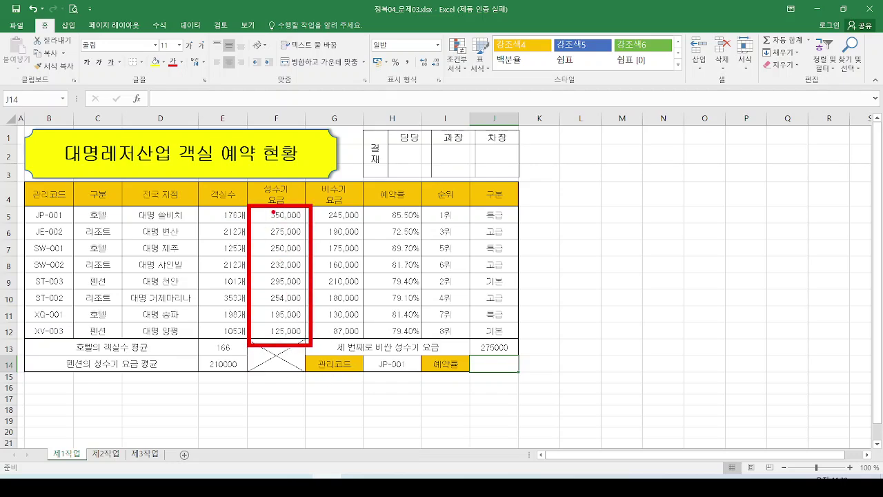
mouse_move(312, 294)
mouse_down()
mouse_move(326, 278)
mouse_move(483, 343)
mouse_move(467, 343)
mouse_up()
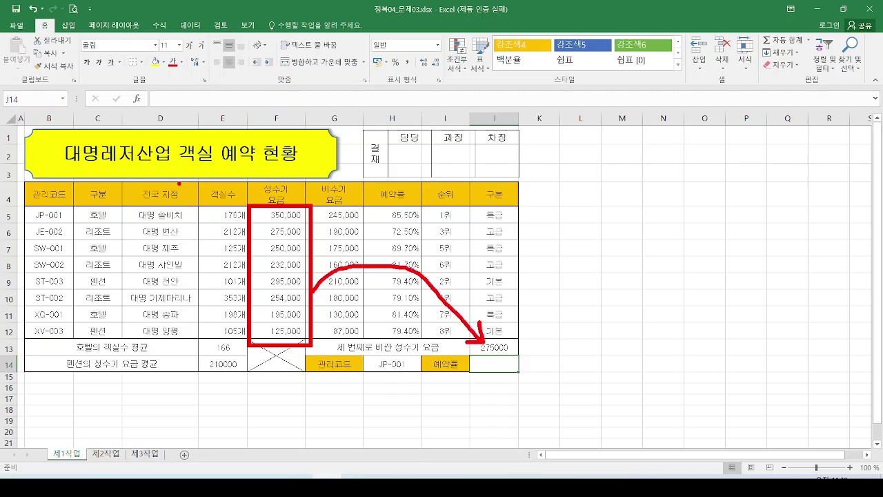
key(Escape)
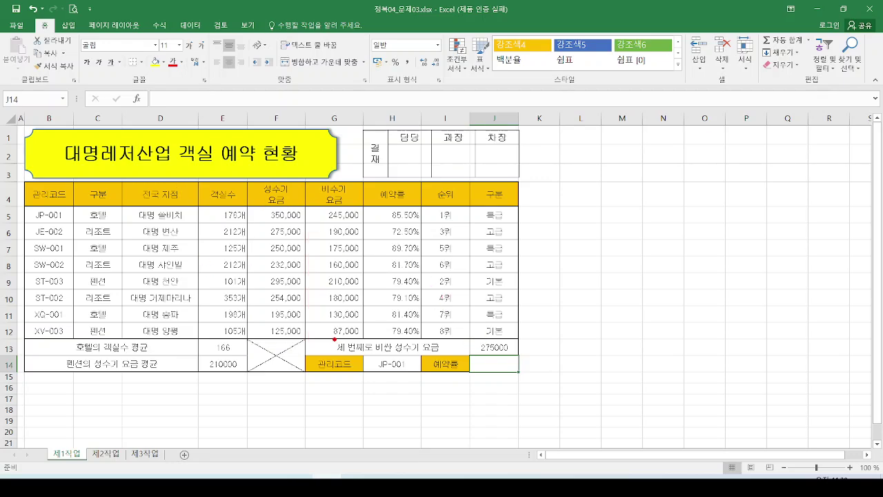
drag(334, 338, 371, 357)
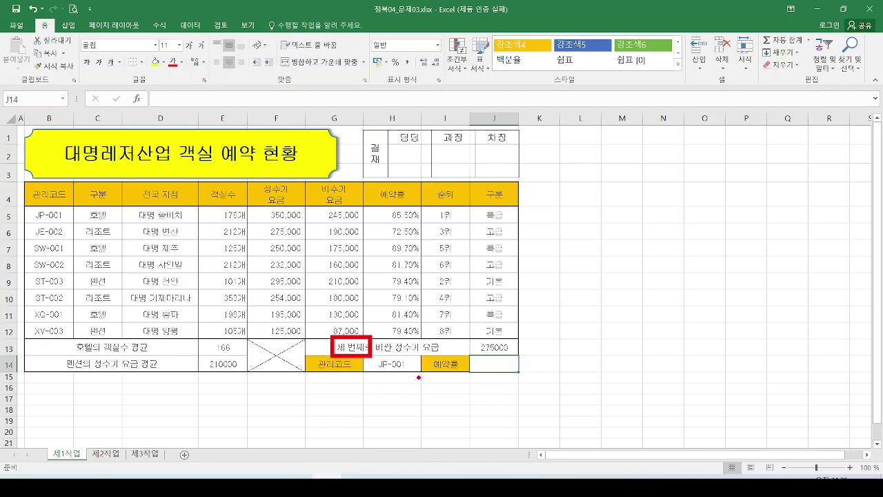
key(Escape)
Step: Frame the empty 예약률 result cell J14, draw marks in the blank area beside it, and clear them
mouse_move(469, 353)
mouse_down()
mouse_move(487, 379)
mouse_move(518, 353)
mouse_move(469, 352)
mouse_up()
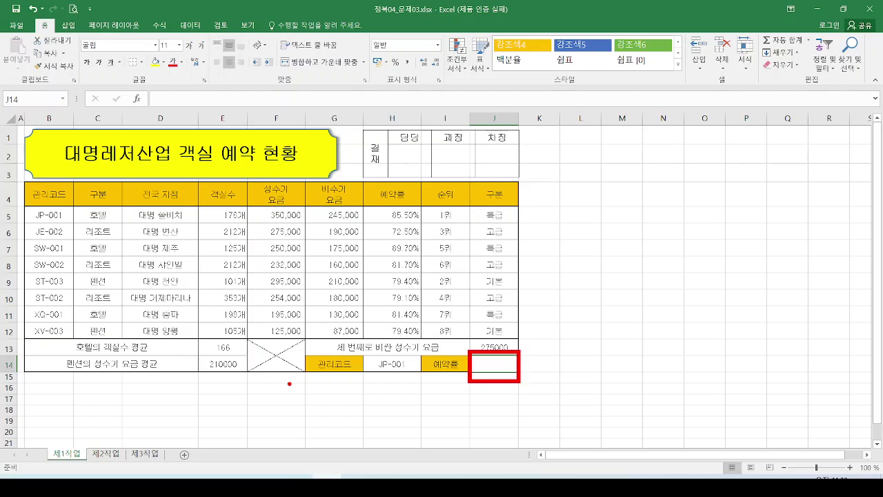
key(e)
mouse_move(543, 344)
mouse_down()
mouse_move(545, 370)
mouse_move(563, 364)
mouse_move(556, 345)
mouse_move(572, 348)
mouse_move(578, 380)
mouse_up()
drag(601, 367, 613, 383)
key(e)
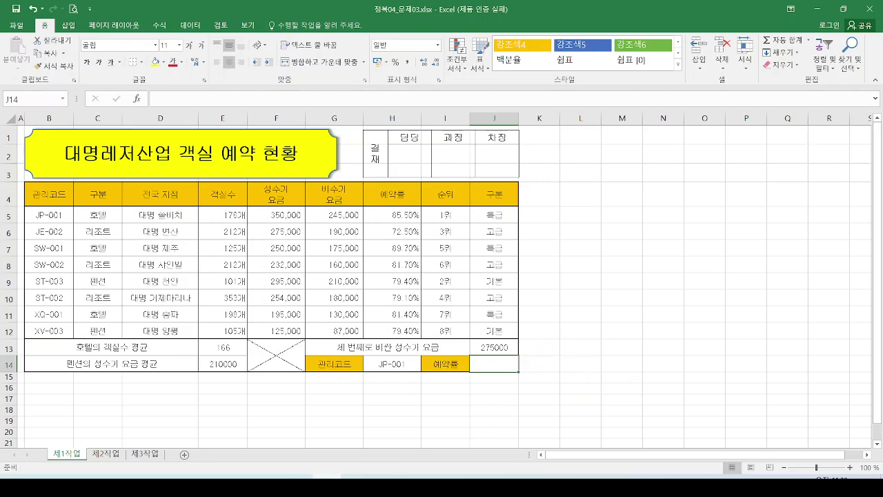
Step: Switch to the PowerPoint slide show and advance past the LARGE explanation to the condition ⑥ 예약률 VLOOKUP slide
mouse_move(128, 486)
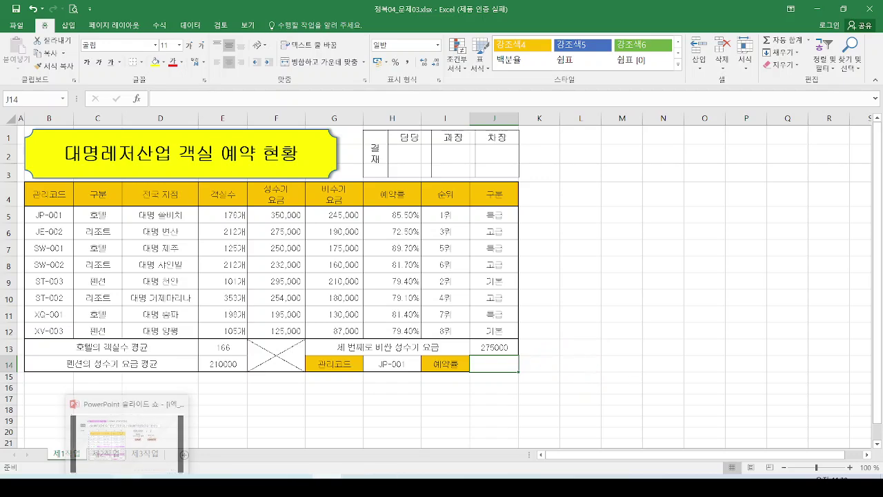
click(128, 434)
click(476, 400)
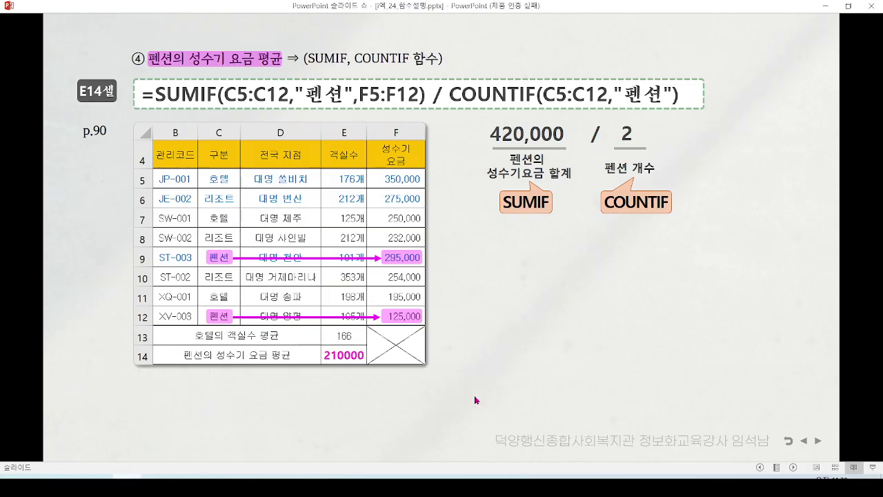
click(476, 400)
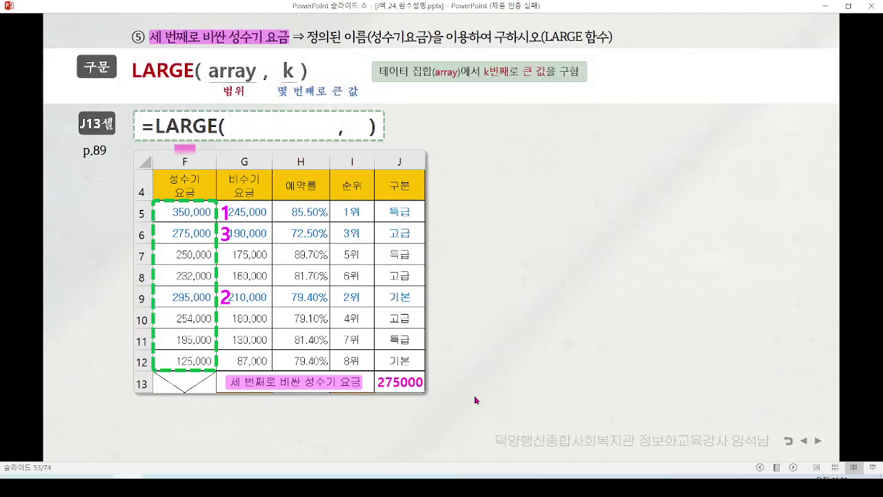
click(475, 400)
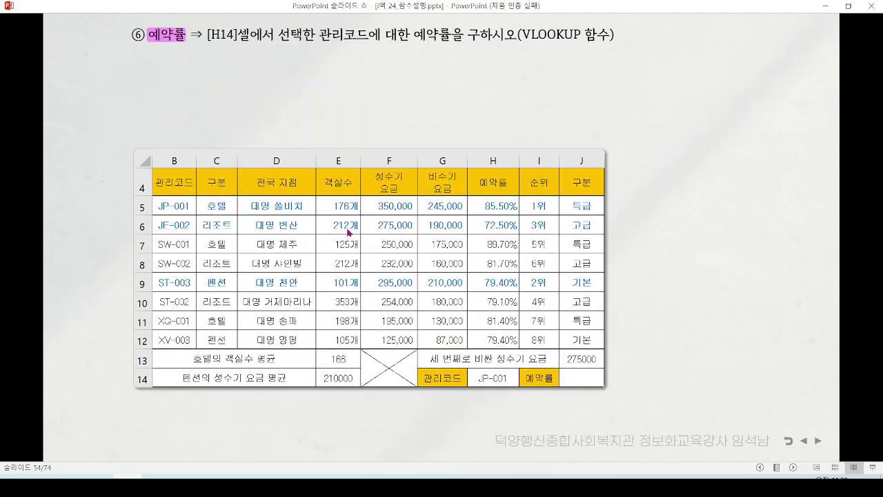
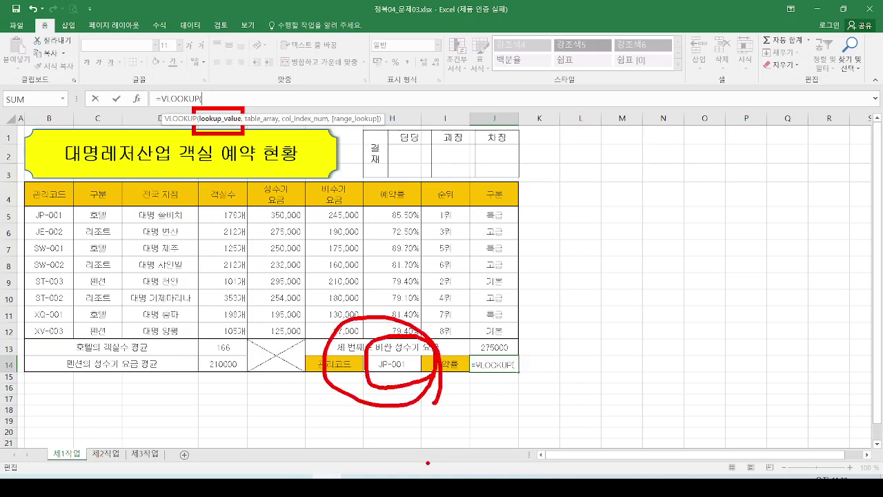
Step: Clear the markings and complete J14 as =VLOOKUP(H14,B5:H12,7,FALSE) to return the selected code's reservation rate
key(Escape)
click(402, 366)
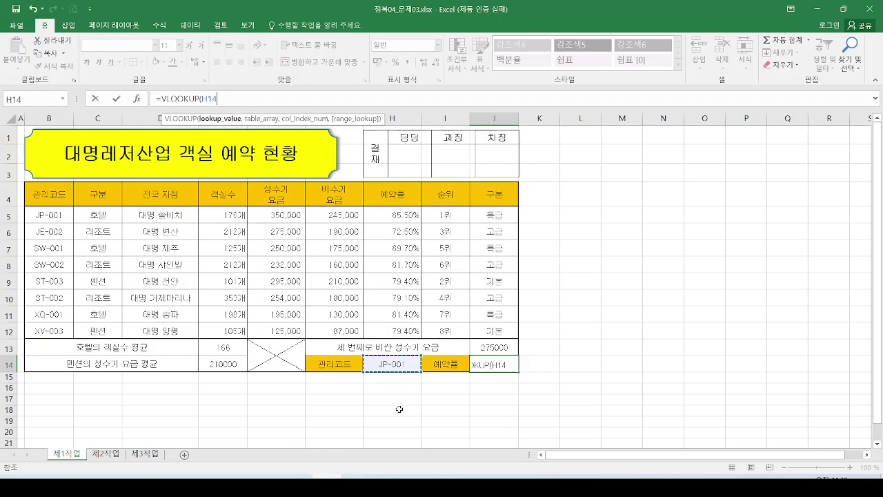
text(,)
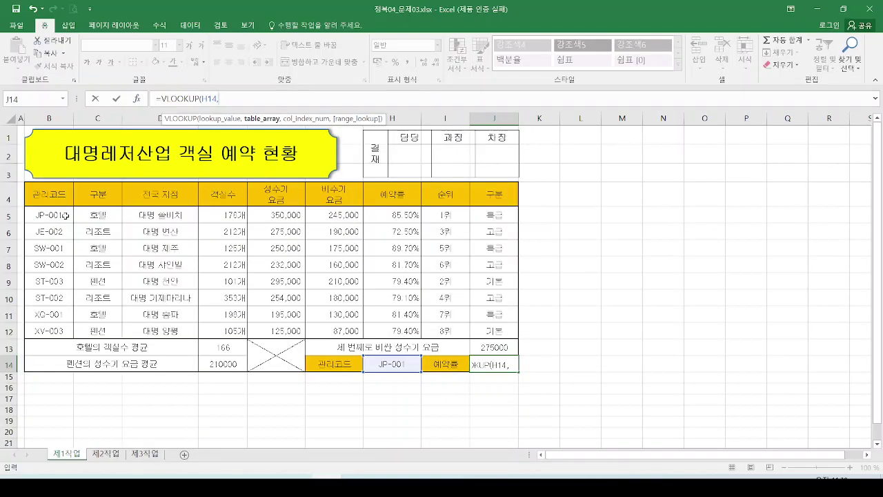
click(64, 216)
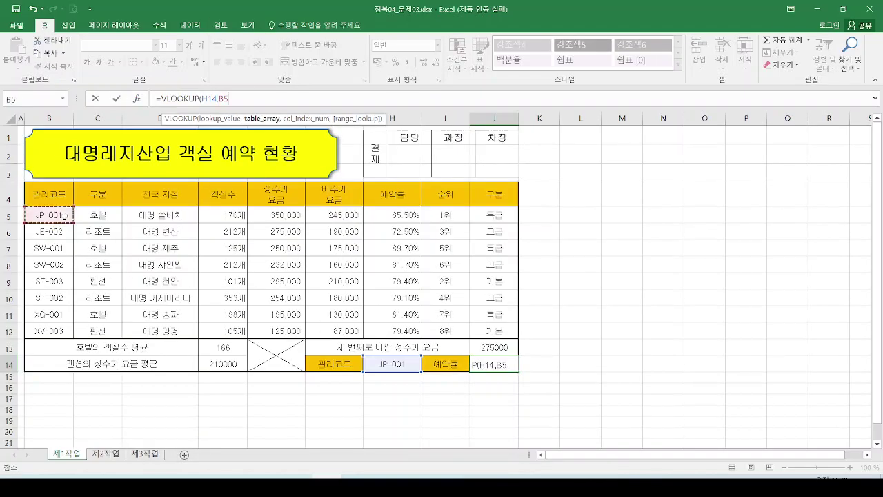
drag(63, 216, 368, 331)
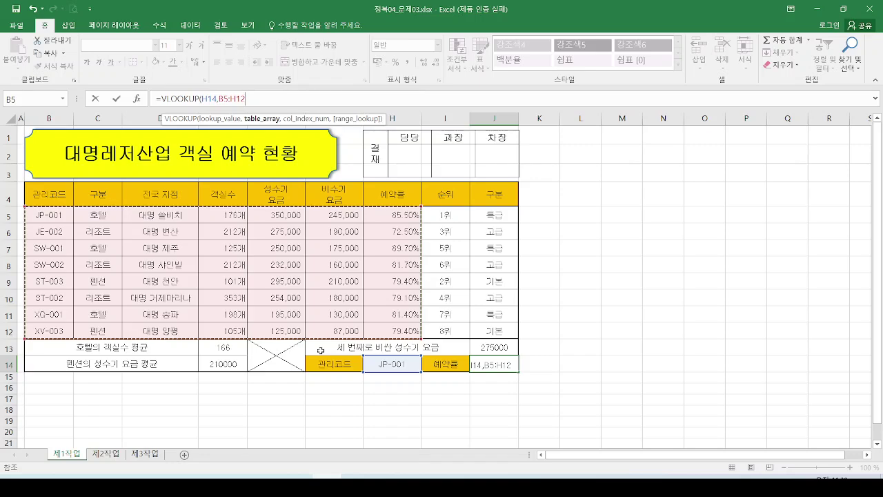
text(,7)
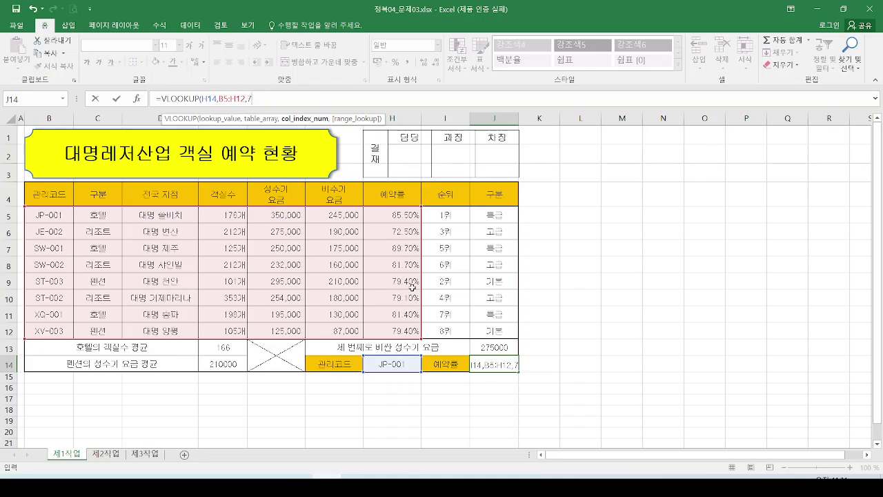
text(,)
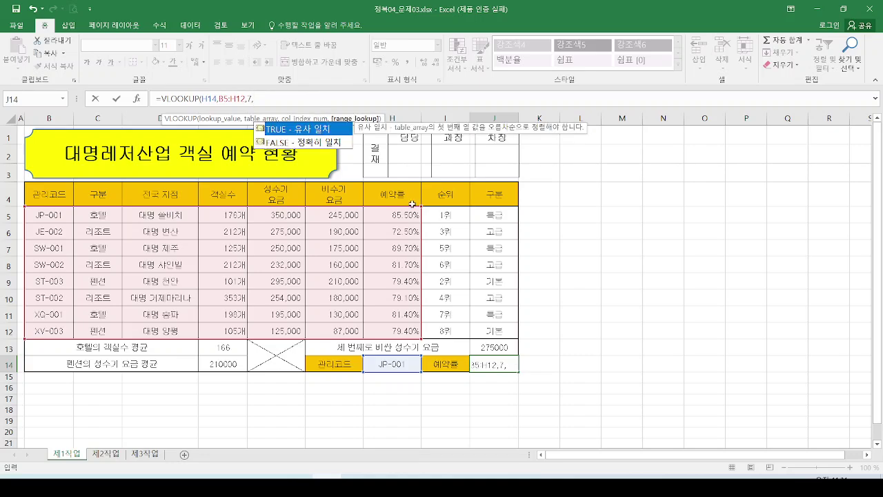
double_click(312, 143)
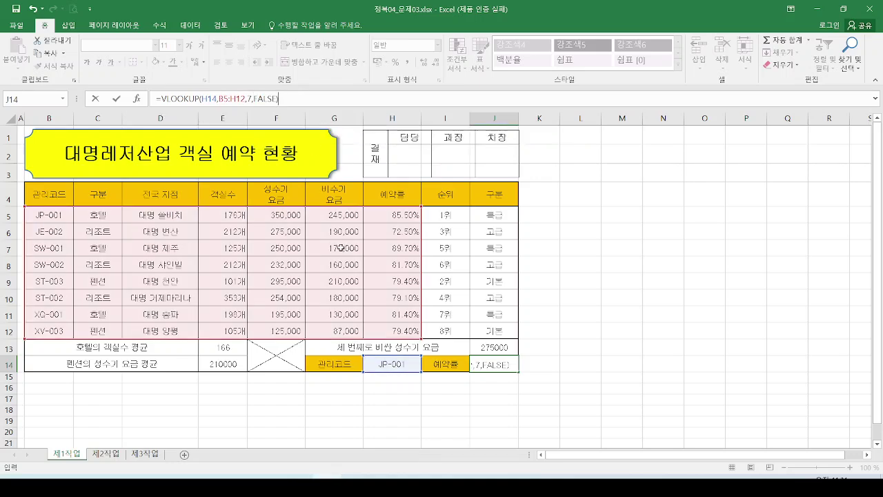
key(Return)
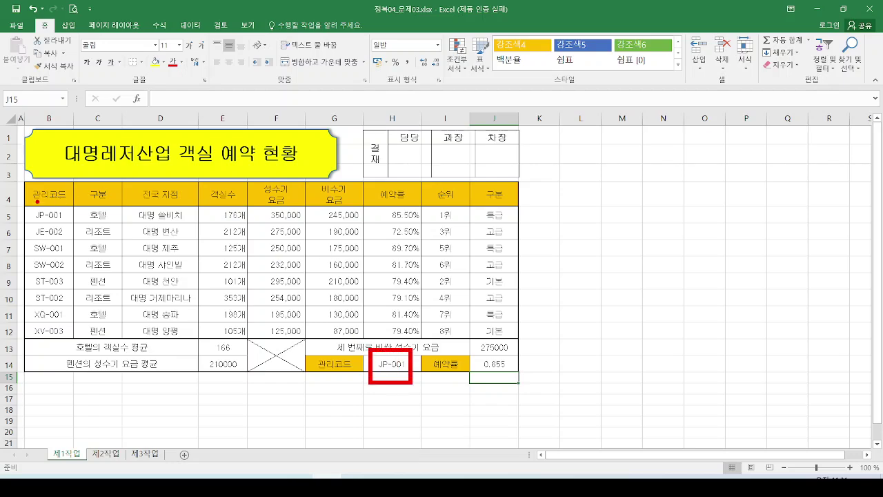
Step: Draw marks across the data table to explain how the framed lookup code is matched, and clear them
mouse_move(37, 202)
mouse_down()
mouse_move(76, 225)
mouse_move(224, 210)
mouse_move(302, 221)
mouse_move(362, 215)
mouse_move(353, 230)
mouse_up()
mouse_move(422, 227)
mouse_down()
mouse_move(435, 204)
mouse_move(516, 301)
mouse_move(501, 353)
mouse_move(557, 323)
mouse_up()
key(Escape)
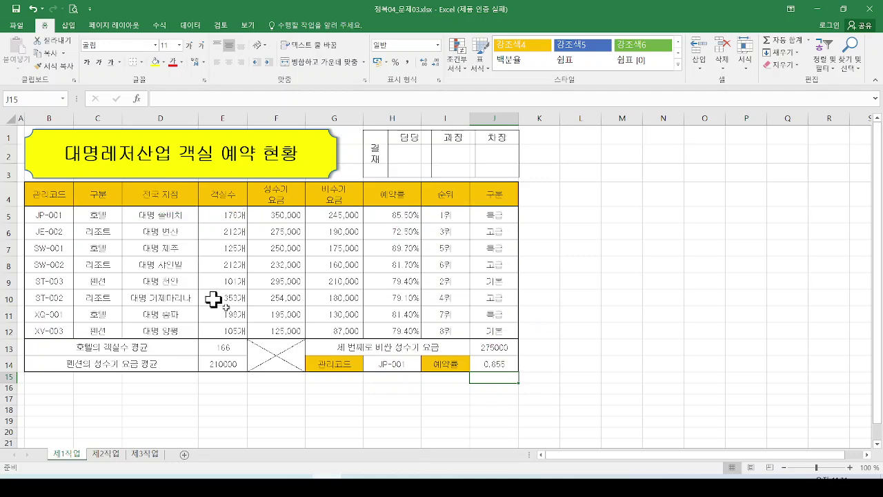
Step: Test the lookup by choosing JE-002 in H14, draw an arrow from it to the 예약률 result, and clear the markings
key(ctrl+4)
click(373, 356)
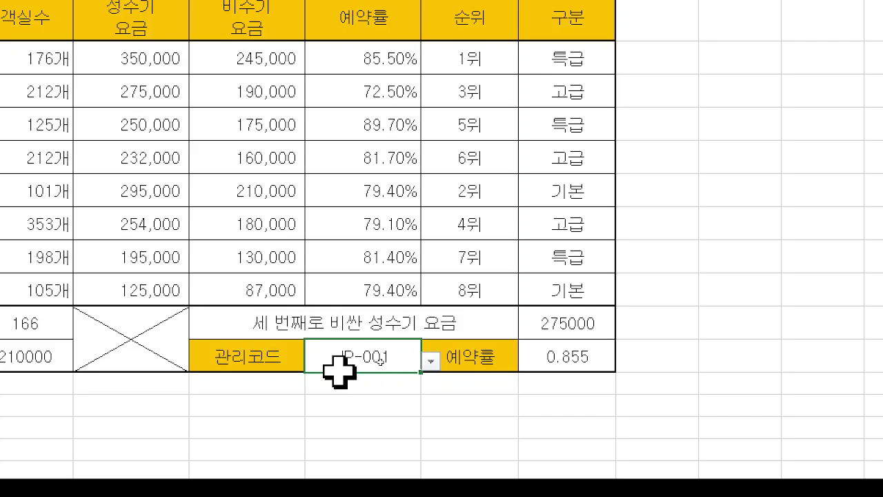
click(430, 360)
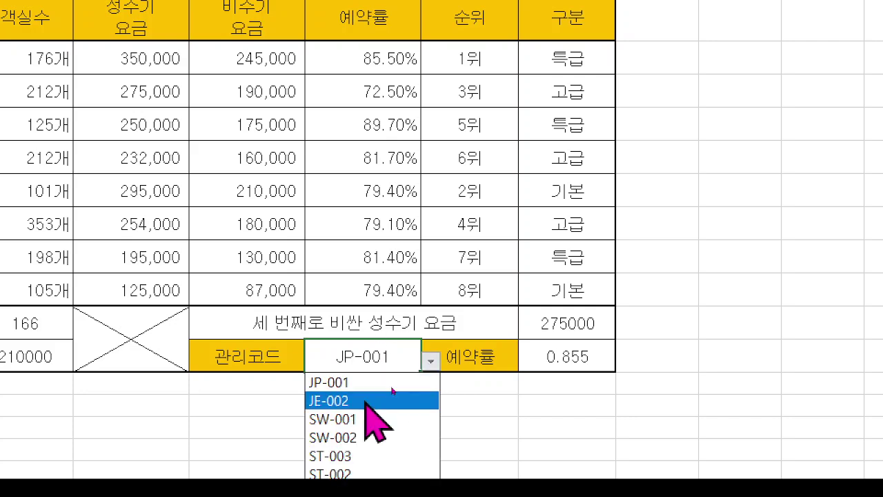
key(Escape)
click(363, 403)
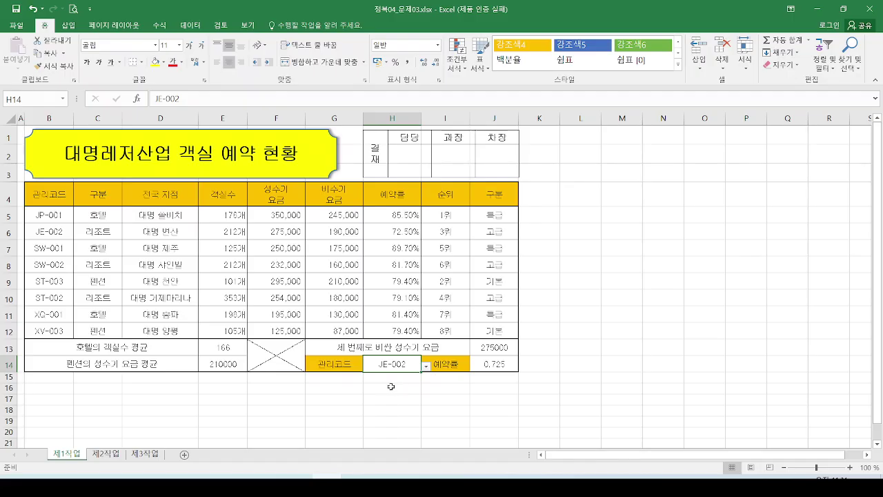
mouse_move(394, 374)
mouse_down()
mouse_move(409, 358)
mouse_move(444, 384)
mouse_move(475, 366)
mouse_move(480, 388)
mouse_up()
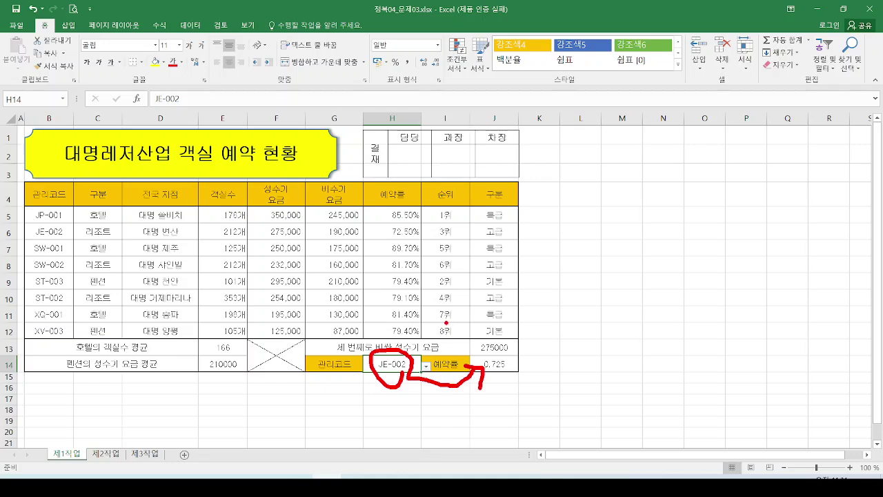
key(Escape)
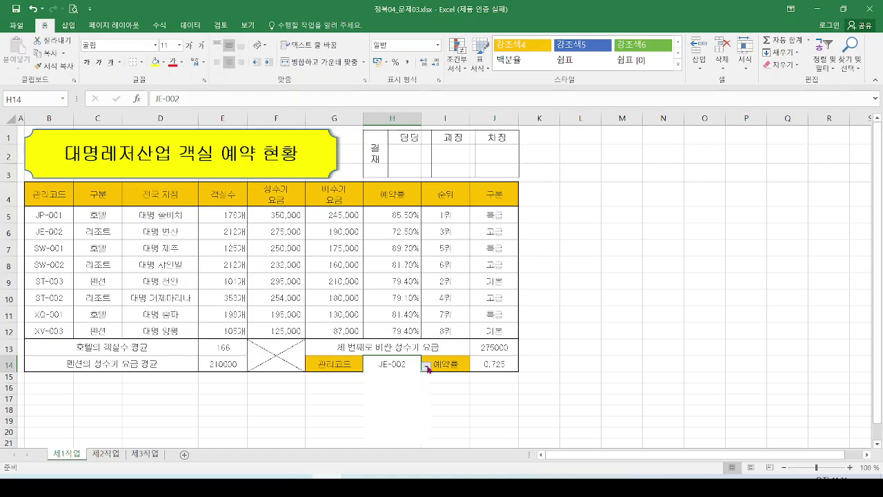
Step: Set the H14 관리코드 back to JP-001, circle it, clear the marking, and select J14
click(427, 366)
click(404, 376)
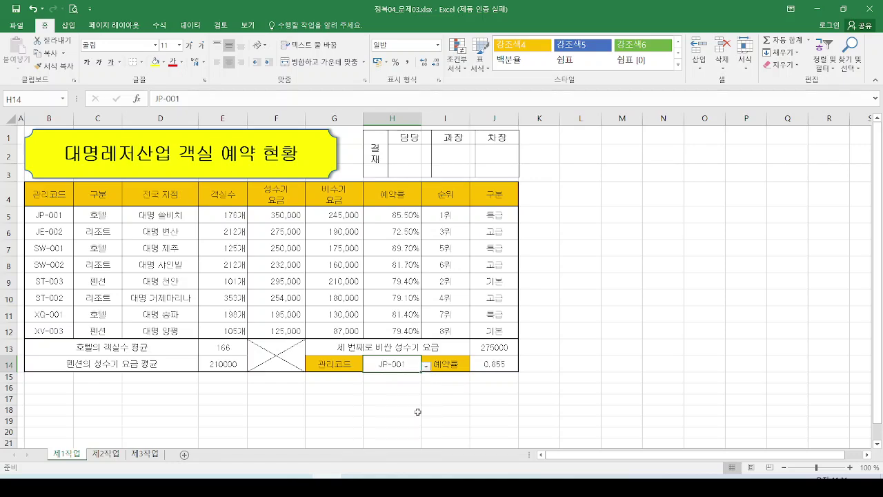
mouse_move(409, 397)
mouse_down()
mouse_move(395, 338)
mouse_move(411, 319)
mouse_up()
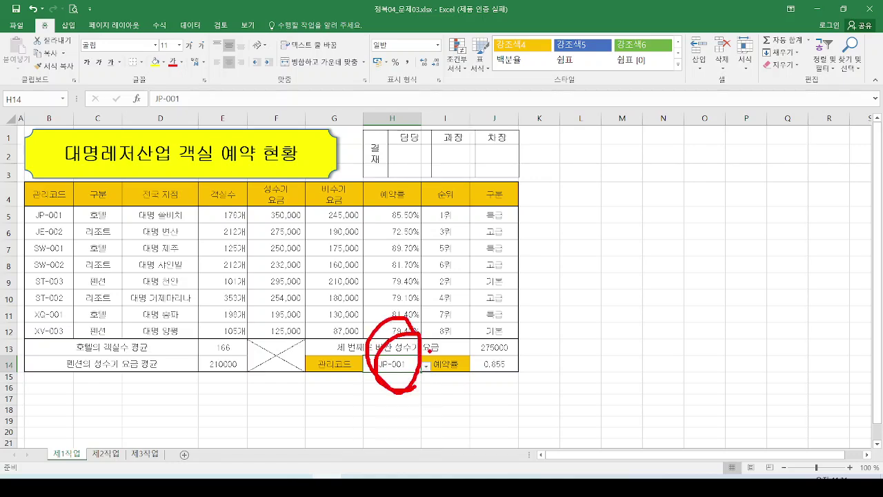
key(Escape)
click(491, 371)
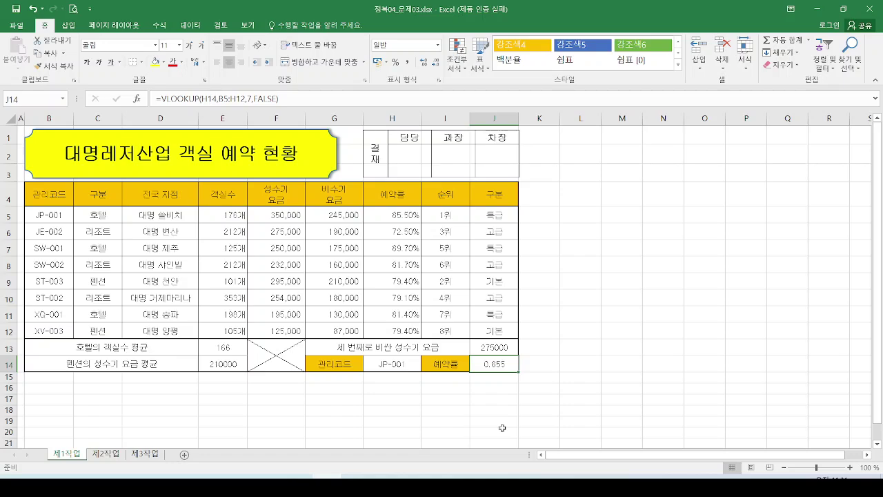
Step: Review condition (7) in 90.jpg, marking 조건부 서식, formula use, the 270,000 criterion, whole-row scope and font format, and return to the worksheet
click(356, 486)
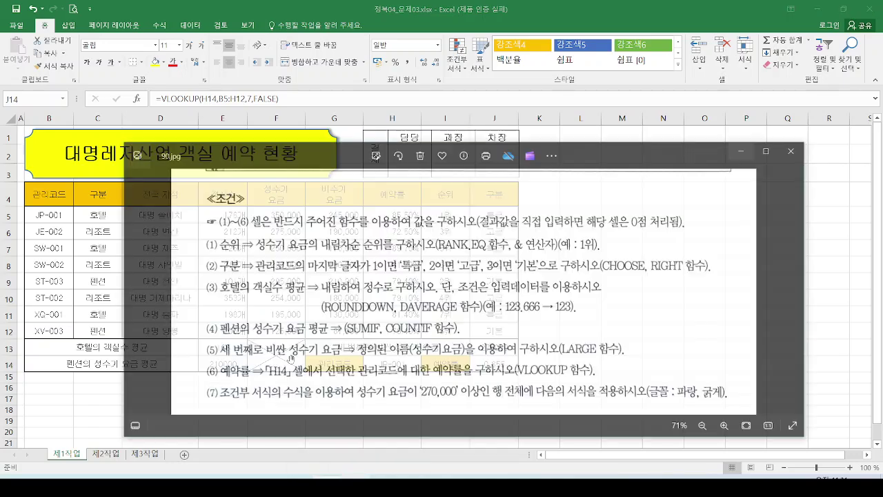
scroll(469, 322, down, 2)
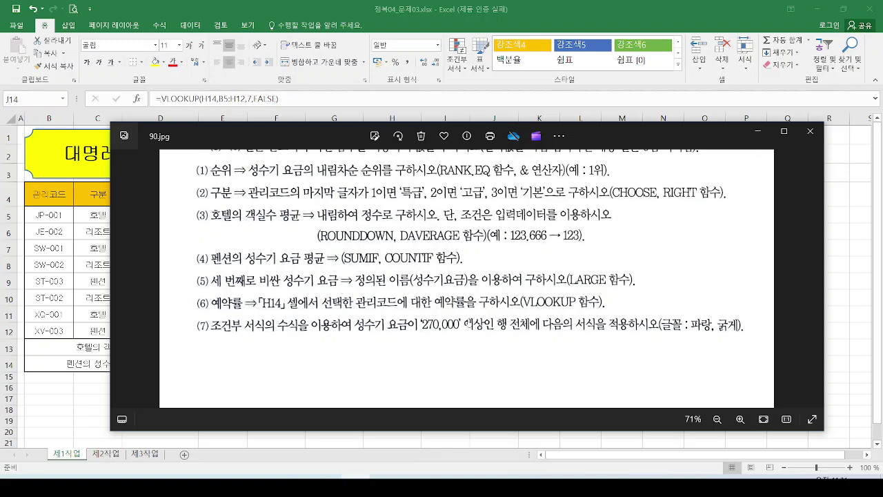
mouse_move(190, 302)
mouse_down()
mouse_move(270, 336)
mouse_move(360, 338)
mouse_up()
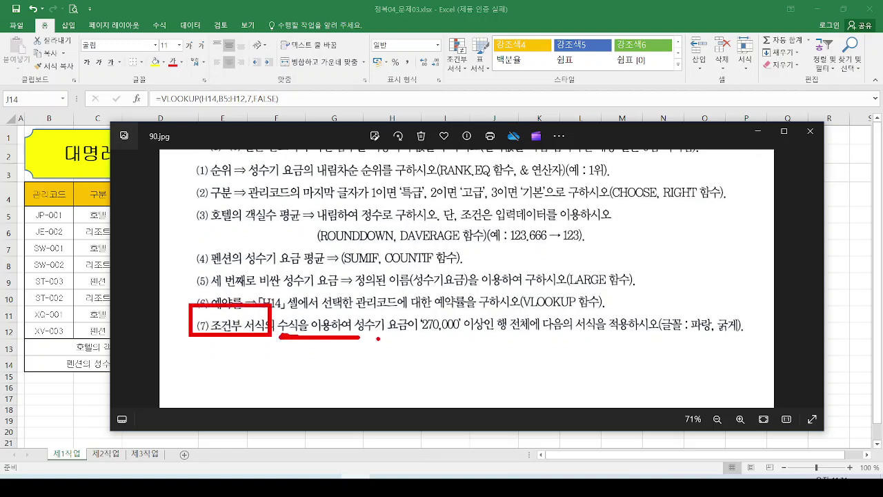
mouse_move(414, 338)
mouse_down()
mouse_move(340, 344)
mouse_move(399, 357)
mouse_move(404, 343)
mouse_up()
drag(405, 295, 403, 348)
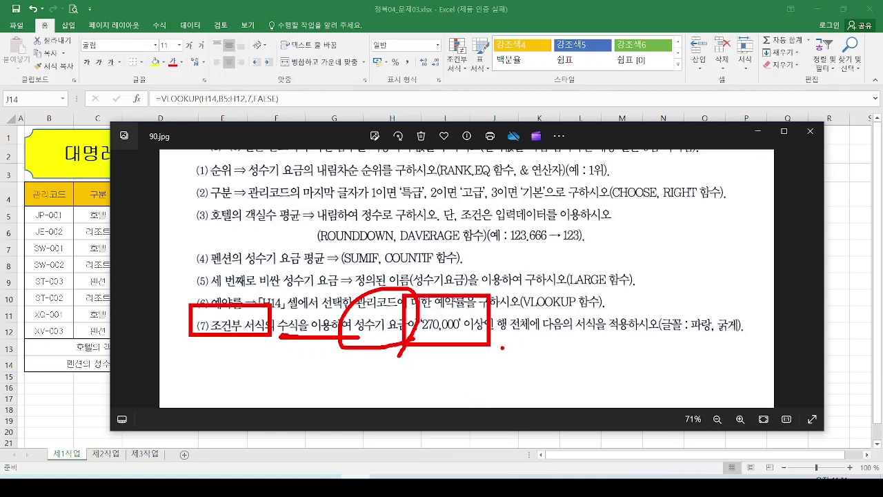
drag(501, 337, 550, 337)
mouse_move(720, 316)
mouse_down()
mouse_move(702, 336)
mouse_move(726, 336)
mouse_move(754, 320)
mouse_move(745, 358)
mouse_up()
key(Escape)
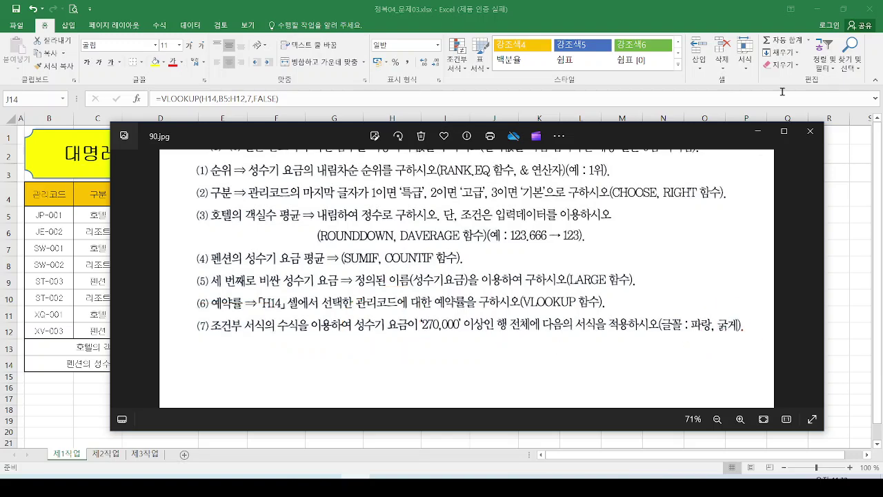
click(758, 136)
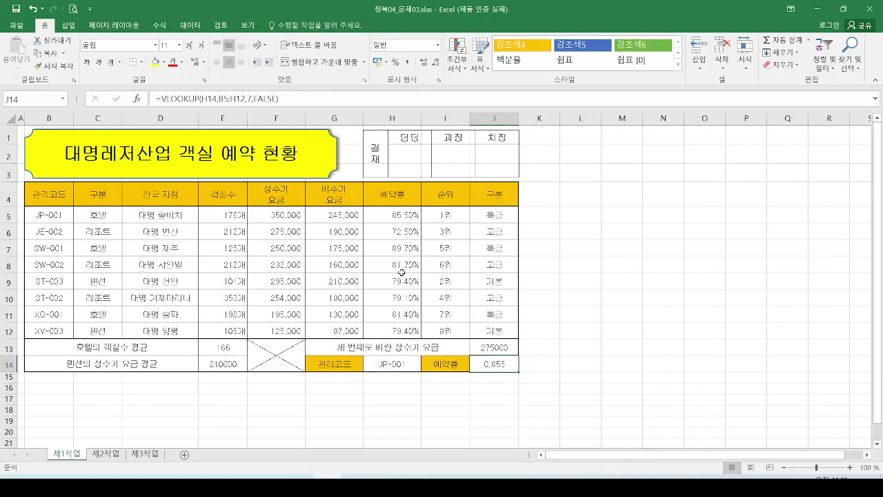
Step: Cross out the table header and summary rows as excluded, clear the marks, and select the data range B5:J12
click(402, 269)
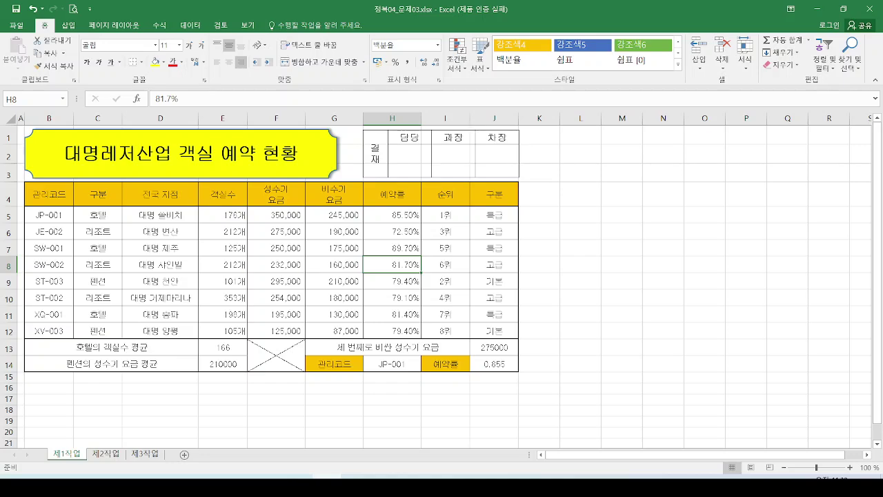
mouse_move(65, 175)
mouse_down()
mouse_move(48, 199)
mouse_move(72, 202)
mouse_up()
mouse_move(103, 340)
mouse_down()
mouse_move(88, 371)
mouse_move(125, 381)
mouse_up()
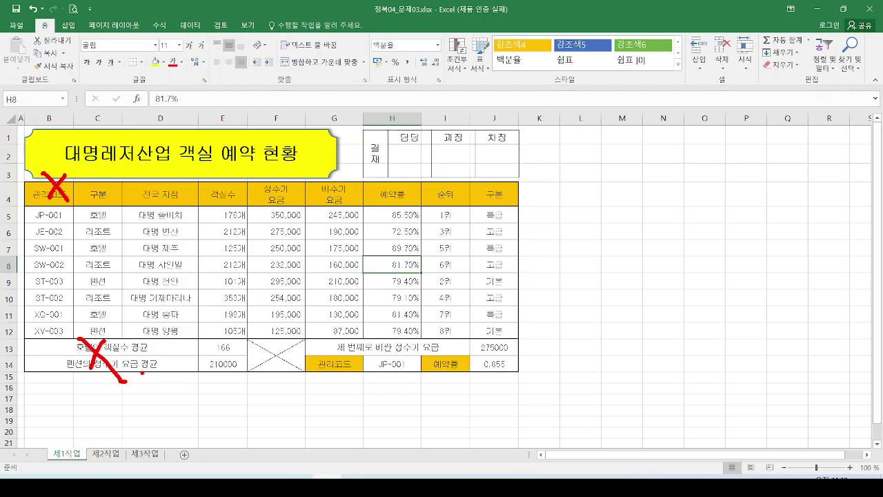
key(Escape)
mouse_move(56, 218)
mouse_down()
mouse_move(282, 331)
mouse_move(494, 326)
mouse_up()
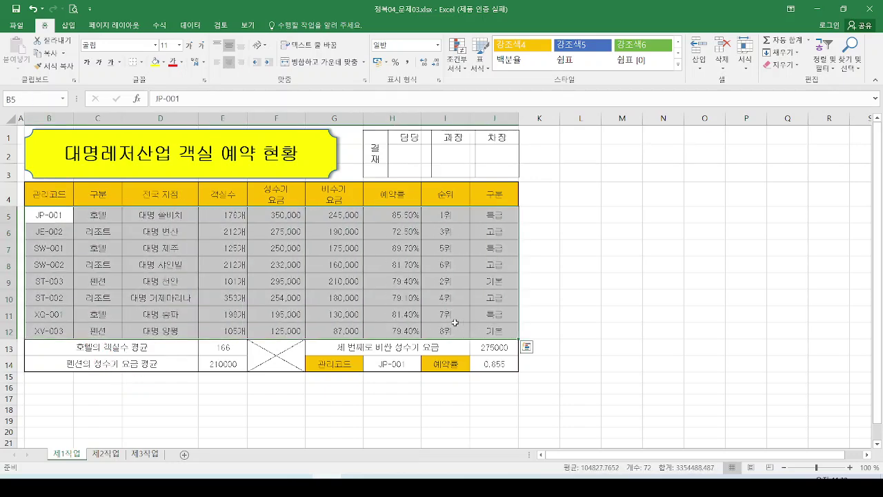
Step: Mark the corners and upper edge of the selected data range, and clear the markings
mouse_move(76, 208)
mouse_down()
mouse_move(31, 206)
mouse_move(27, 222)
mouse_up()
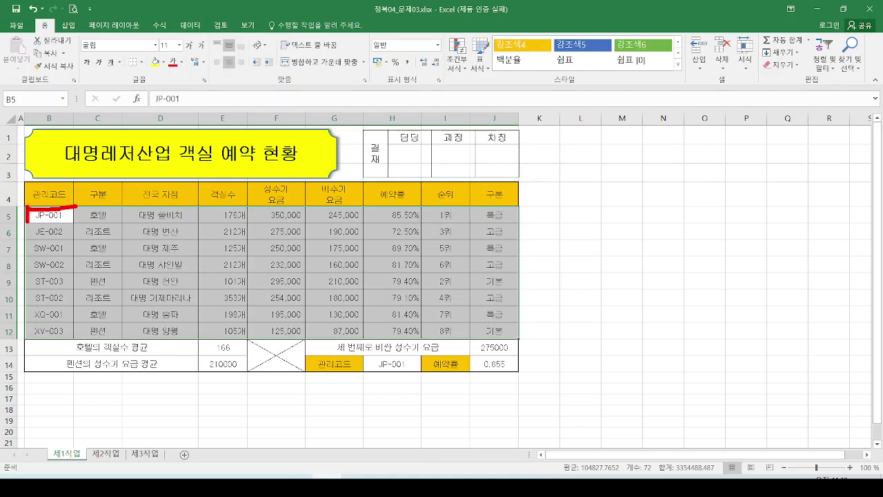
mouse_move(516, 309)
mouse_down()
mouse_move(521, 343)
mouse_move(487, 336)
mouse_up()
mouse_move(246, 209)
mouse_down()
mouse_move(216, 211)
mouse_move(50, 330)
mouse_move(541, 218)
mouse_move(82, 203)
mouse_up()
key(Escape)
Step: Frame where the 조건부 서식 command is found under 홈, and clear the frames
key(ctrl+2)
drag(34, 12, 58, 53)
drag(440, 22, 477, 98)
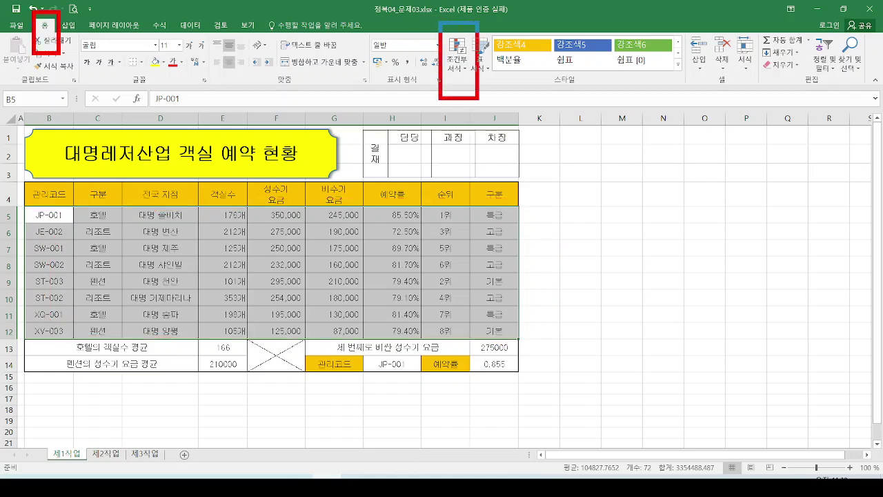
key(Escape)
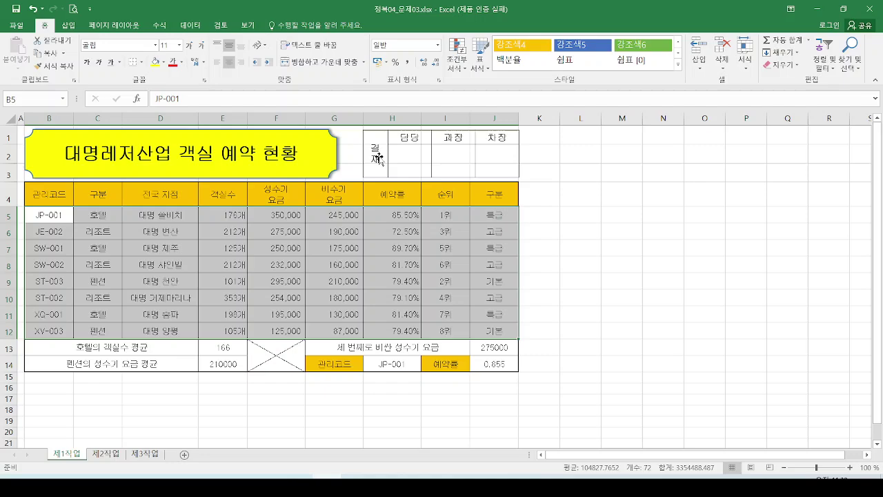
Step: Start a new conditional formatting rule for the selected range with the type 수식을 사용하여 서식을 지정할 셀 결정, marking that option first
click(456, 57)
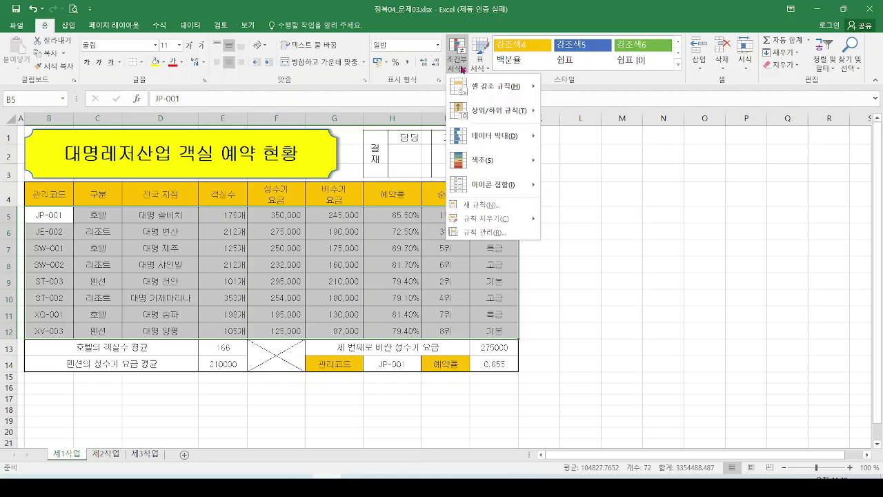
click(479, 205)
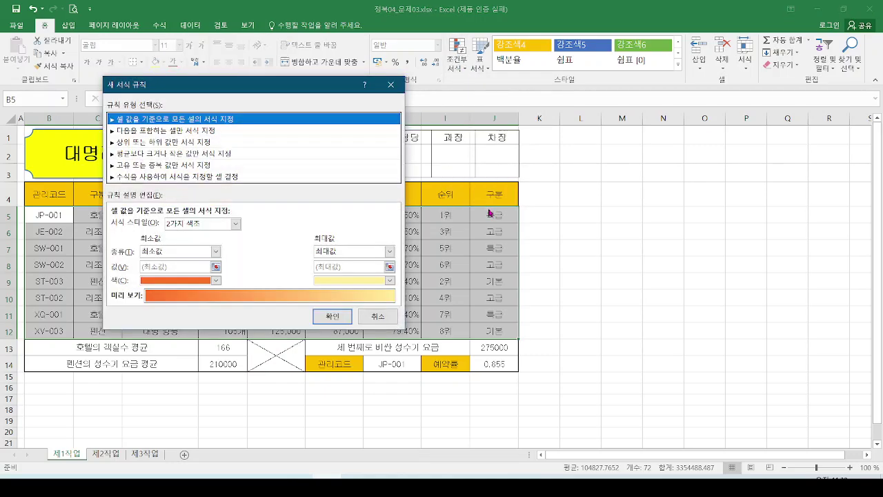
drag(300, 85, 662, 63)
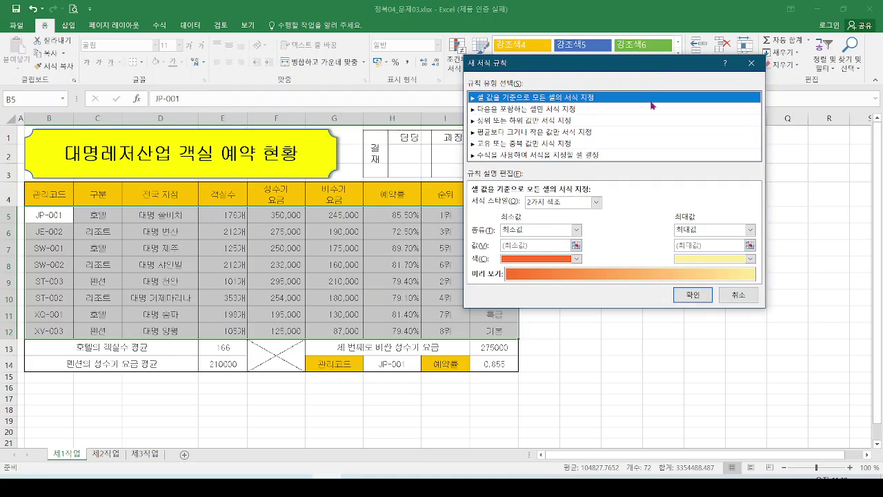
drag(470, 143, 497, 165)
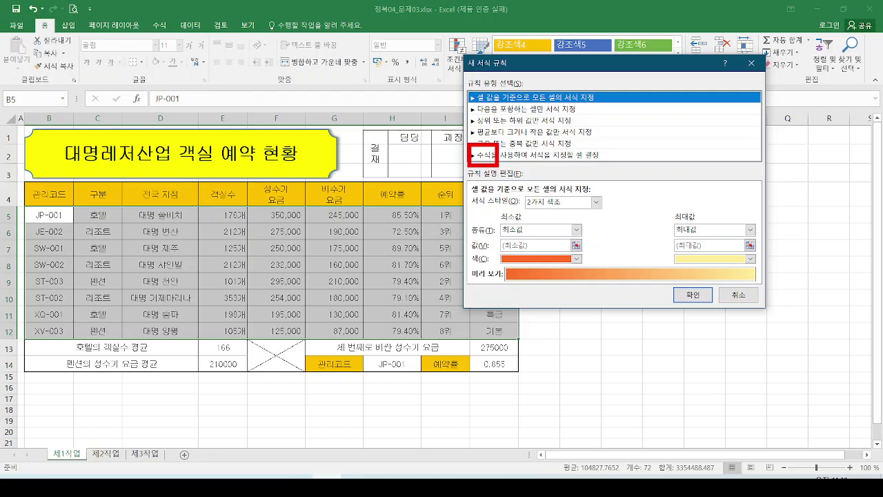
key(Escape)
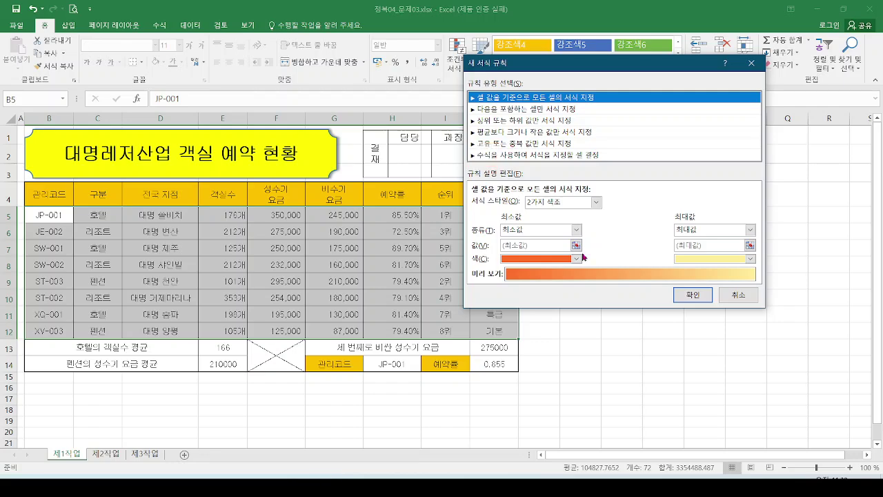
click(525, 155)
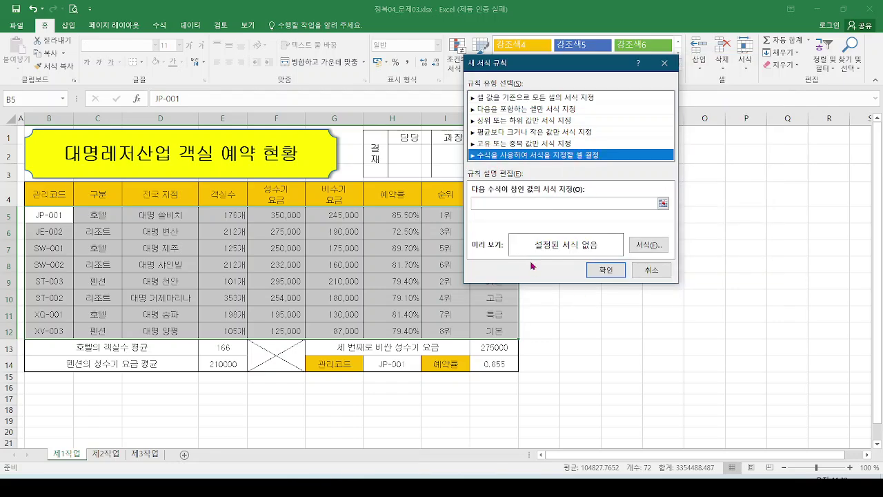
Step: Activate the rule's formula field, mark it and clear the marks, and move the 새 서식 규칙 dialog off the table
click(490, 203)
mouse_move(481, 177)
mouse_down()
mouse_move(493, 190)
mouse_move(532, 154)
mouse_up()
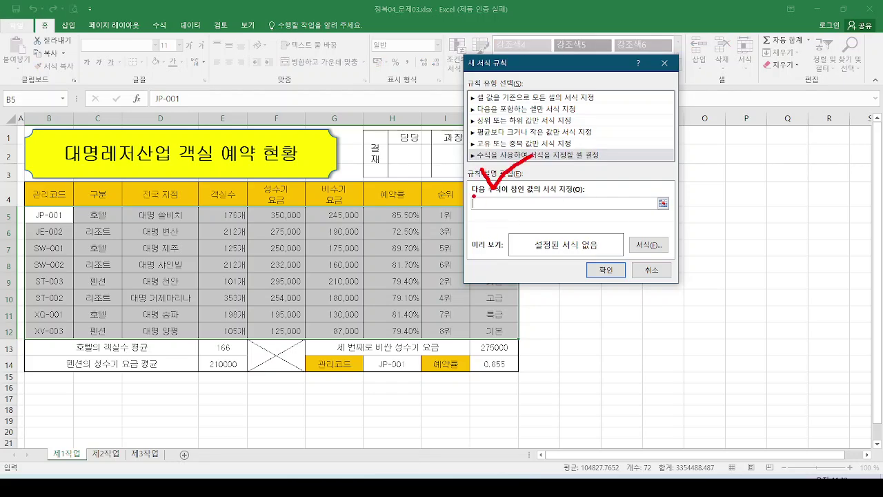
drag(474, 196, 490, 190)
key(Escape)
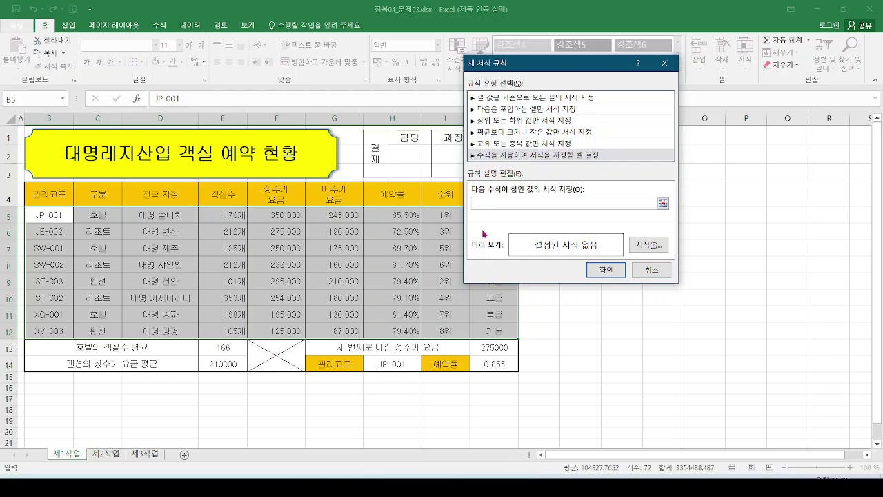
drag(546, 68, 637, 112)
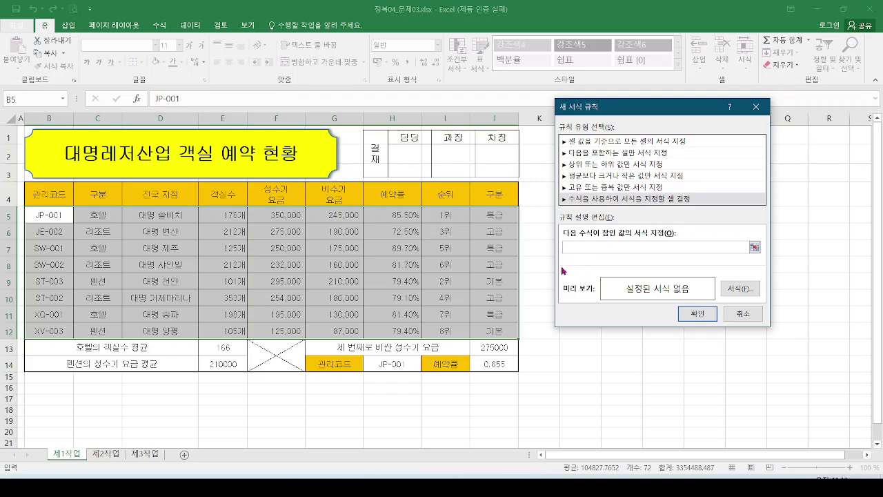
Step: Frame cell F5 with a >= sign beside it, trace down the 성수기 요금 column, and clear the marks
key(ctrl+2)
mouse_move(253, 202)
mouse_down()
mouse_move(313, 229)
mouse_move(340, 218)
mouse_move(320, 249)
mouse_up()
drag(352, 209, 365, 209)
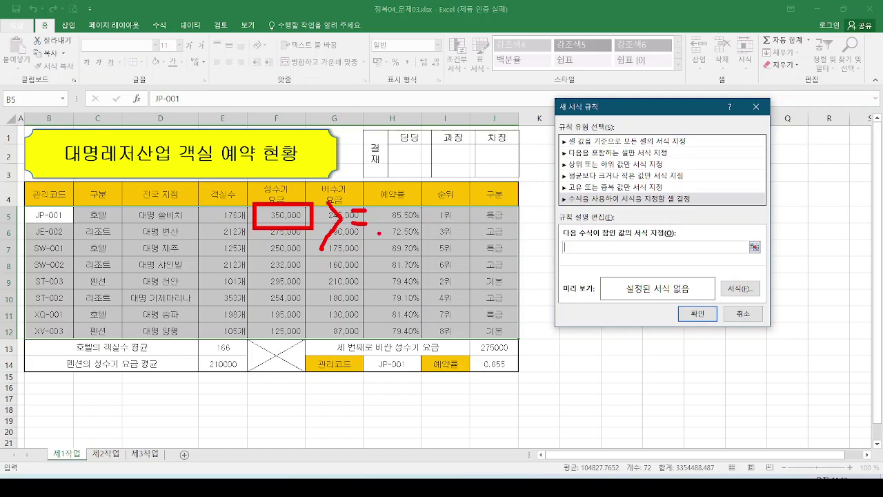
key(e)
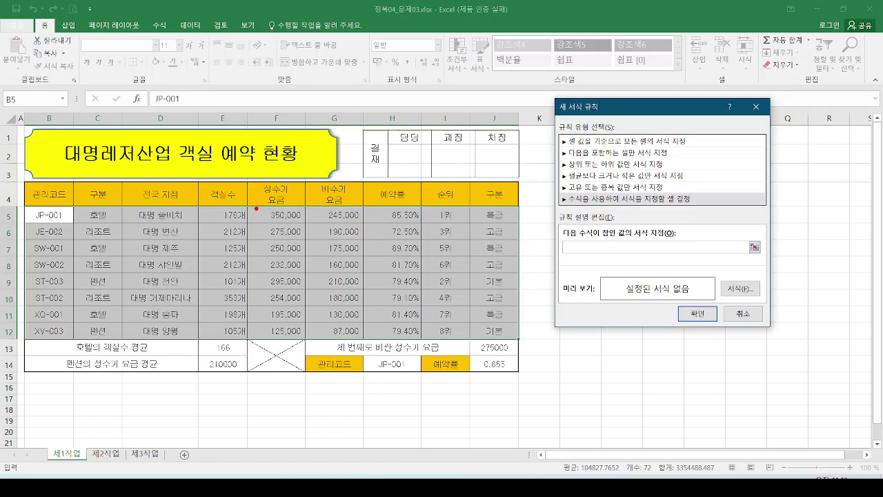
mouse_move(253, 203)
mouse_down()
mouse_move(270, 221)
mouse_move(316, 219)
mouse_move(308, 352)
mouse_up()
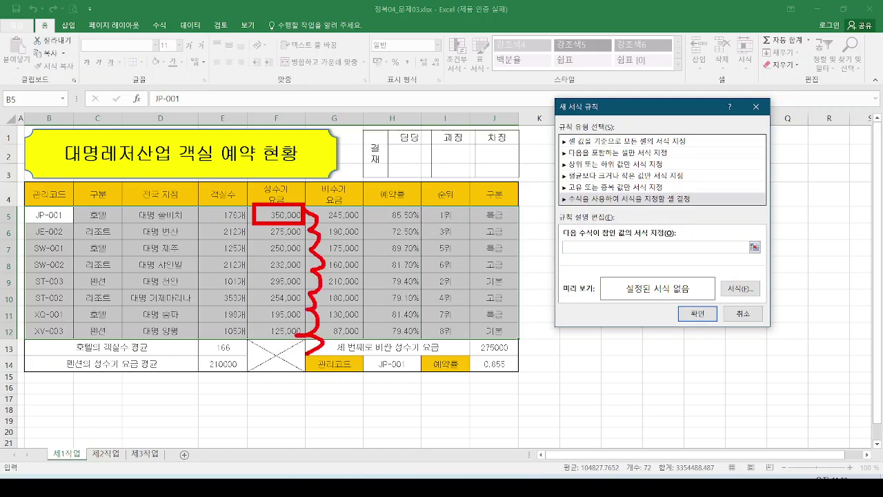
key(Escape)
Step: Insert a reference to cell F5 in the rule formula, mark the row numbers from row 5 down, and clear the marks
click(277, 215)
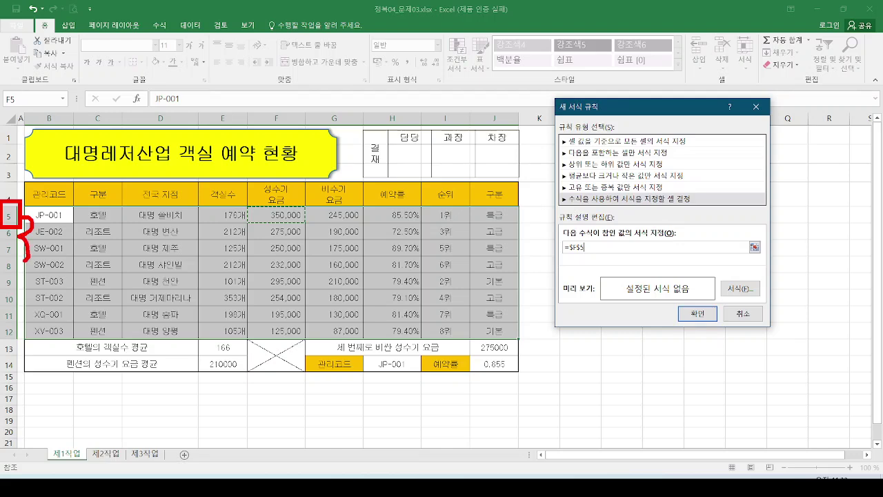
drag(22, 349, 48, 353)
key(Escape)
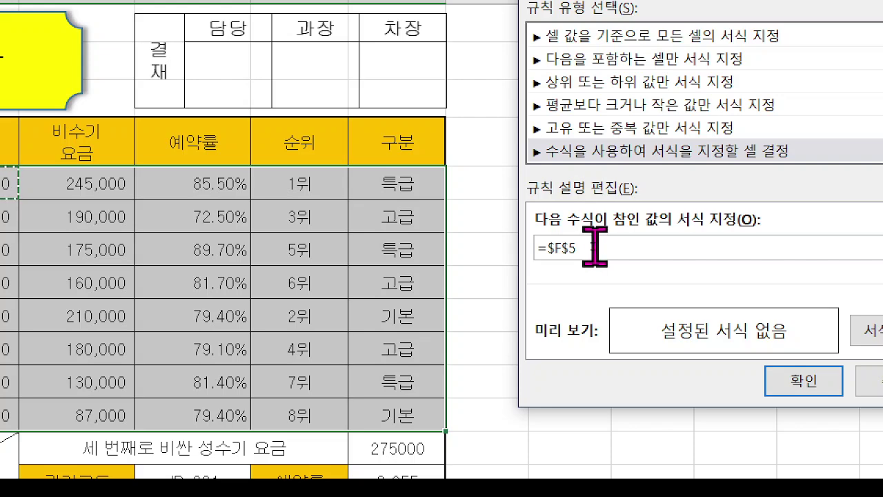
Step: Make the row of the F5 reference relative and complete the rule formula as =$F5>=270000
click(569, 248)
key(BackSpace)
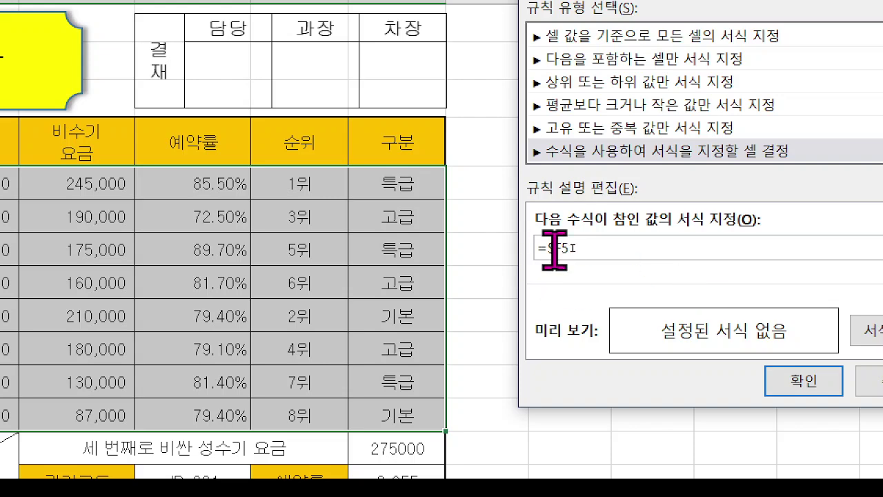
click(584, 247)
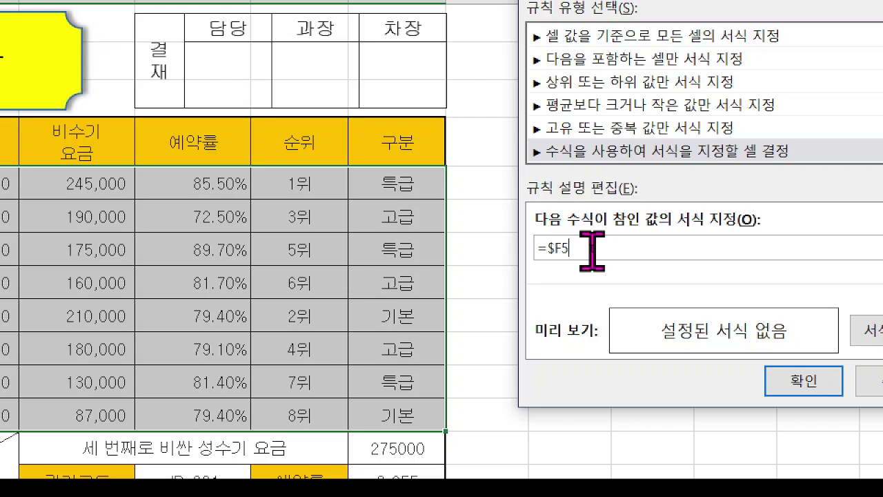
text(>=)
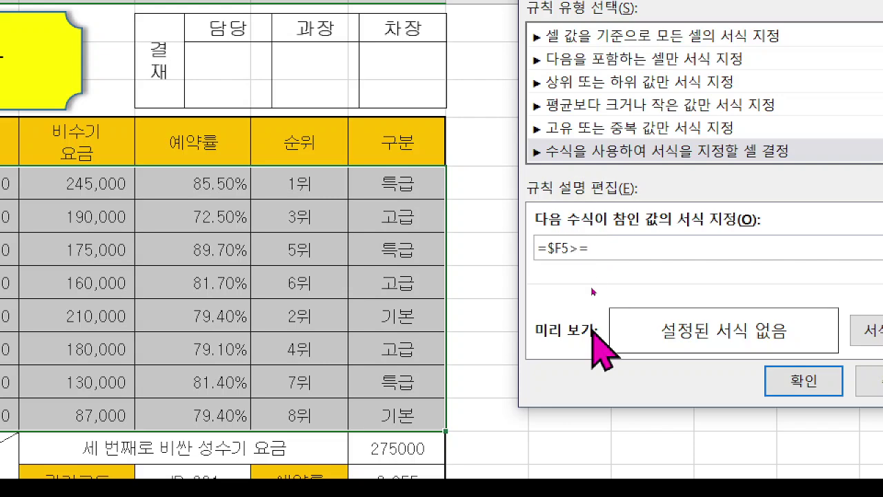
text(270000)
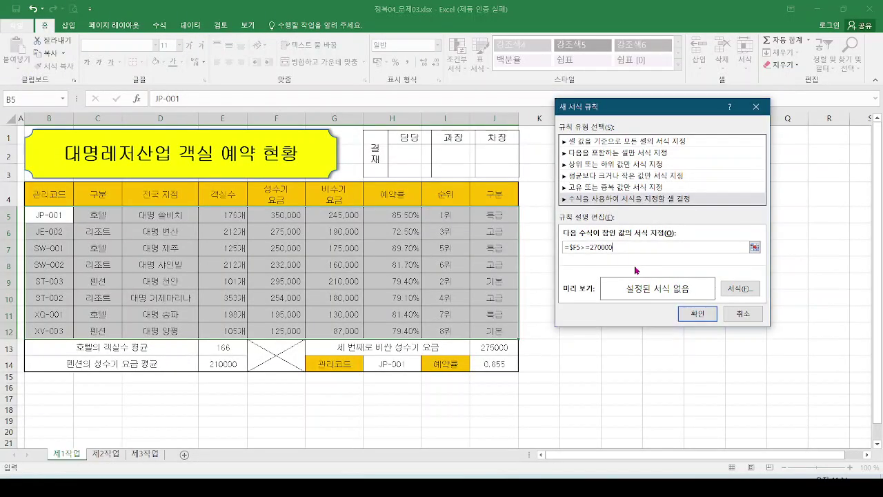
Step: Draw marks beneath the rule's formula and around the format preview, and clear them
drag(561, 289, 672, 274)
mouse_move(575, 269)
mouse_down()
mouse_move(607, 229)
mouse_move(614, 260)
mouse_move(652, 273)
mouse_move(652, 282)
mouse_up()
drag(640, 268, 672, 260)
drag(617, 295, 695, 301)
key(Escape)
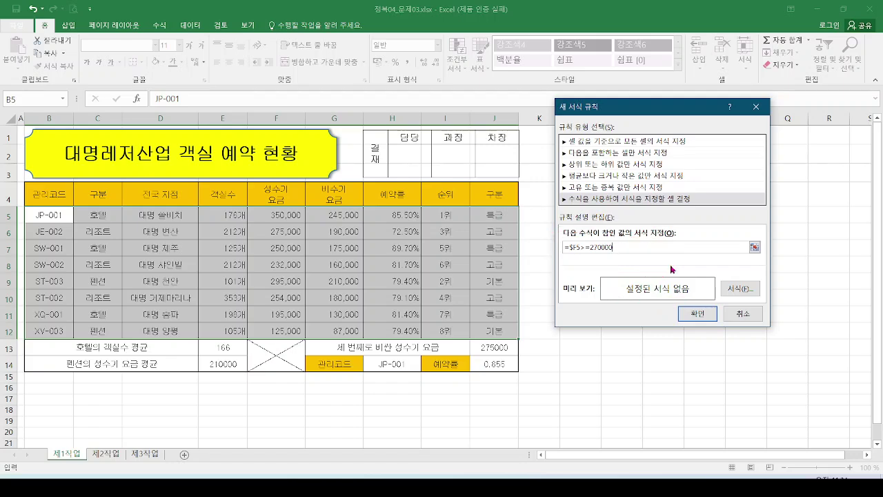
Step: Open the rule's cell format settings, frame the 글꼴 category, the 굵게 style and the font colour, and clear the frames
click(745, 293)
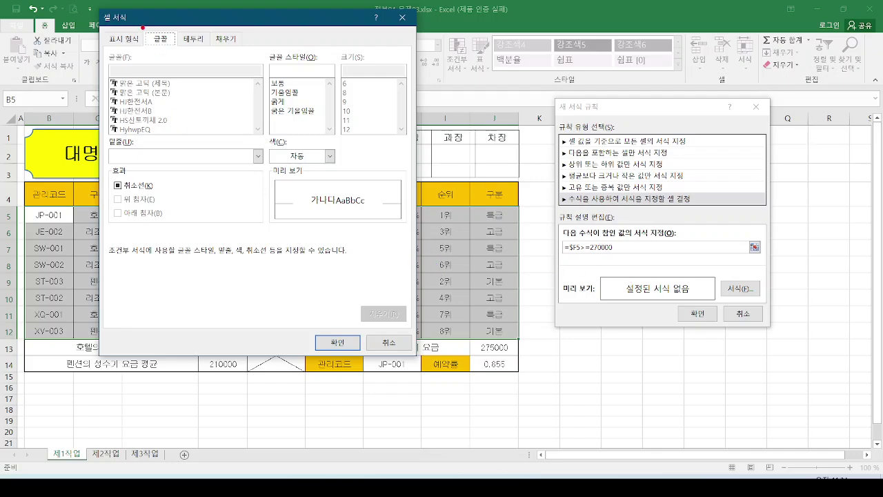
mouse_move(142, 28)
mouse_down()
mouse_move(158, 49)
mouse_move(179, 50)
mouse_up()
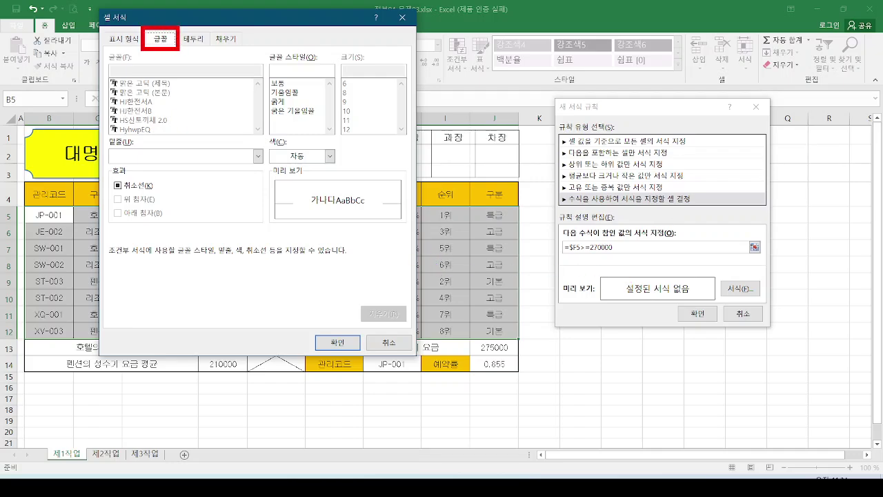
mouse_move(266, 89)
mouse_down()
mouse_move(290, 109)
mouse_move(282, 148)
mouse_move(328, 171)
mouse_up()
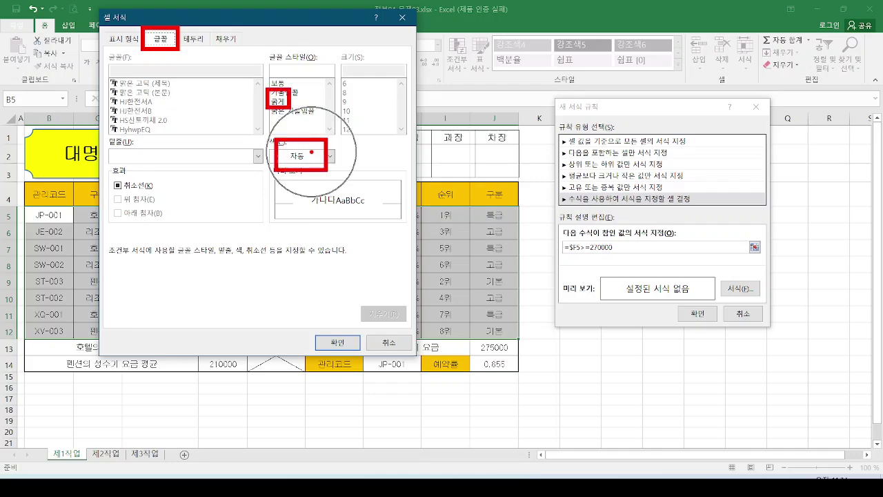
key(Escape)
Step: Set the rule's font style to 굵게, mark the blue under 표준 색 in the colour palette, and clear the marks
click(283, 102)
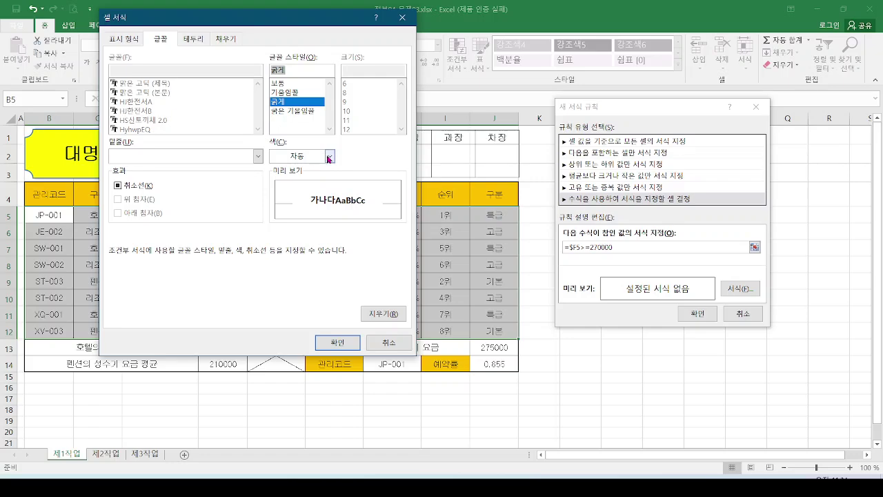
click(329, 158)
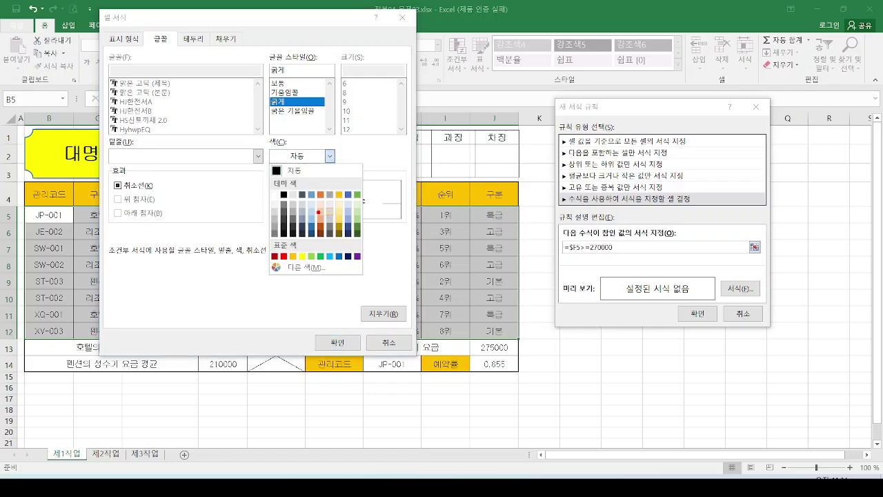
drag(261, 235, 297, 246)
mouse_move(349, 261)
mouse_down()
mouse_move(330, 260)
mouse_move(346, 285)
mouse_up()
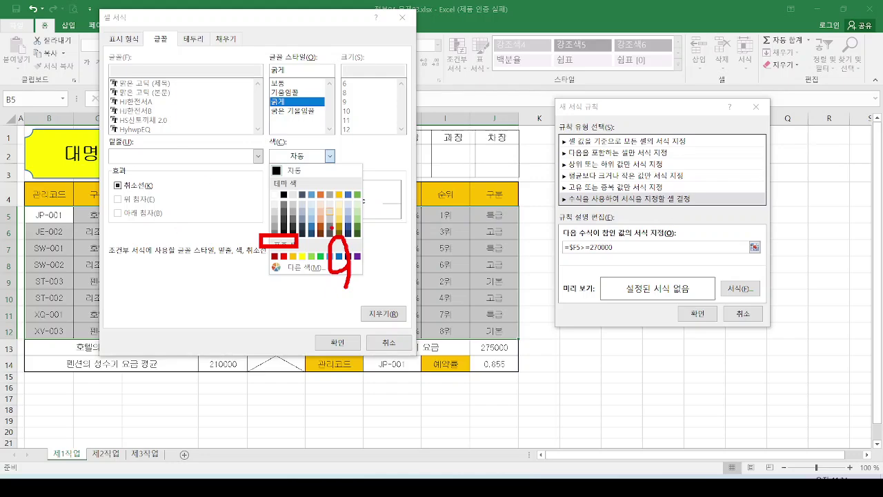
drag(340, 192, 300, 226)
drag(297, 193, 351, 220)
key(Escape)
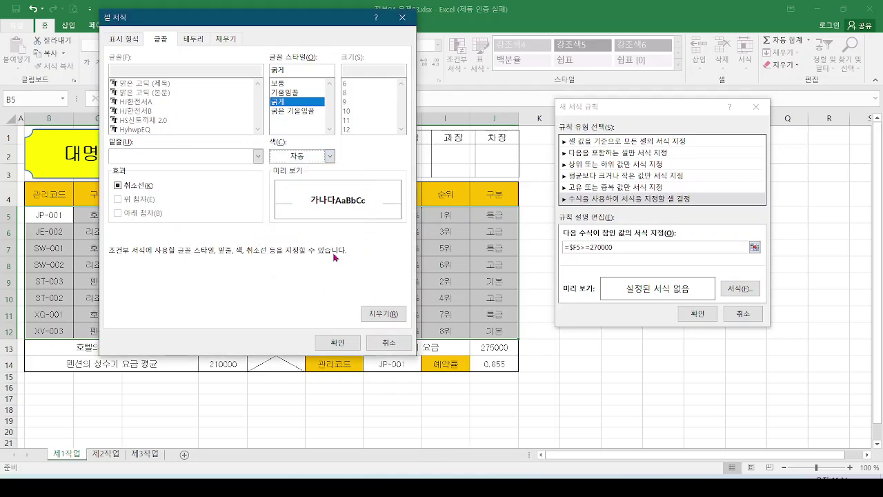
Step: Set the rule's font colour to the standard blue, circle the bold style and preview, clear the circles, and accept the format
click(329, 157)
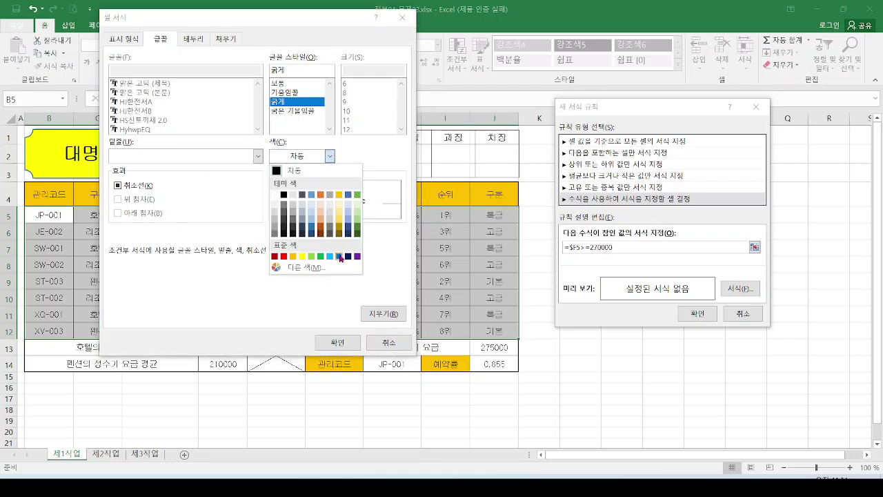
click(338, 257)
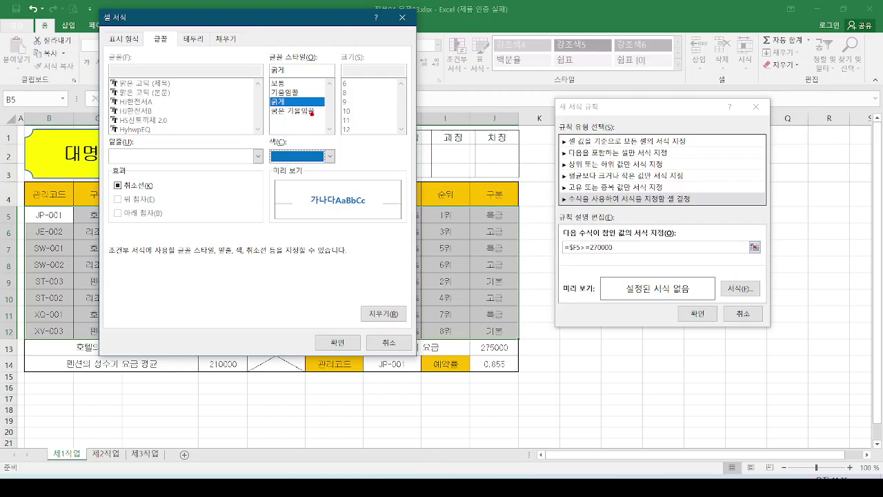
drag(312, 112, 289, 146)
mouse_move(324, 178)
mouse_down()
mouse_move(322, 233)
mouse_move(341, 240)
mouse_up()
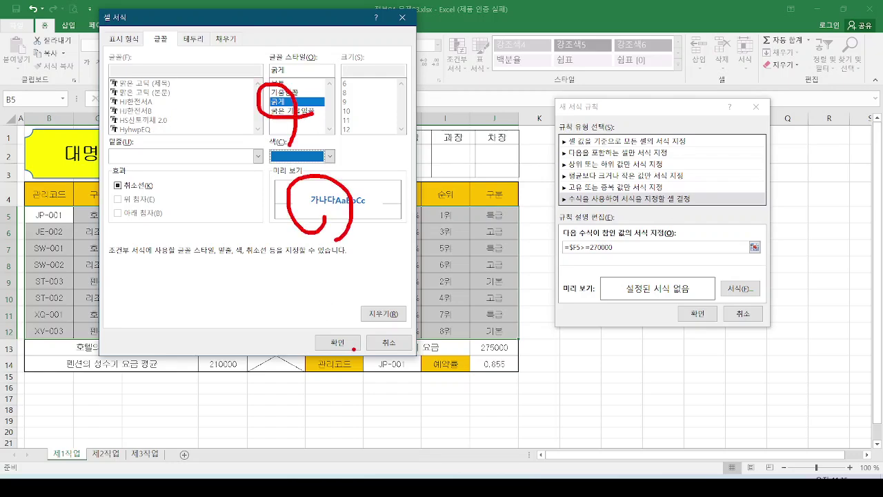
mouse_move(338, 318)
mouse_down()
mouse_move(351, 356)
mouse_move(379, 294)
mouse_up()
key(Escape)
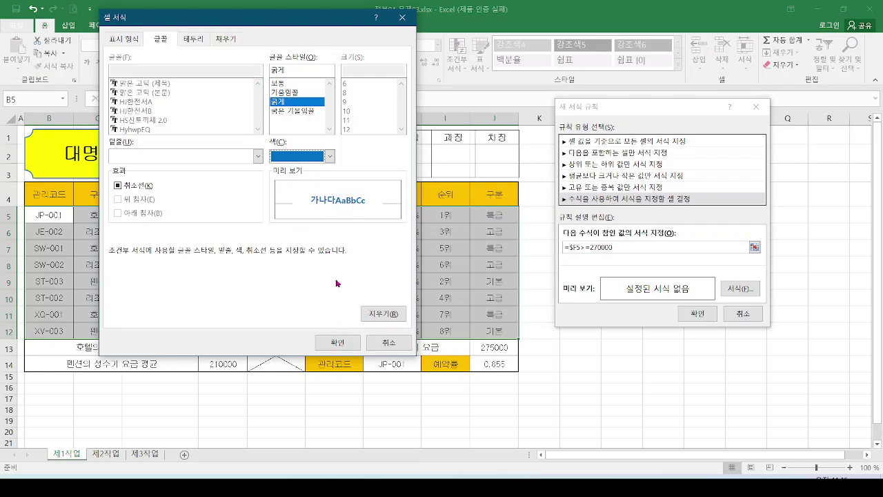
click(340, 341)
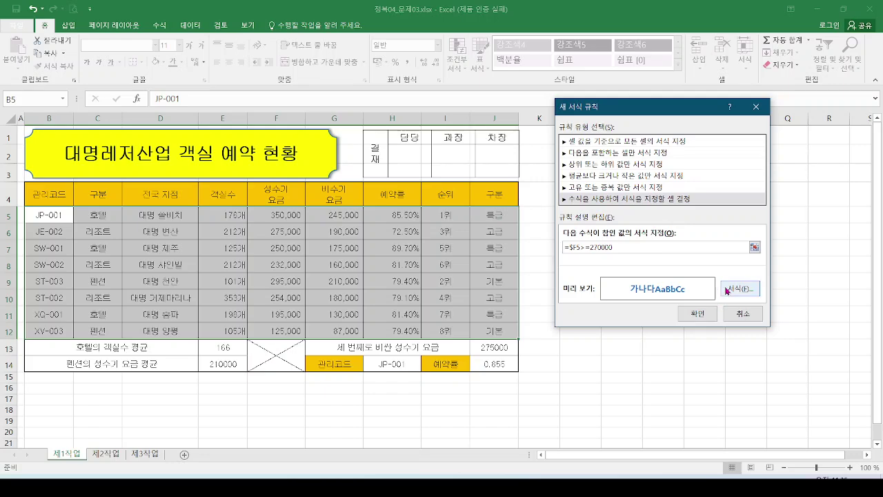
Step: Apply the conditional formatting rule =$F5>=270000 with its bold blue font to the table rows B5:J12
mouse_move(556, 234)
mouse_down()
mouse_move(617, 253)
mouse_move(689, 298)
mouse_up()
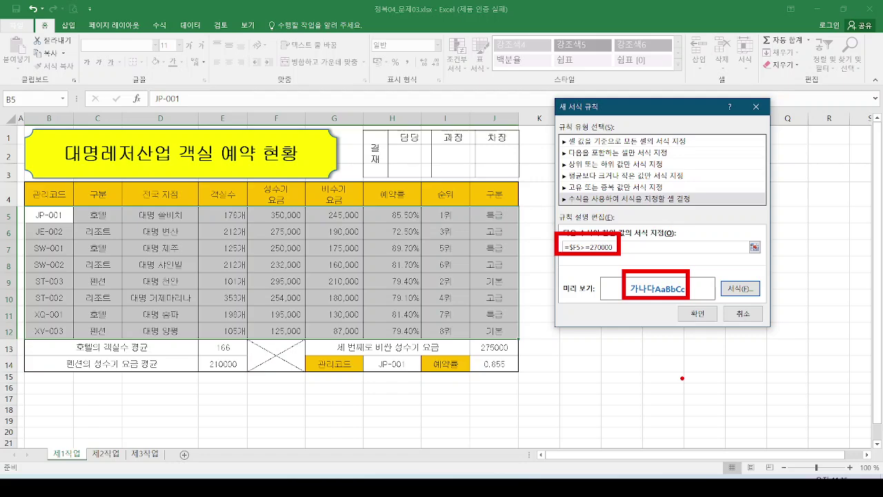
mouse_move(698, 303)
mouse_down()
mouse_move(704, 324)
mouse_move(731, 284)
mouse_up()
click(698, 313)
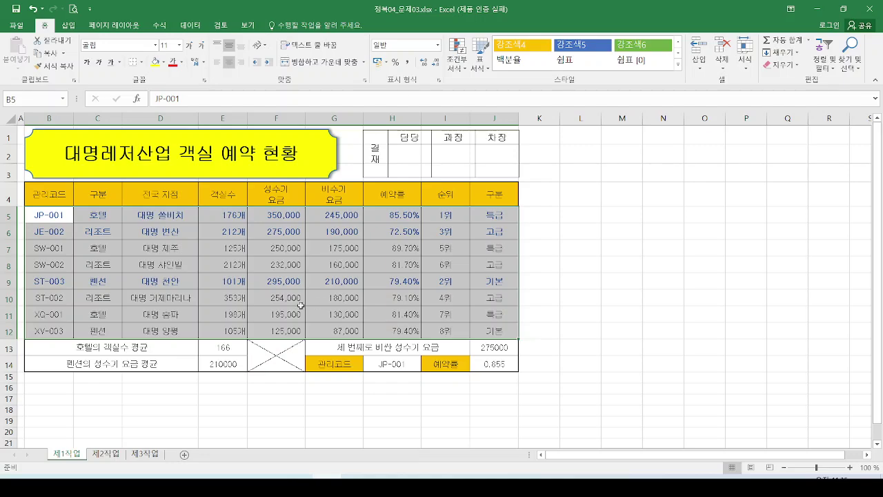
Step: Examine which rows of the room reservation table take the conditional format according to their peak-season price in column F
drag(301, 203, 317, 196)
mouse_move(301, 228)
mouse_down()
mouse_move(307, 235)
mouse_move(318, 223)
mouse_up()
drag(296, 274, 317, 273)
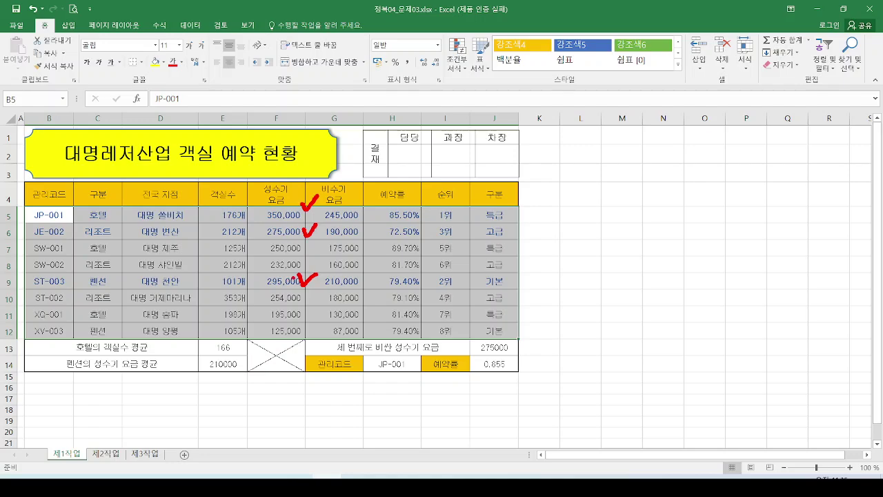
drag(46, 214, 449, 215)
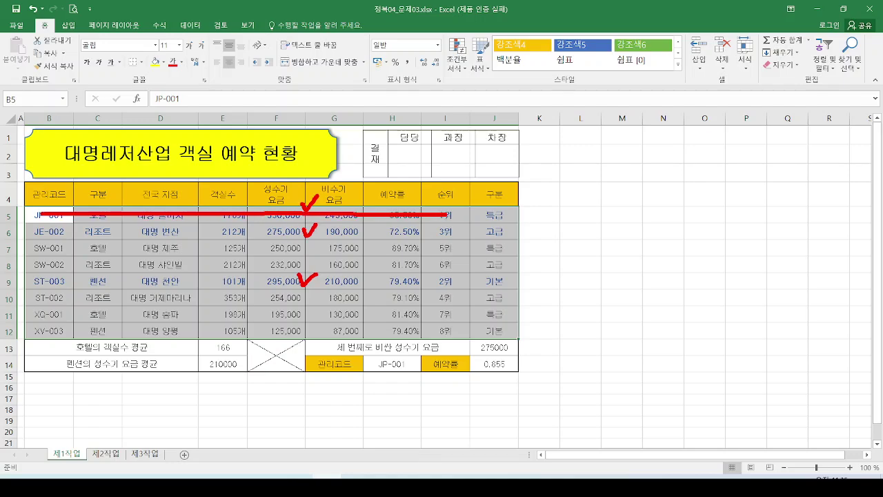
drag(47, 229, 438, 224)
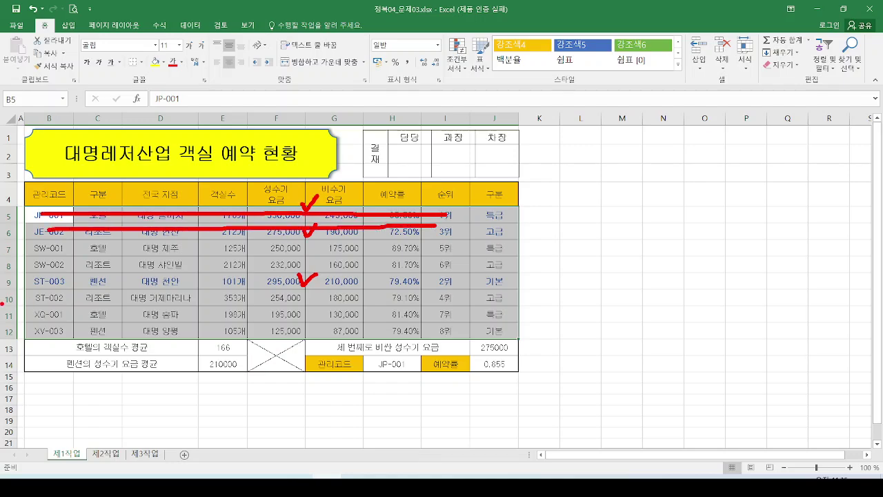
drag(43, 282, 449, 283)
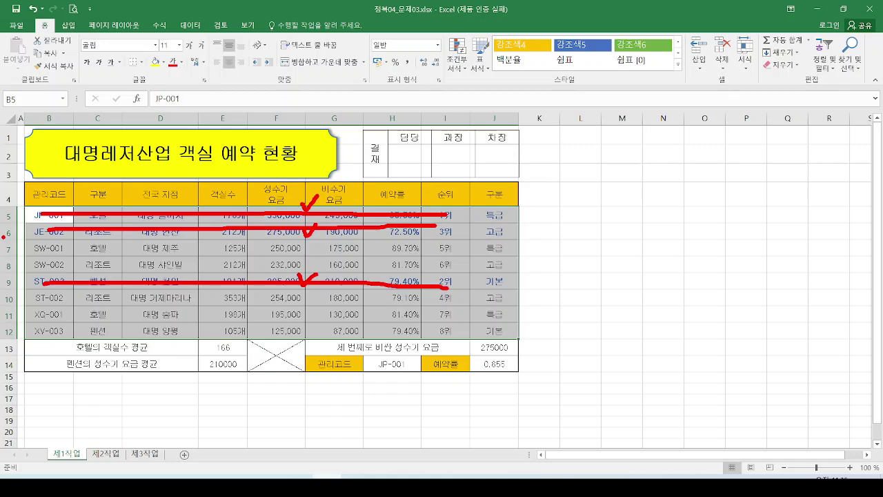
key(Escape)
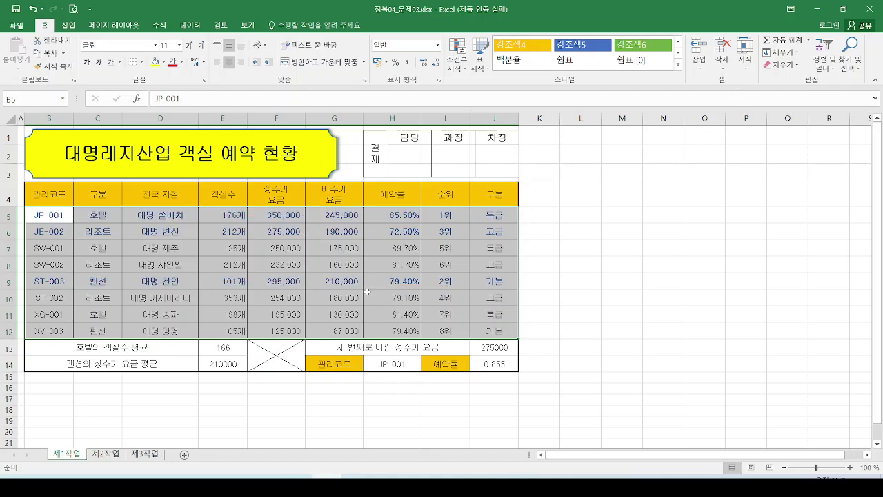
click(393, 249)
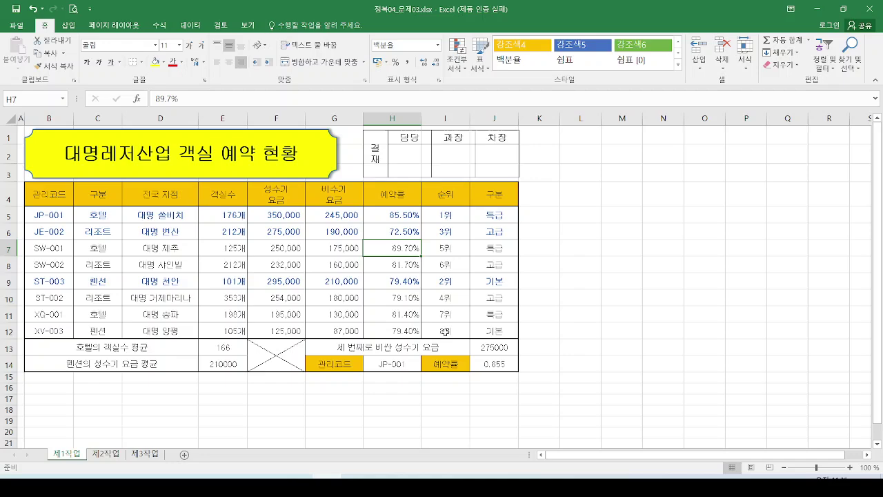
click(494, 364)
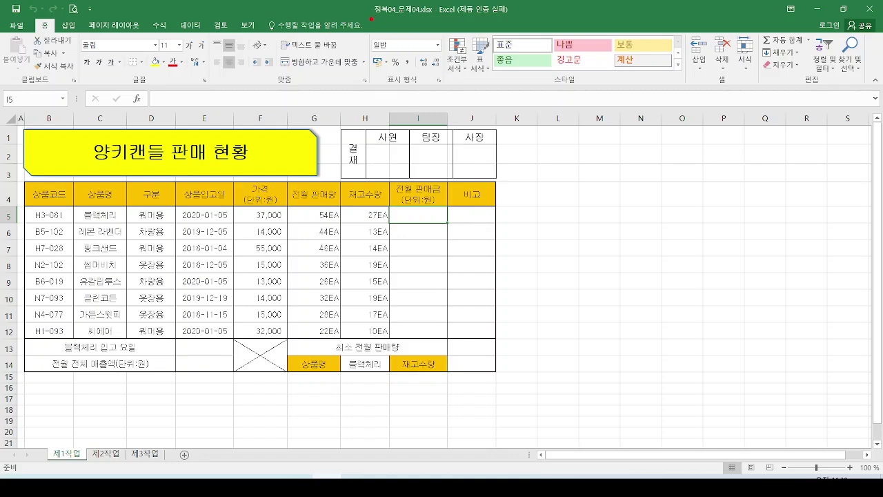
Step: Review the empty 전월 판매금 and 비고 columns in the 정복04_문제04.xlsx worksheet
drag(371, 18, 431, 21)
mouse_move(390, 206)
mouse_down()
mouse_move(462, 319)
mouse_move(493, 345)
mouse_move(493, 332)
mouse_up()
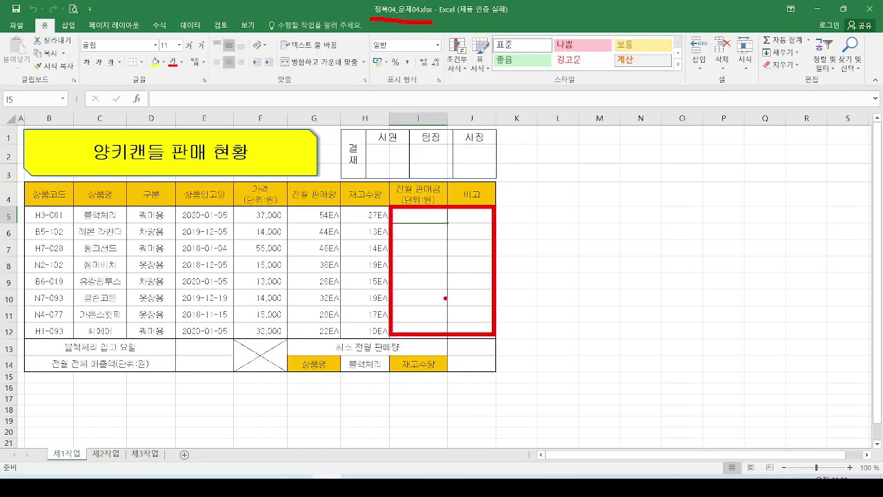
key(Escape)
key(ctrl+2)
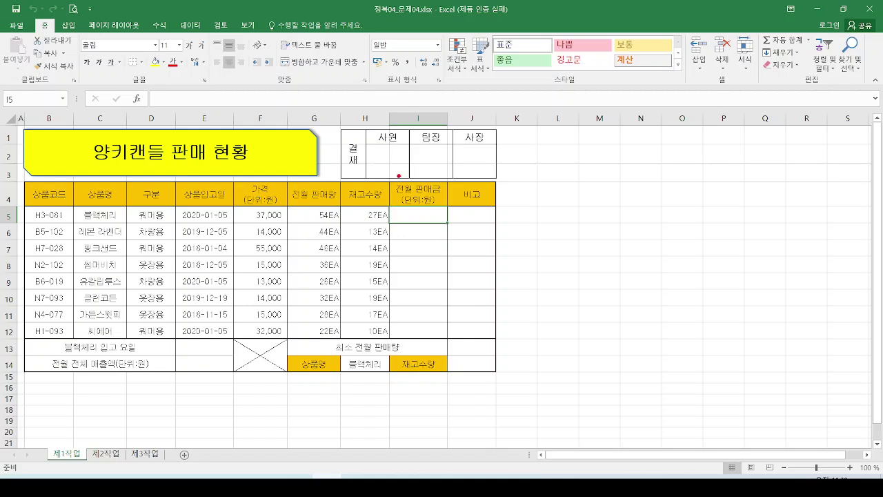
drag(386, 175, 452, 210)
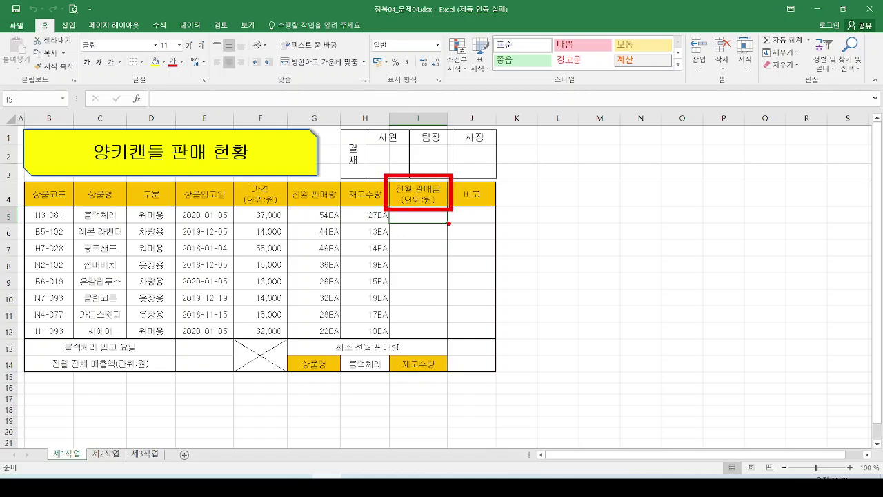
key(Escape)
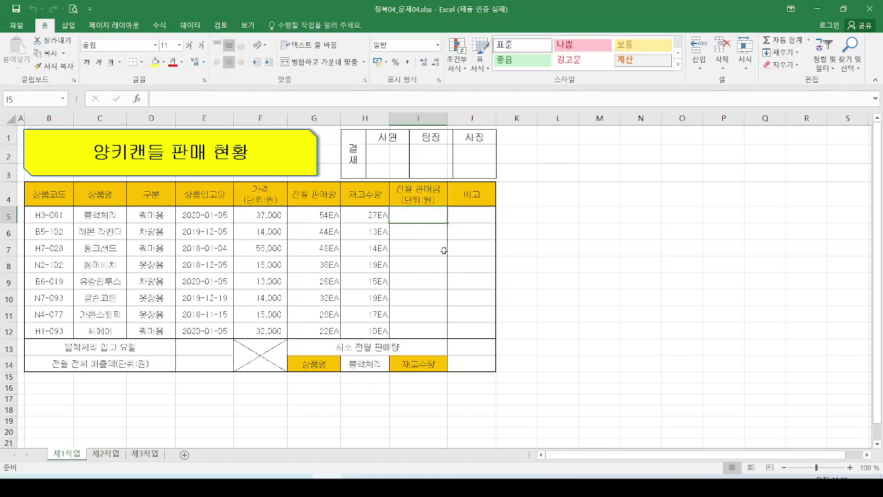
Step: Switch to the PowerPoint slide show and read the 전월 판매금 task on price, sales quantity and the ROUNDUP function
key(alt+Tab)
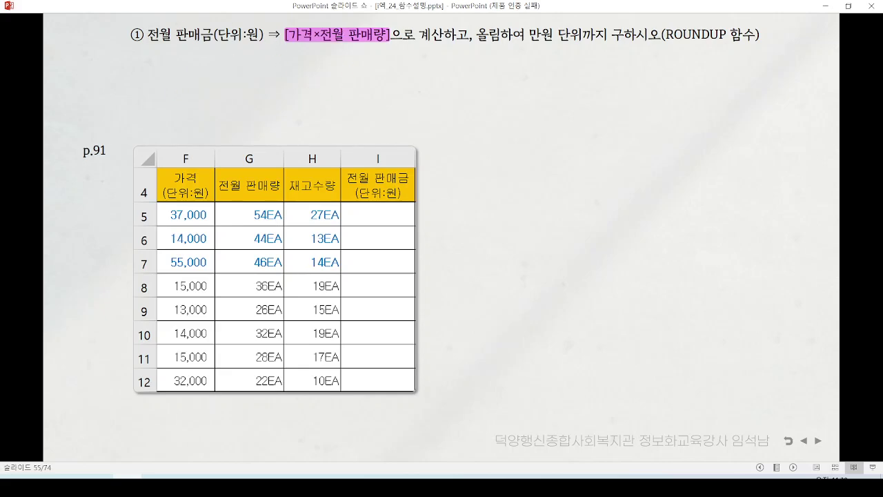
mouse_move(278, 15)
mouse_down()
mouse_move(284, 36)
mouse_move(310, 41)
mouse_move(310, 17)
mouse_move(327, 32)
mouse_move(322, 16)
mouse_up()
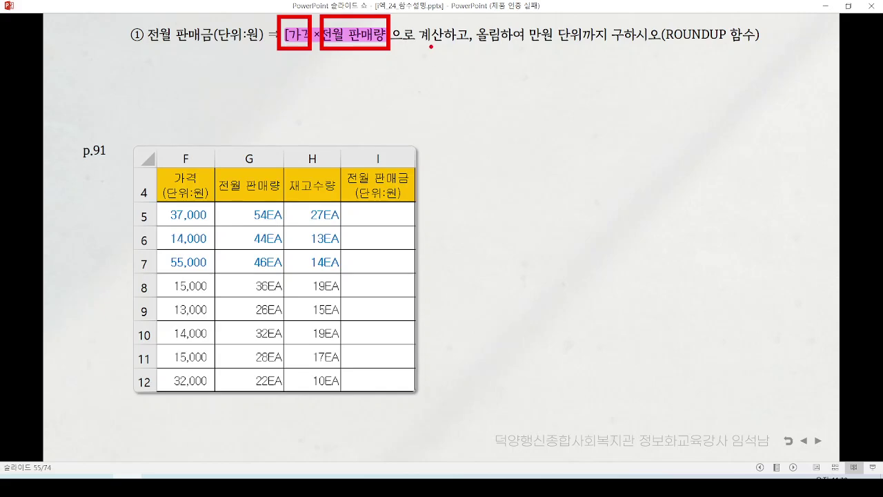
drag(419, 45, 587, 47)
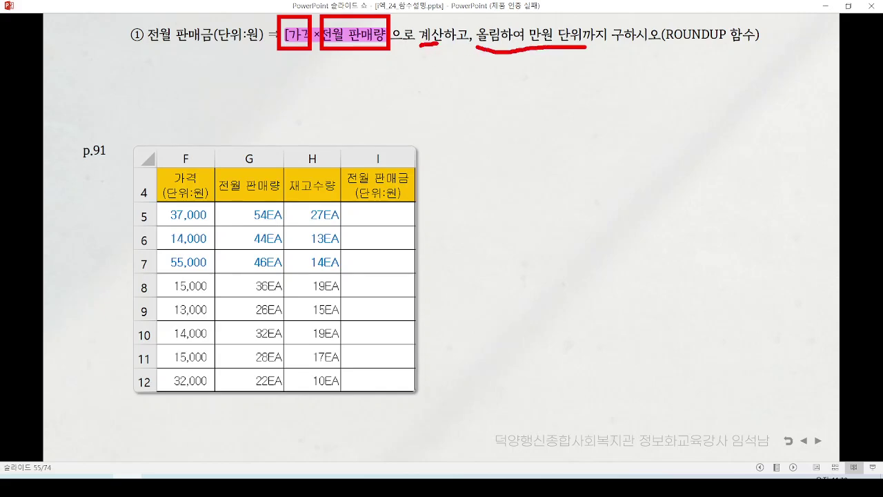
drag(668, 48, 754, 50)
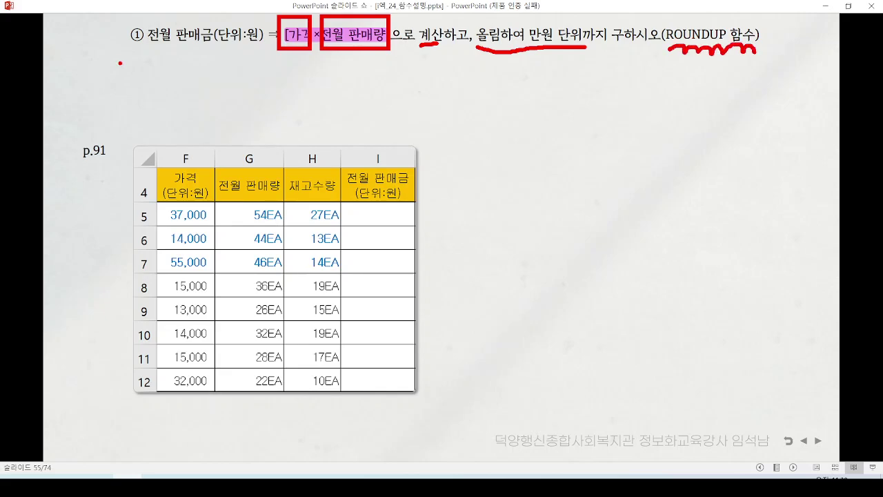
key(Escape)
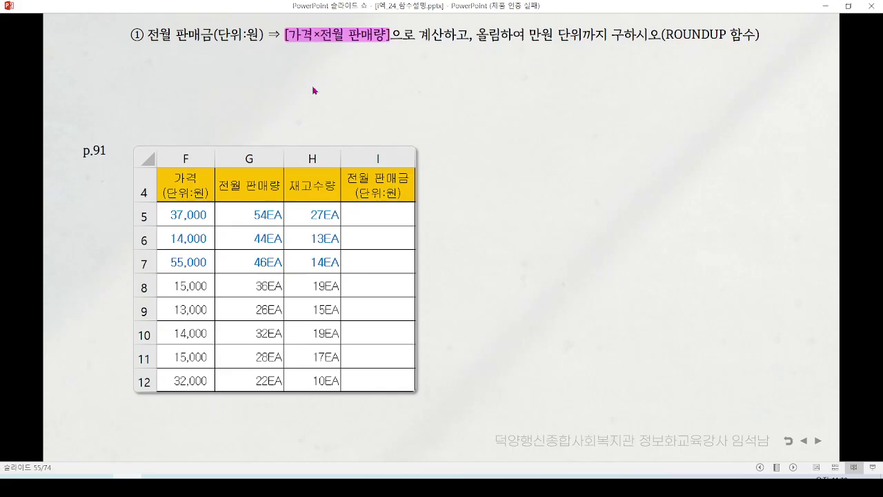
Step: Advance the slide animations to show the ROUNDUP syntax and the I5 formula with F5*G5 and 만원단위 as arguments
click(312, 87)
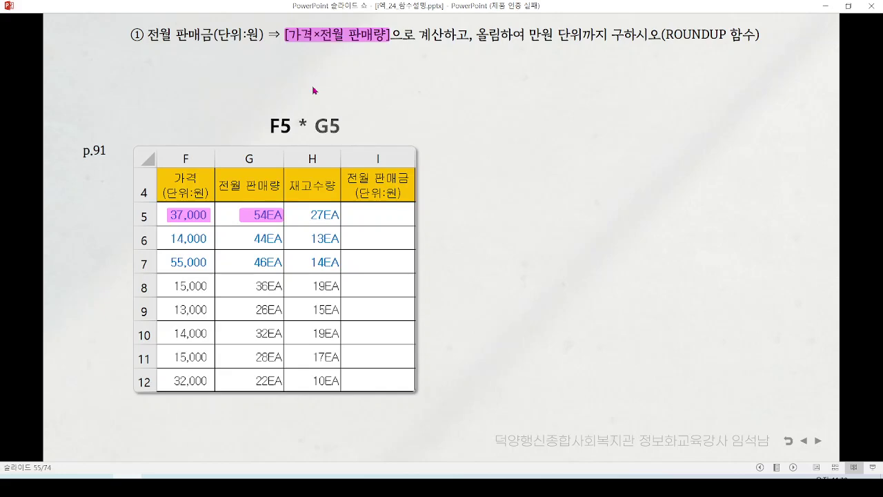
key(Right)
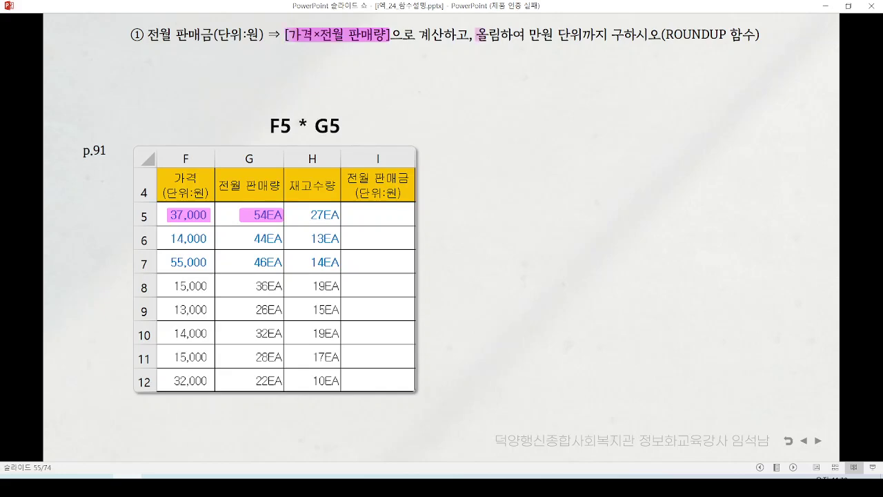
key(Right)
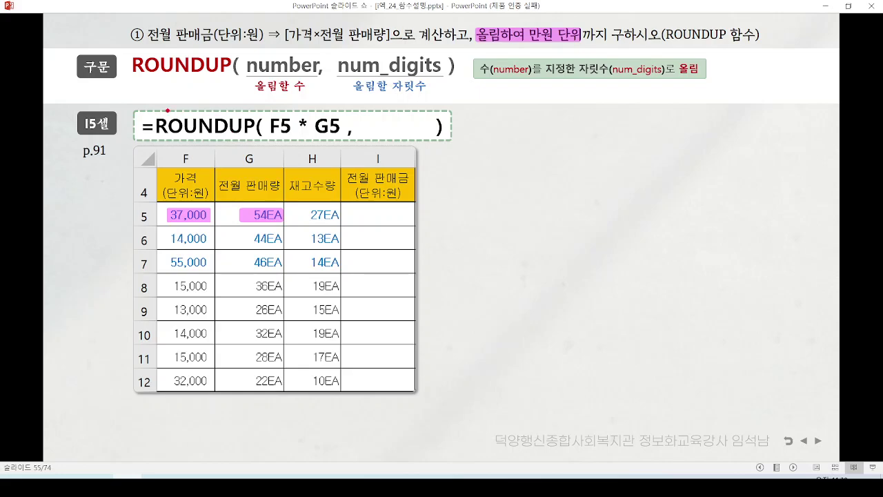
mouse_move(158, 105)
mouse_down()
mouse_move(166, 121)
mouse_move(247, 147)
mouse_up()
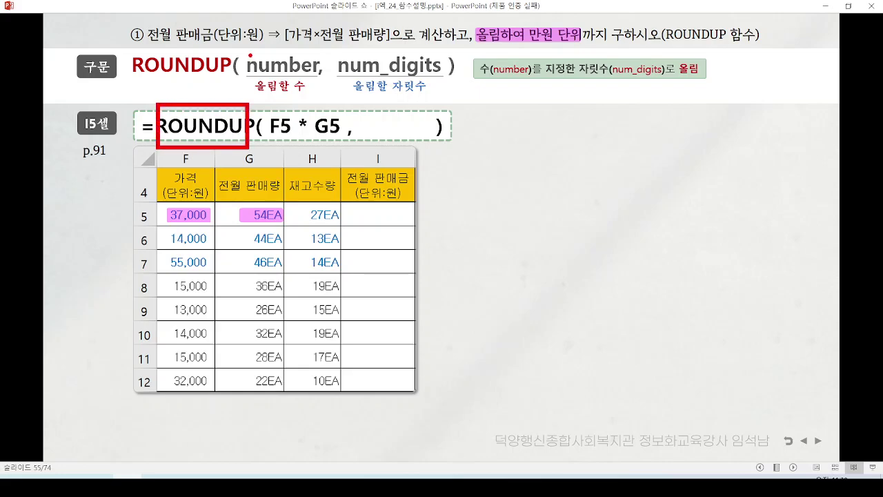
mouse_move(250, 55)
mouse_down()
mouse_move(288, 44)
mouse_move(286, 85)
mouse_move(301, 93)
mouse_move(323, 73)
mouse_move(311, 100)
mouse_move(347, 106)
mouse_up()
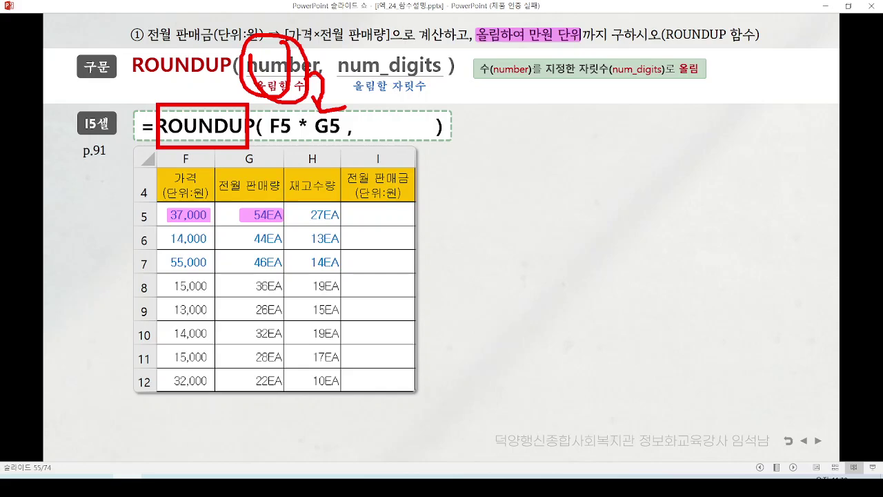
drag(360, 143, 433, 146)
key(Escape)
click(236, 174)
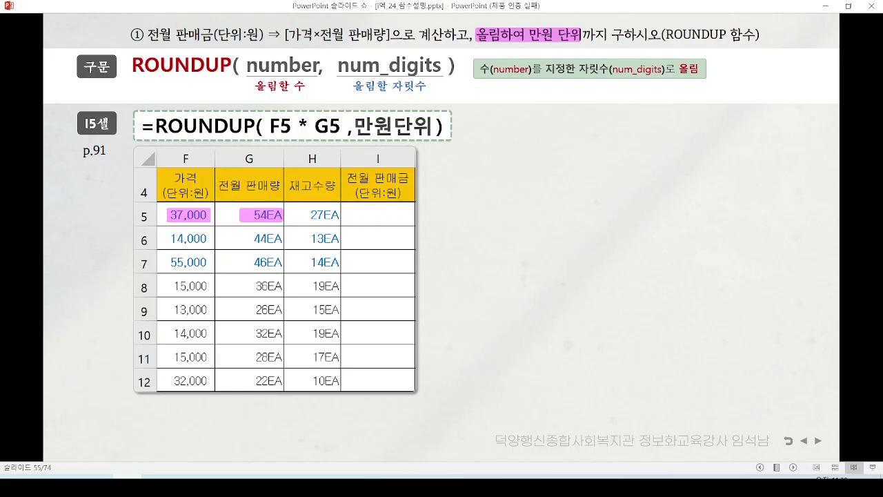
Step: Step through the slide's digit-position chart and 10000 example, and reveal the I5 formula's num_digits value
key(Right)
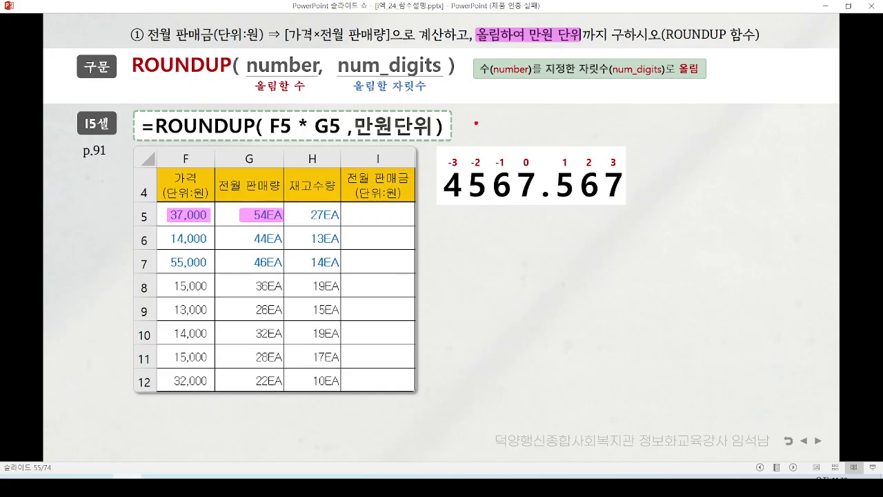
mouse_move(476, 108)
mouse_down()
mouse_move(477, 137)
mouse_move(502, 105)
mouse_up()
drag(517, 138, 520, 149)
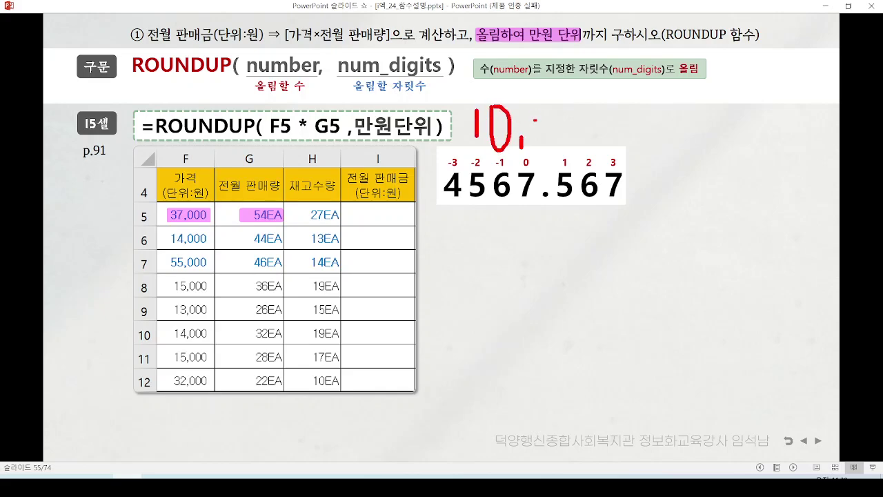
mouse_move(537, 110)
mouse_down()
mouse_move(570, 135)
mouse_move(561, 110)
mouse_move(593, 112)
mouse_up()
click(586, 115)
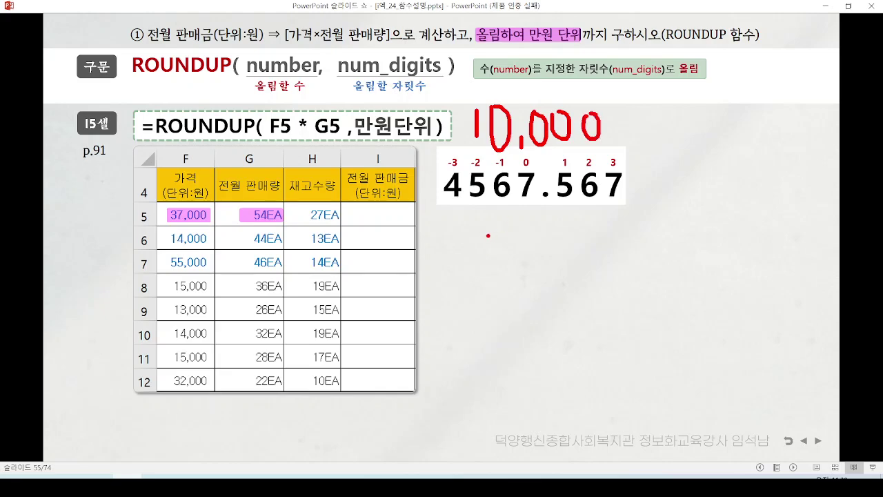
drag(475, 240, 490, 241)
drag(514, 227, 540, 247)
drag(532, 211, 499, 284)
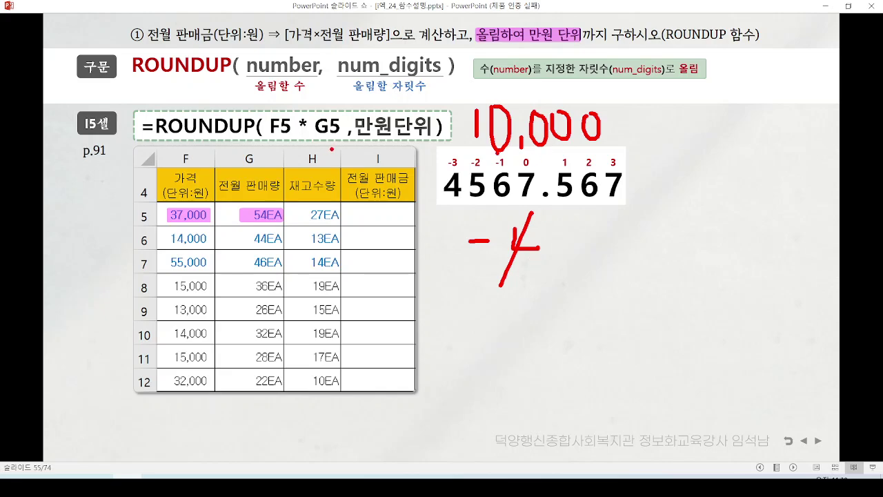
key(e)
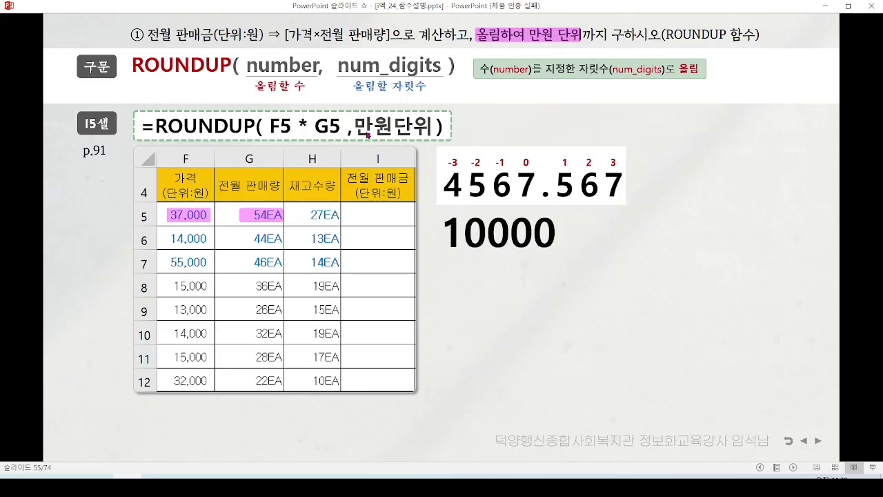
click(367, 135)
click(367, 135)
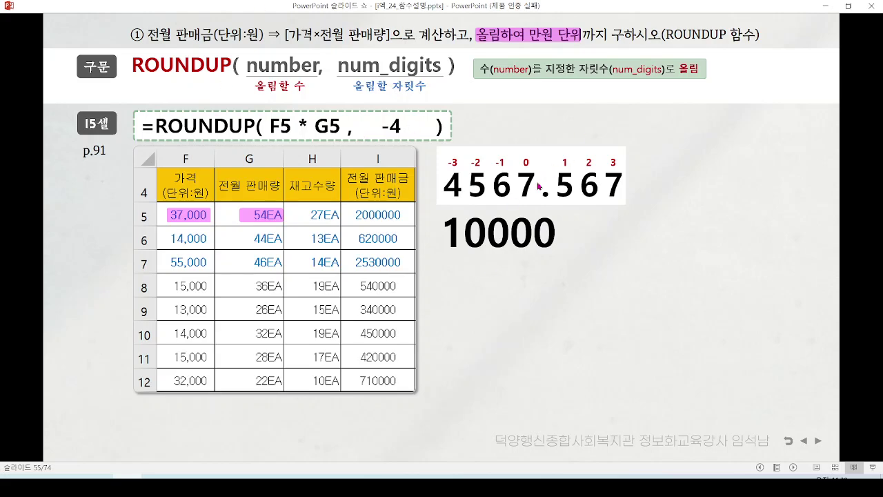
Step: Examine the completed formula =ROUNDUP(F5*G5,-4) against the digit positions and the 10000 example on the slide
key(ctrl+p)
drag(231, 135, 252, 135)
mouse_move(375, 109)
mouse_down()
mouse_move(374, 134)
mouse_move(375, 108)
mouse_up()
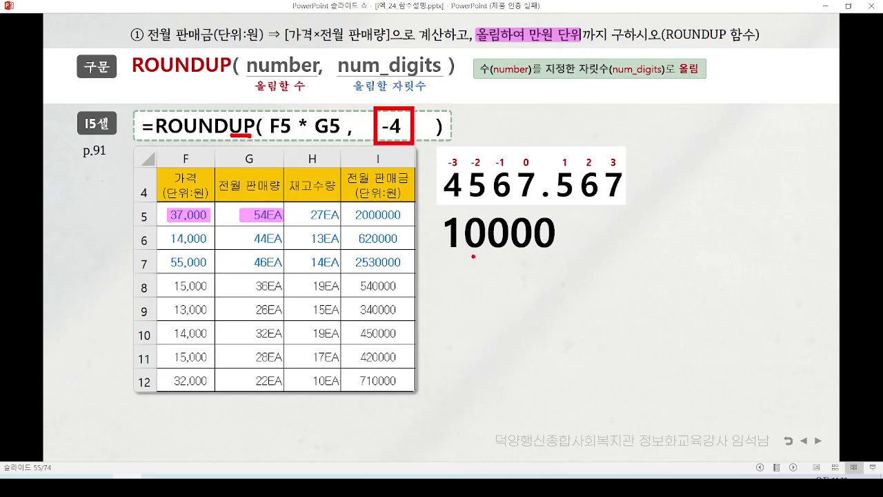
drag(472, 256, 480, 256)
drag(422, 133, 421, 145)
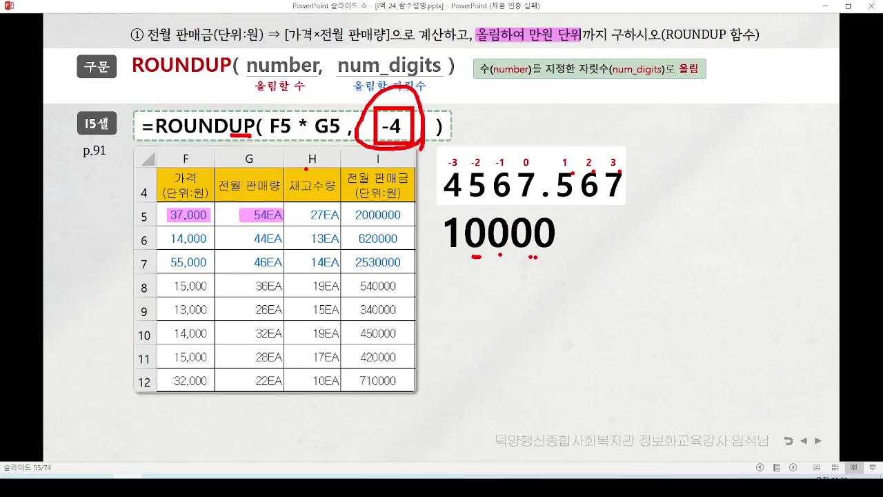
mouse_move(264, 100)
mouse_down()
mouse_move(254, 138)
mouse_move(271, 127)
mouse_up()
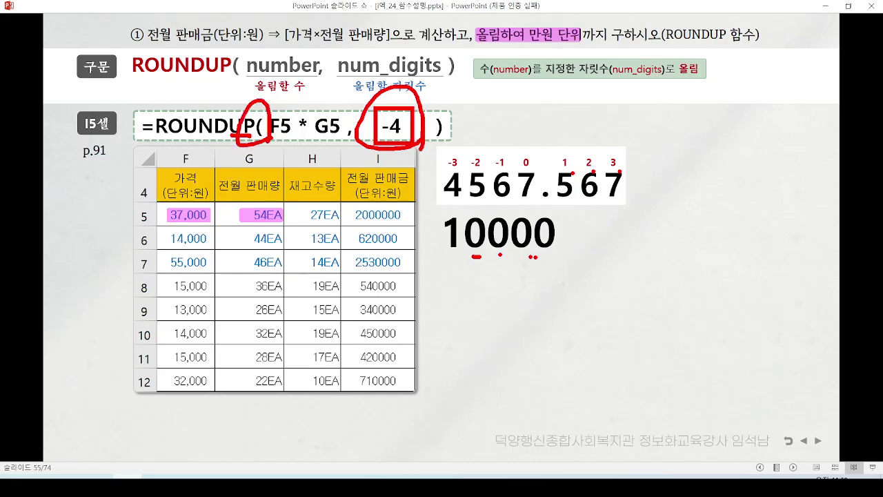
drag(233, 92, 266, 73)
mouse_move(433, 85)
mouse_down()
mouse_move(438, 97)
mouse_move(460, 71)
mouse_up()
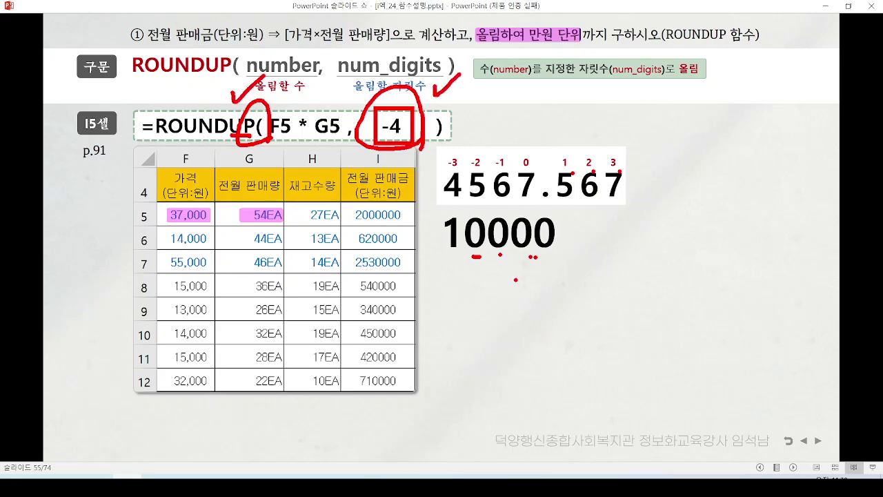
key(Escape)
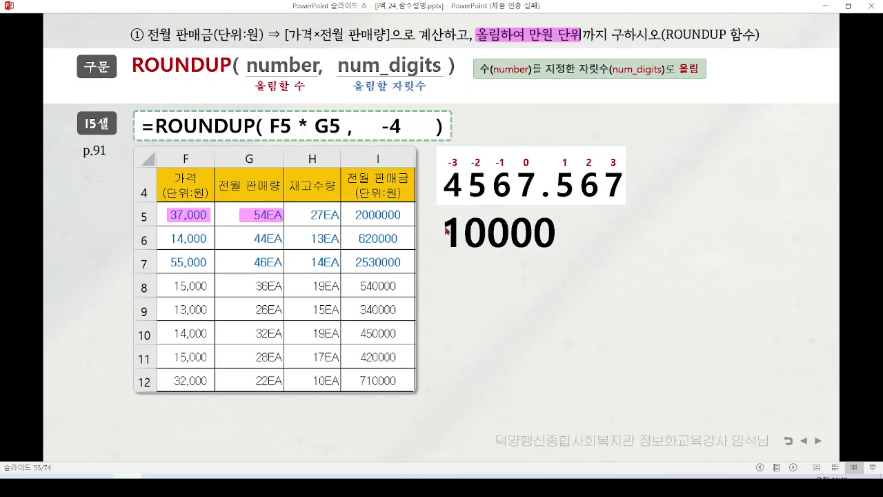
Step: Switch to the Excel workbook and enter =F5*G5 in cell I5 under 전월 판매금
key(alt+Tab)
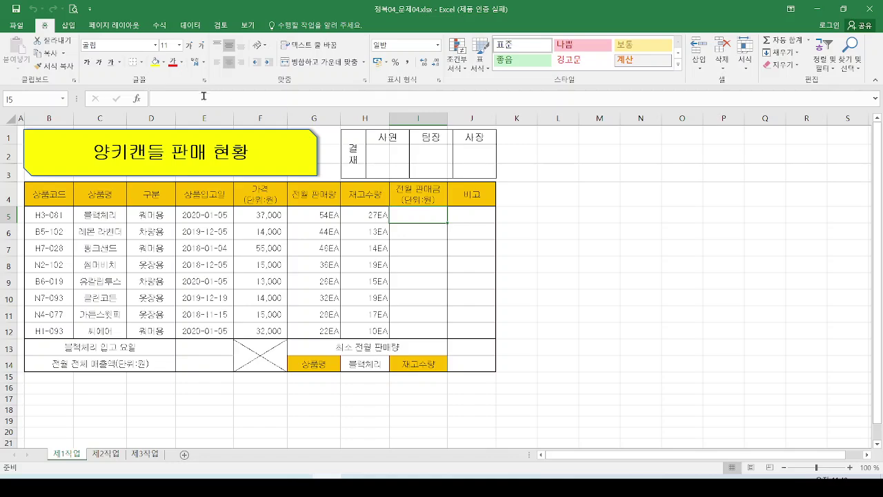
click(200, 99)
text(=)
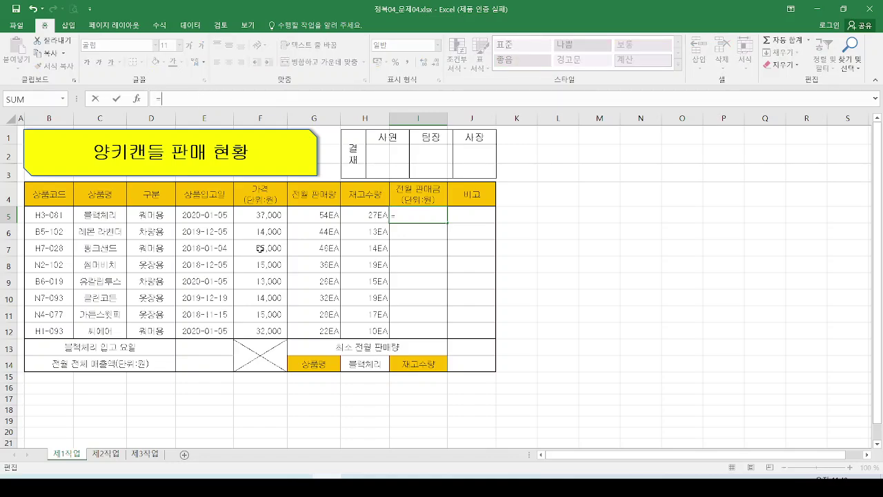
click(269, 215)
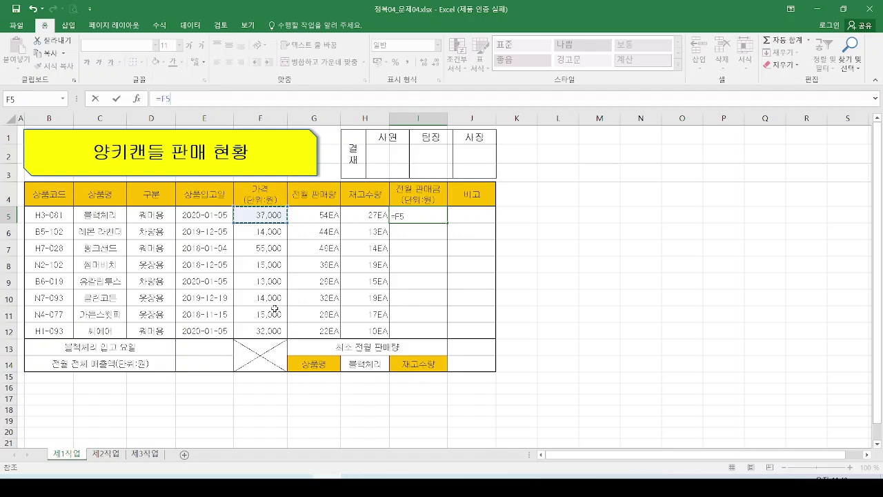
text(*)
click(321, 215)
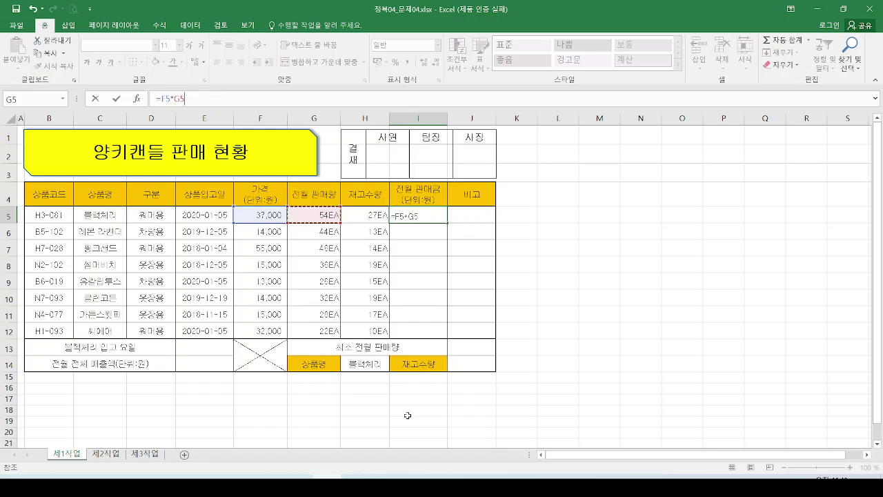
key(Return)
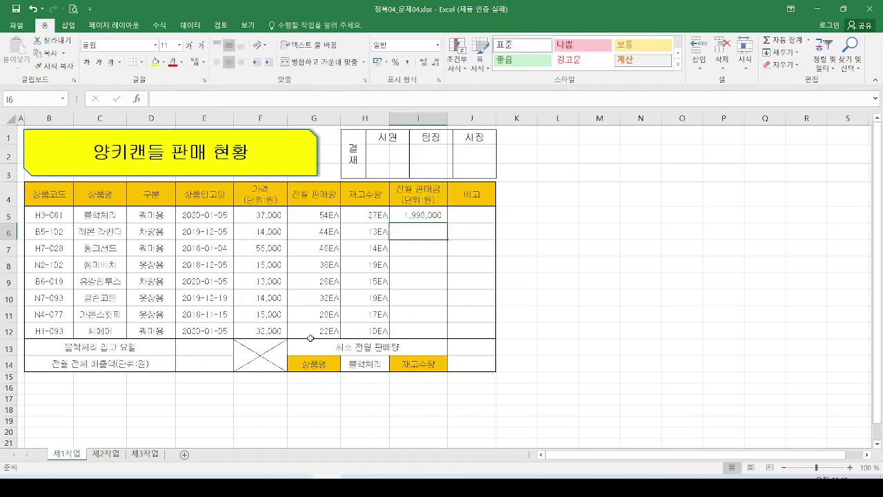
Step: Wrap the product in I5 in ROUNDUP with -4 digits, giving =ROUNDUP(F5*G5,-4)
click(408, 212)
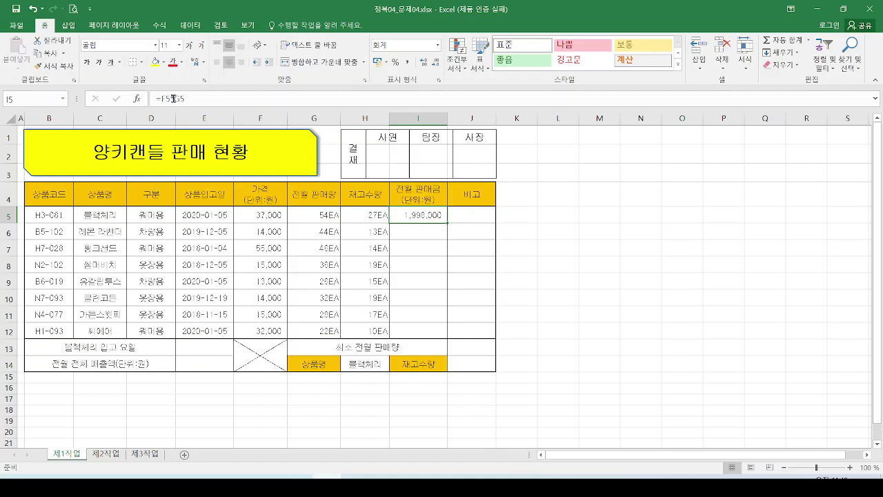
key(F2)
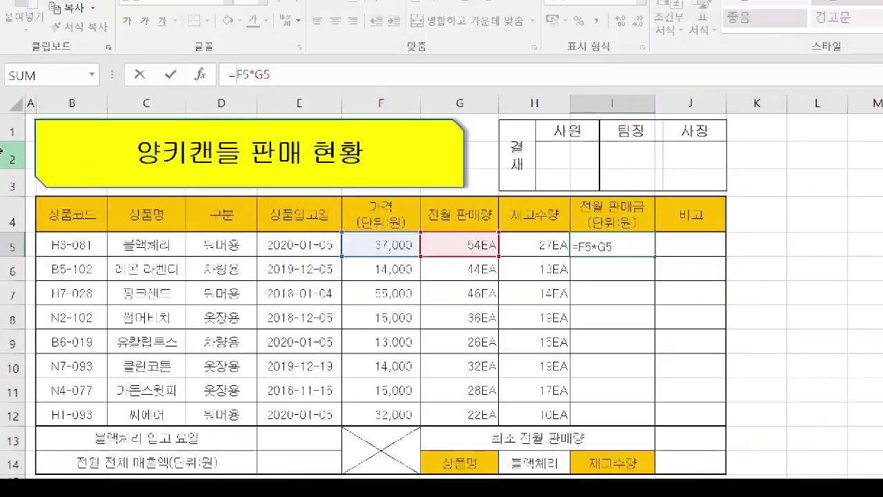
text(round)
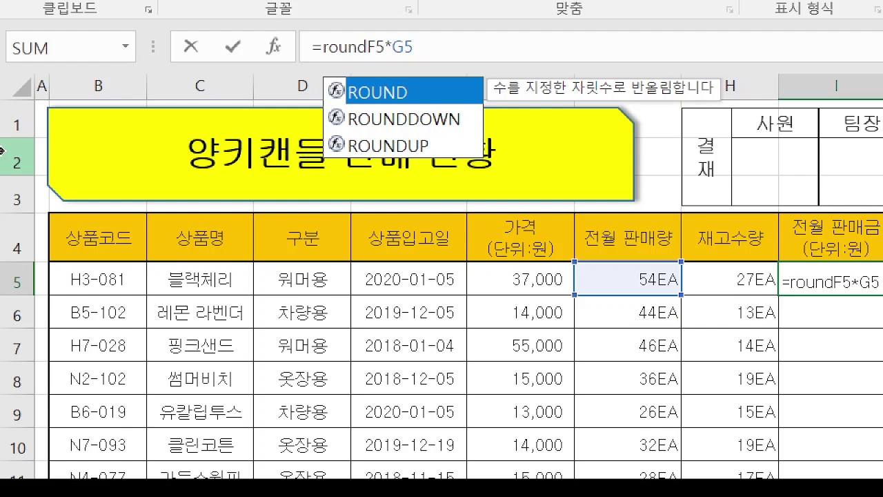
double_click(419, 147)
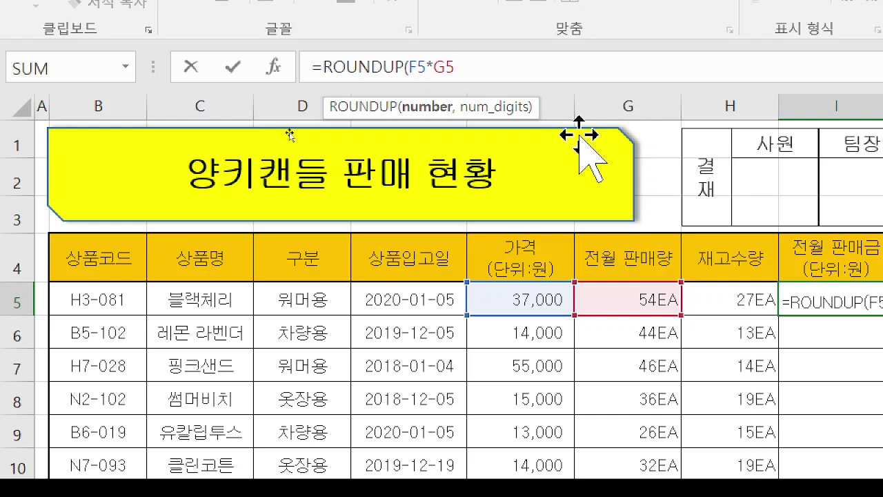
text(,)
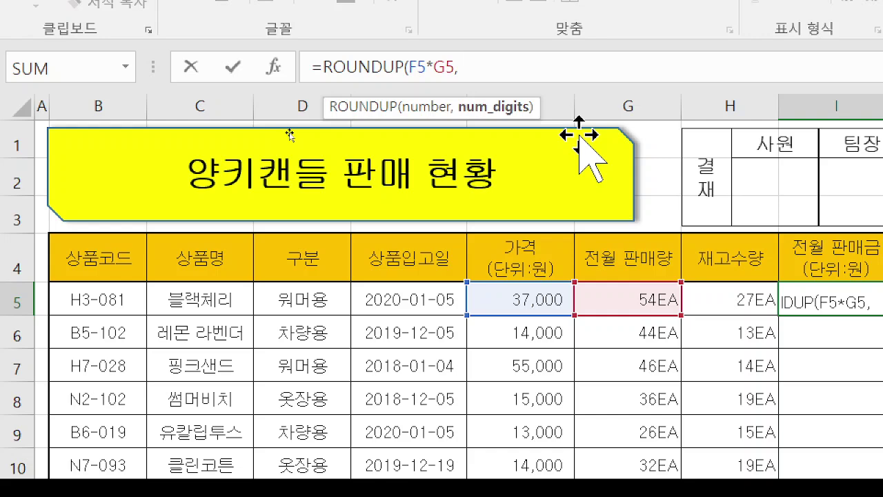
text(-4))
key(Return)
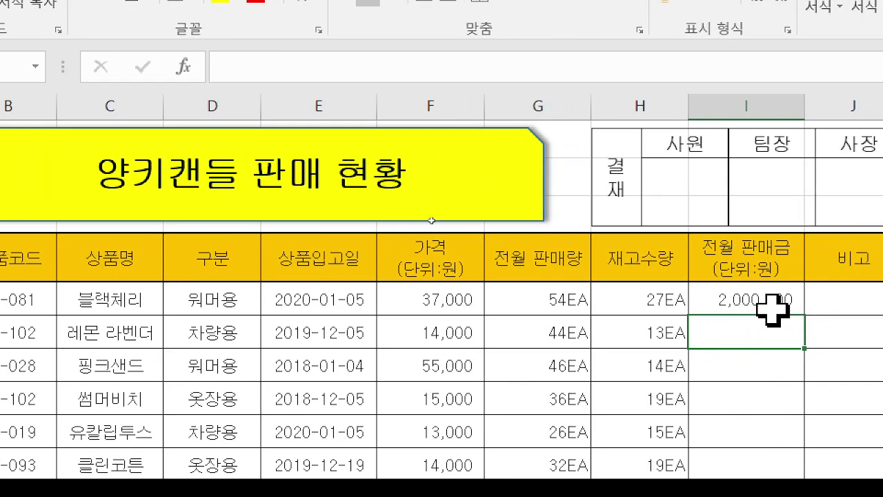
Step: Fill the ROUNDUP formula from I5 down through I12 and select cell J5
click(771, 304)
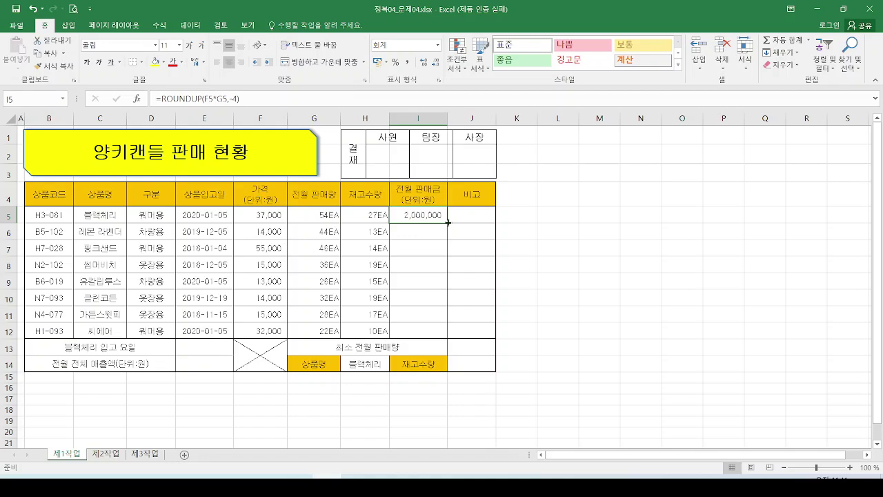
drag(448, 223, 449, 338)
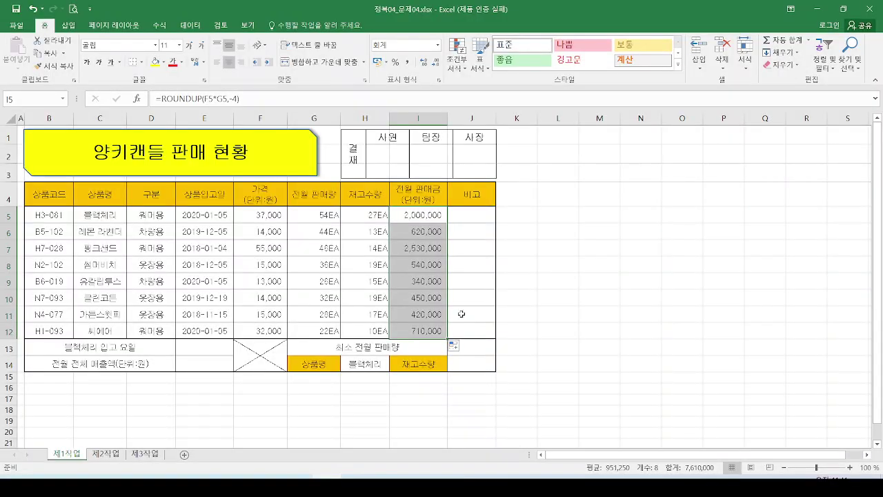
click(487, 76)
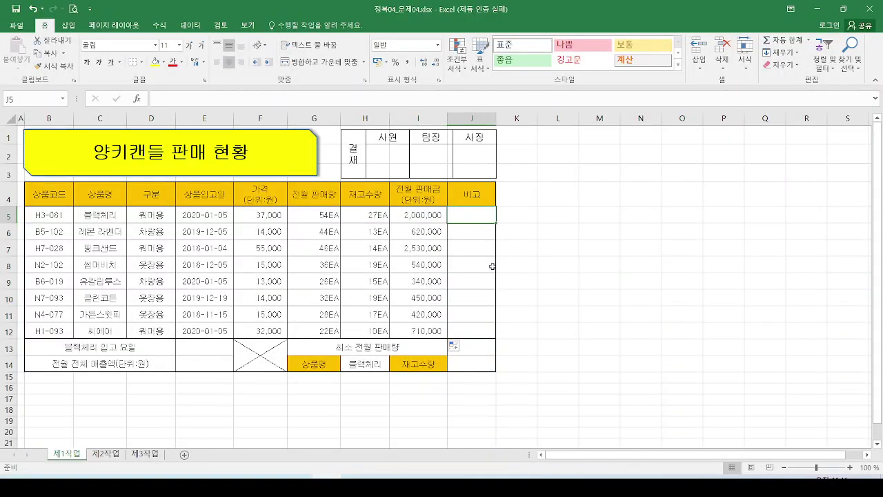
Step: Switch to the PowerPoint slide show and read the 비고 task on the 상품입고일 year with the IF and YEAR functions
key(alt+Tab)
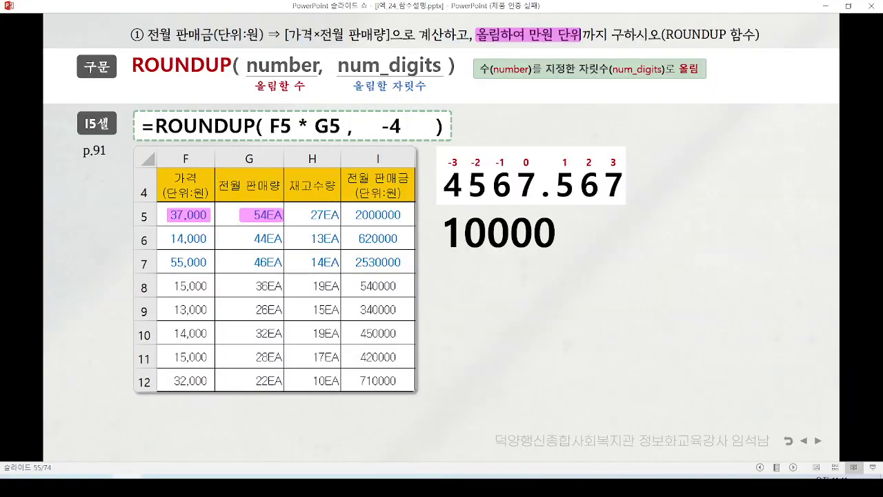
key(Right)
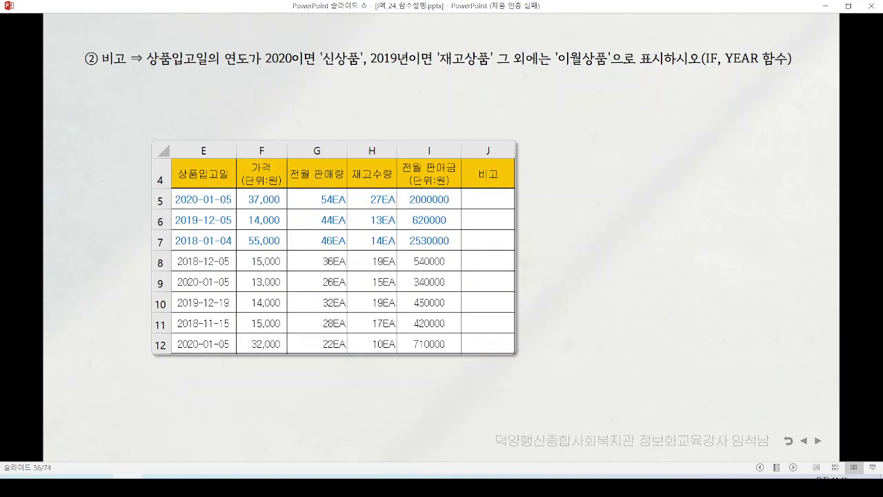
key(Right)
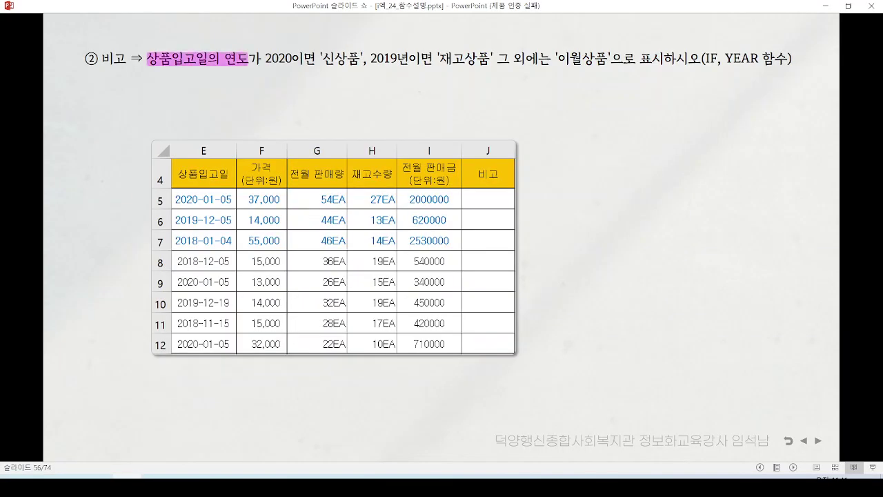
key(Right)
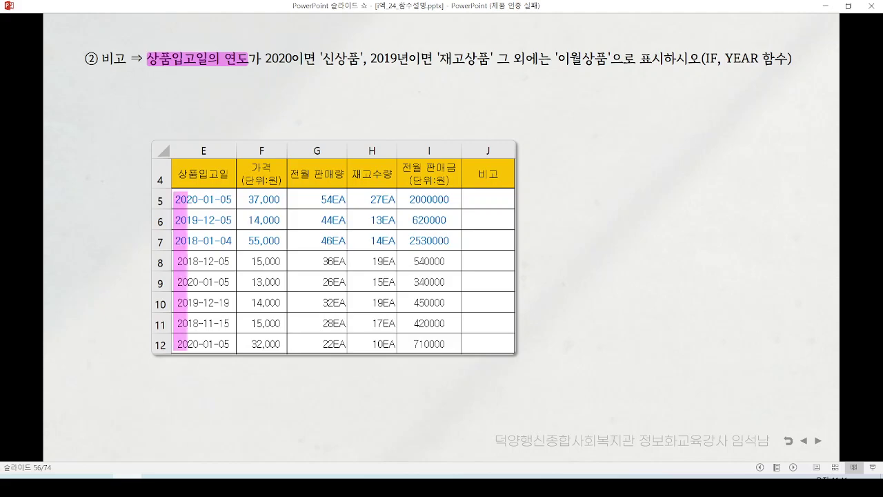
key(Right)
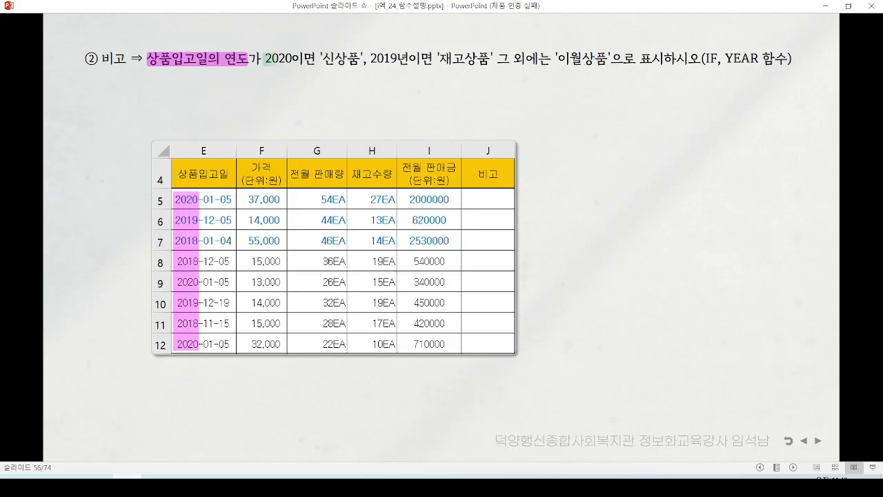
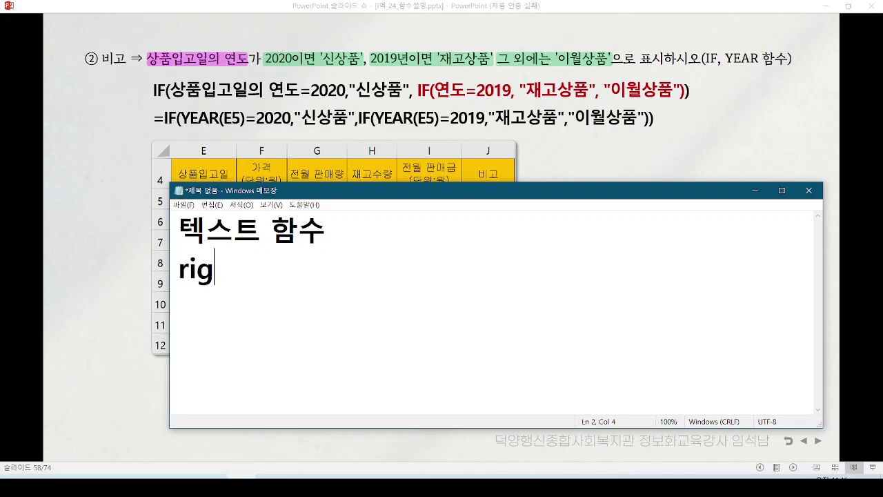
Step: Complete the second Notepad line as "right, left, mid", annotate it with an equals sign and quotation marks, and minimize Notepad
text(ft, mid)
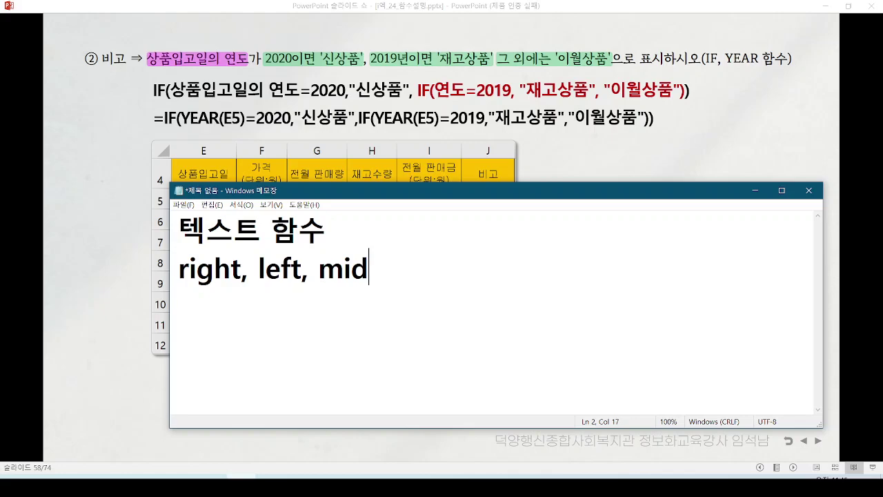
mouse_move(177, 251)
mouse_down()
mouse_move(229, 283)
mouse_move(364, 291)
mouse_move(402, 269)
mouse_up()
drag(373, 292, 412, 281)
drag(416, 231, 419, 257)
drag(431, 232, 433, 255)
drag(524, 229, 522, 246)
drag(545, 220, 543, 255)
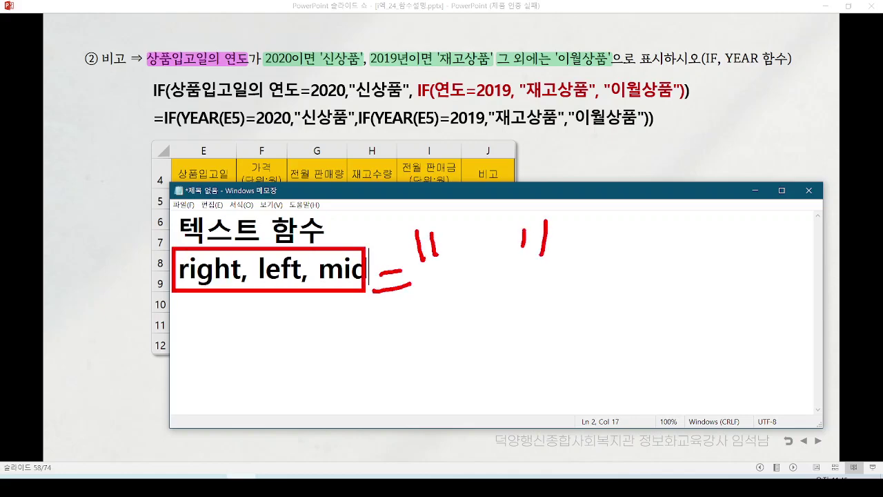
key(Escape)
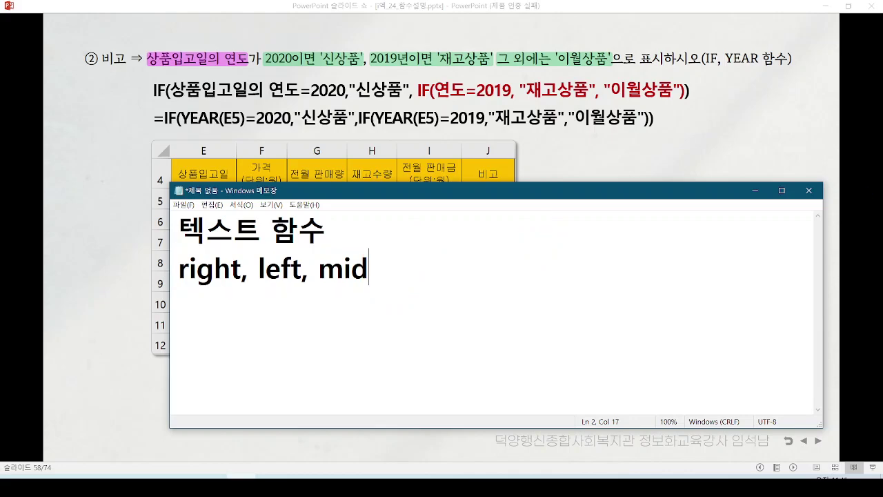
click(754, 190)
Step: Underline YEAR(E5) and circle 2020 in the slide's IF formula, add quotation strokes beneath, and erase the annotations
drag(183, 129, 233, 128)
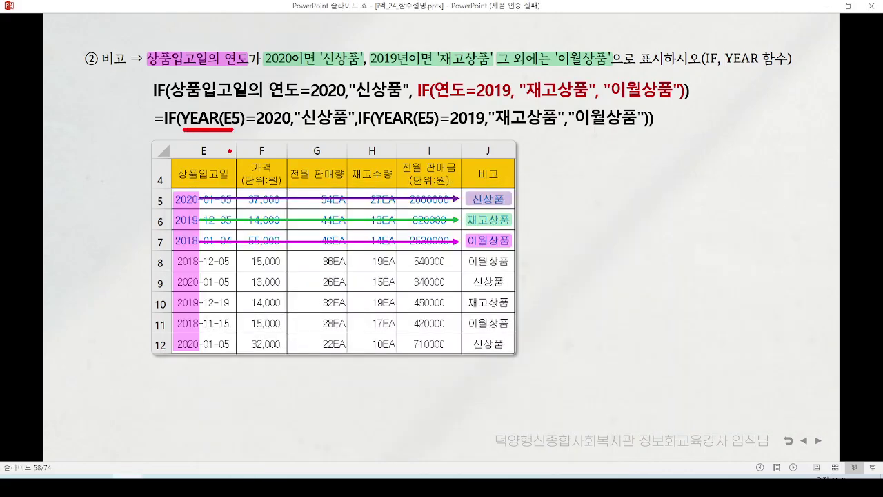
mouse_move(297, 125)
mouse_down()
mouse_move(255, 130)
mouse_move(290, 109)
mouse_up()
mouse_move(255, 148)
mouse_down()
mouse_move(258, 158)
mouse_move(299, 169)
mouse_up()
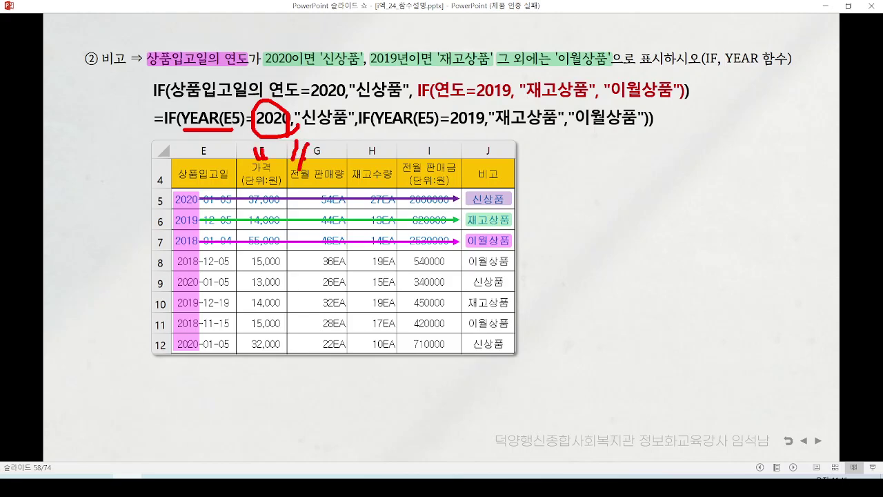
key(e)
Step: Draw arrows on the slide's formula from the YEAR(E5)=2020 condition to "신상품" and to the nested IF condition
mouse_move(174, 132)
mouse_down()
mouse_move(280, 127)
mouse_move(288, 148)
mouse_move(324, 131)
mouse_move(328, 146)
mouse_up()
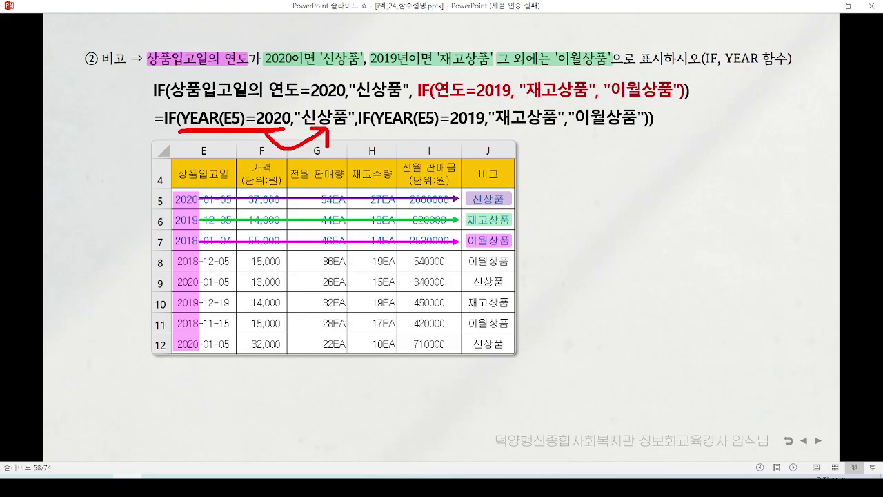
mouse_move(282, 125)
mouse_down()
mouse_move(271, 148)
mouse_move(269, 100)
mouse_move(285, 146)
mouse_move(325, 122)
mouse_up()
key(e)
drag(316, 126, 328, 136)
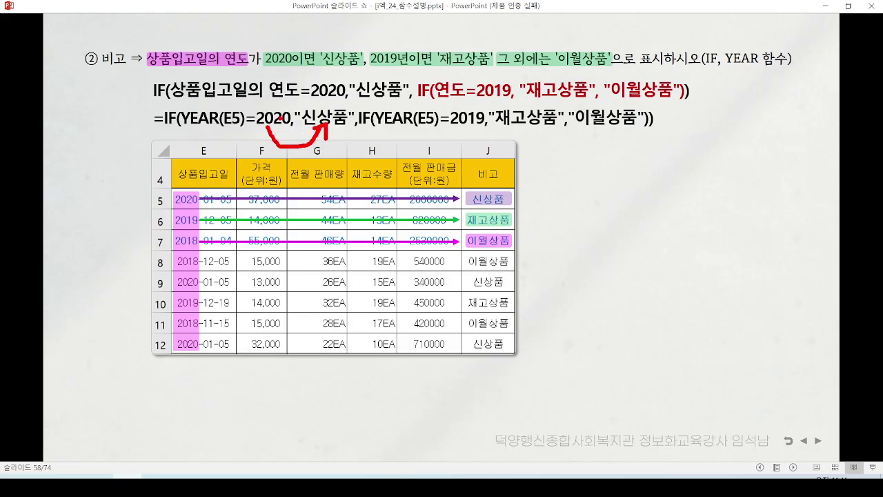
mouse_move(261, 122)
mouse_down()
mouse_move(279, 155)
mouse_move(368, 150)
mouse_move(386, 129)
mouse_move(393, 147)
mouse_move(384, 129)
mouse_move(468, 127)
mouse_move(459, 112)
mouse_move(472, 87)
mouse_up()
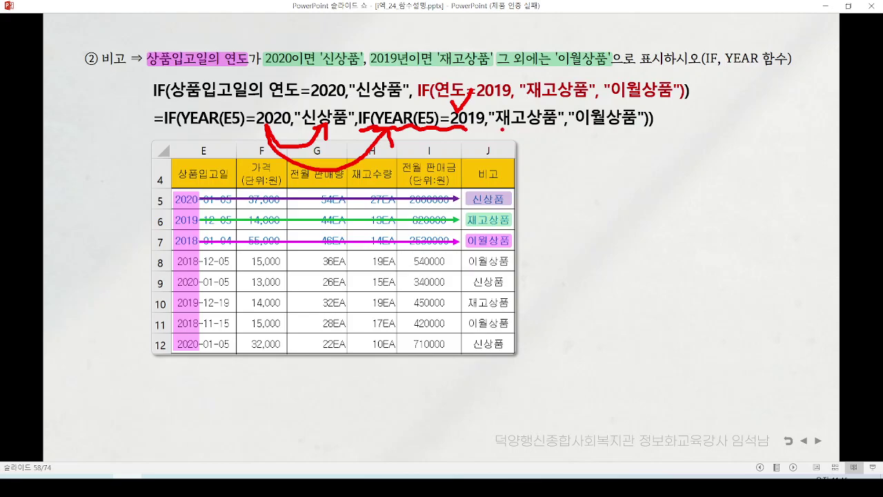
Step: Mark the nested IF's "재고상품" and "이월상품" outcomes and the matching task wording, and erase the annotations
drag(501, 128, 554, 127)
drag(458, 129, 603, 141)
mouse_move(347, 42)
mouse_down()
mouse_move(320, 77)
mouse_move(331, 73)
mouse_up()
mouse_move(429, 33)
mouse_down()
mouse_move(398, 83)
mouse_move(407, 81)
mouse_up()
mouse_move(560, 69)
mouse_down()
mouse_move(552, 29)
mouse_move(616, 94)
mouse_move(610, 103)
mouse_move(653, 92)
mouse_up()
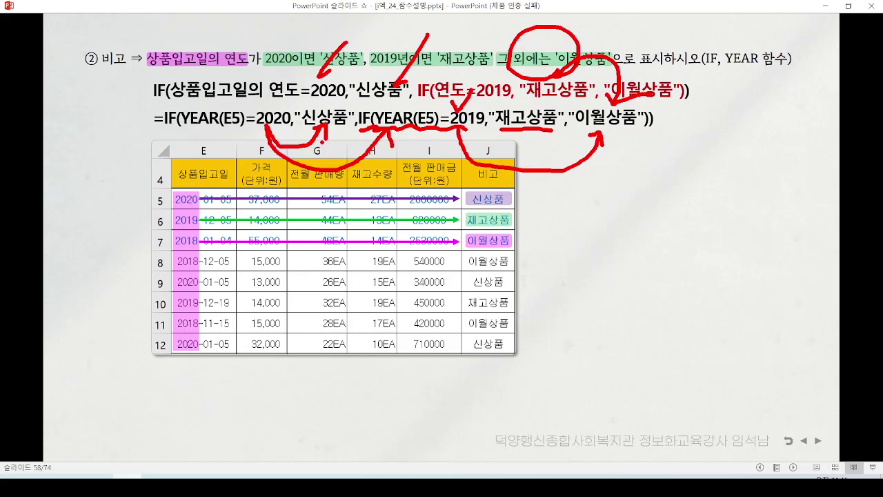
key(e)
key(Right)
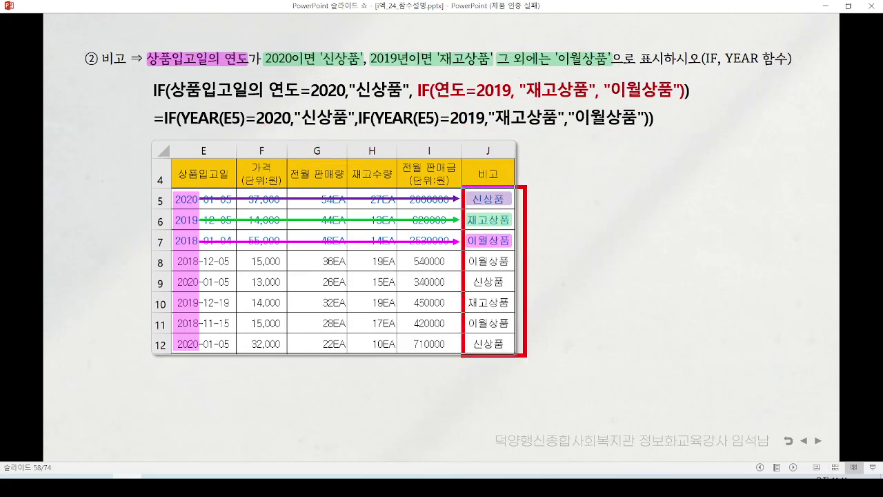
Step: Switch from the slides to the Excel workbook and enter =YEAR(E5) in cell J5 of the 비고 column
click(825, 6)
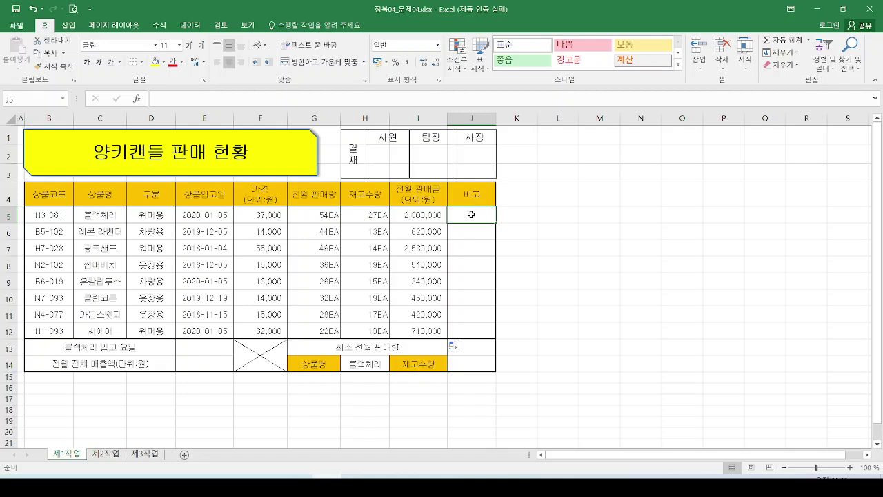
click(221, 99)
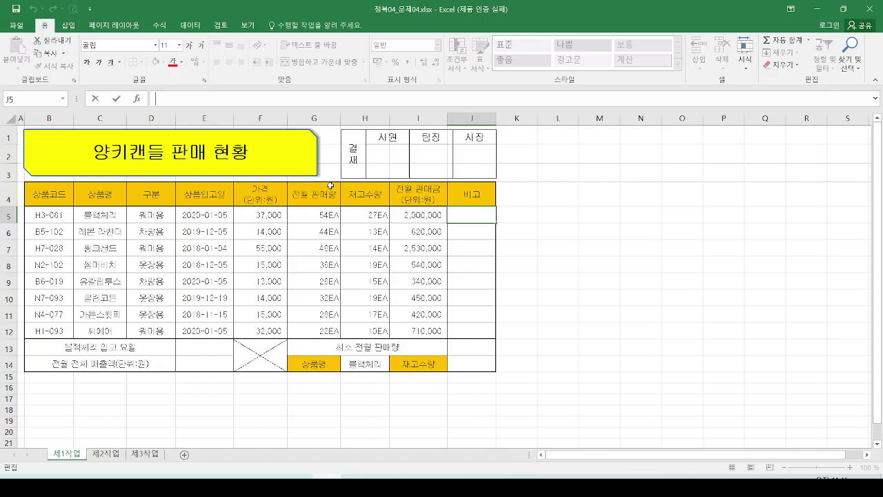
text(=)
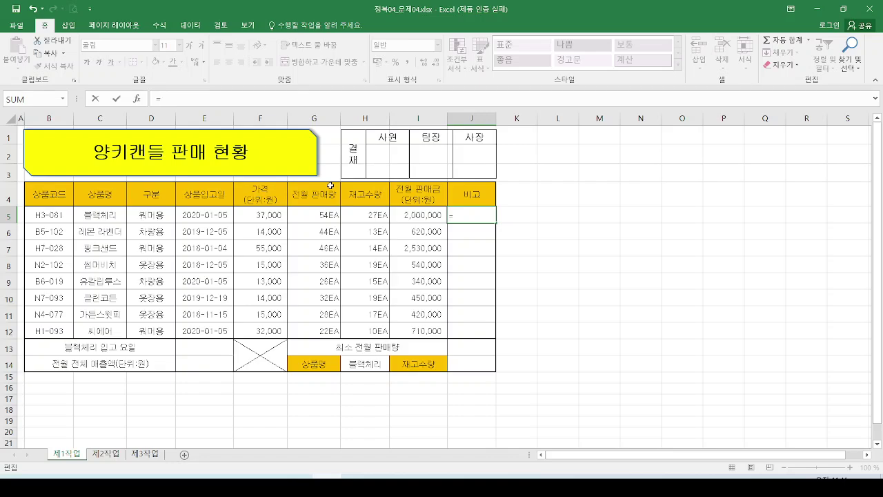
text(yea)
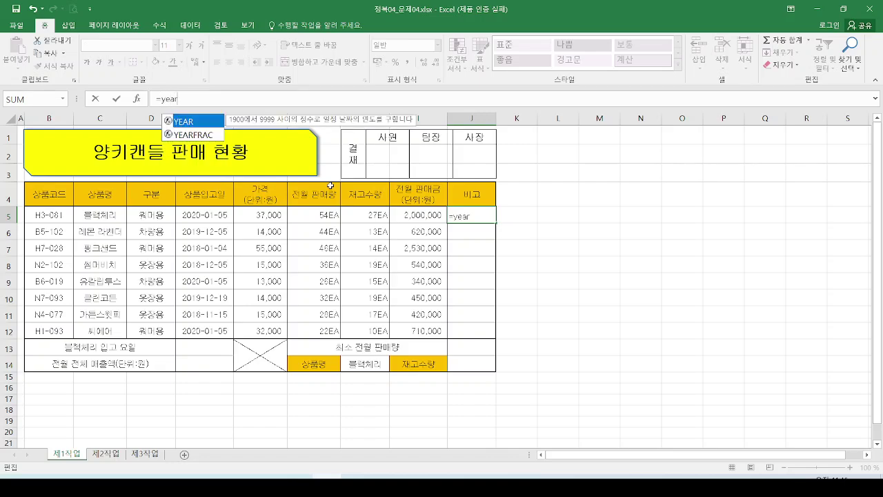
text(r)
key(Tab)
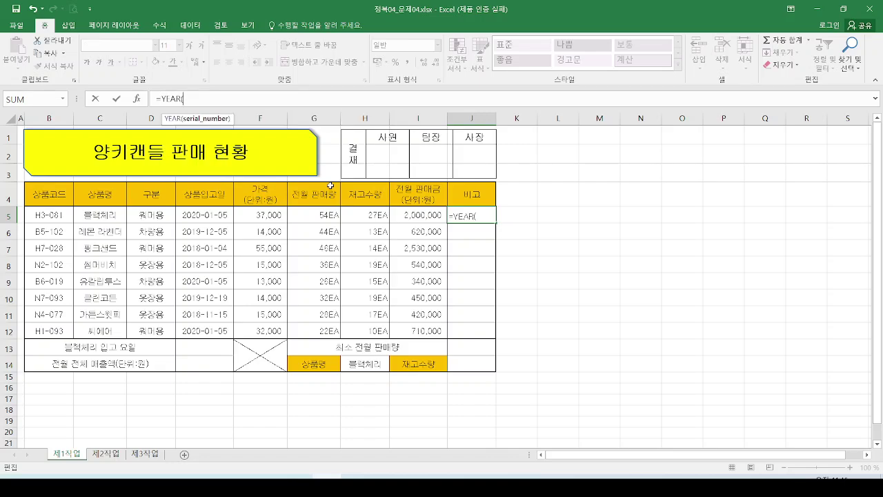
click(207, 218)
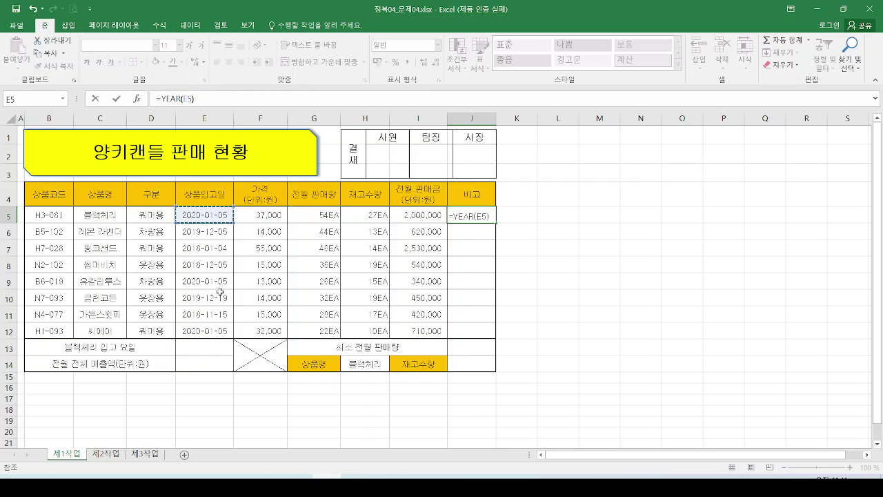
key(Return)
Step: Fill the YEAR formula from J5 down to J12 and temporarily box the filled 비고 cells in red
click(488, 214)
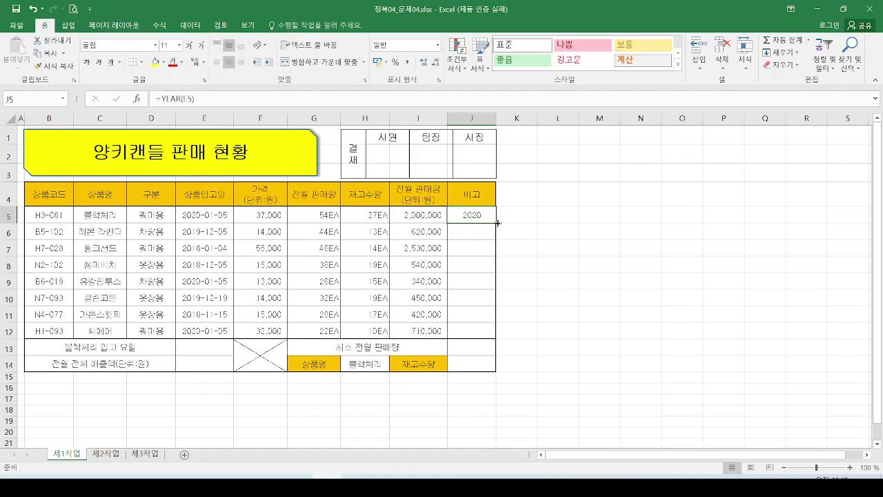
drag(497, 225, 495, 336)
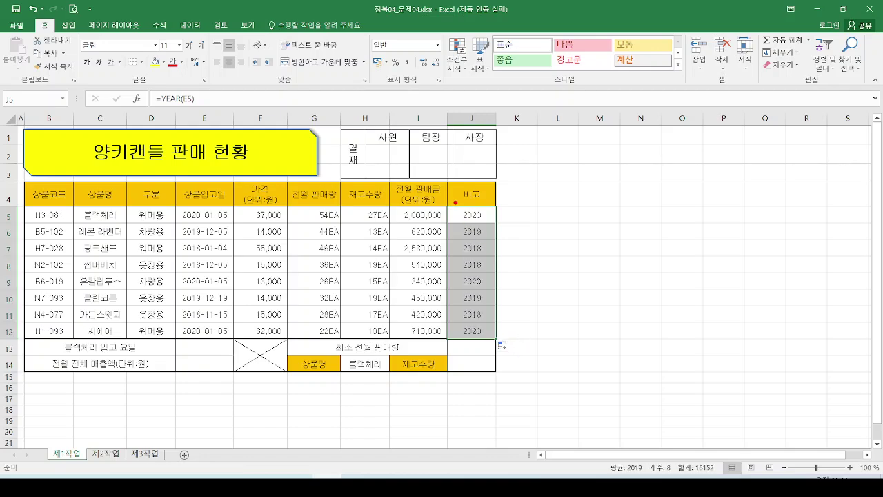
drag(456, 203, 492, 345)
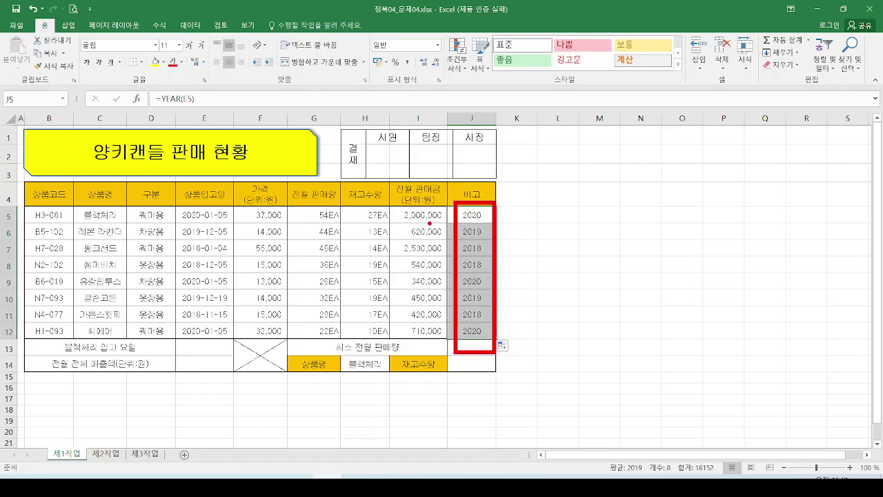
key(Escape)
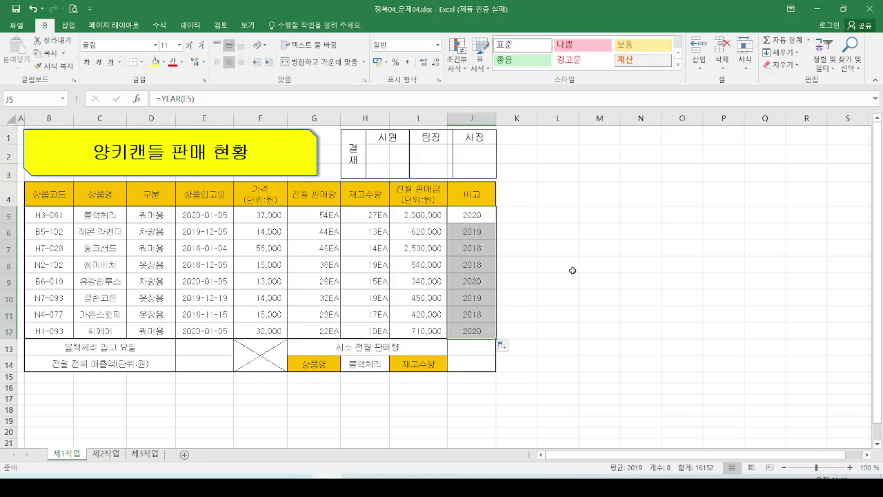
Step: Wrap J5's YEAR(E5) in an IF so the formula starts =IF(YEAR(E5)=2020,"신상품",
click(471, 214)
mouse_move(489, 220)
mouse_down()
mouse_move(500, 207)
mouse_move(493, 229)
mouse_up()
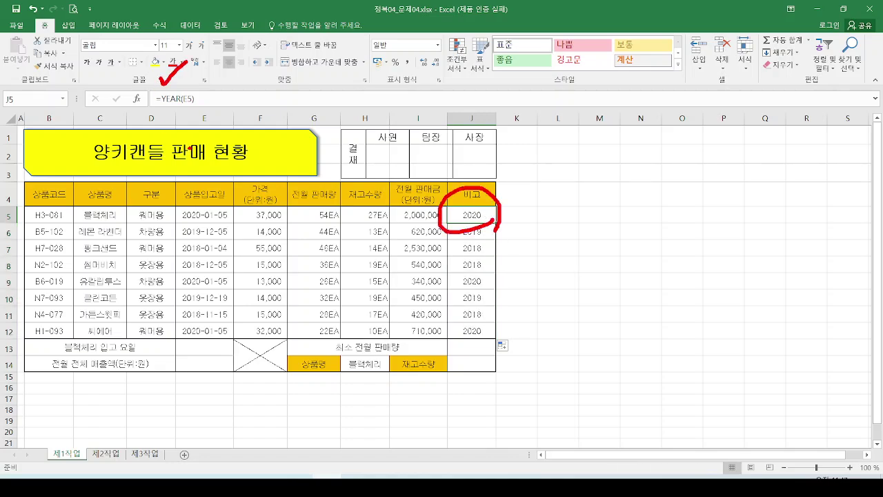
key(Escape)
click(160, 99)
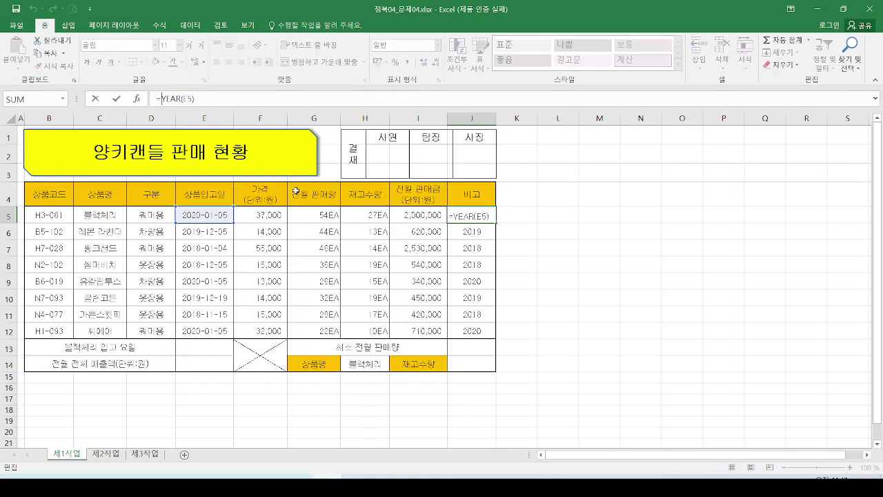
text(IF()
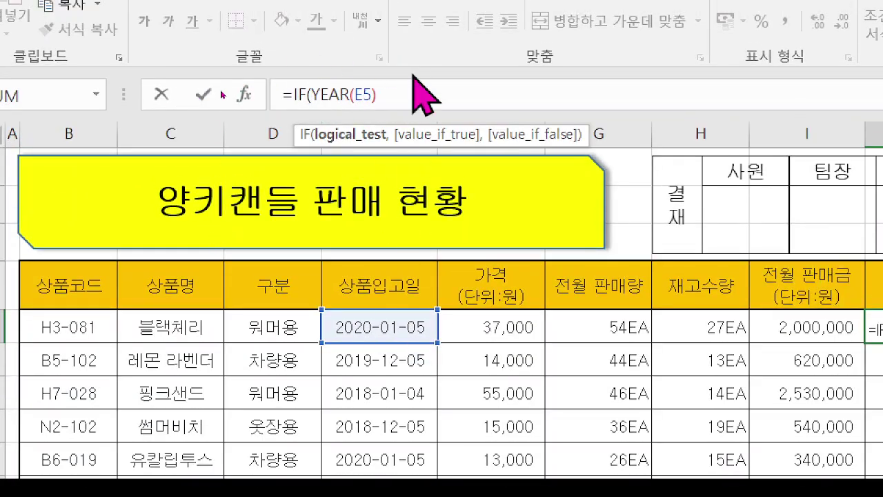
click(441, 93)
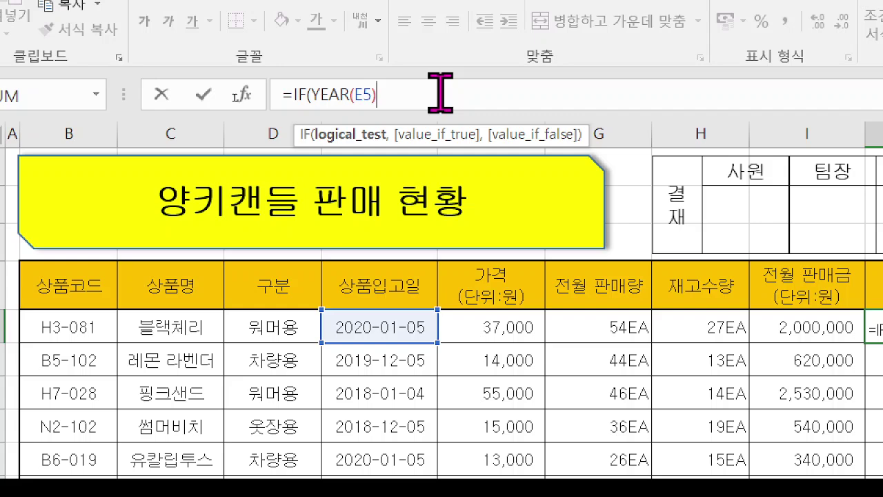
text(=2020,)
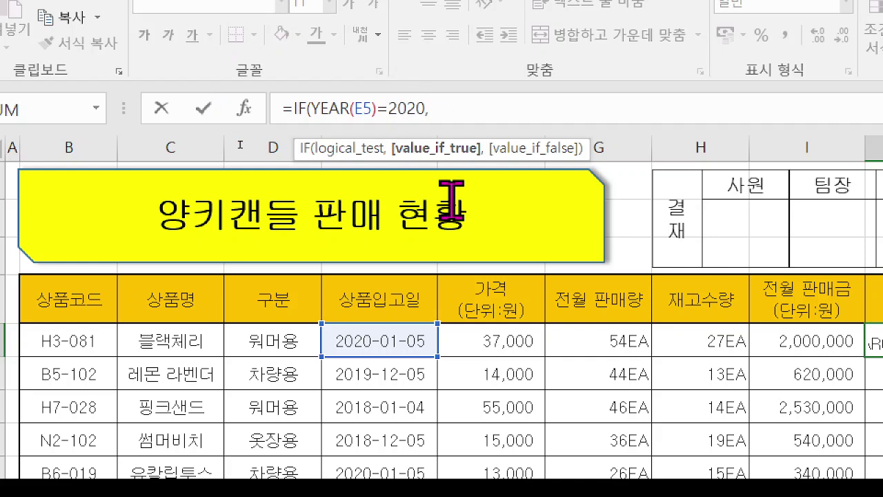
text(")
text(신상품)
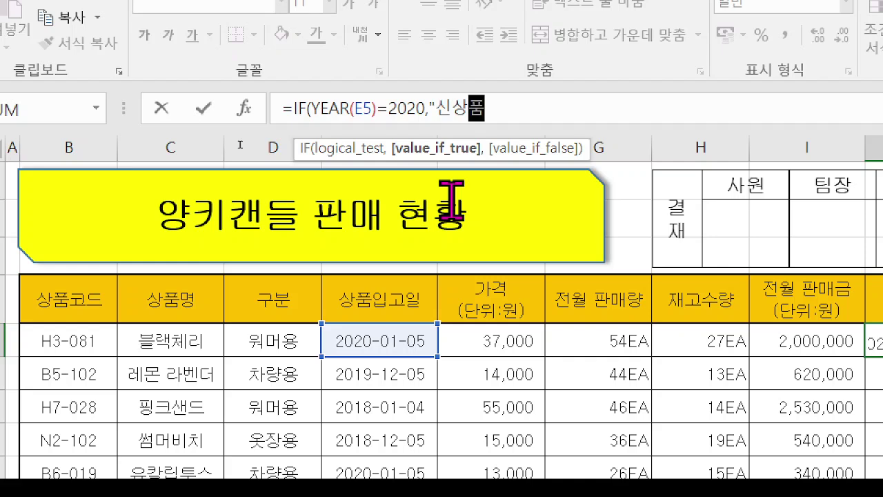
text(",)
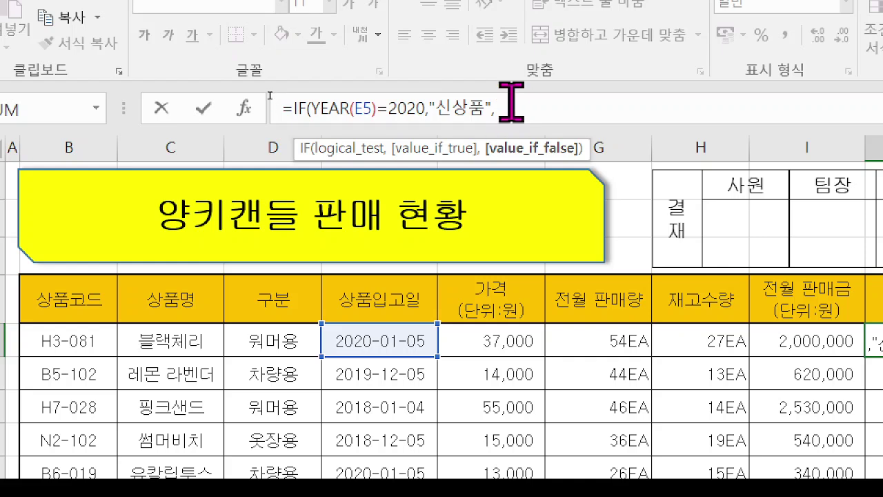
Step: Duplicate the IF(YEAR(E5)=2020,"신상품", portion at the formula's end and change the copy's year to 2019
drag(509, 103, 296, 113)
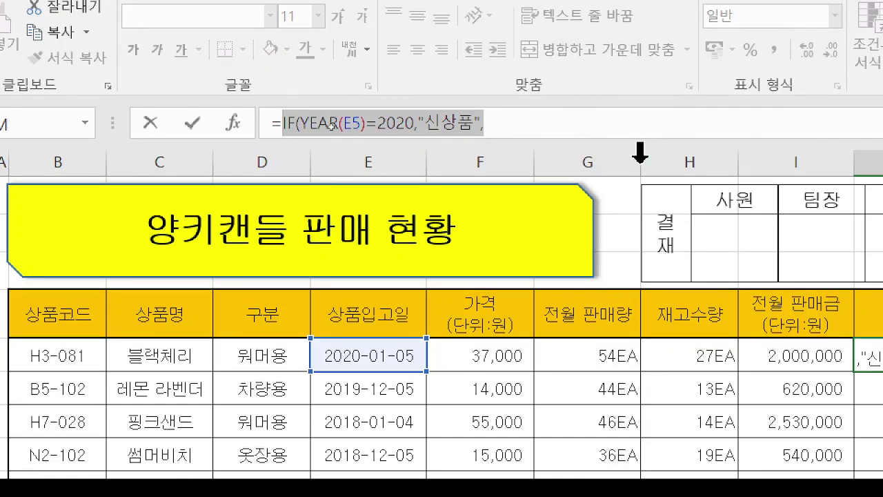
click(509, 118)
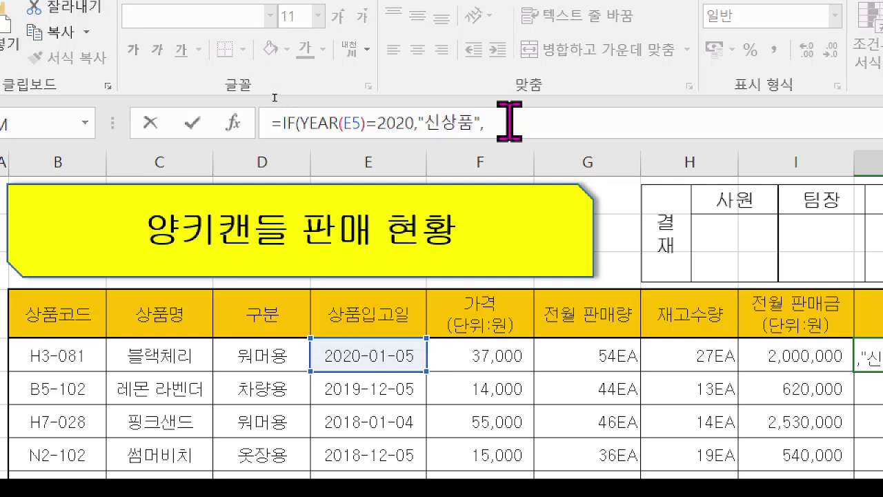
key(ctrl+v)
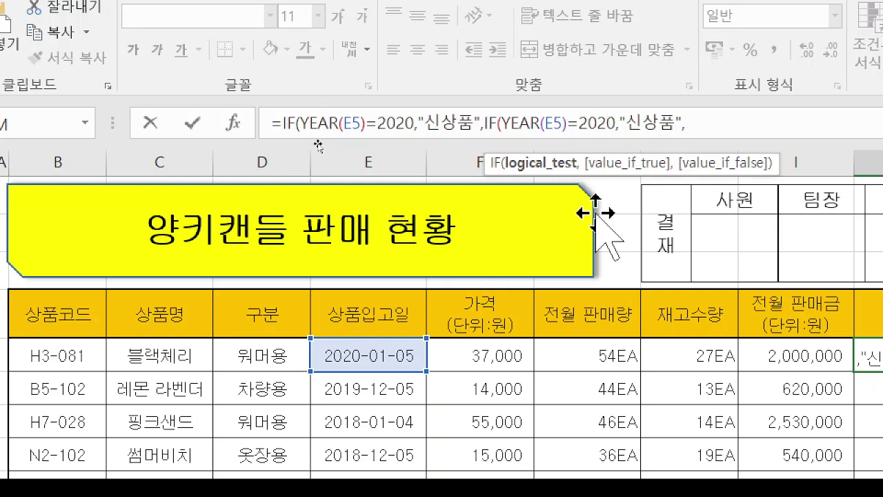
key(BackSpace)
key(BackSpace)
key(BackSpace)
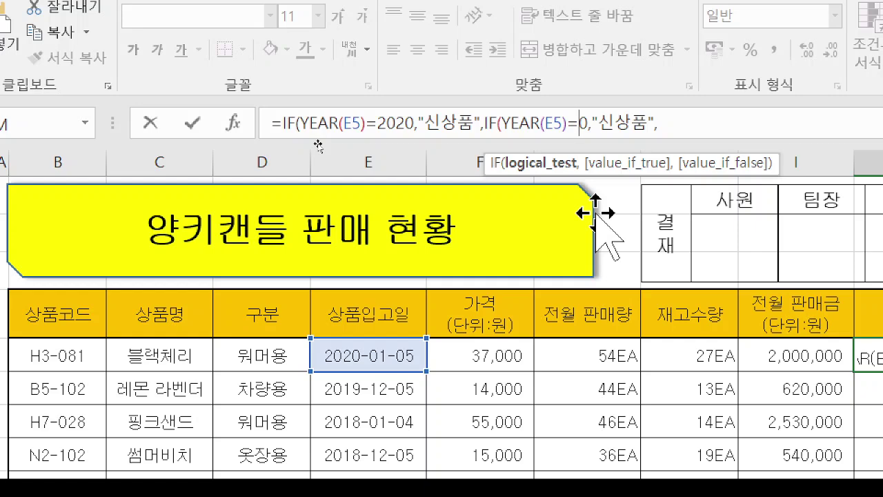
text(1)
key(BackSpace)
text(2019)
key(Delete)
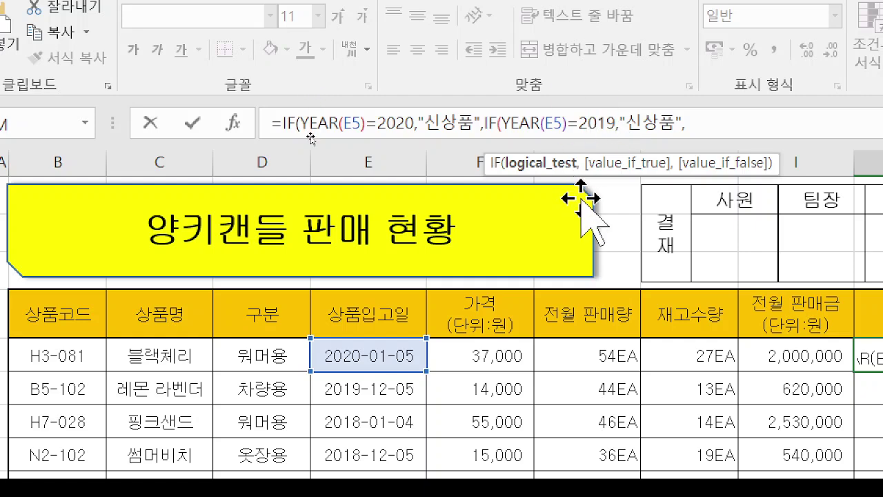
Step: Replace the nested IF's true value with 재고상품 and temporarily mark both year conditions in the formula
click(658, 122)
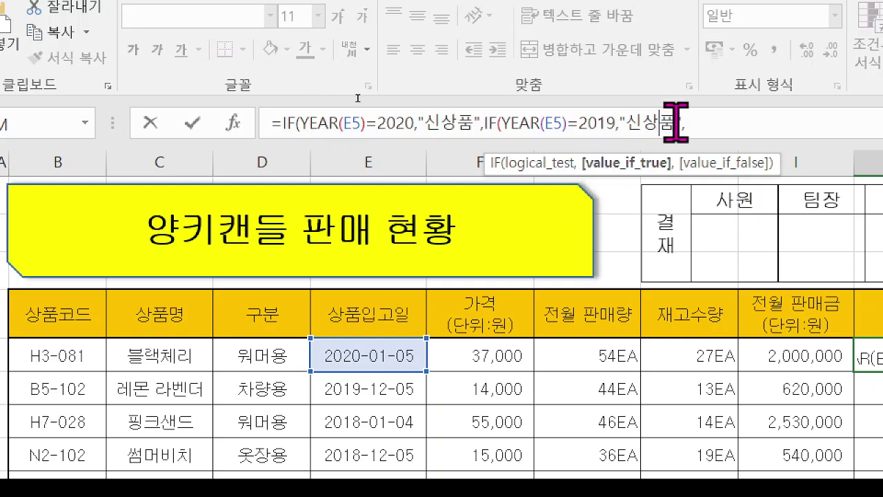
drag(672, 123, 632, 123)
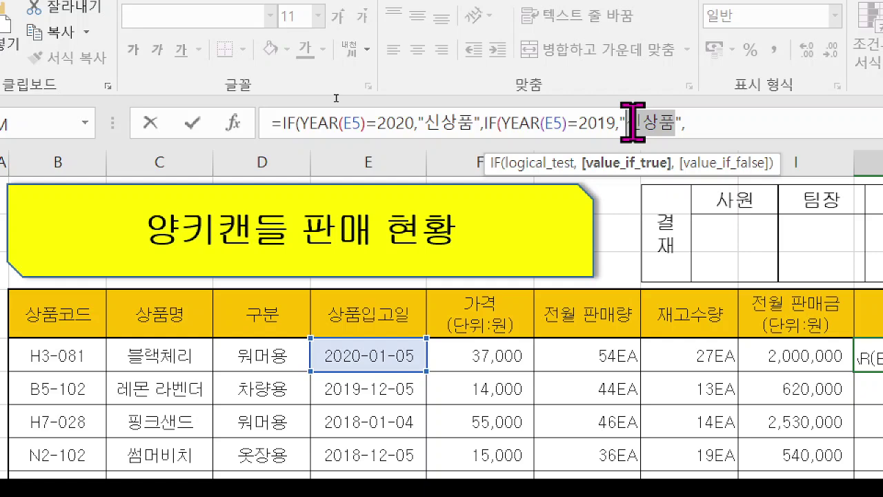
text(재고상품)
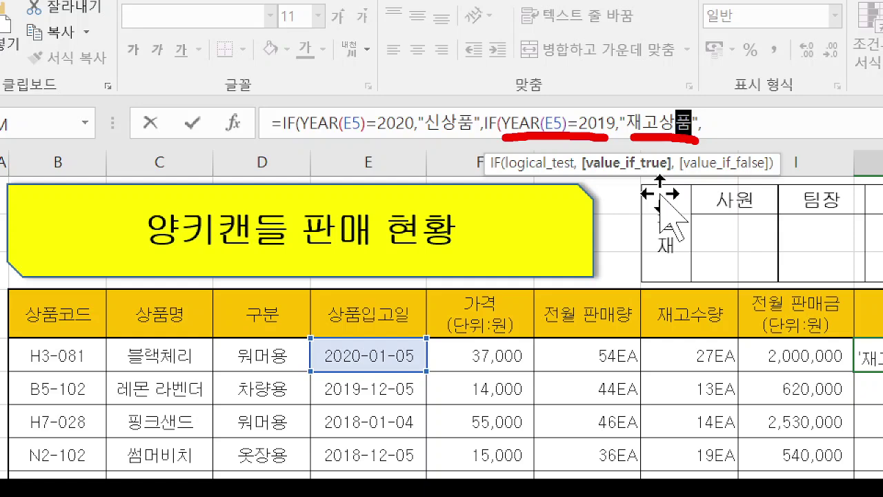
drag(399, 104, 378, 152)
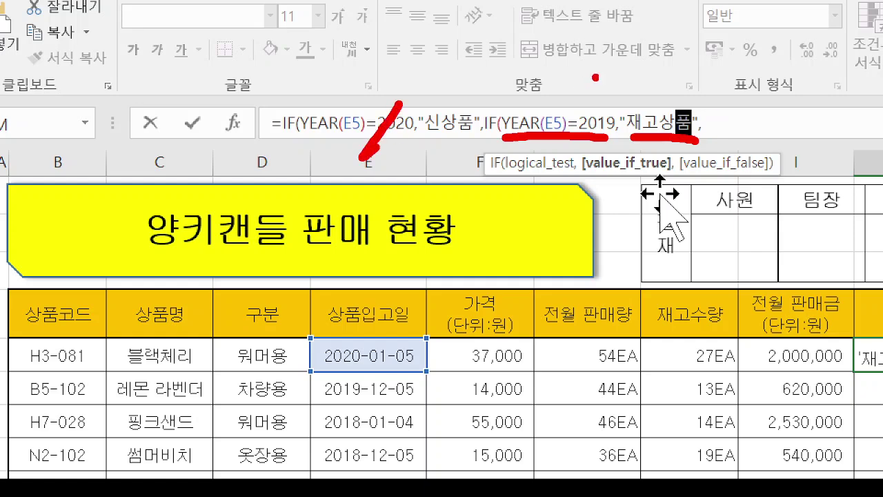
drag(605, 72, 579, 131)
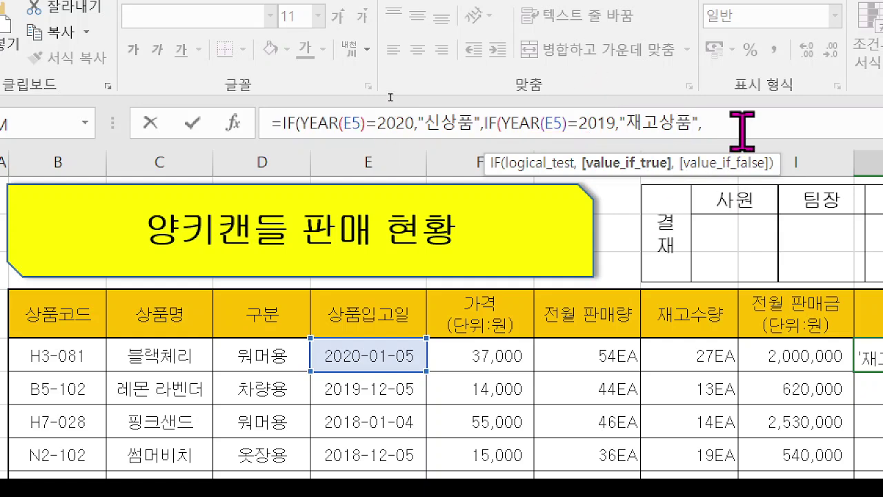
Step: Add "이월상품" as the nested IF's false value, mark the two opening parentheses, and close both IFs to commit the J5 formula
text(,)
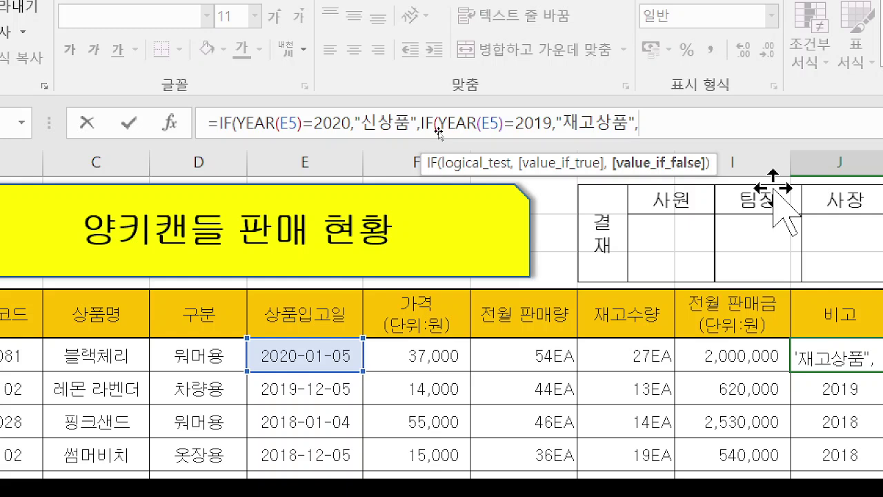
text("이월)
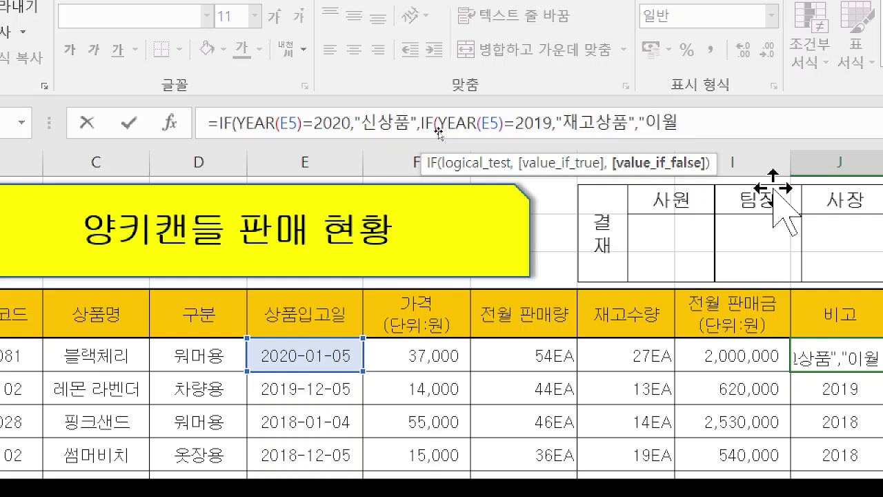
text(상품")
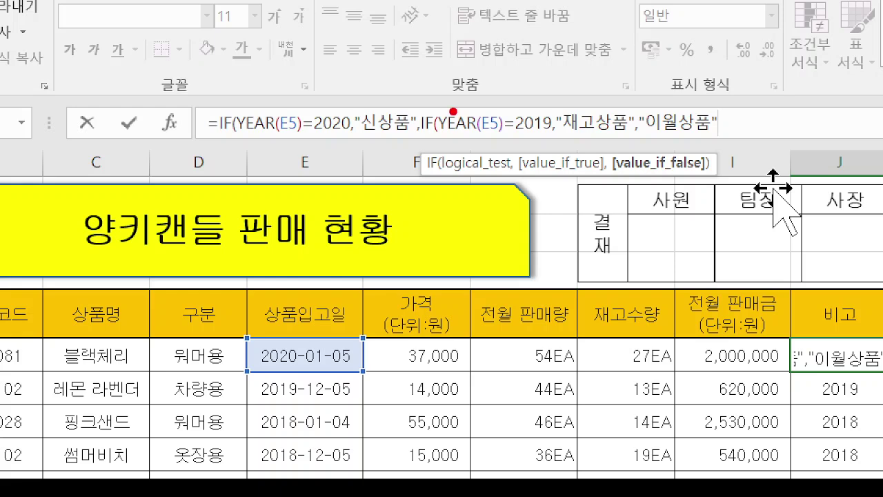
drag(452, 105, 445, 148)
drag(246, 103, 238, 153)
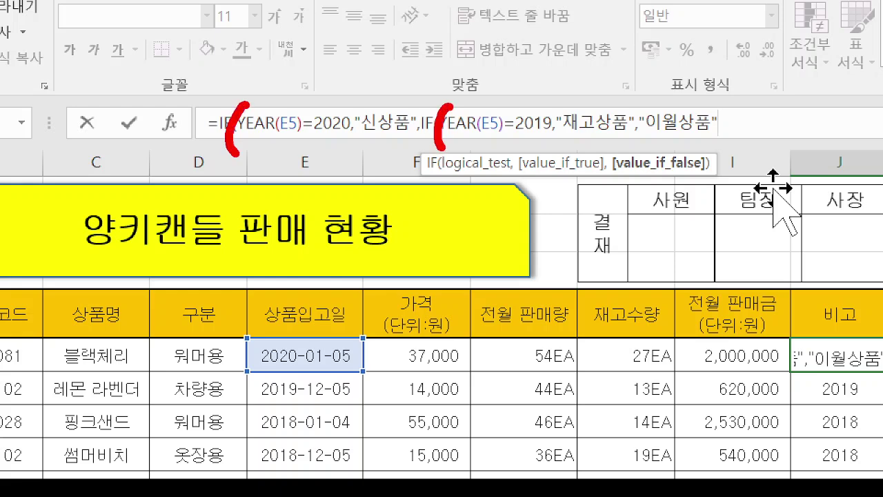
key(Escape)
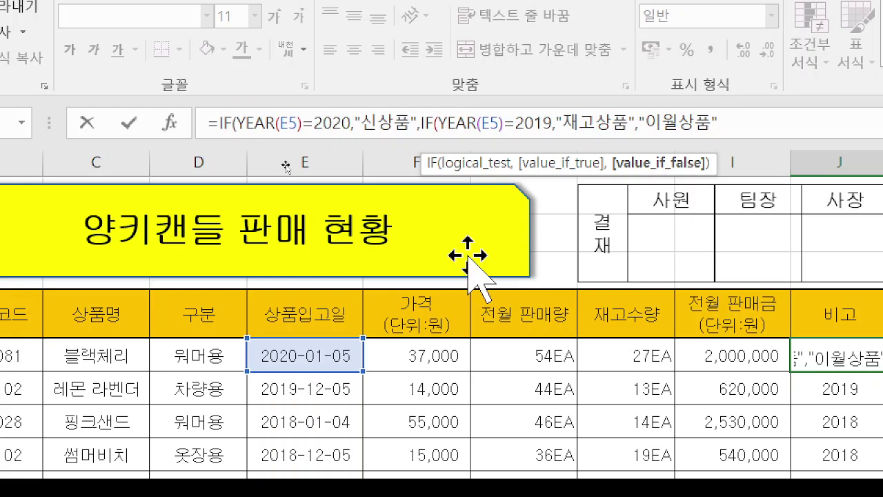
text()))
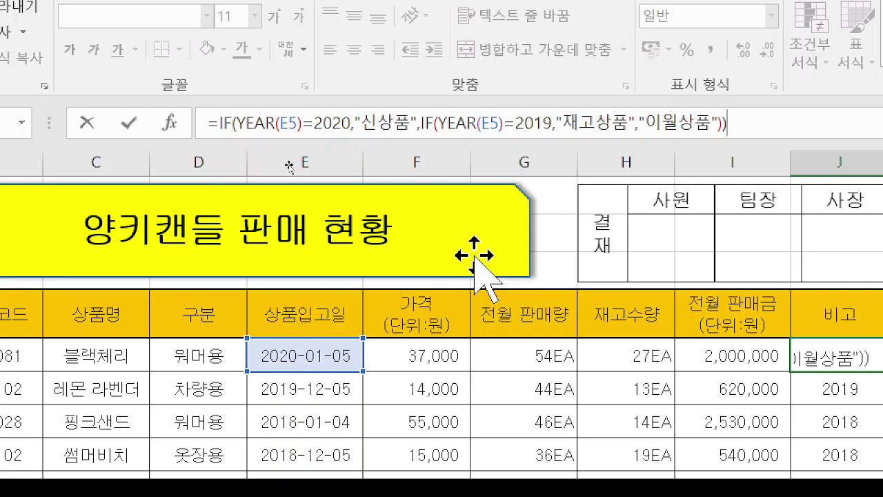
key(Return)
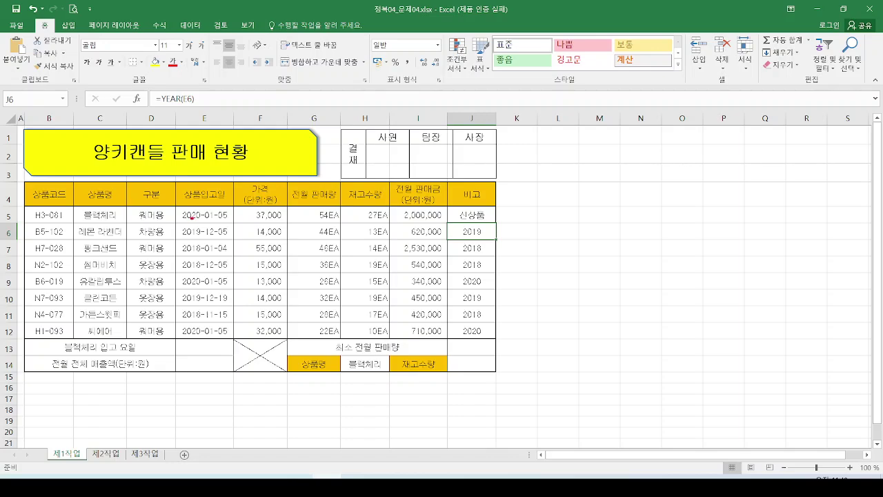
Step: Temporarily mark the 2020 year in E5, and copy J5's nested IF formula down through J12
drag(174, 203, 207, 226)
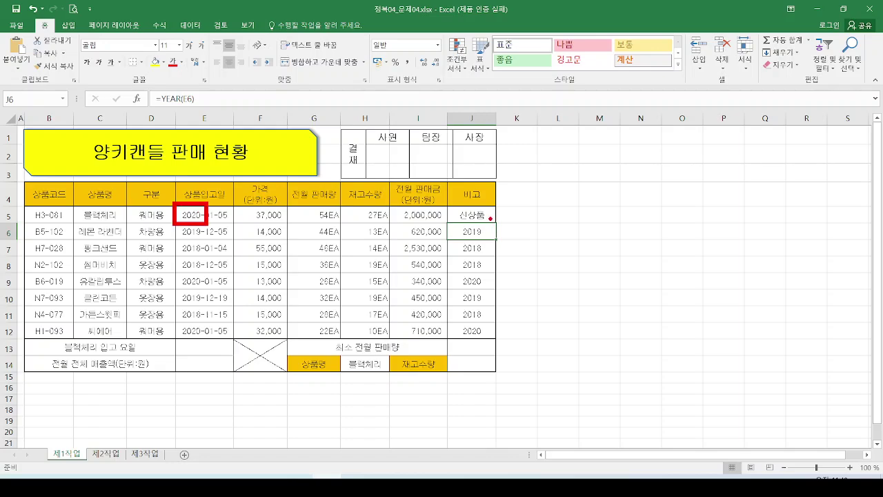
mouse_move(490, 218)
mouse_down()
mouse_move(493, 203)
mouse_move(494, 226)
mouse_up()
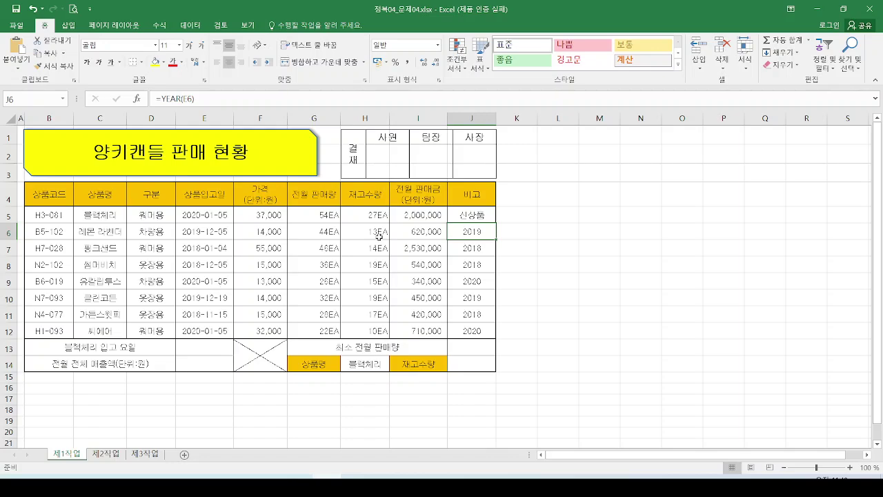
click(481, 208)
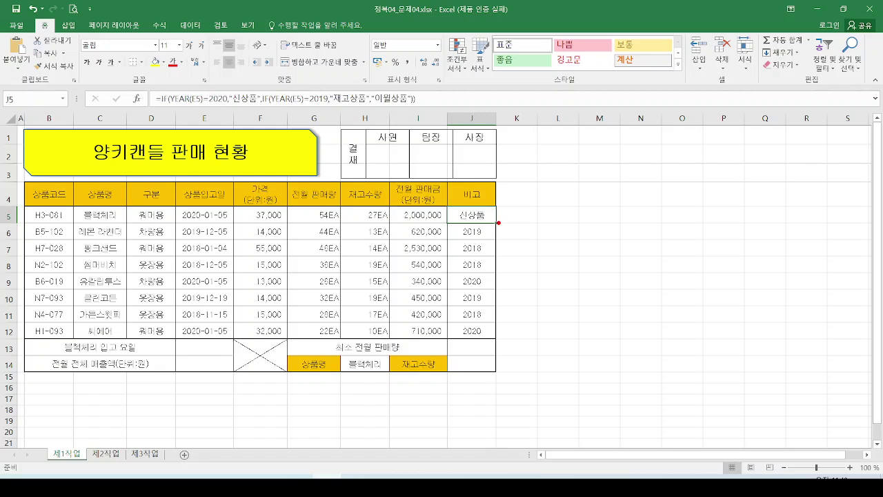
mouse_move(495, 230)
mouse_down()
mouse_move(496, 204)
mouse_move(492, 338)
mouse_up()
key(Escape)
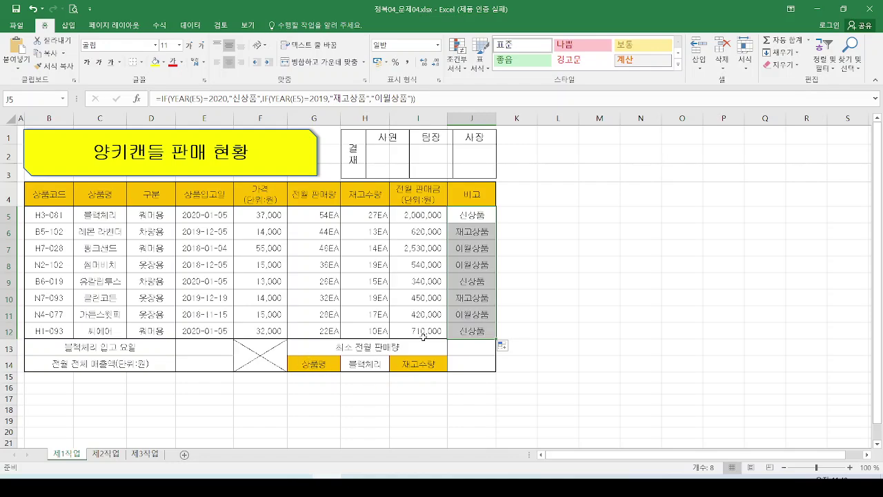
Step: Select E13 and temporarily mark the 블랙체리 입고 요일 label beside it
click(183, 340)
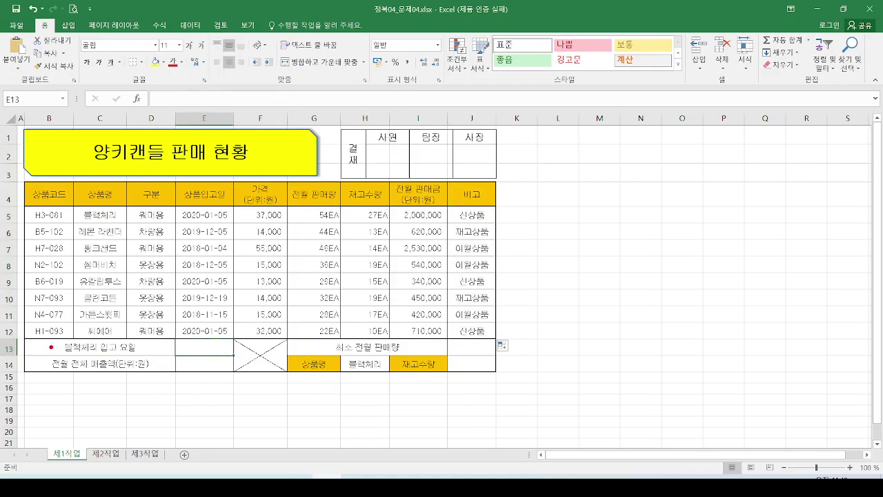
mouse_move(50, 340)
mouse_down()
mouse_move(118, 361)
mouse_move(154, 359)
mouse_up()
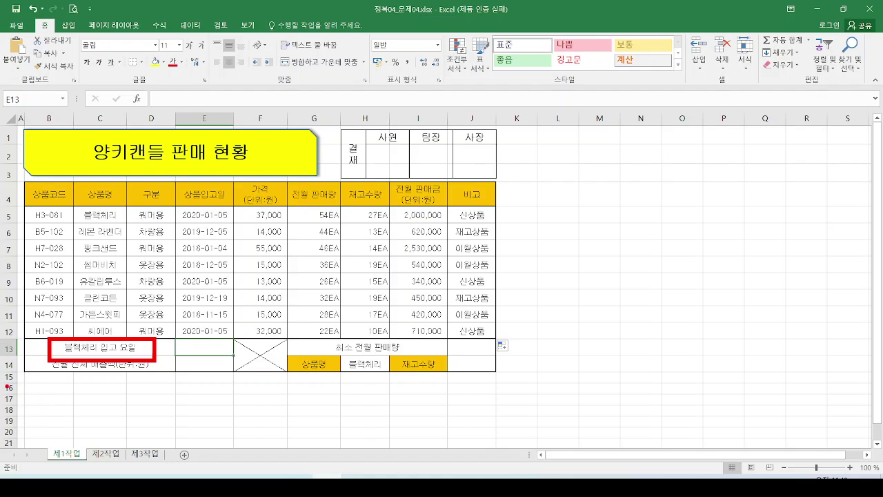
key(Escape)
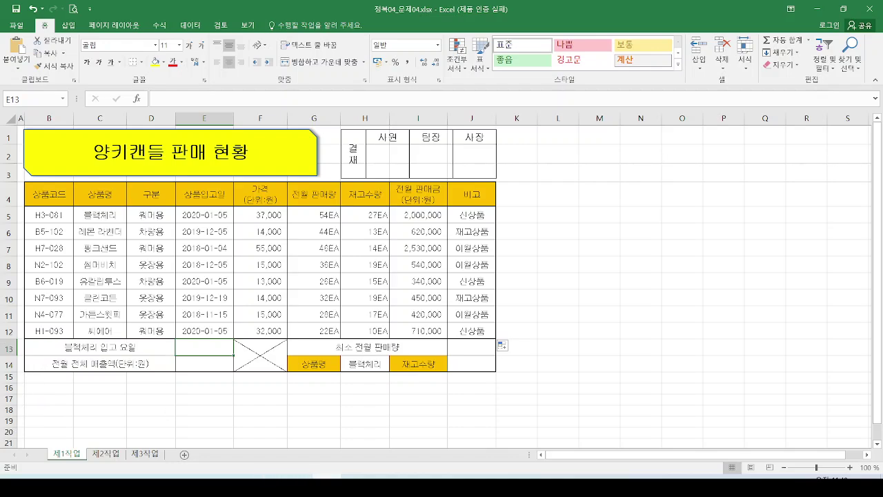
Step: Switch to the PowerPoint slide show, advance to task ③ and mark 요일, CHOOSE, WEEKDAY, the 월요일 example and the 일요일 answer
key(alt+Tab)
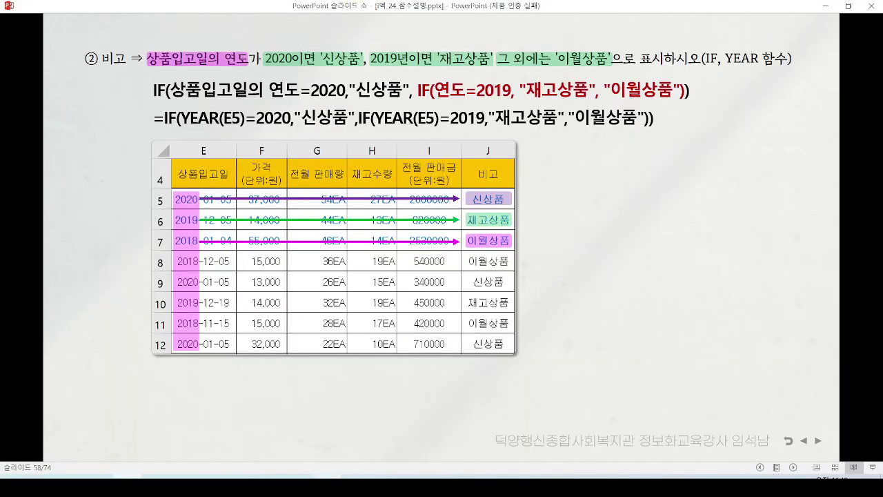
key(Right)
key(Right)
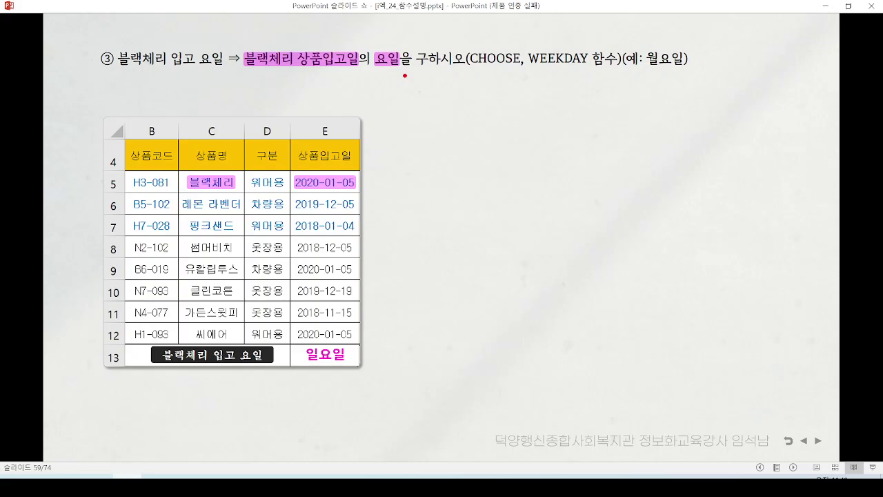
mouse_move(399, 81)
mouse_down()
mouse_move(412, 30)
mouse_move(420, 79)
mouse_up()
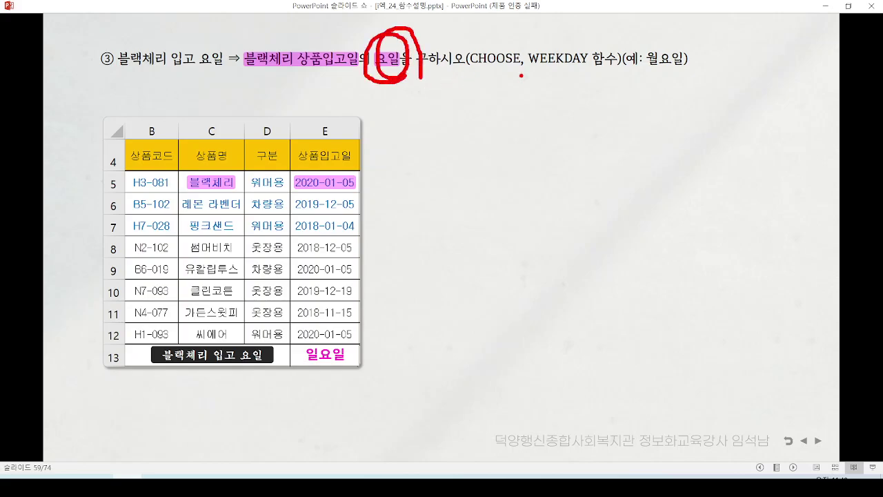
drag(470, 64, 590, 70)
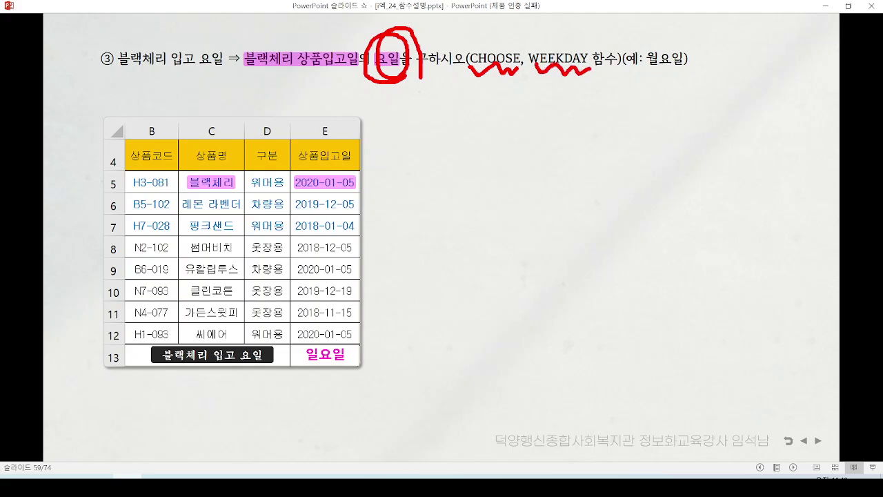
mouse_move(694, 72)
mouse_down()
mouse_move(645, 31)
mouse_move(681, 97)
mouse_move(392, 281)
mouse_move(353, 341)
mouse_move(366, 343)
mouse_up()
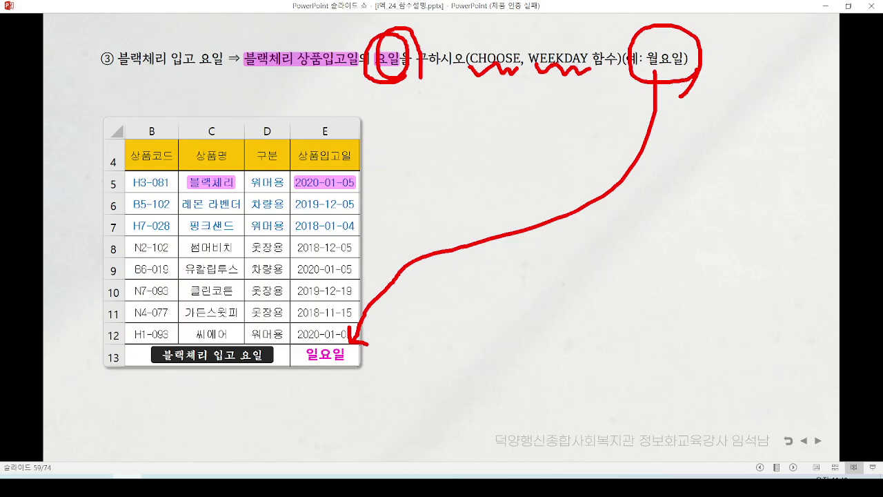
mouse_move(344, 360)
mouse_down()
mouse_move(348, 346)
mouse_move(345, 362)
mouse_up()
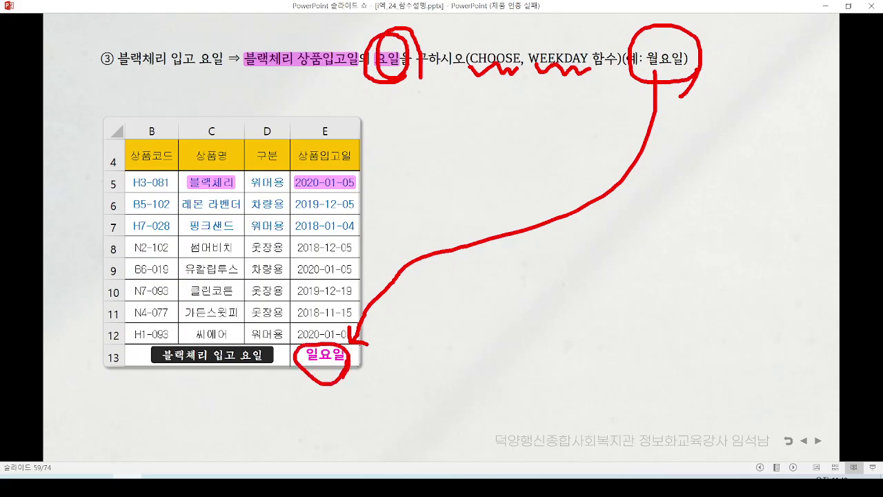
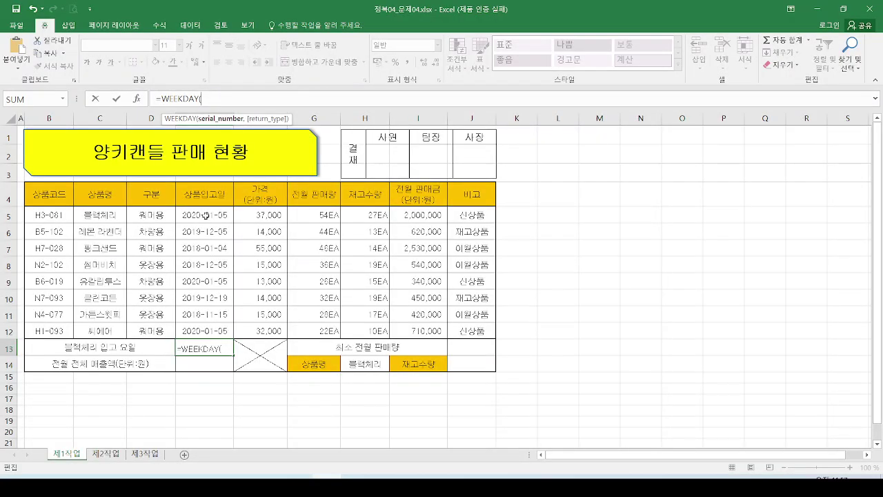
Step: Complete E13's WEEKDAY formula as =WEEKDAY(E5,2) and commit it
click(204, 215)
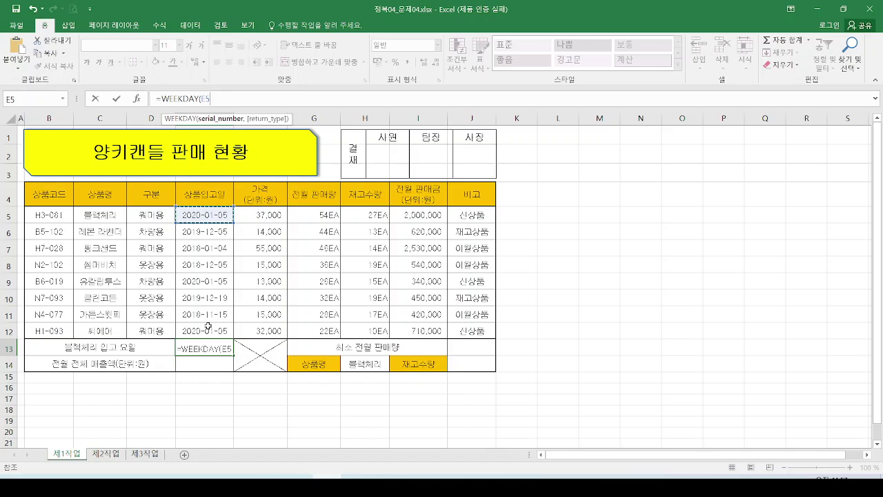
text(,)
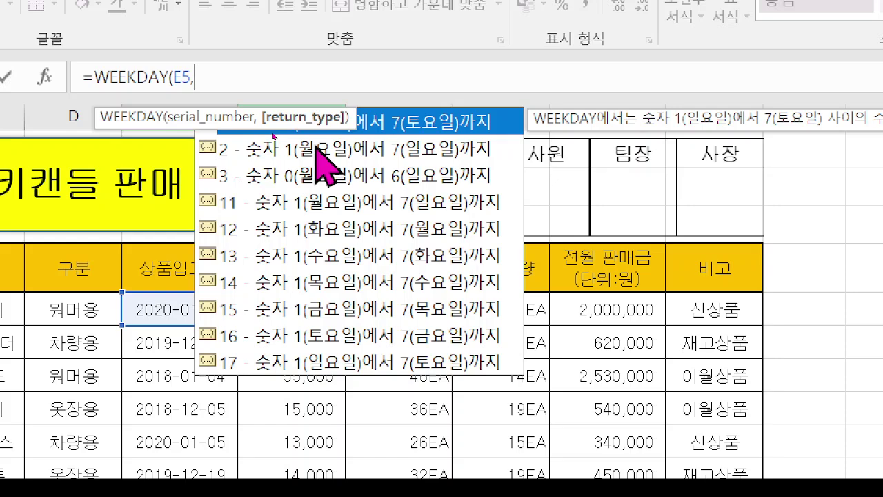
text(2)
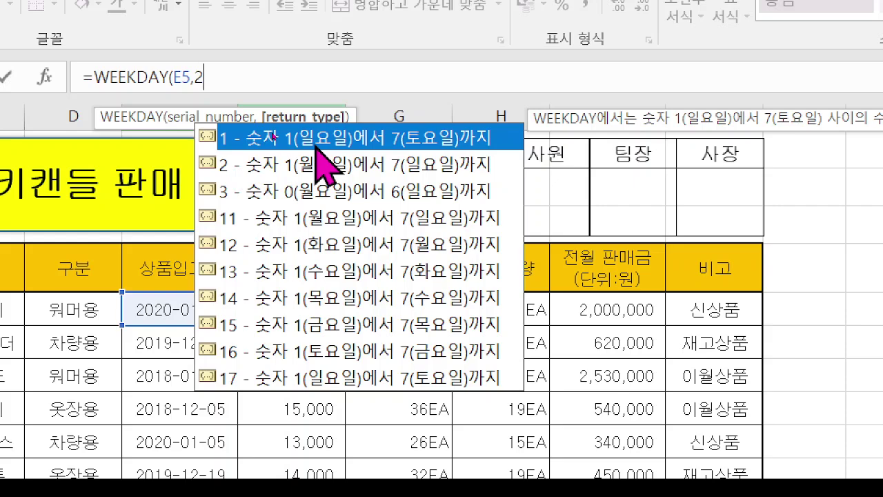
text())
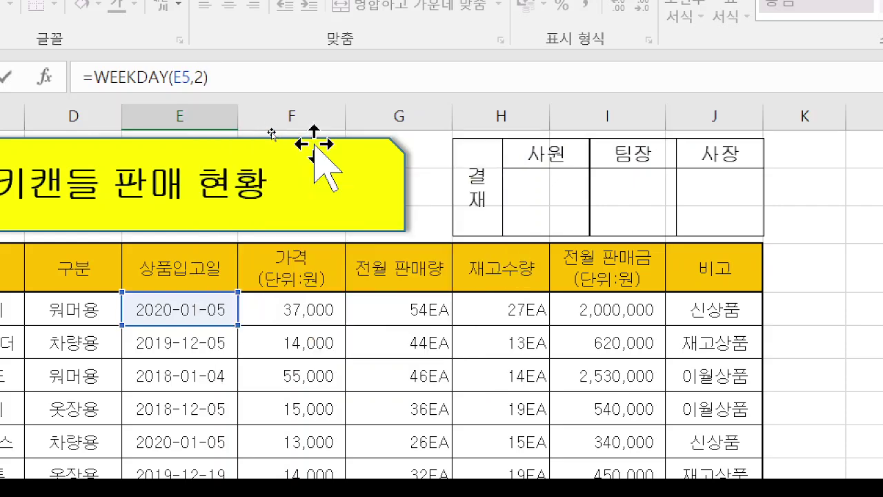
key(Return)
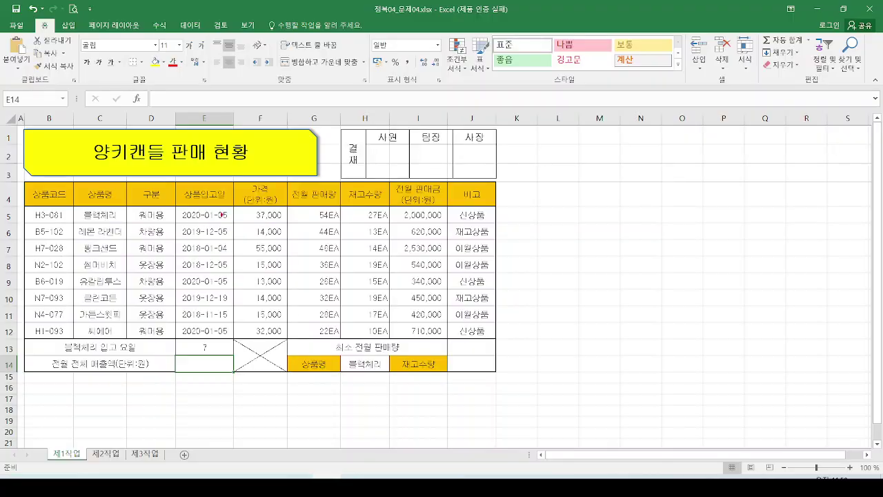
Step: Temporarily mark the E5 date pointing to the weekday result, select E13 and circle that result
mouse_move(178, 204)
mouse_down()
mouse_move(238, 220)
mouse_move(203, 334)
mouse_move(226, 325)
mouse_up()
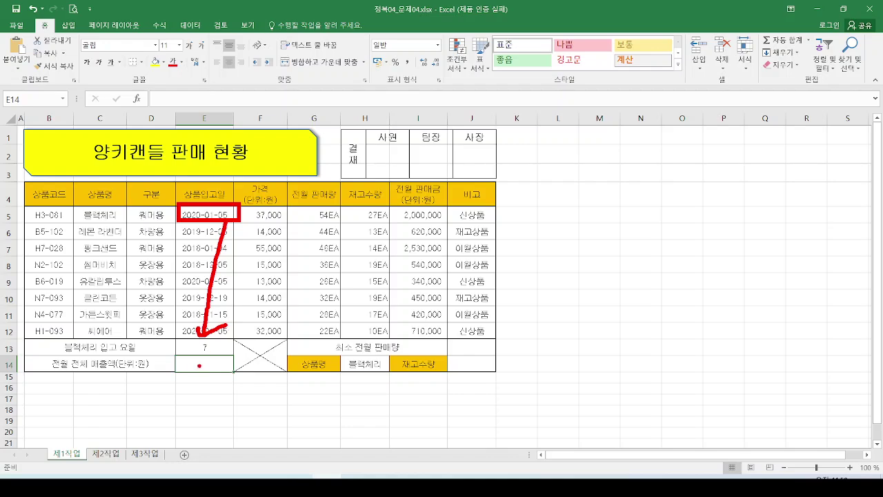
key(Escape)
click(213, 350)
key(ctrl+2)
mouse_move(234, 354)
mouse_down()
mouse_move(198, 367)
mouse_move(231, 355)
mouse_up()
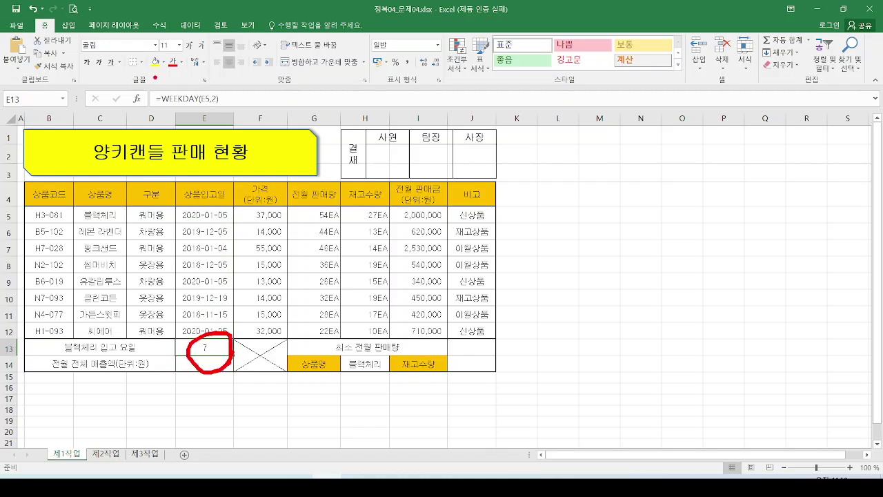
drag(155, 77, 196, 54)
key(Escape)
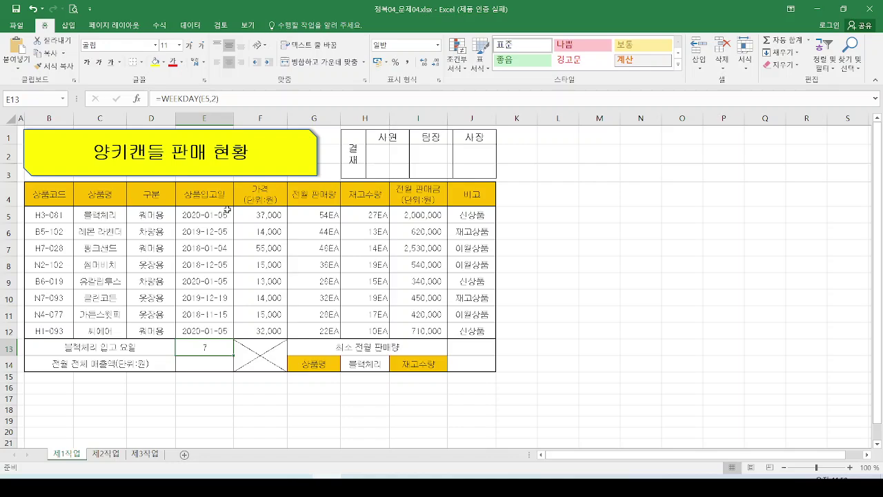
Step: Wrap E13's WEEKDAY(E5,2) in CHOOSE as its index number, followed by a comma for the value list
click(167, 99)
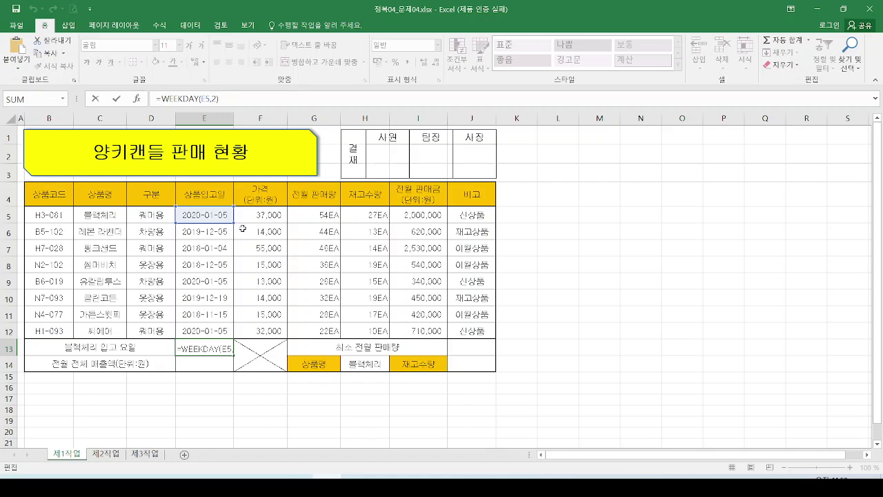
mouse_move(193, 337)
mouse_down()
mouse_move(217, 337)
mouse_move(195, 387)
mouse_up()
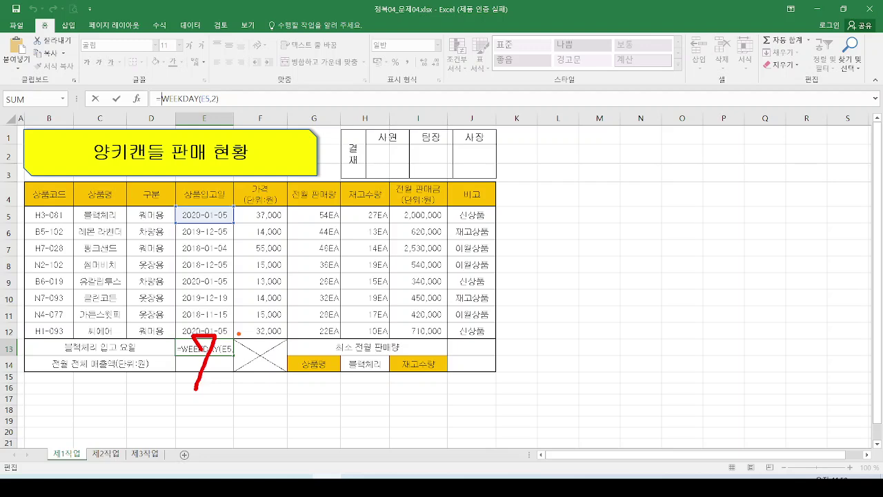
key(Escape)
text(choose()
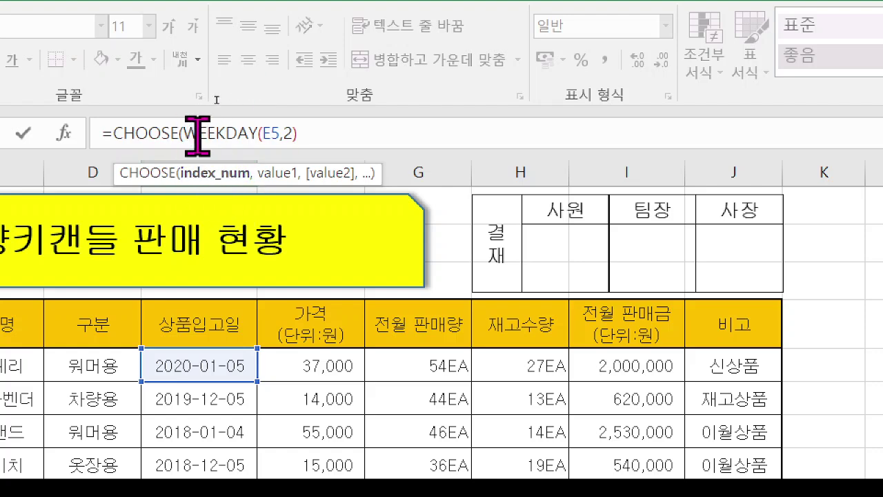
drag(194, 135, 339, 133)
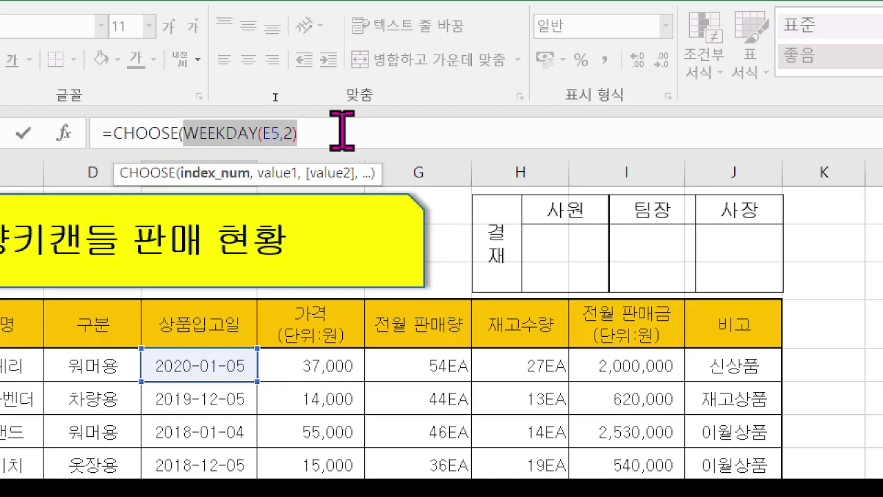
click(343, 131)
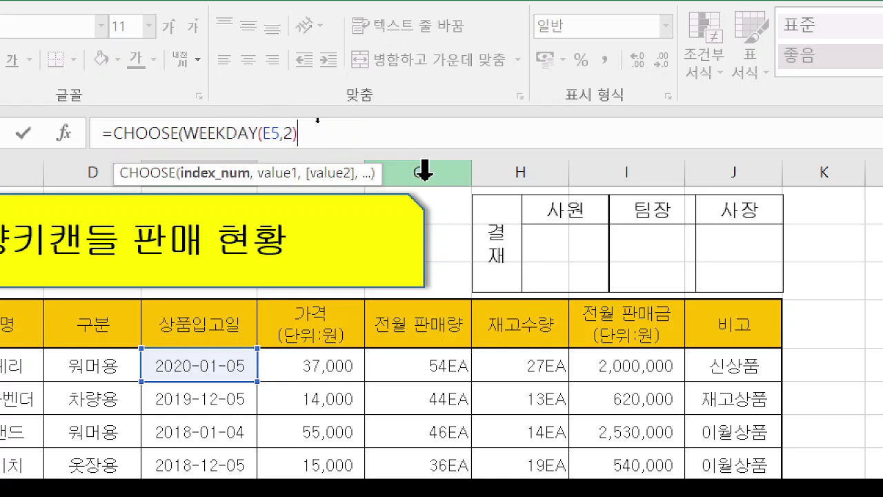
text(,)
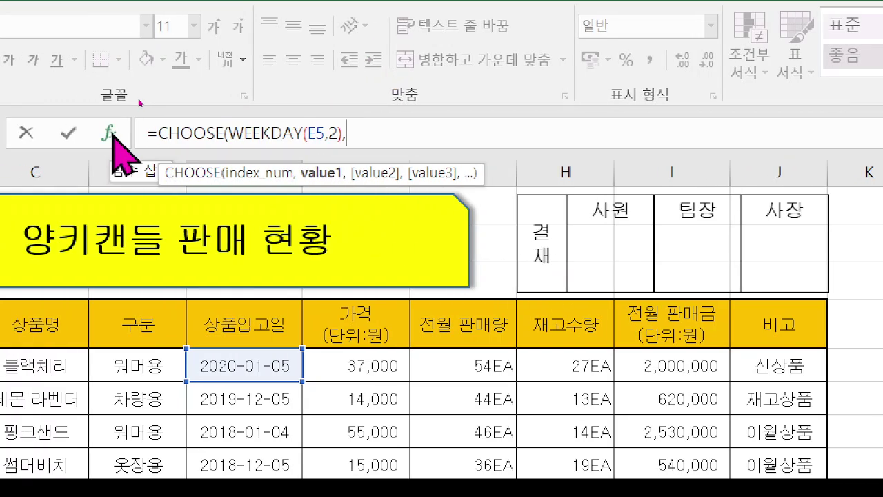
Step: Open the function arguments for E13's CHOOSE formula and enter Value1 to Value3 as 월요일, 화요일 and 수요일
click(109, 132)
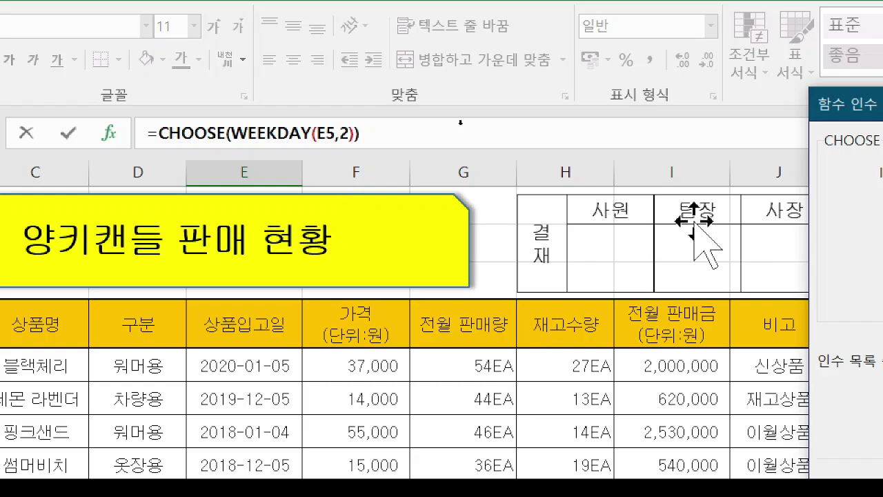
drag(824, 104, 470, 74)
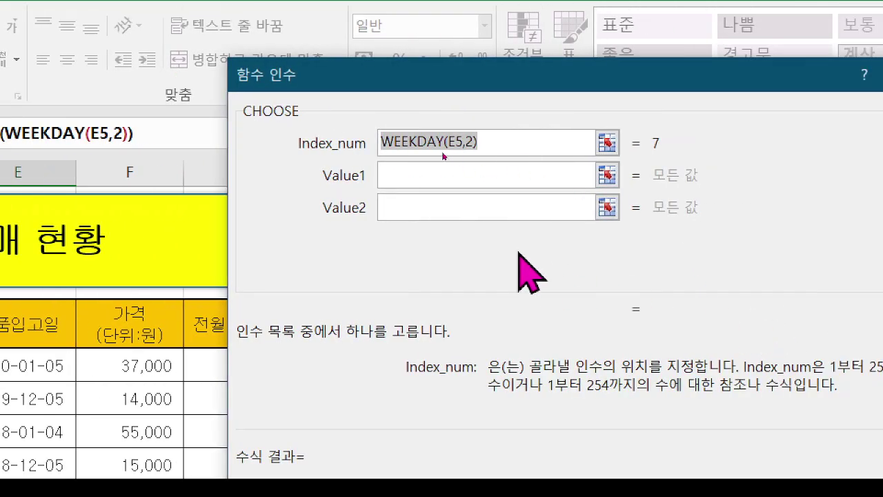
click(400, 181)
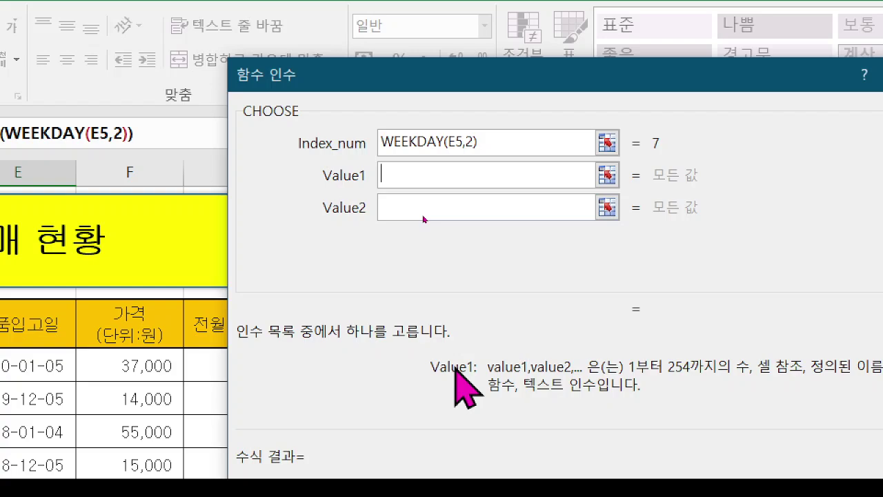
text(월요일)
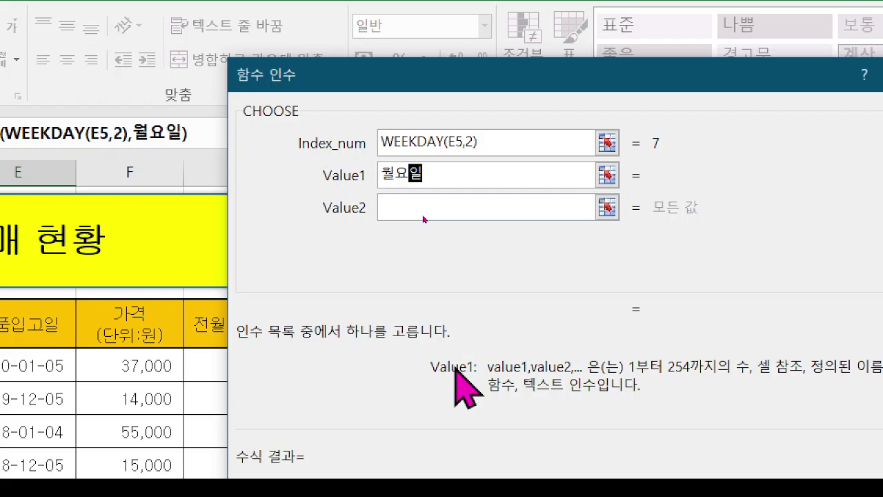
click(423, 218)
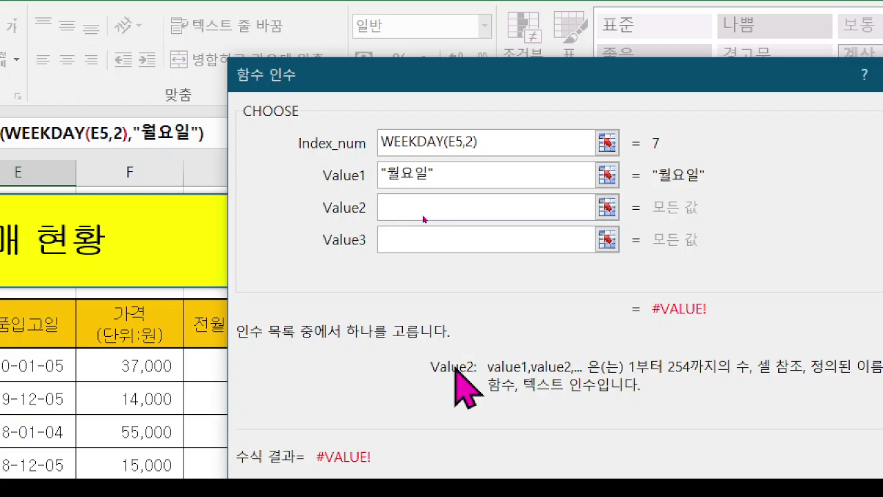
text(화ㅇ)
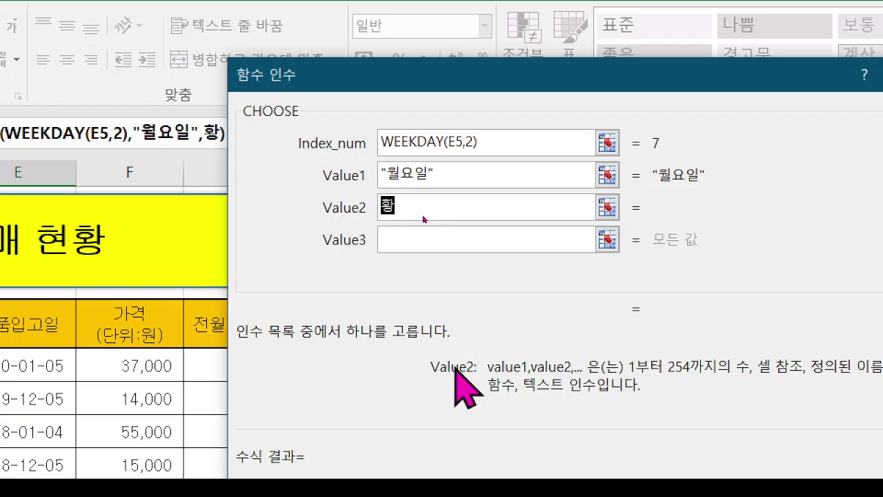
text(요일)
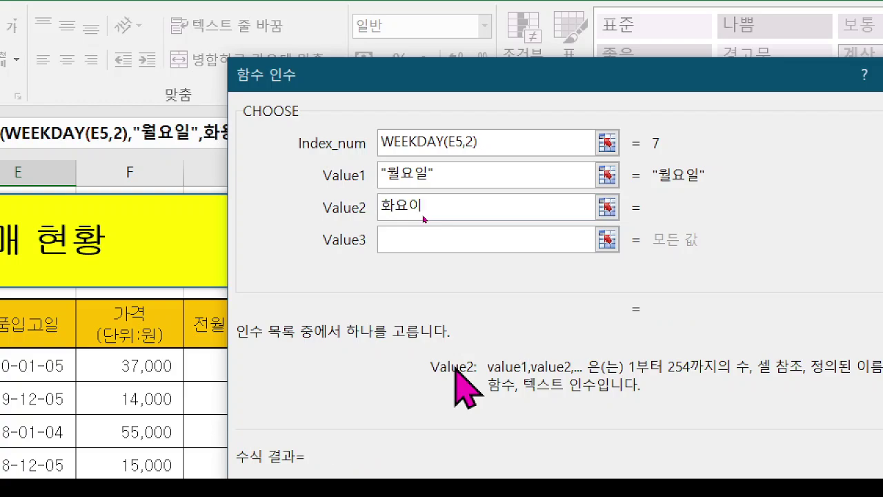
key(Tab)
text(수요일)
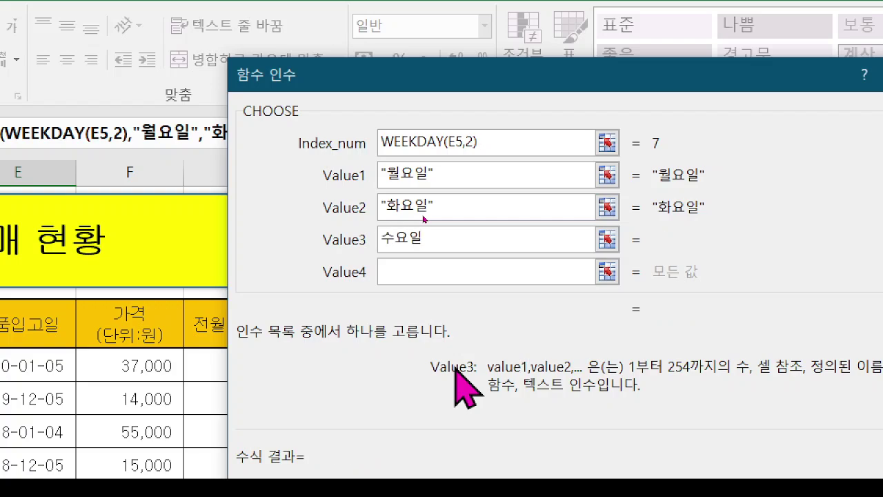
key(Tab)
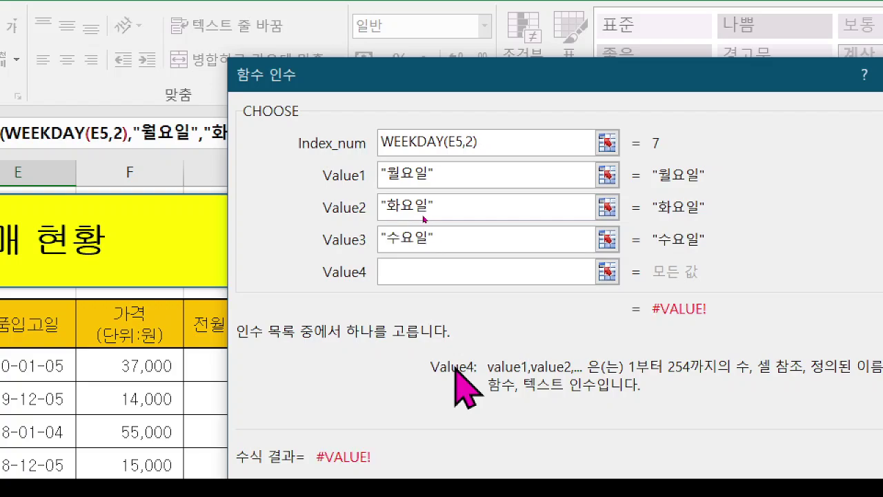
text(ㅗㄱ)
key(BackSpace)
key(BackSpace)
text(ㅁ고)
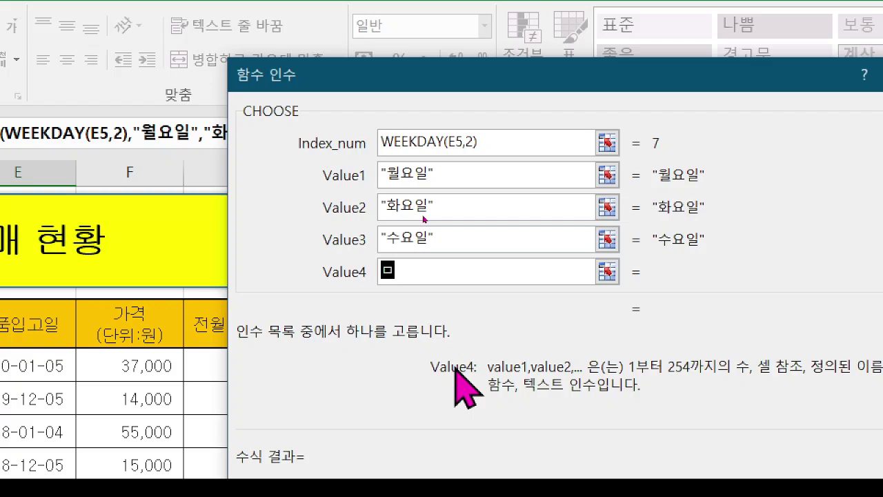
key(BackSpace)
key(BackSpace)
key(BackSpace)
text(ar)
key(BackSpace)
text(a)
key(BackSpace)
key(BackSpace)
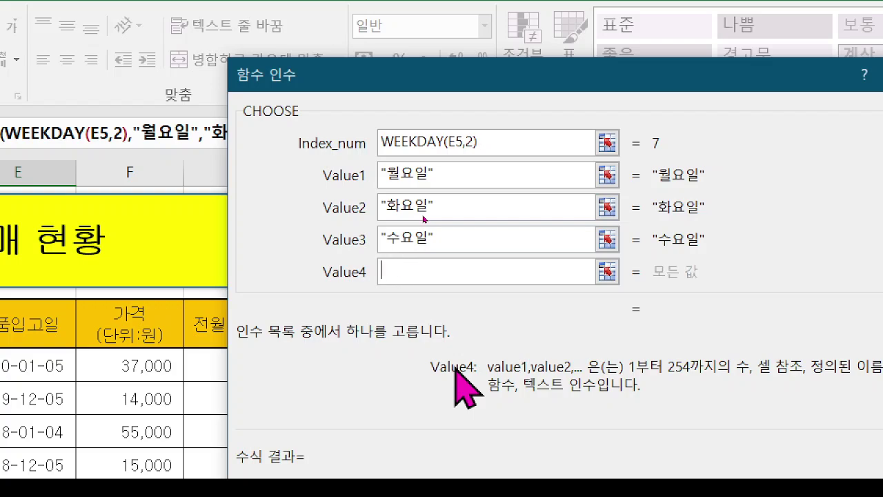
Step: Enter 목요일, 금요일, 토요일 and 일요일 as CHOOSE's Value4 to Value7 and commit the formula in E13
text(목요일)
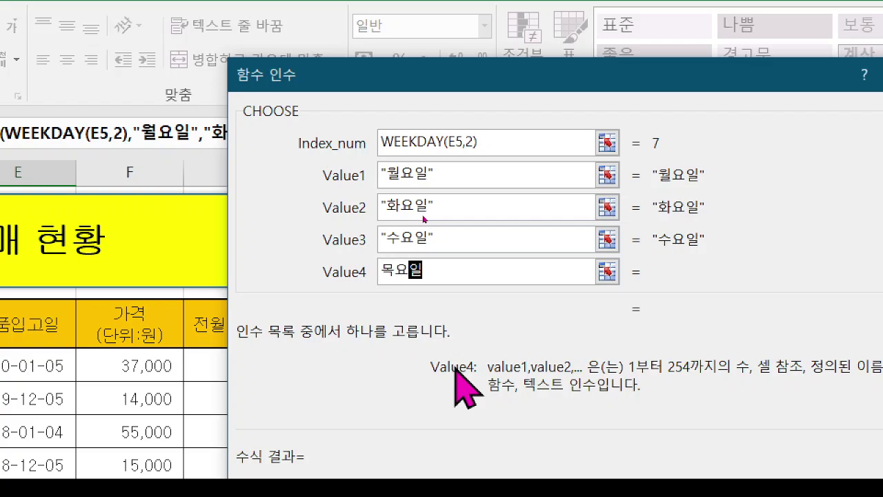
key(Tab)
text(금요일)
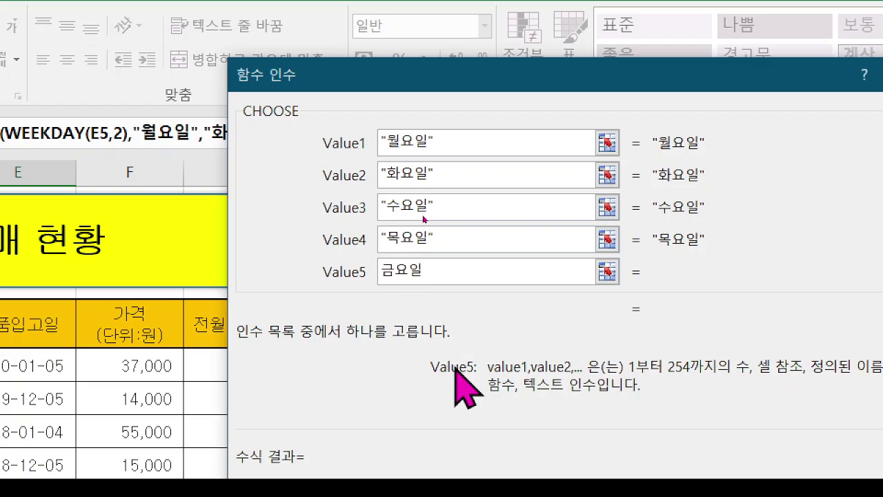
key(Tab)
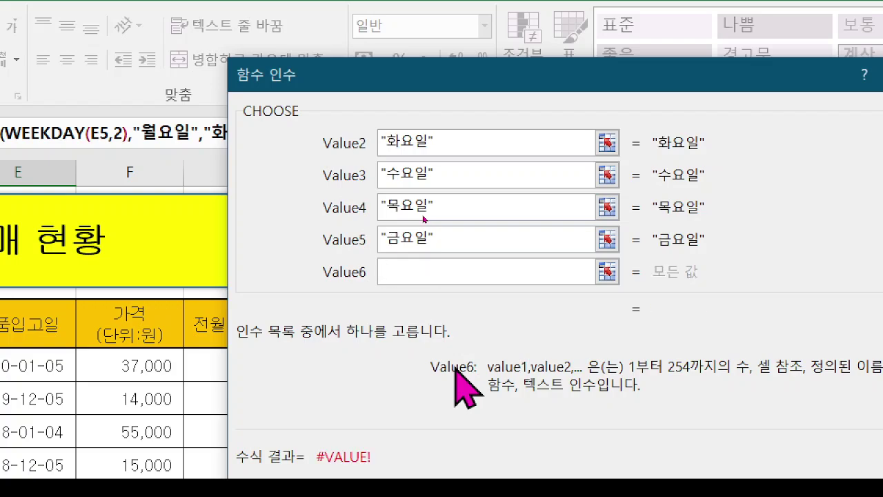
text(토요일)
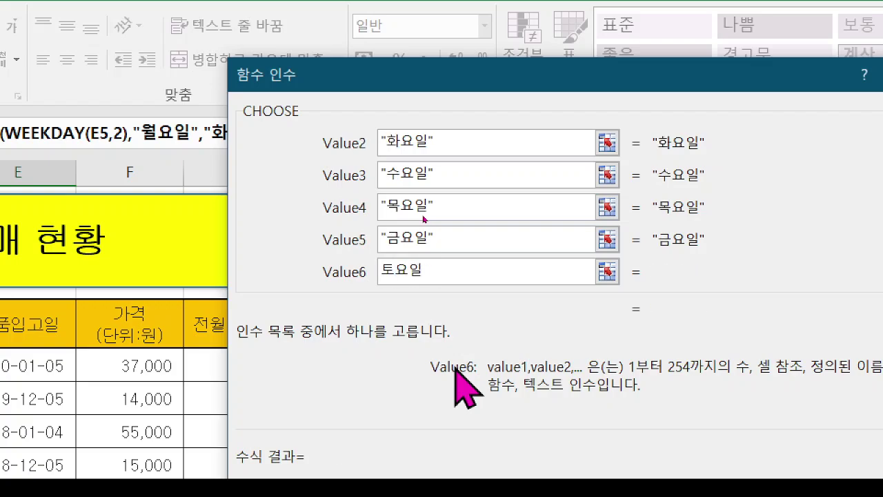
key(Tab)
text(ㅇ)
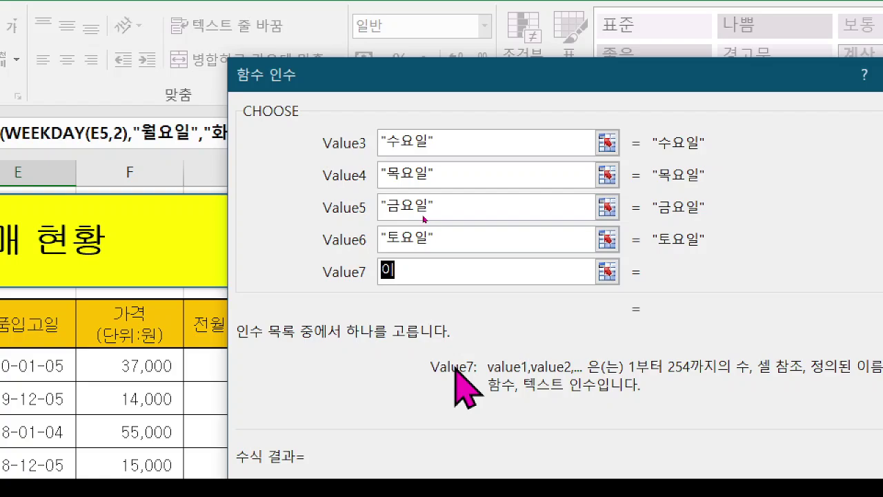
text(일요일)
key(Tab)
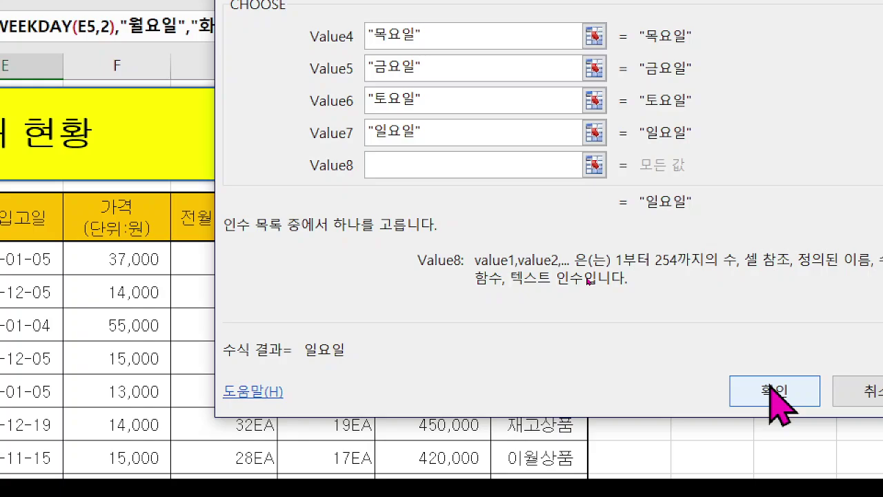
click(776, 397)
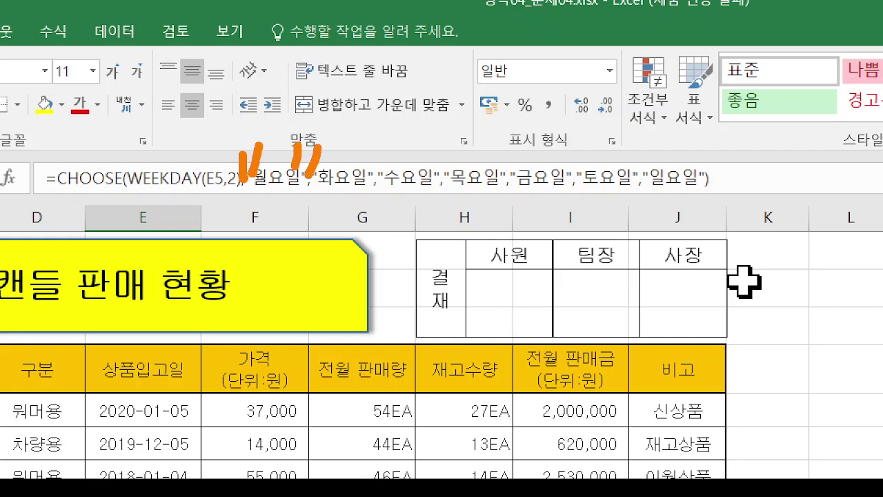
Step: Temporarily mark the quotation marks, weekday list and function-insert control of E13's formula and tick its result cell, and clear the ink
mouse_move(45, 195)
mouse_down()
mouse_move(1, 194)
mouse_move(31, 229)
mouse_up()
key(Escape)
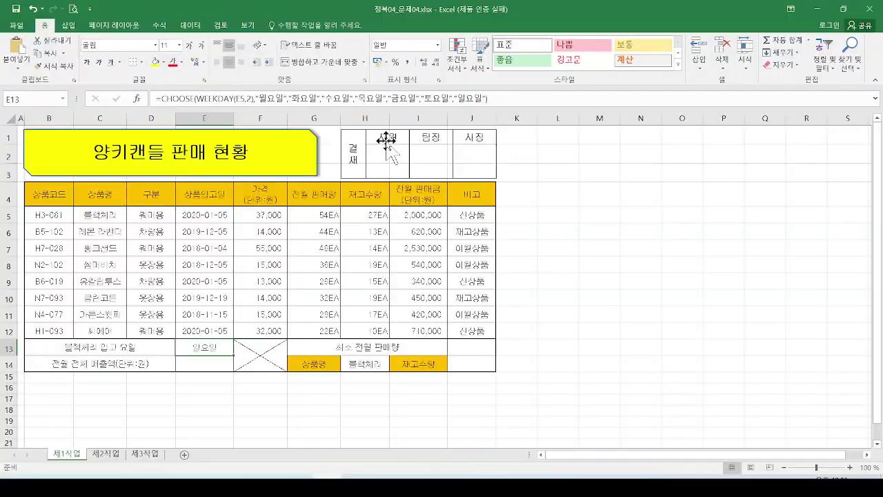
drag(264, 106, 471, 102)
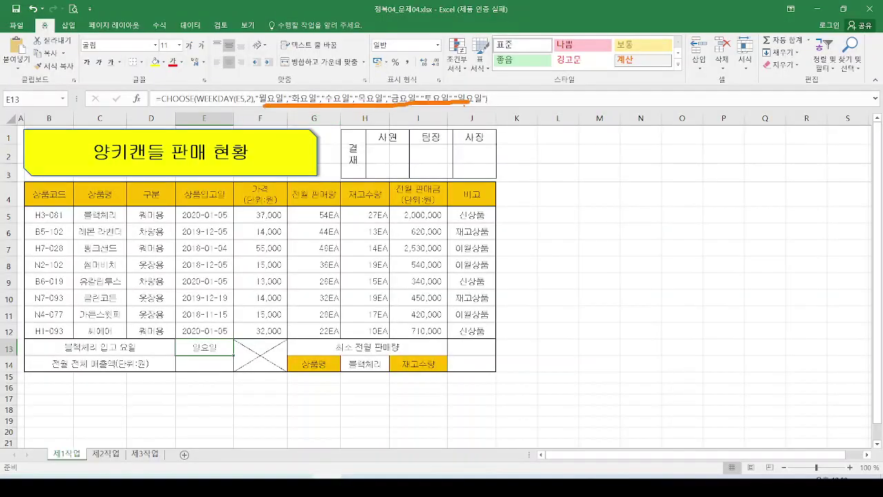
drag(142, 105, 157, 104)
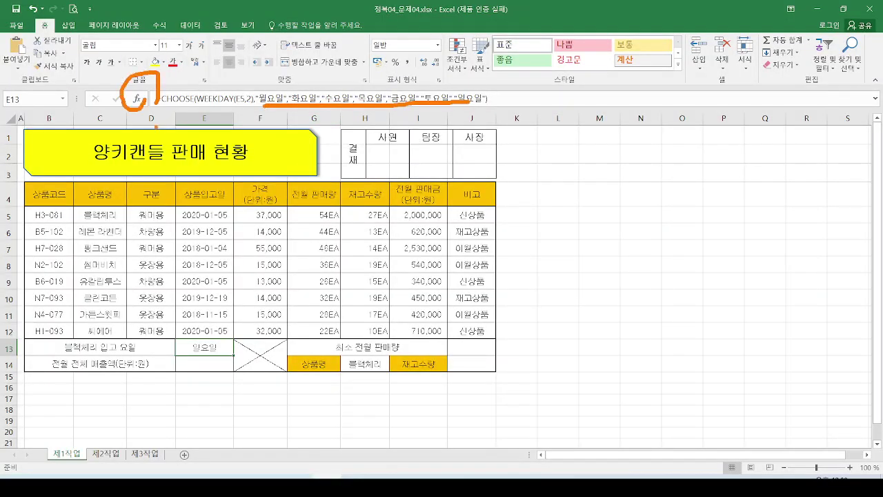
drag(206, 338, 250, 314)
mouse_move(253, 89)
mouse_down()
mouse_move(240, 111)
mouse_move(249, 116)
mouse_up()
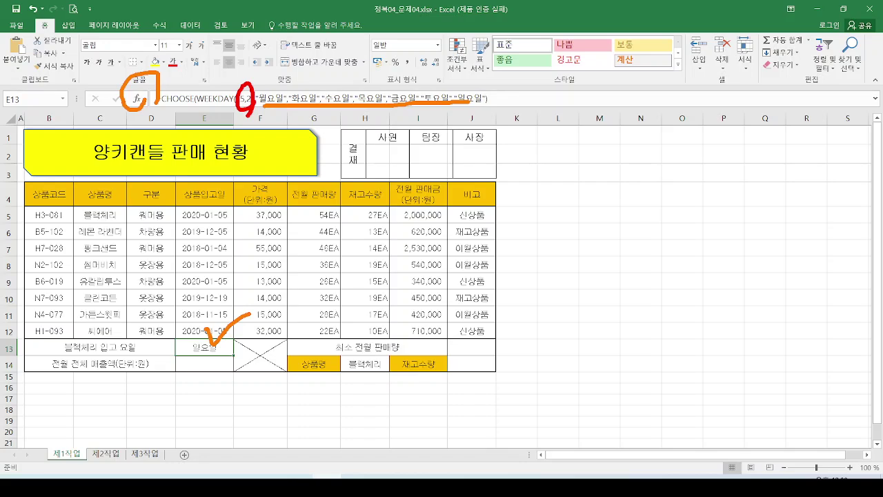
drag(278, 61, 275, 84)
mouse_move(465, 84)
mouse_down()
mouse_move(470, 63)
mouse_move(483, 98)
mouse_move(475, 115)
mouse_move(356, 193)
mouse_move(196, 345)
mouse_move(261, 338)
mouse_up()
key(Escape)
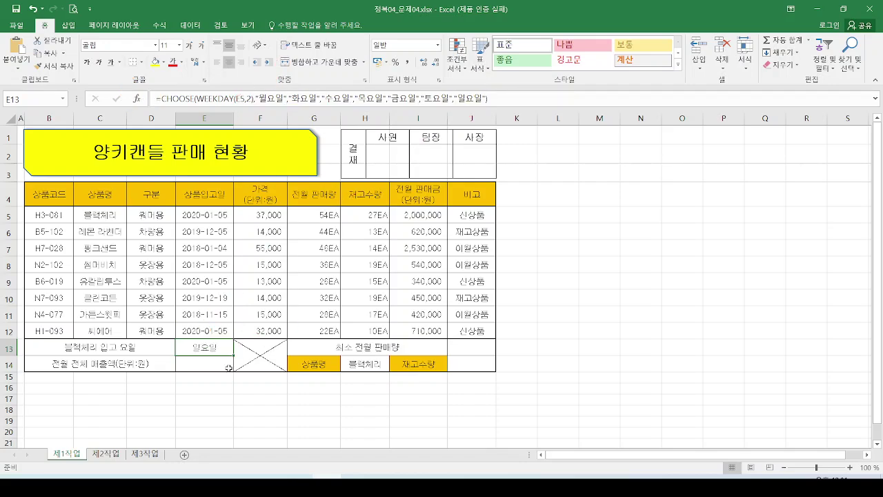
Step: Select E14 and temporarily box the 전월 전체 매출액(단위:원) label beside it
click(204, 369)
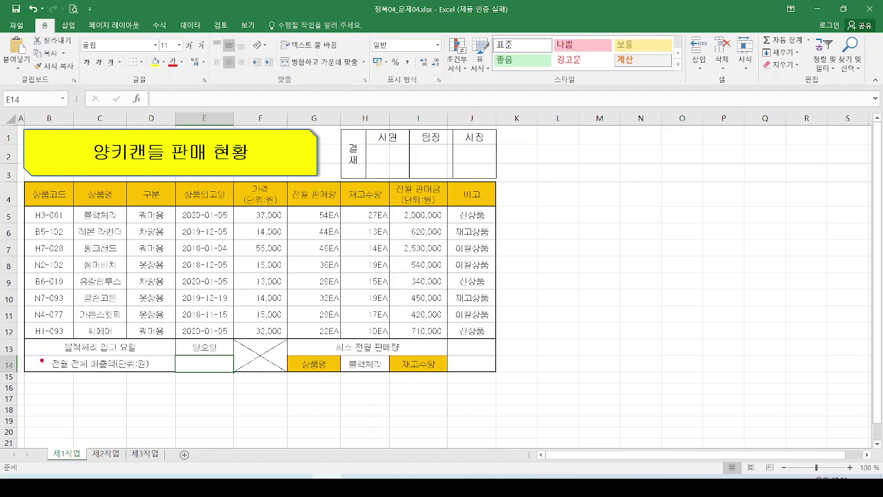
mouse_move(41, 346)
mouse_down()
mouse_move(58, 364)
mouse_move(155, 374)
mouse_up()
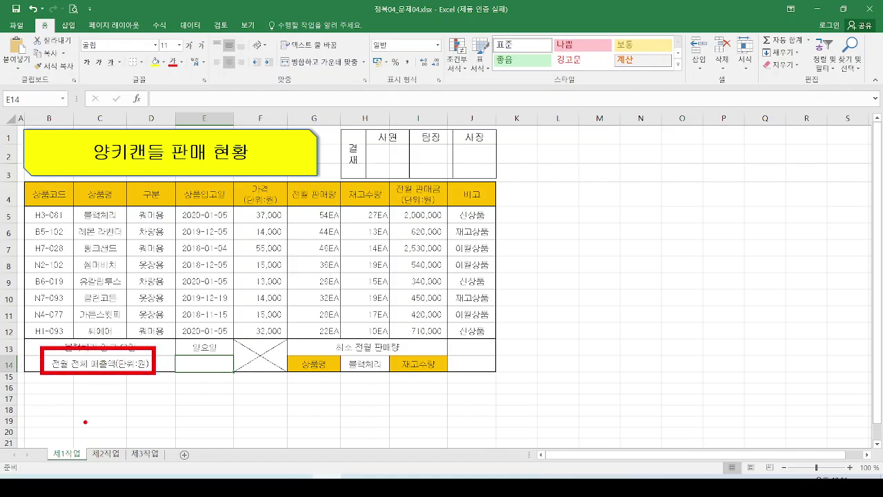
key(Escape)
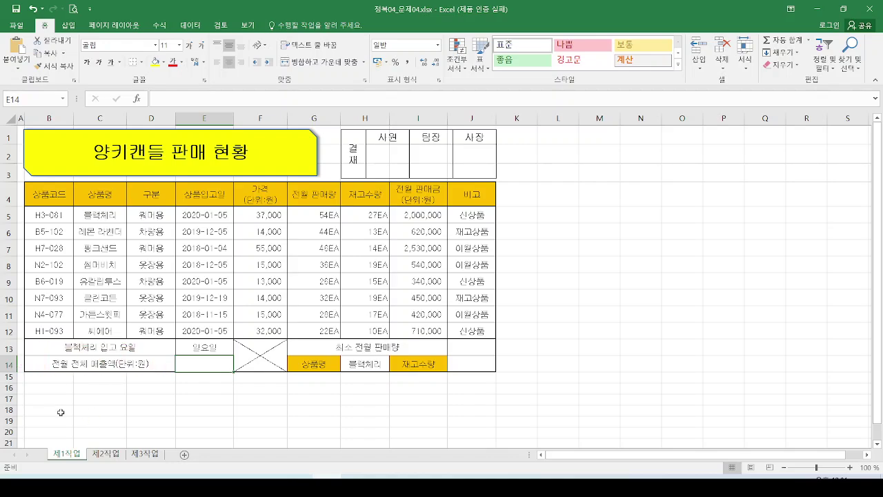
Step: Switch to the PowerPoint slide show, advance to task ④ and bring out the 가격 and 전월 판매량 columns with highlights and boxes
key(alt+Tab)
key(Right)
key(Right)
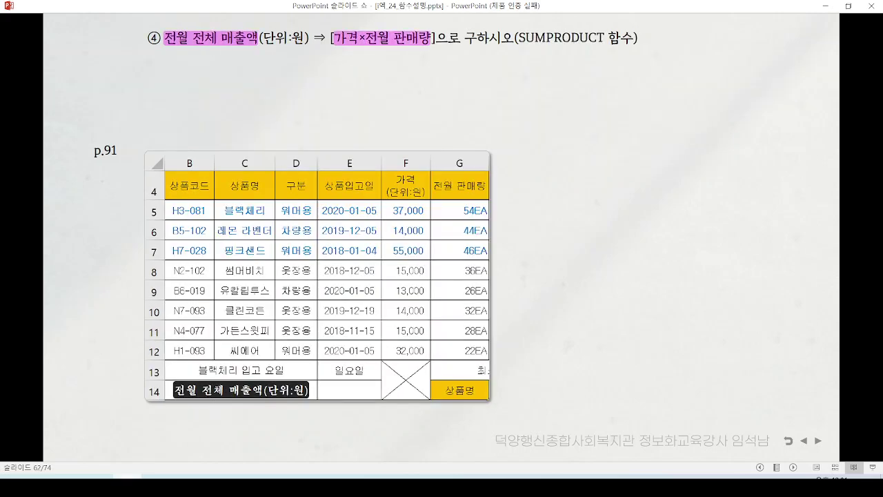
key(Right)
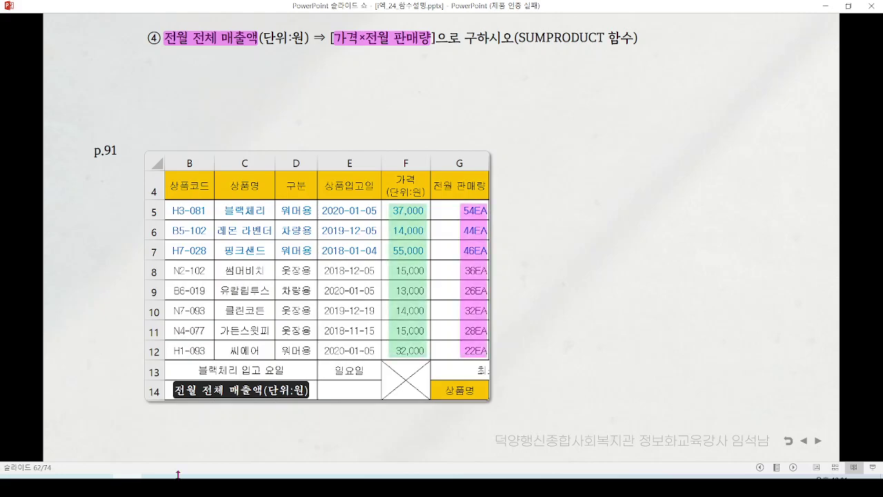
key(Right)
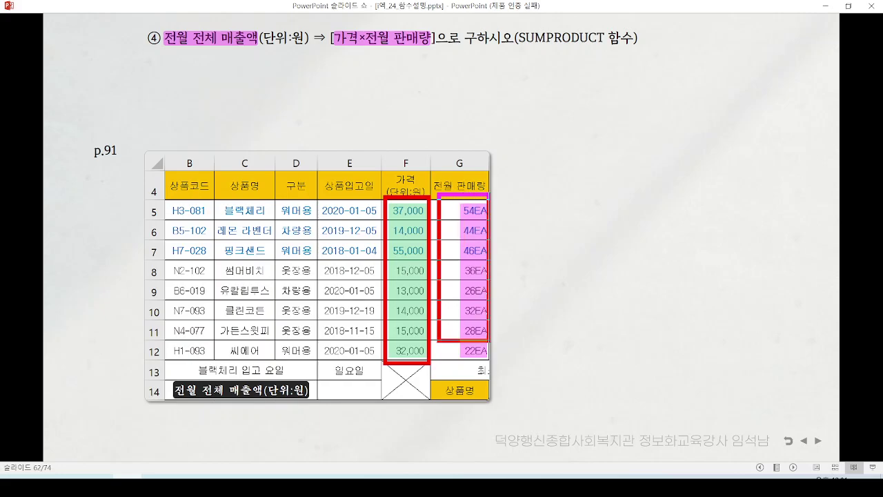
Step: Circle 전체 매출액, underline 가격×전월 판매량 and SUMPRODUCT 함수 in task ④, and erase all the ink
mouse_move(254, 36)
mouse_down()
mouse_move(200, 12)
mouse_move(237, 66)
mouse_up()
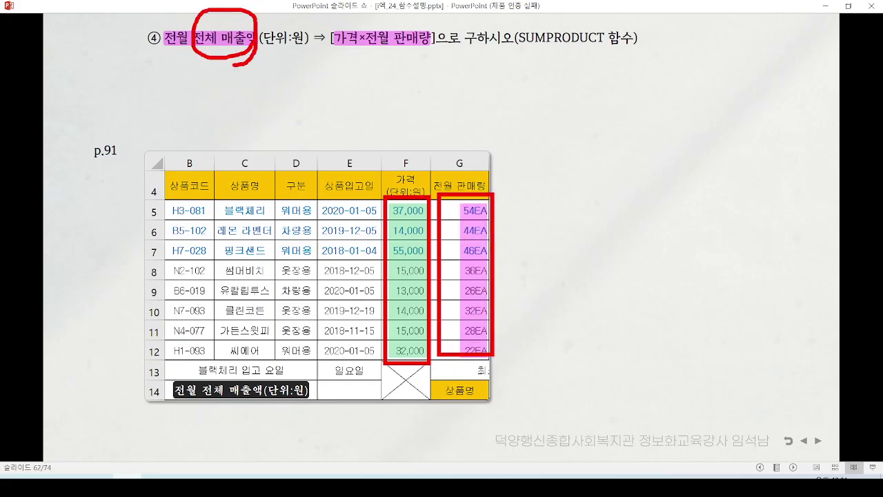
drag(343, 46, 426, 52)
drag(518, 45, 641, 50)
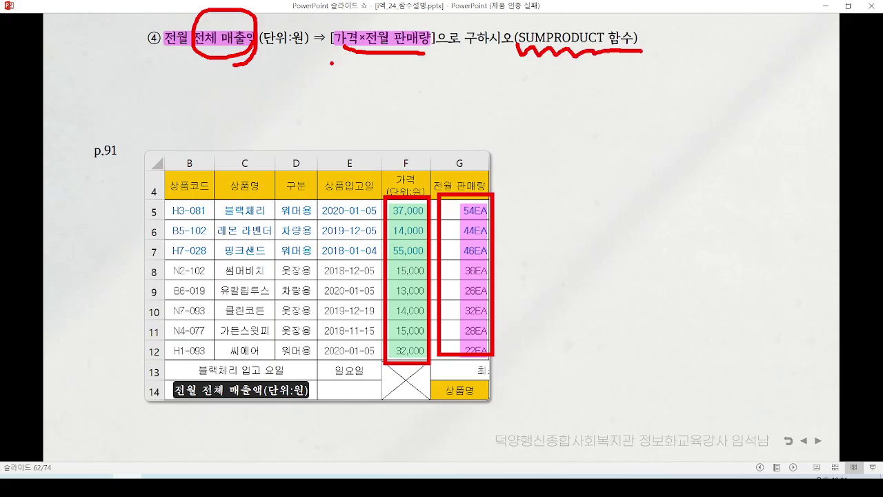
key(e)
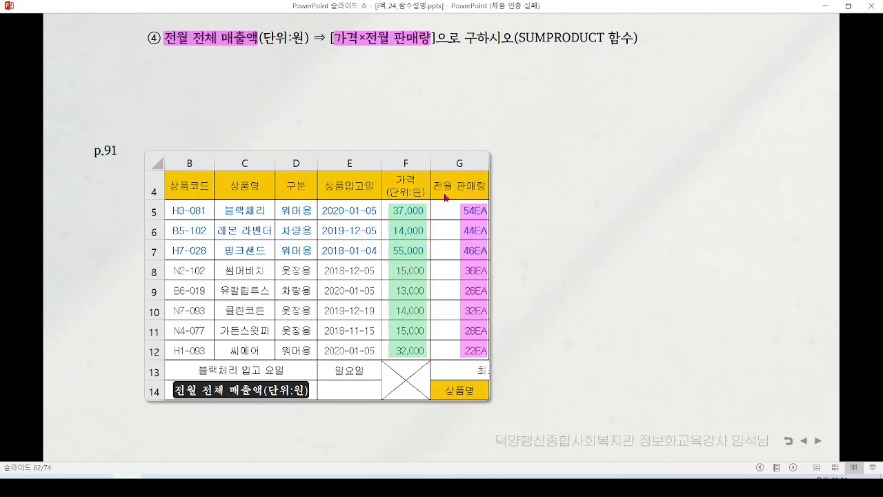
Step: Reveal the slide's row-by-row products, box 블랙체리's price and sales quantity, and underline their product
key(Right)
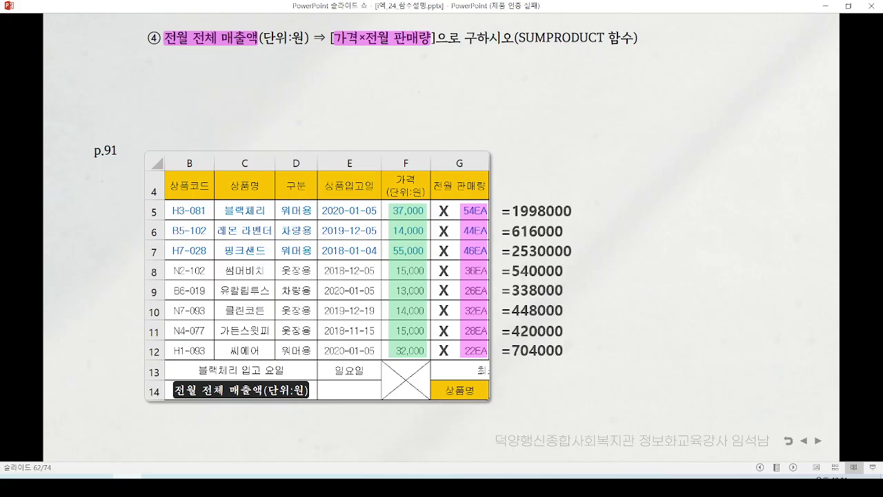
mouse_move(387, 198)
mouse_down()
mouse_move(432, 225)
mouse_move(386, 198)
mouse_up()
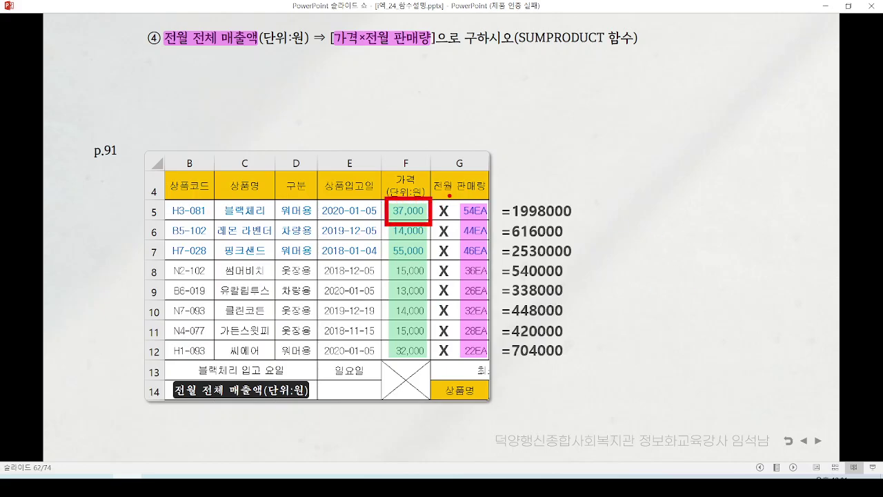
mouse_move(449, 195)
mouse_down()
mouse_move(489, 222)
mouse_move(449, 196)
mouse_up()
drag(513, 222, 592, 224)
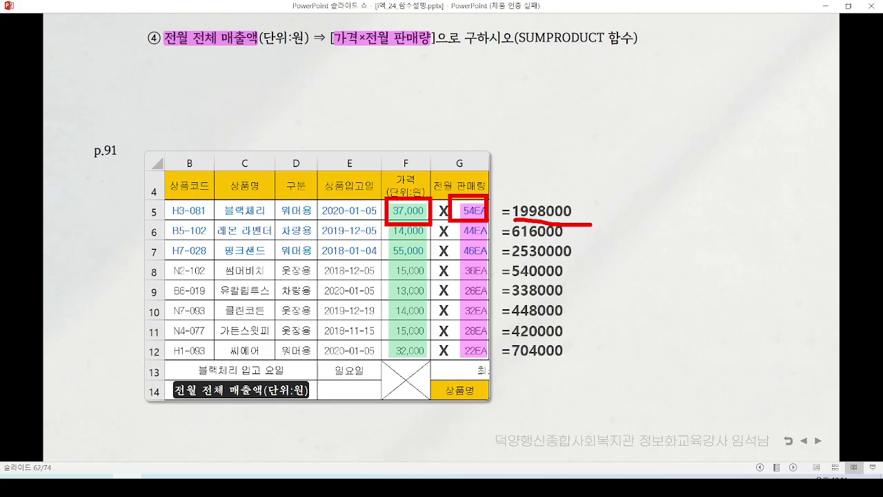
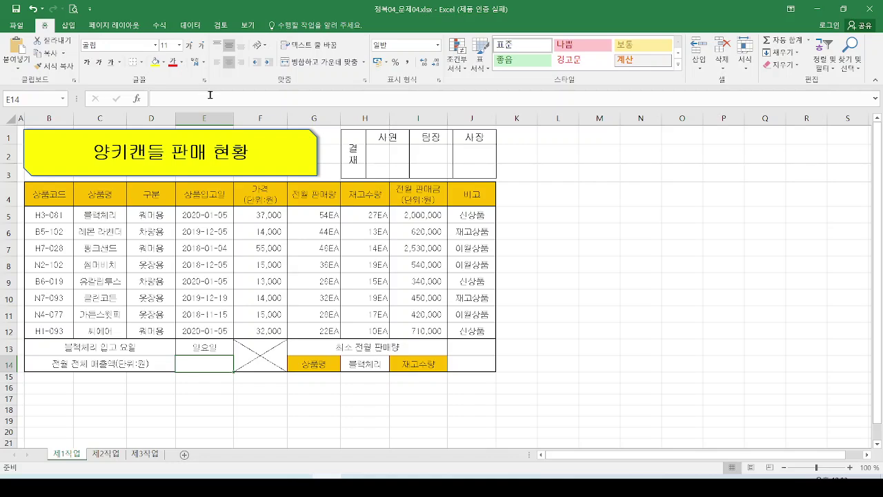
Step: Start a SUMPRODUCT formula in E14, temporarily underlining the function's description in ink
click(210, 98)
text(=)
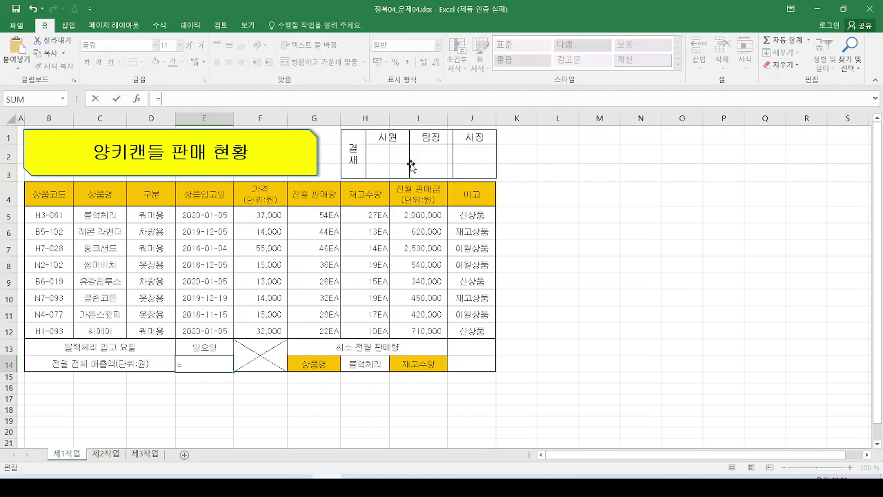
text(sumpr)
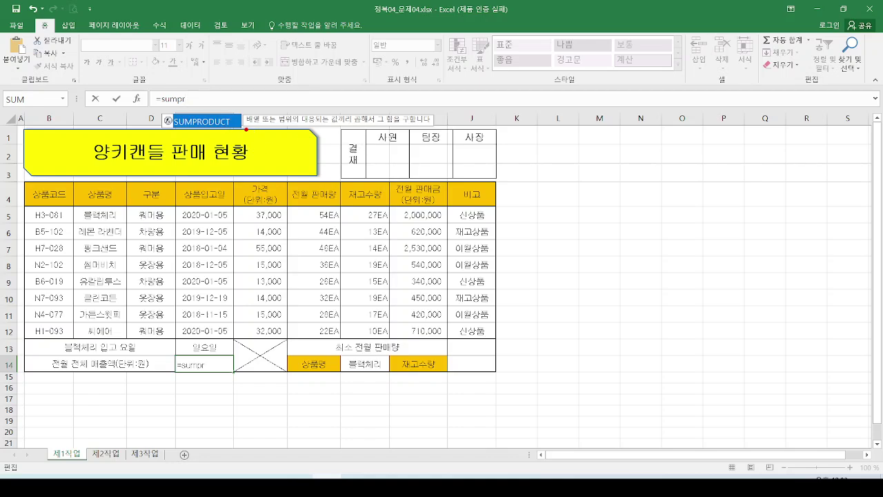
mouse_move(246, 129)
mouse_down()
mouse_move(415, 136)
mouse_move(443, 129)
mouse_up()
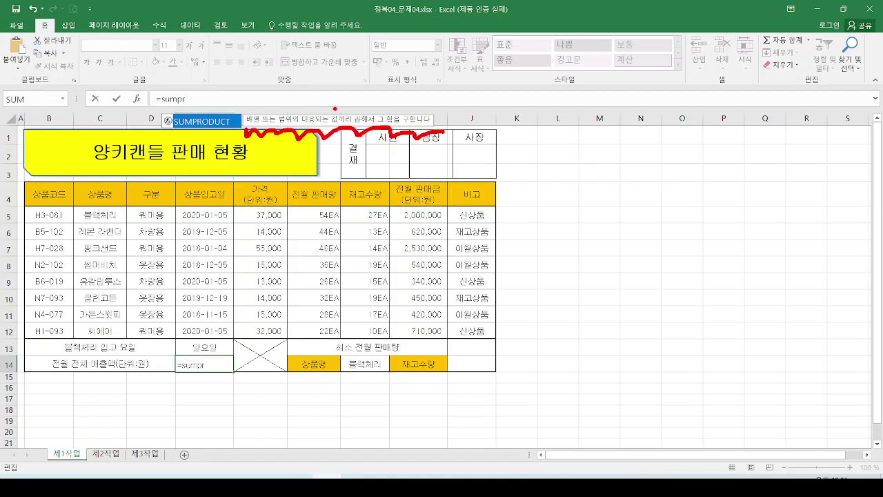
drag(354, 105, 406, 98)
key(Escape)
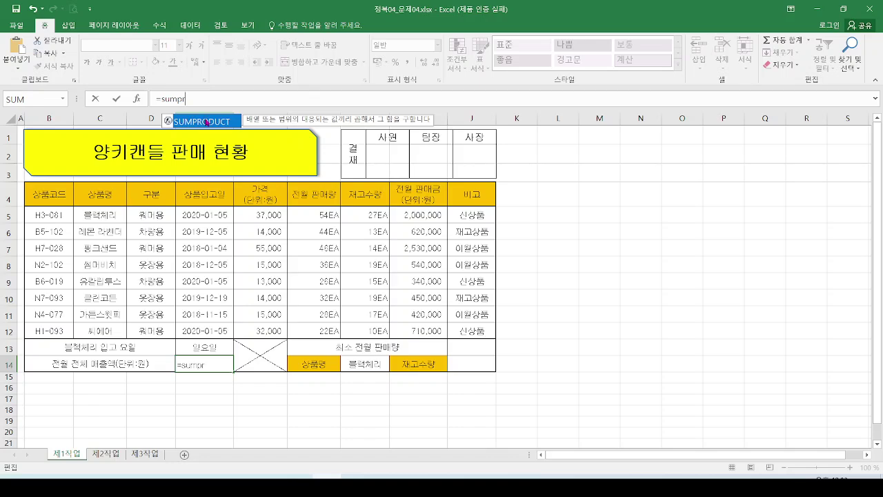
double_click(206, 122)
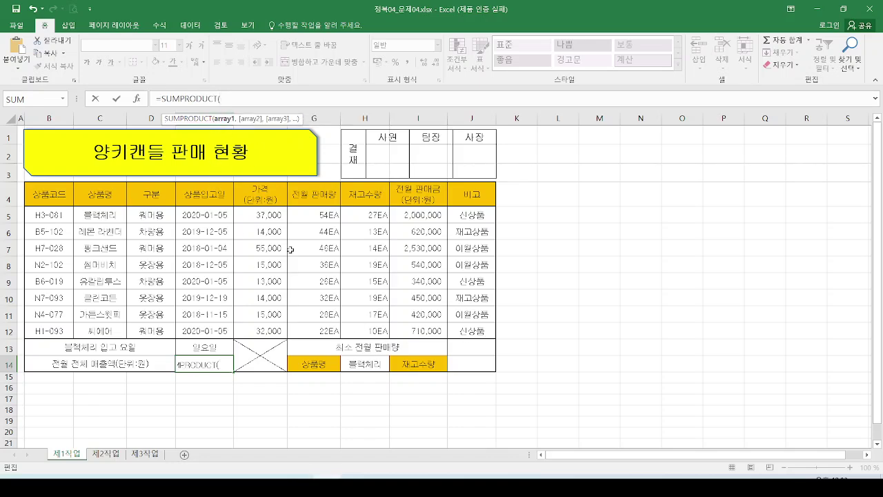
Step: Complete E14's formula with price range F5:F12 and the sales range named 판매량: =SUMPRODUCT(F5:F12,판매량)
drag(269, 214, 275, 331)
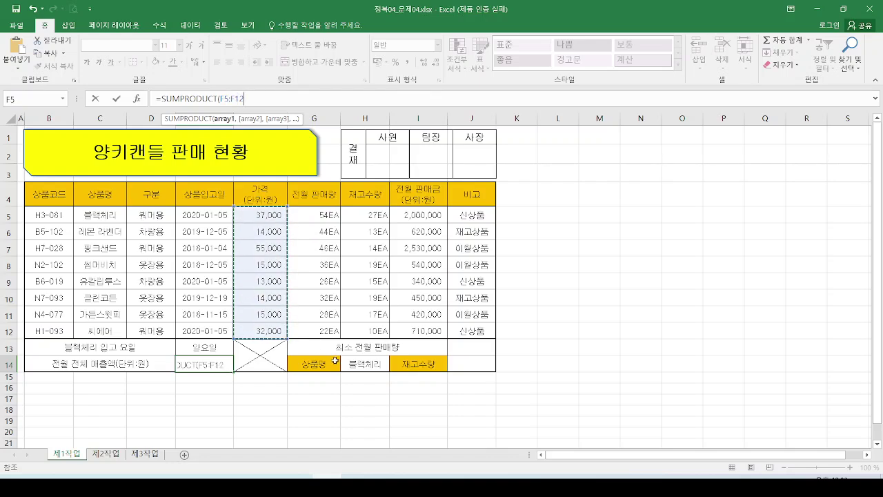
text(,)
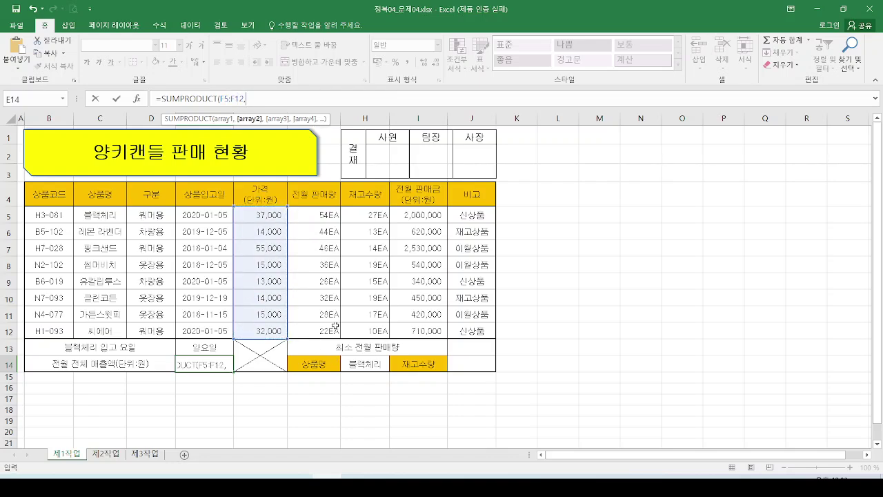
click(333, 214)
drag(333, 215, 335, 341)
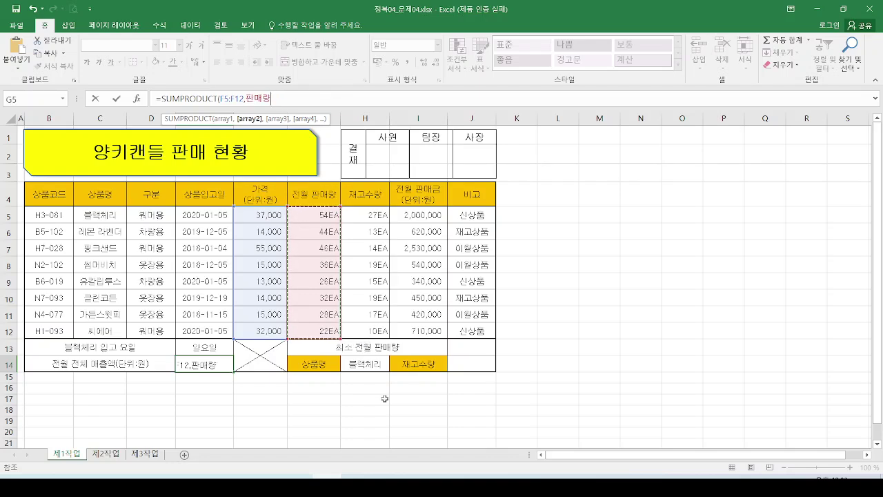
text())
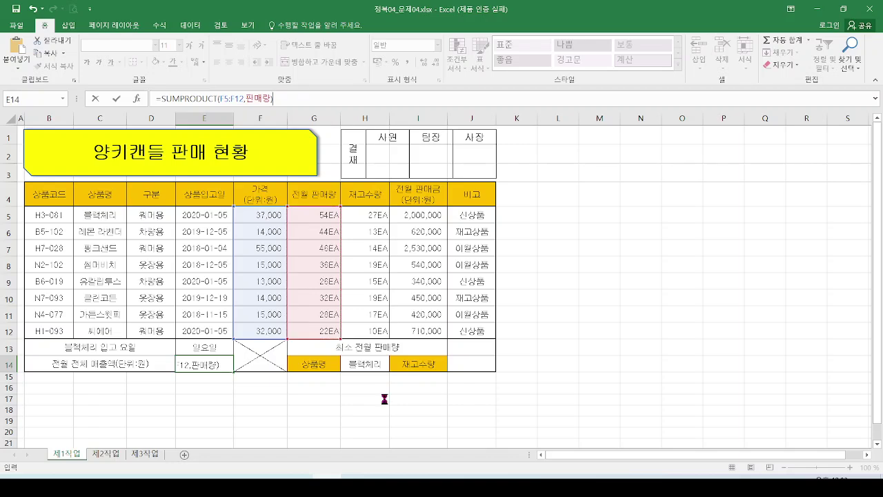
key(Return)
Step: Box the 가격 and 전월 판매량 values with an X between them, circle E14's result, and erase all the ink
drag(252, 209, 287, 336)
drag(305, 209, 346, 338)
drag(302, 210, 292, 225)
drag(292, 210, 302, 224)
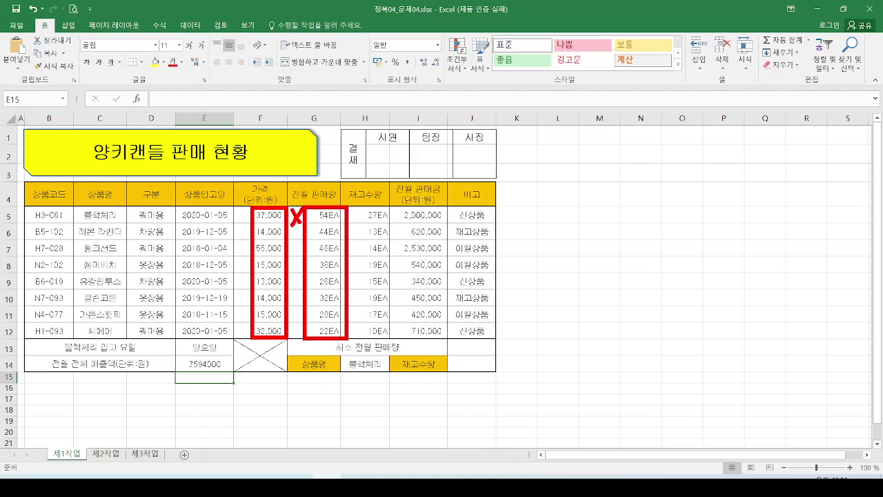
drag(243, 360, 238, 409)
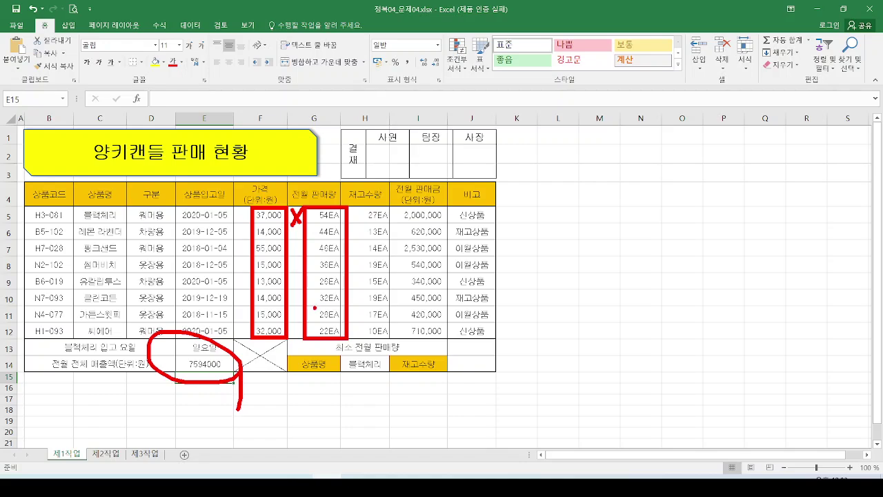
key(e)
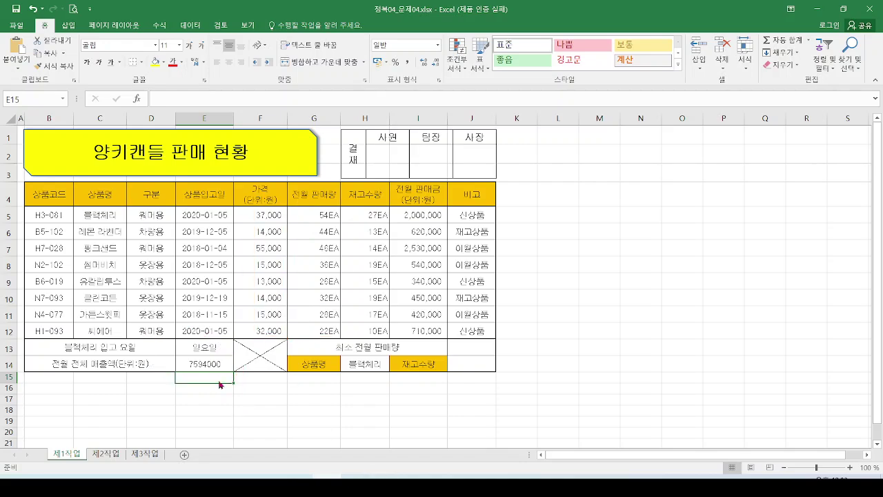
mouse_move(221, 384)
mouse_down()
mouse_move(204, 351)
mouse_move(207, 391)
mouse_up()
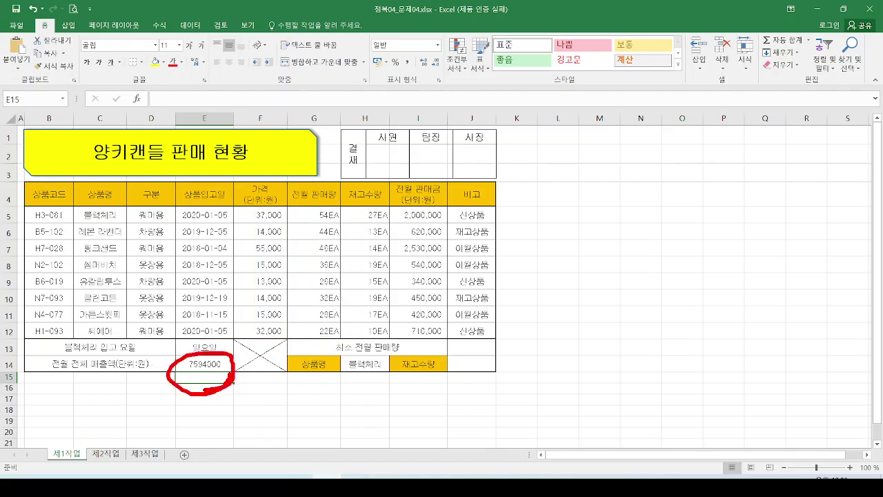
key(Escape)
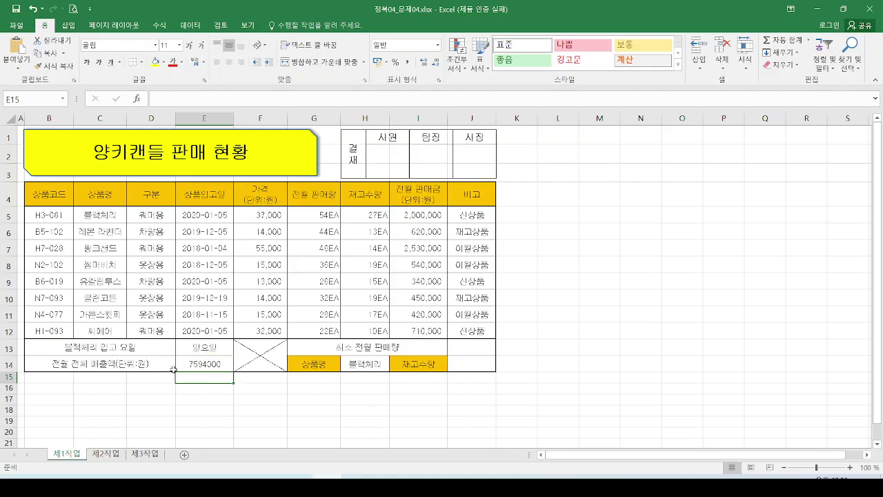
Step: Temporarily box the 최소 전월 판매량 label and select J13 beside it
mouse_move(332, 332)
mouse_down()
mouse_move(413, 329)
mouse_move(376, 330)
mouse_up()
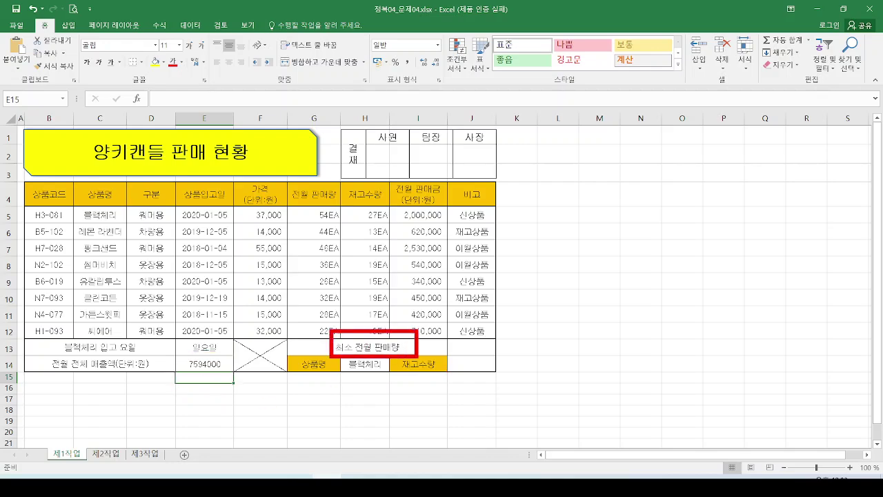
key(Escape)
click(475, 346)
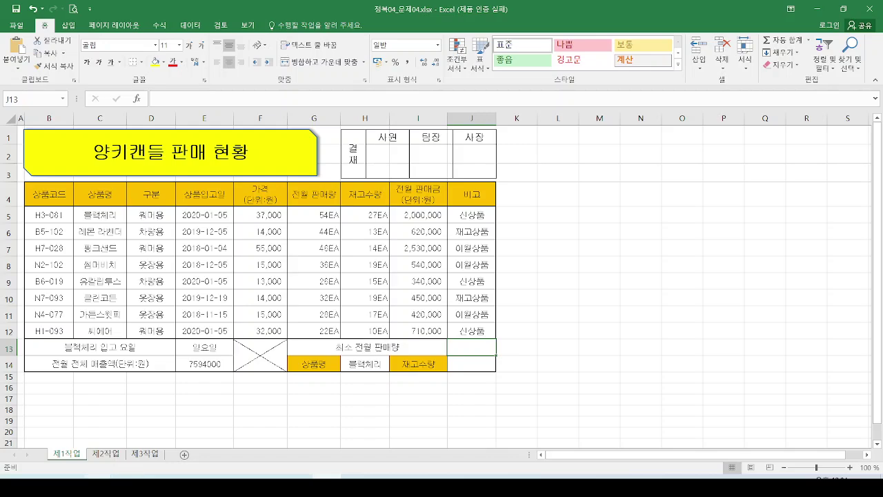
Step: Switch to 91.jpg, mark 최소, 정의된 이름(판매량) and SMALL 함수 in condition (5), clear the ink and minimize the image
click(280, 485)
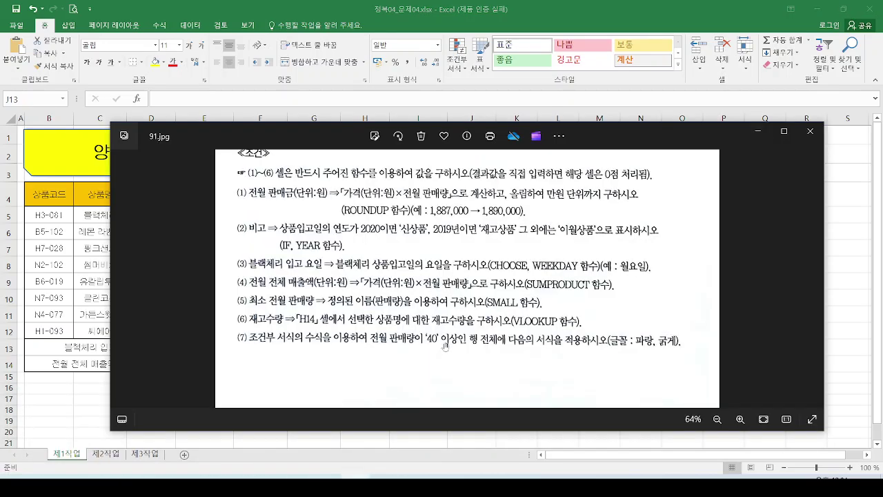
drag(238, 290, 269, 315)
mouse_move(494, 294)
mouse_down()
mouse_move(548, 307)
mouse_move(491, 296)
mouse_up()
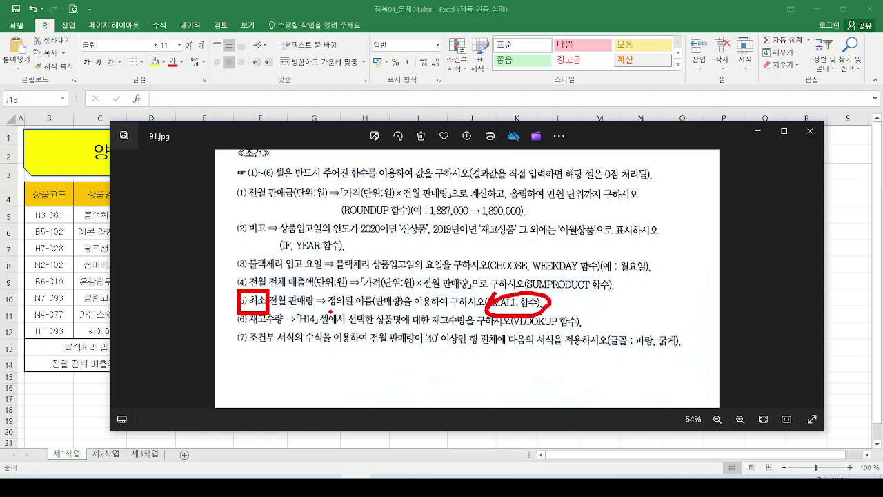
mouse_move(330, 312)
mouse_down()
mouse_move(407, 309)
mouse_move(366, 296)
mouse_move(410, 315)
mouse_up()
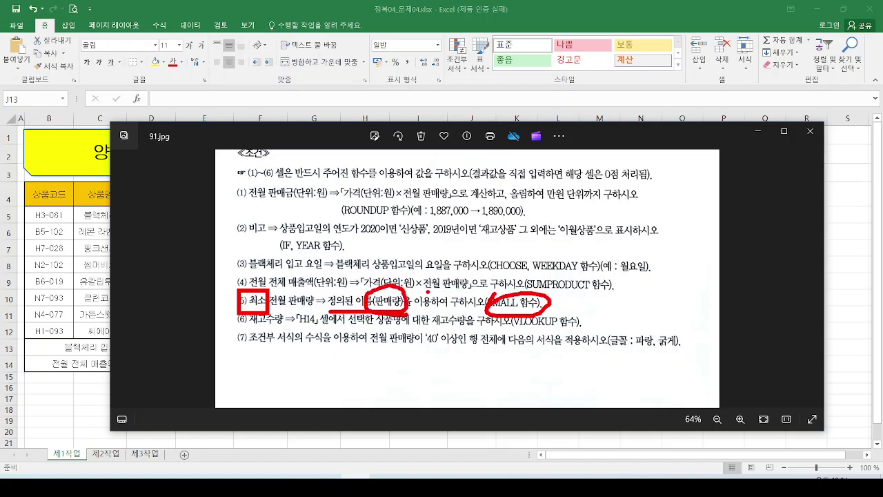
key(Escape)
click(759, 131)
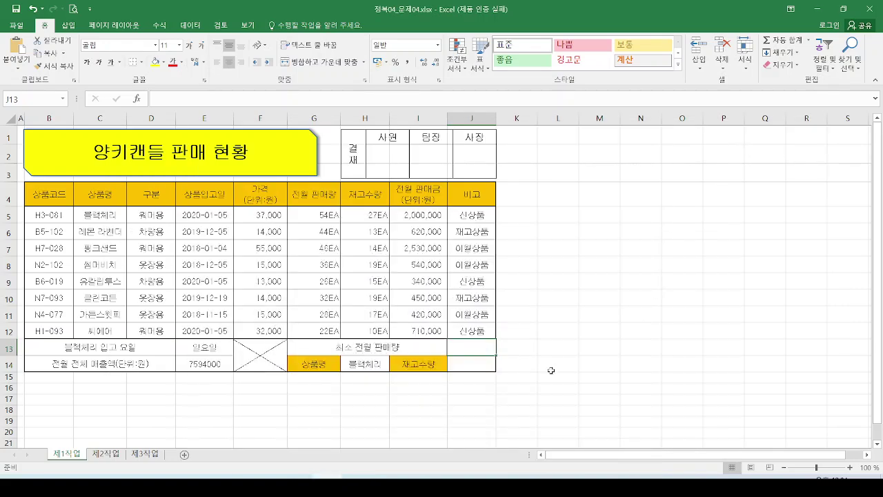
Step: Start a SMALL formula in J13 with the 전월 판매량 values G5:G12, named 판매량, as its array
click(369, 99)
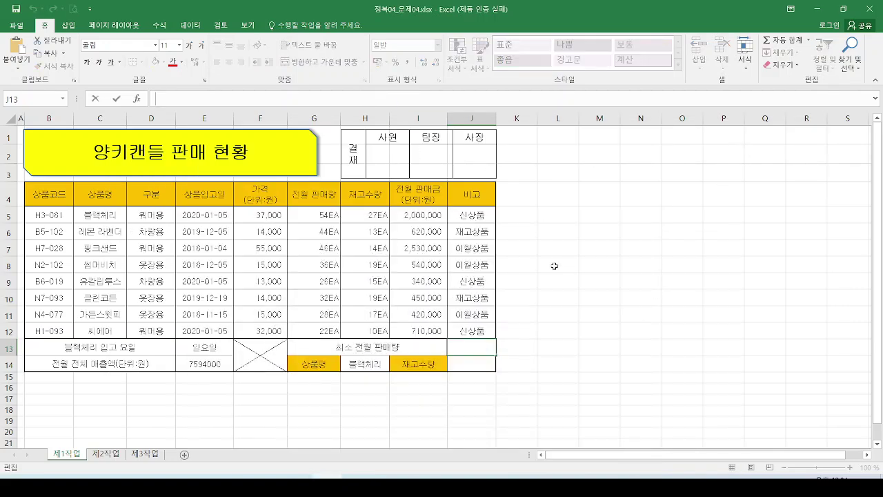
text(=)
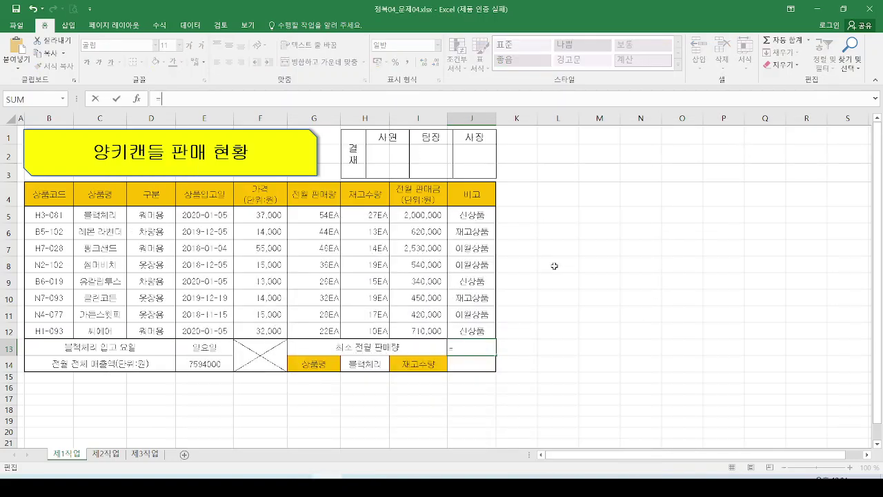
text(sma)
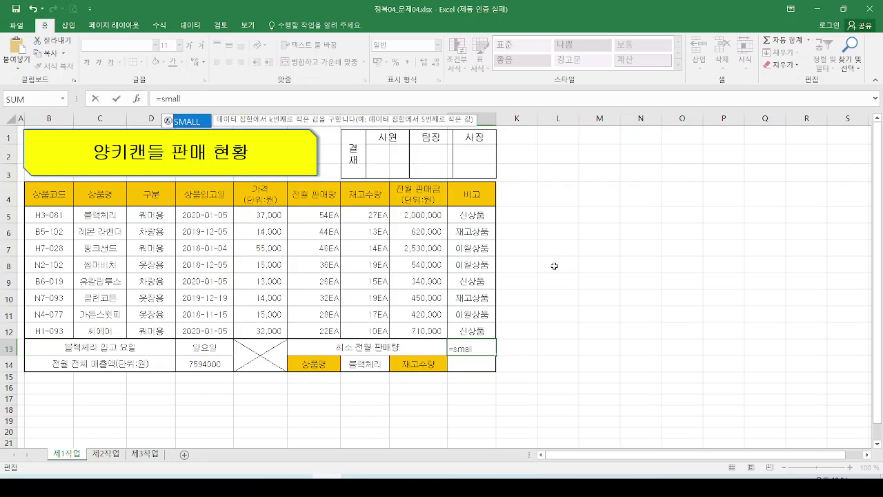
text(ll)
key(Tab)
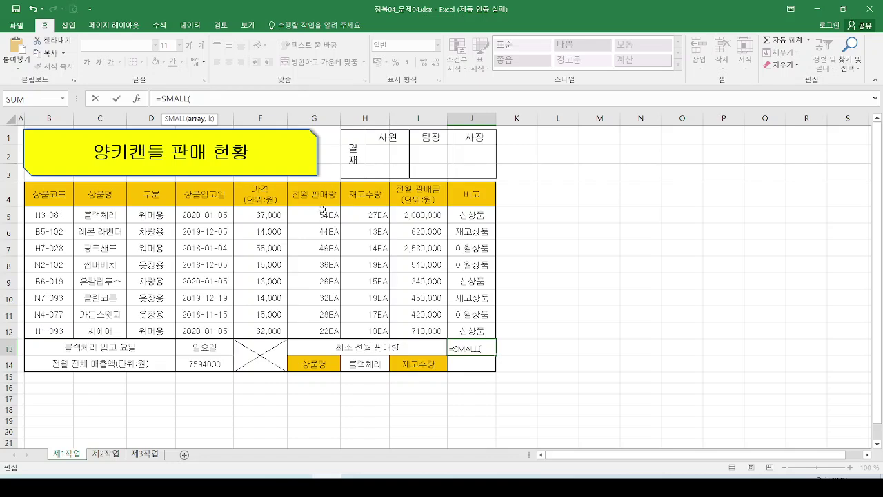
drag(323, 215, 324, 331)
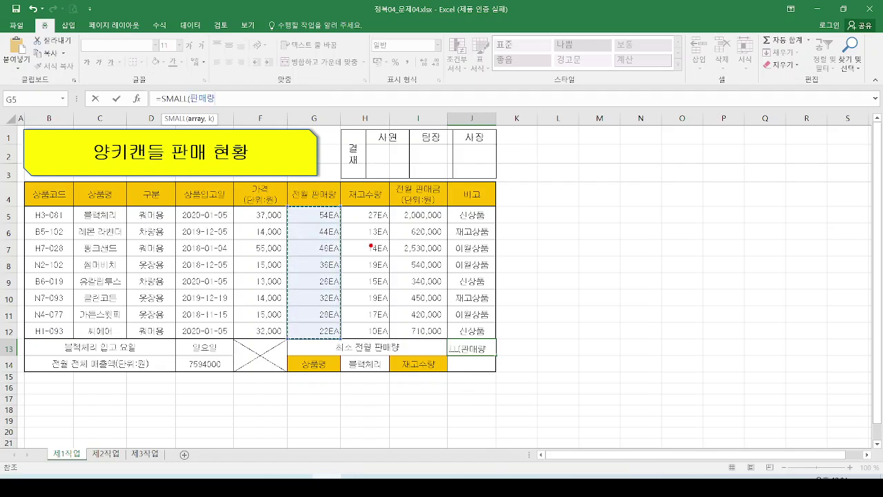
Step: Temporarily link the sales column to 판매량 with ink, and complete J13's formula with k set to 1: =SMALL(판매량,1)
drag(292, 203, 353, 350)
mouse_move(310, 240)
mouse_down()
mouse_move(215, 116)
mouse_move(215, 103)
mouse_up()
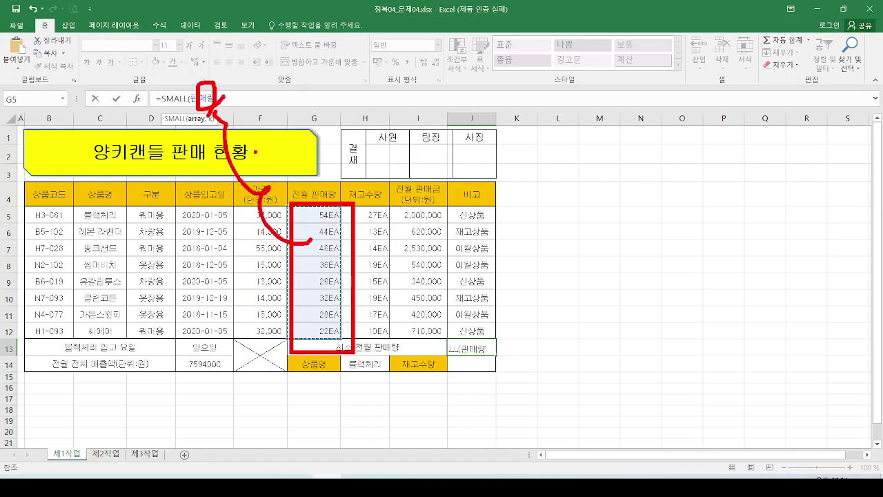
key(Escape)
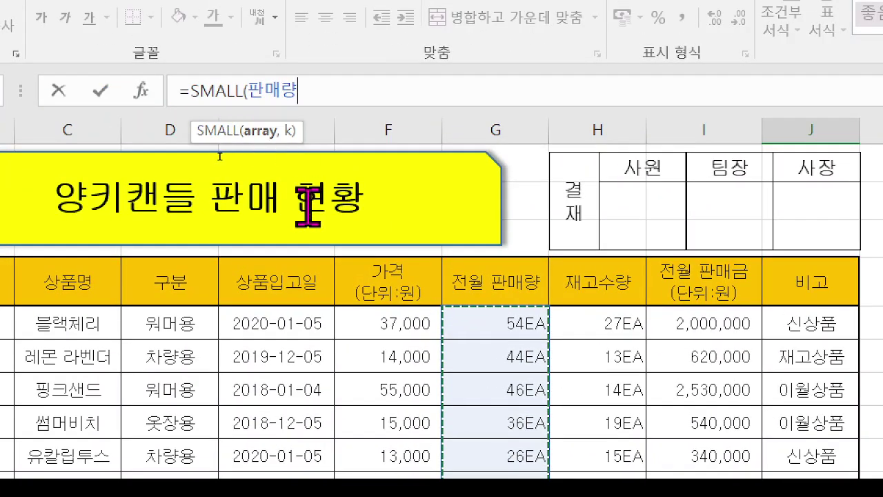
text(,)
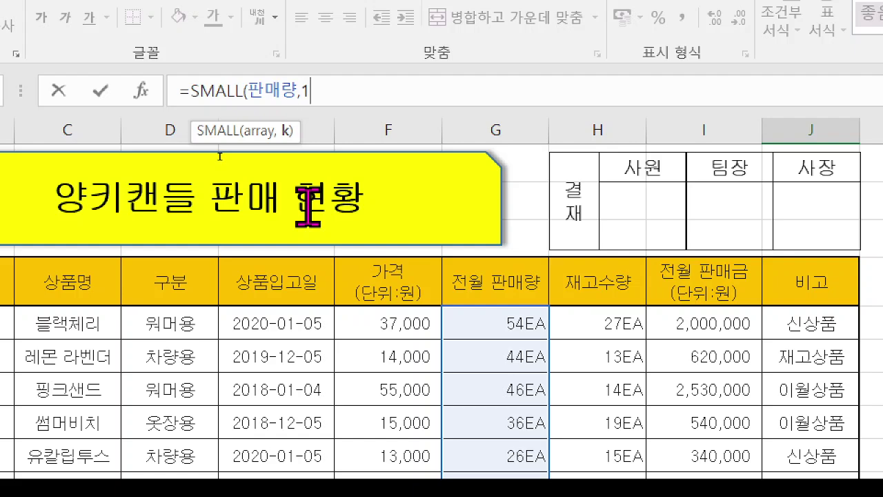
text(1))
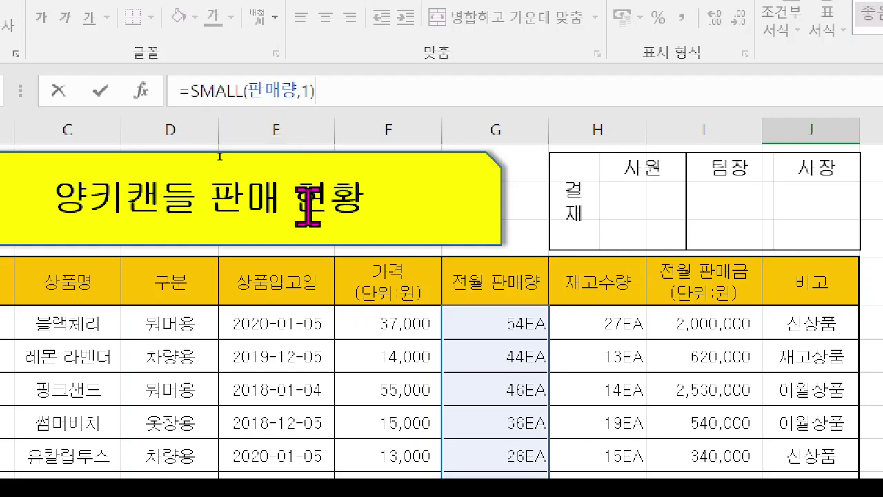
key(Return)
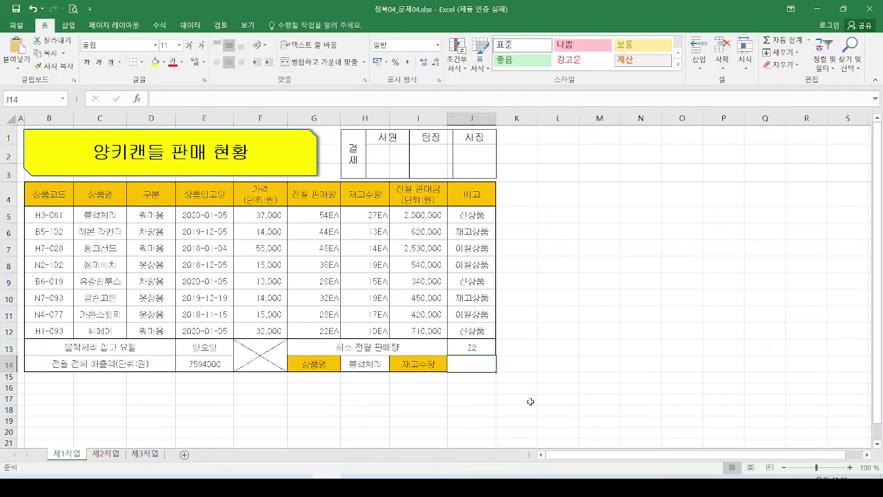
Step: Box the 전월 판매량 column with an arrow from its smallest value towards J13, box empty J14, and erase the ink
mouse_move(293, 204)
mouse_down()
mouse_move(347, 349)
mouse_move(333, 337)
mouse_move(457, 360)
mouse_move(402, 352)
mouse_up()
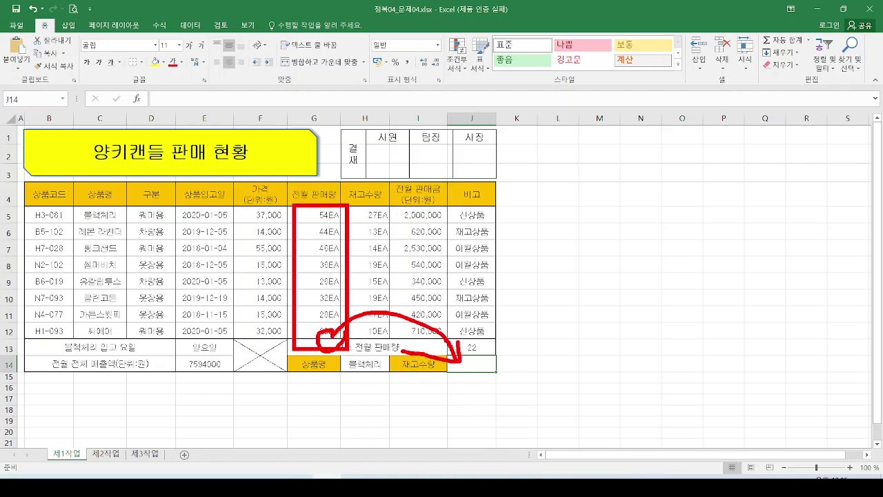
key(Escape)
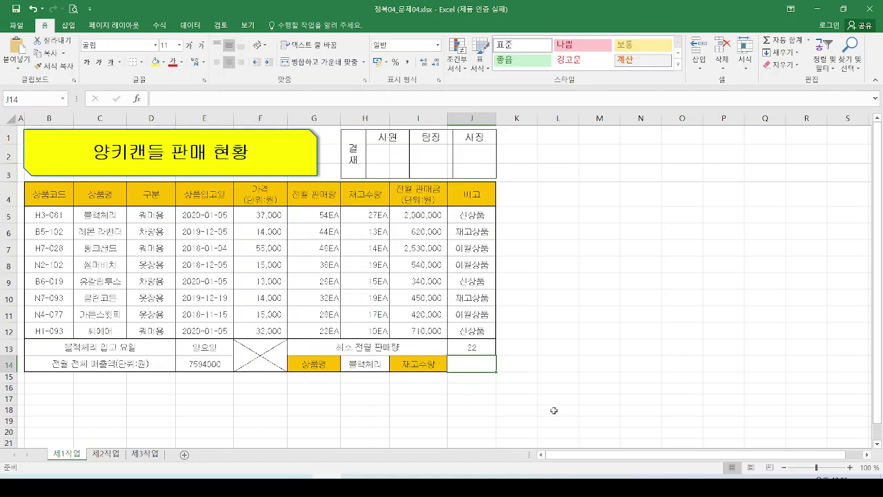
drag(439, 353, 505, 385)
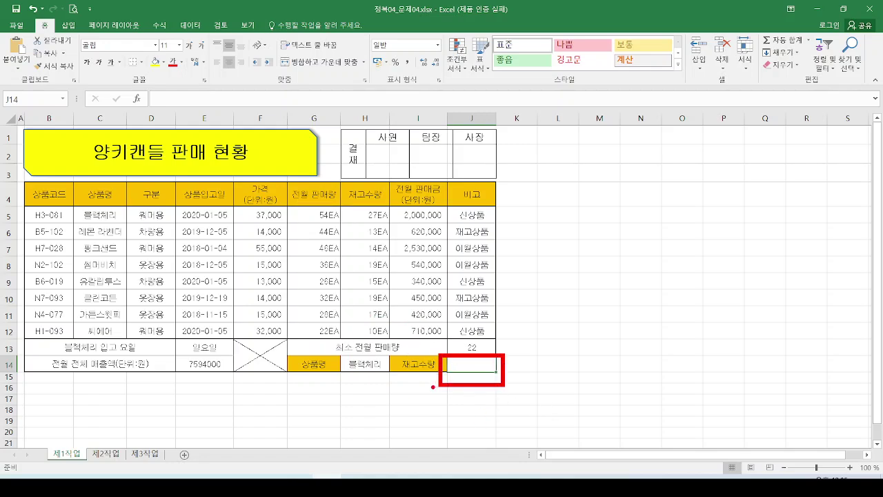
key(e)
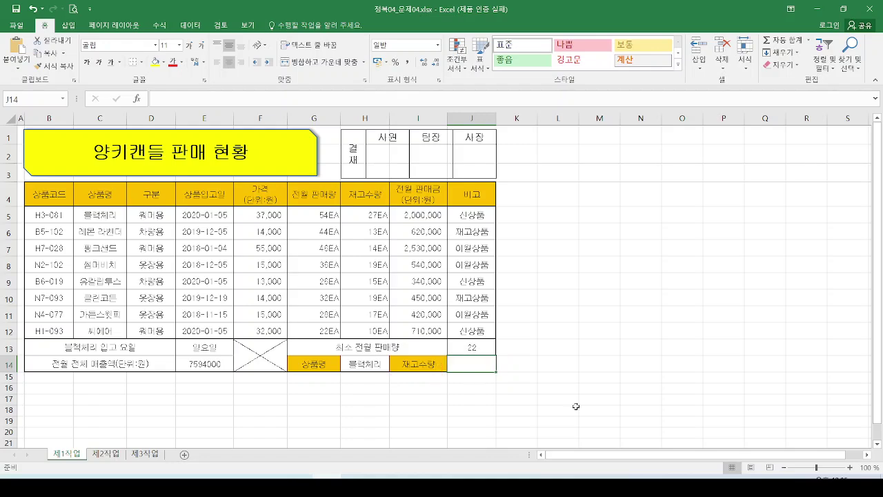
Step: Circle H14, erase the ink, mark H14, 상품명 and 재고수량 in condition (6) of 91.jpg, then clear the marks and minimize the image
mouse_move(336, 350)
mouse_down()
mouse_move(388, 373)
mouse_move(384, 385)
mouse_up()
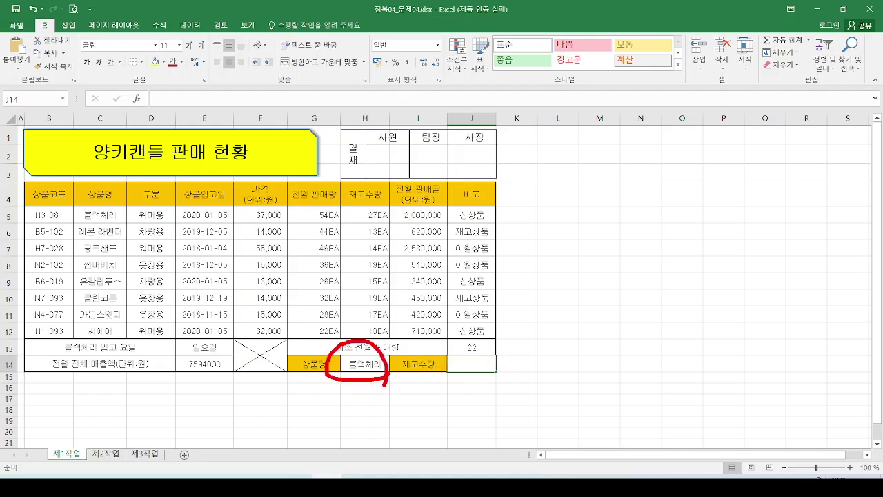
key(Escape)
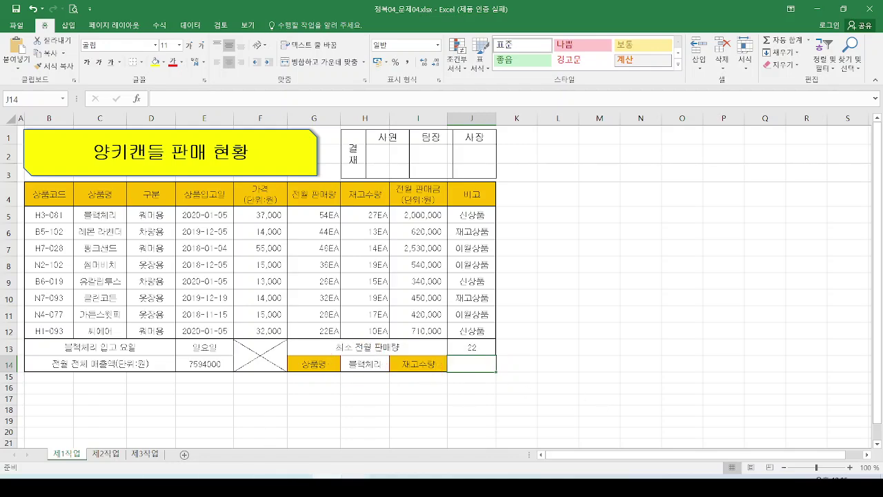
click(356, 485)
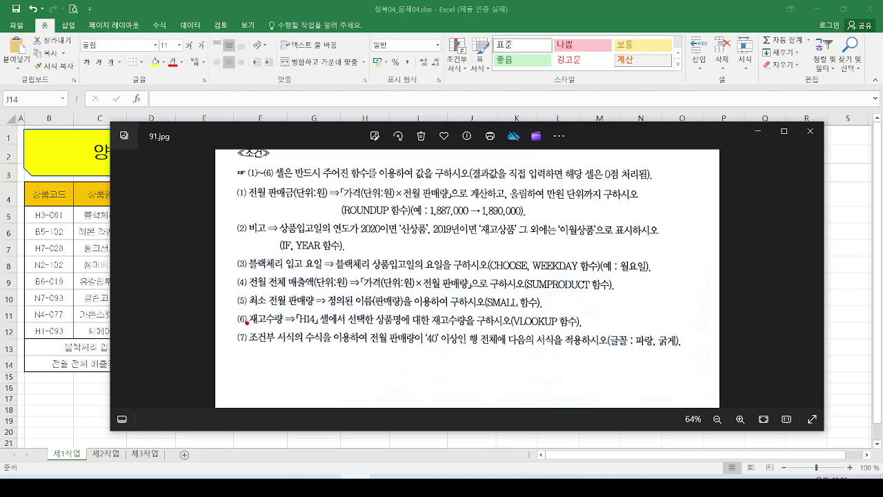
drag(292, 301, 321, 328)
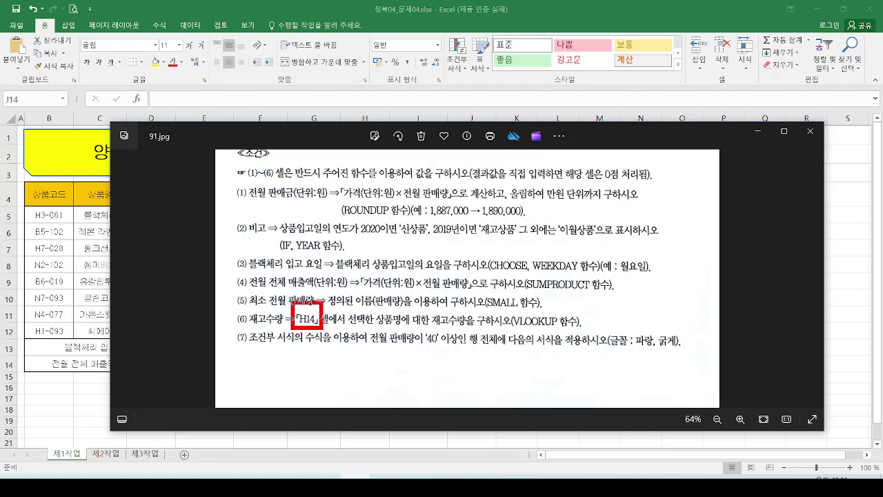
mouse_move(406, 324)
mouse_down()
mouse_move(382, 334)
mouse_move(405, 316)
mouse_up()
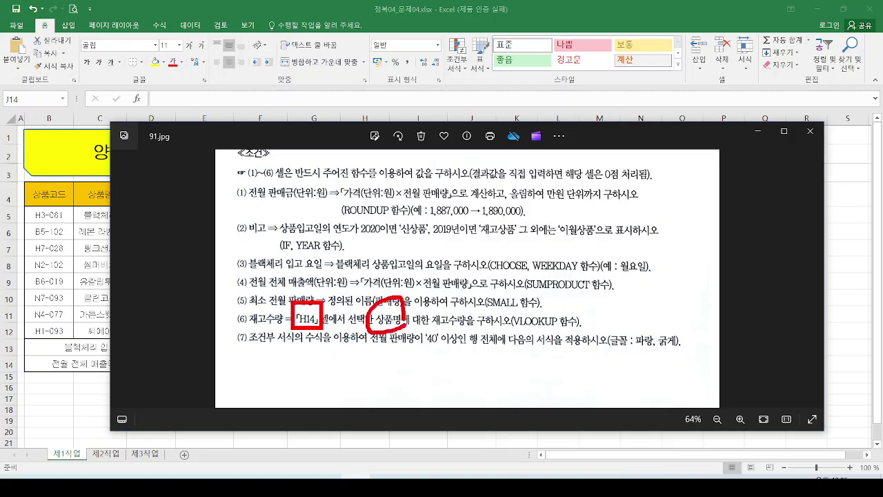
mouse_move(458, 329)
mouse_down()
mouse_move(440, 303)
mouse_move(464, 312)
mouse_up()
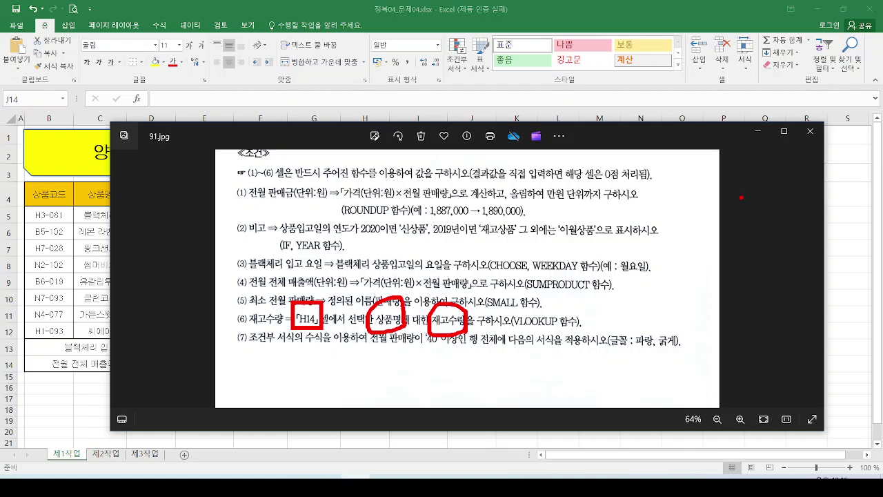
key(Escape)
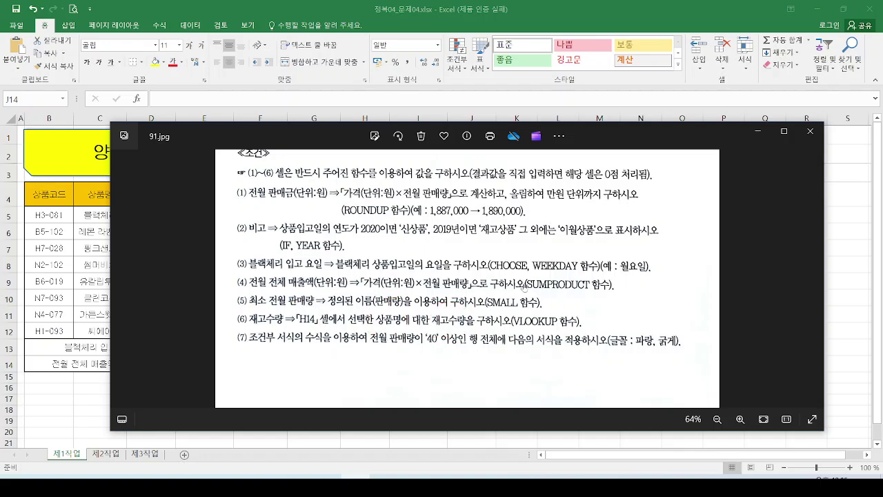
click(759, 134)
Step: Start a VLOOKUP formula in J14 with the product name cell H14 as its lookup value, temporarily boxing that cell with ink
click(260, 105)
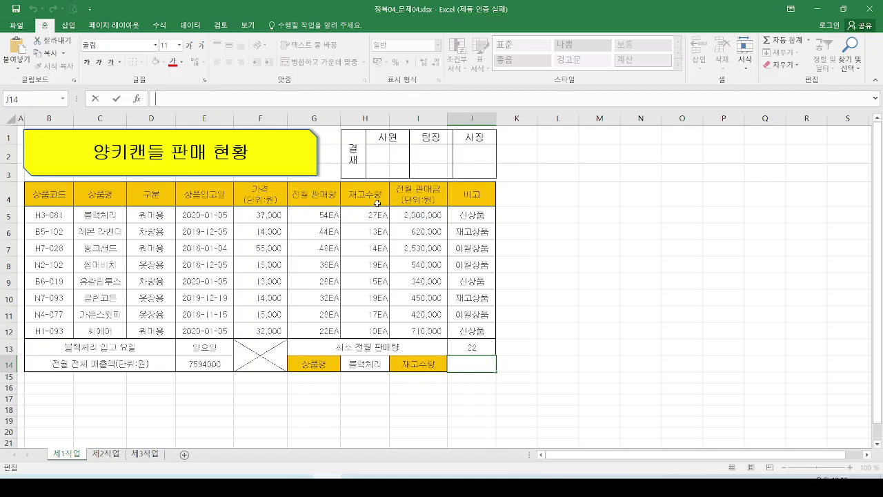
text(=VL)
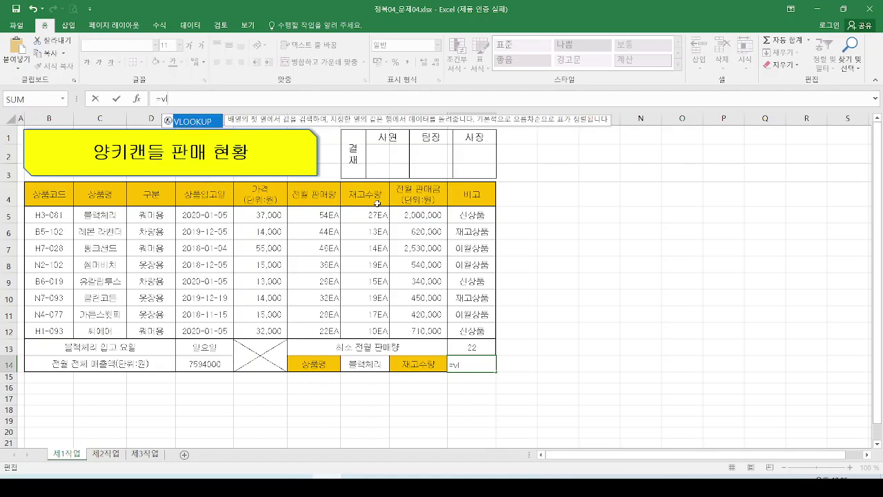
key(Tab)
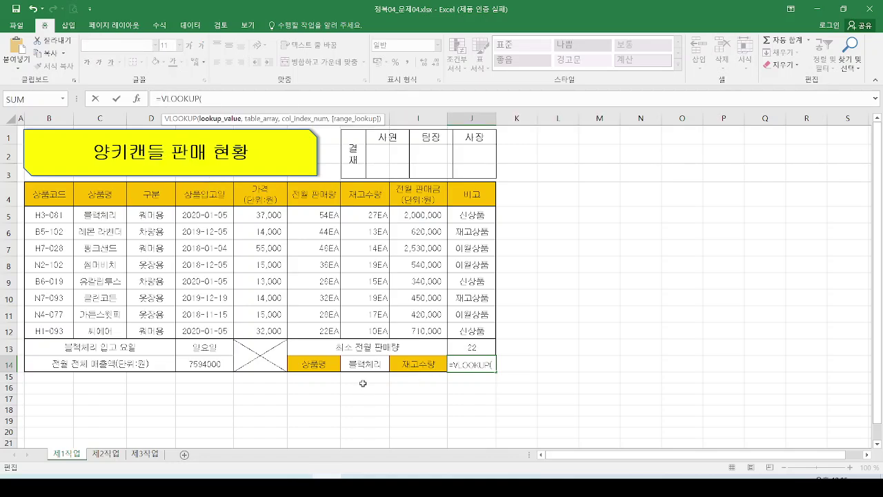
drag(336, 344, 394, 382)
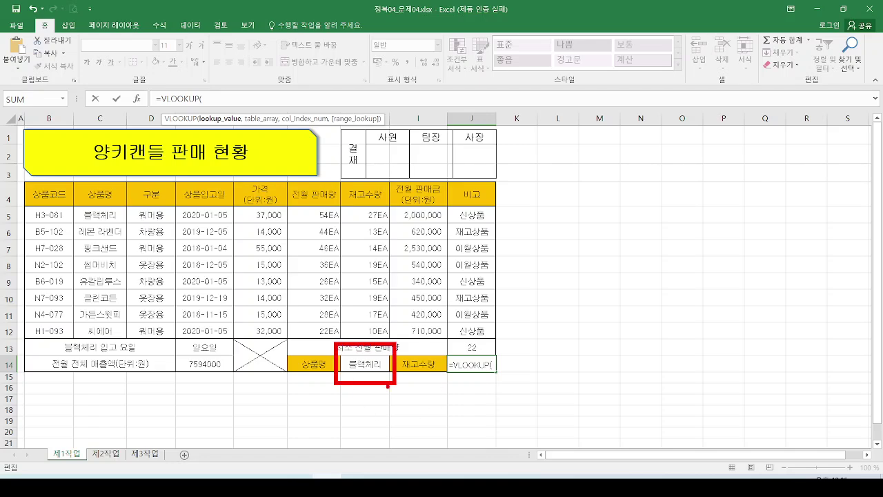
click(371, 364)
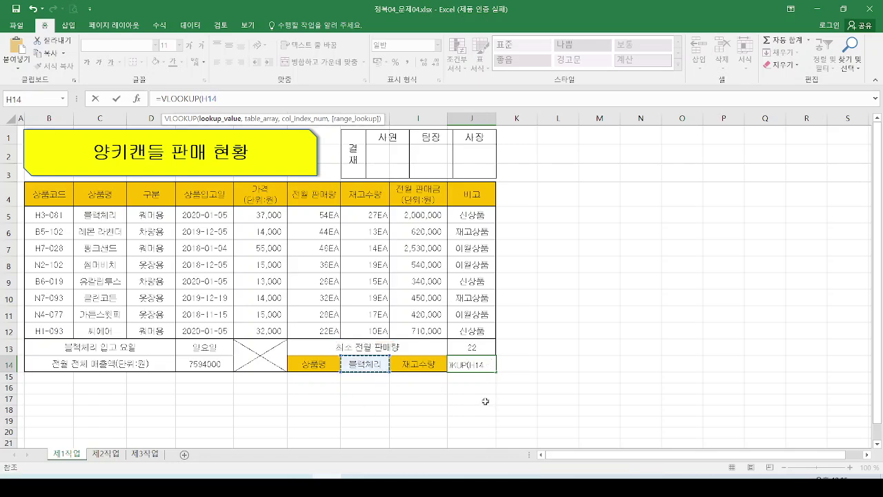
text(,)
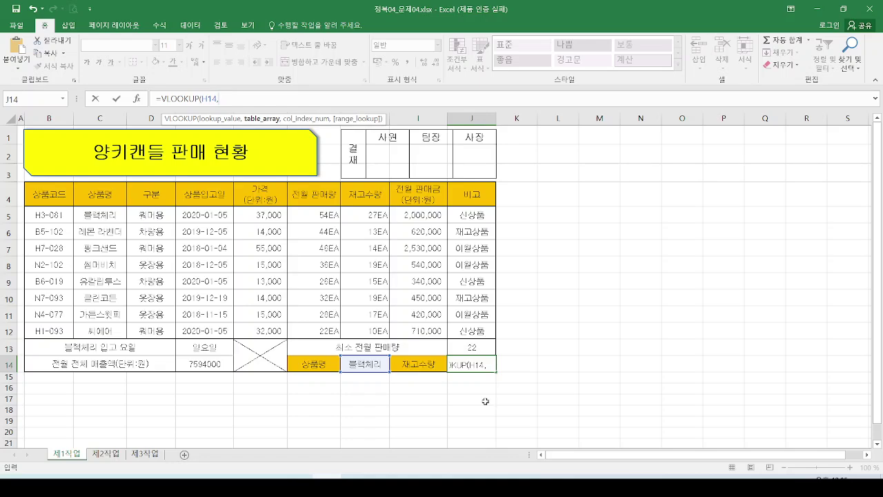
Step: Temporarily link H14 to the 상품명 column with ink, and set VLOOKUP's table array to C5:H12
mouse_move(331, 347)
mouse_down()
mouse_move(391, 377)
mouse_move(207, 329)
mouse_move(112, 269)
mouse_up()
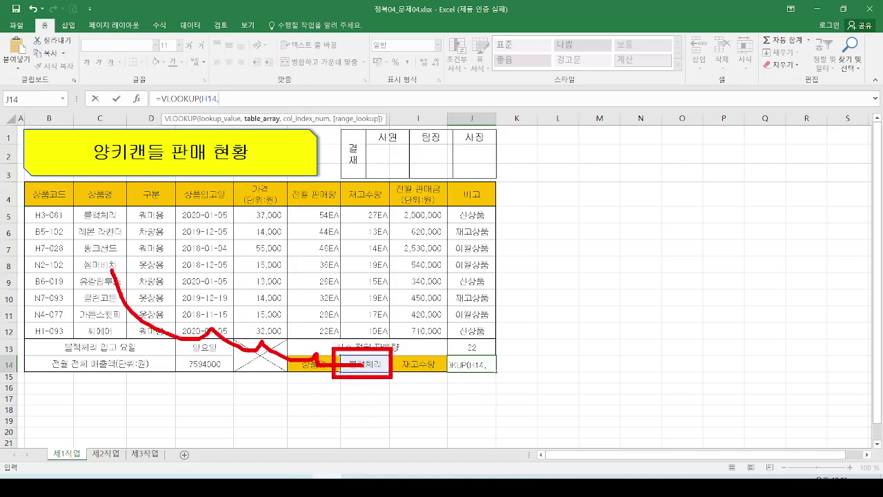
mouse_move(77, 208)
mouse_down()
mouse_move(121, 259)
mouse_move(414, 340)
mouse_move(388, 343)
mouse_up()
key(Escape)
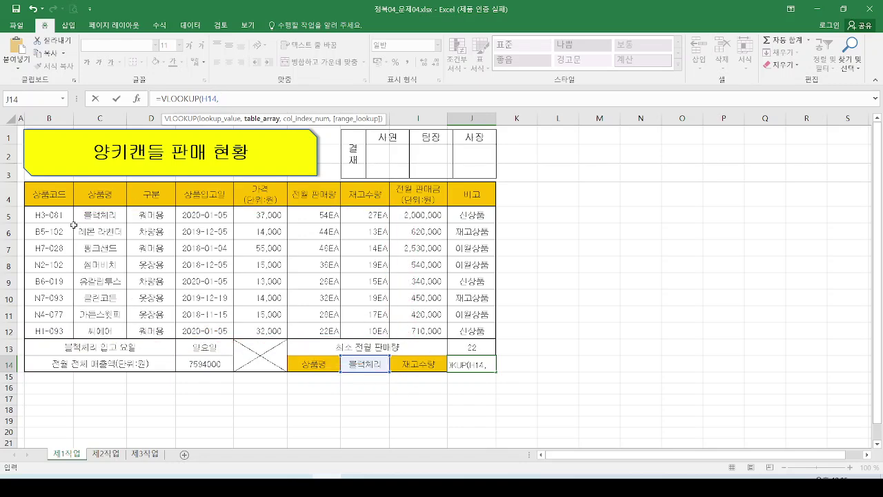
click(105, 220)
drag(104, 223, 380, 332)
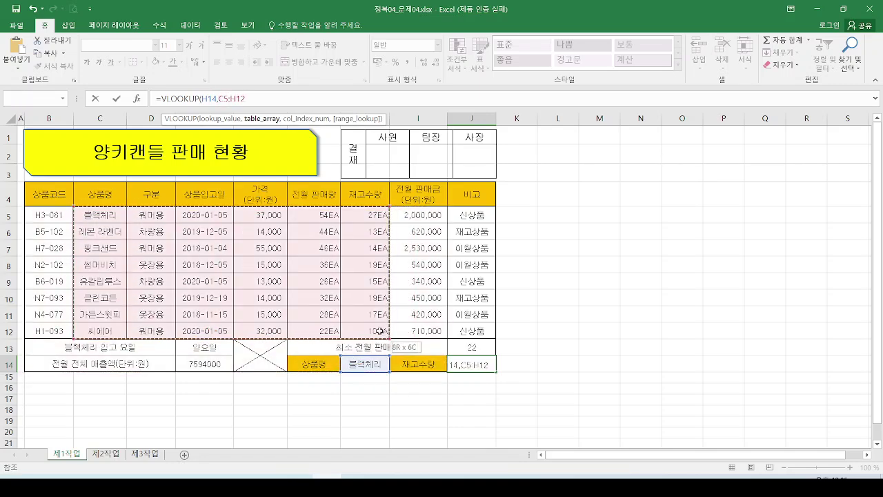
text(,)
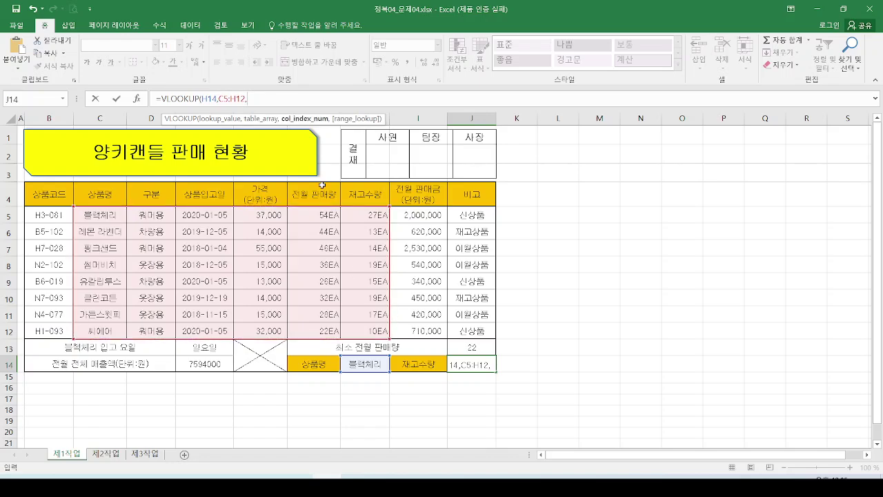
Step: Box col_index_num, circle the first 재고수량 value, tally the columns from 상품명 to 재고수량 with ink strokes, and erase the ink
mouse_move(279, 104)
mouse_down()
mouse_move(281, 116)
mouse_move(333, 127)
mouse_up()
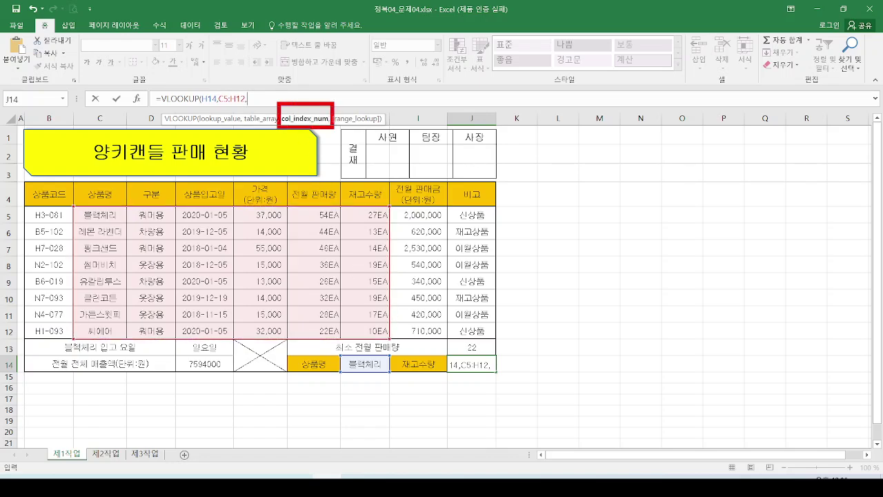
mouse_move(368, 217)
mouse_down()
mouse_move(390, 228)
mouse_move(374, 240)
mouse_up()
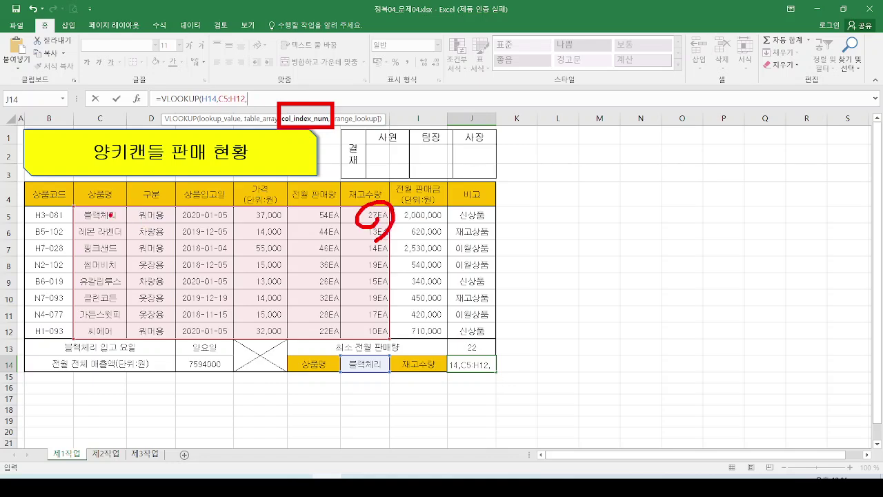
mouse_move(140, 208)
mouse_down()
mouse_move(82, 206)
mouse_move(70, 253)
mouse_up()
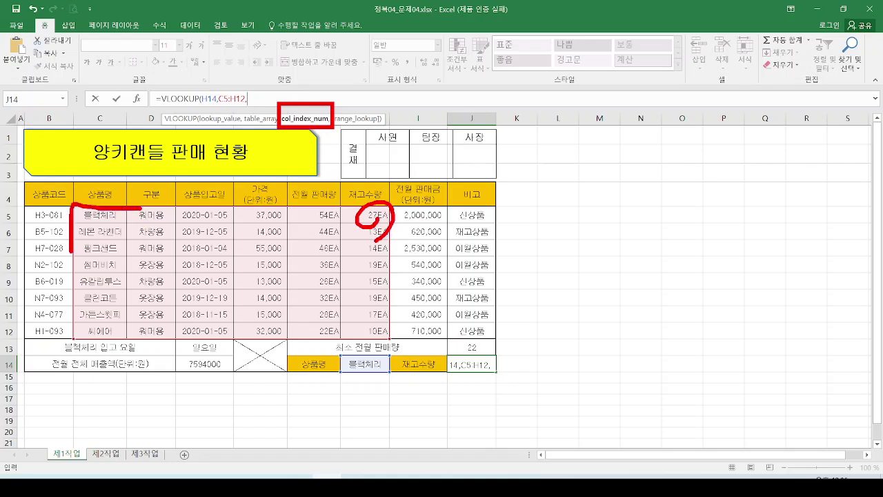
drag(125, 228, 117, 251)
drag(156, 224, 146, 252)
drag(224, 221, 214, 256)
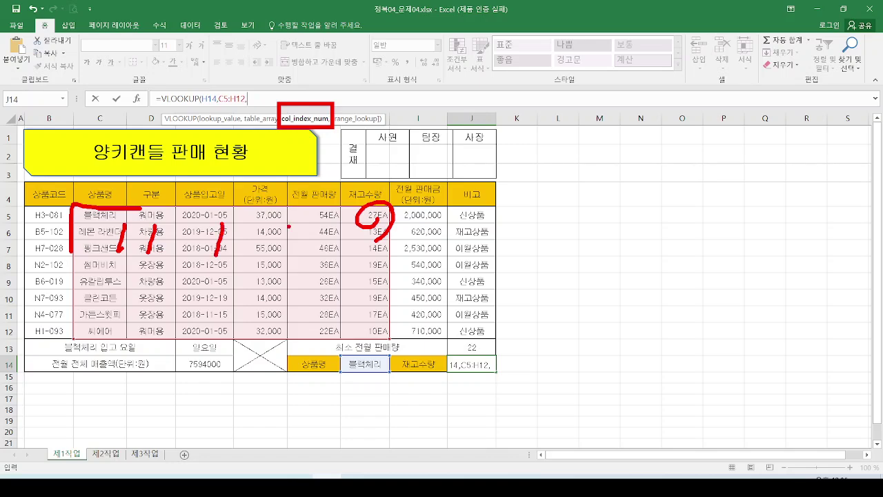
drag(291, 228, 281, 263)
drag(336, 230, 329, 256)
drag(375, 239, 360, 292)
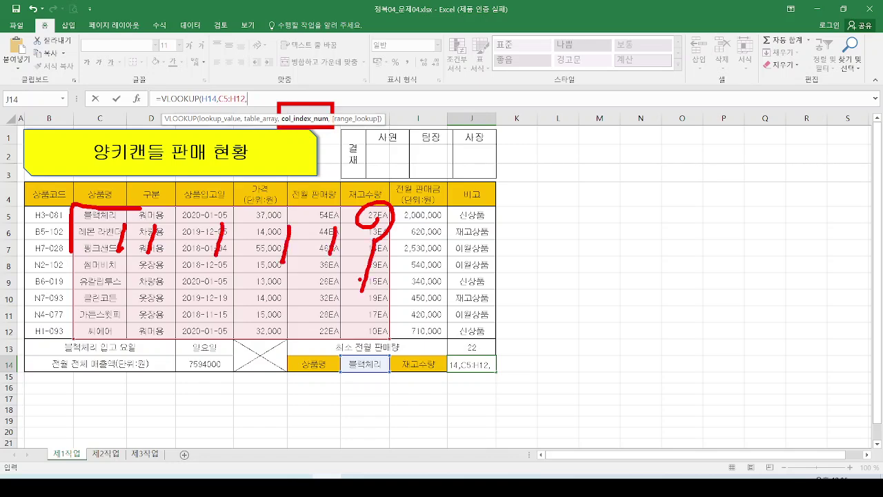
key(Escape)
Step: Complete J14's formula with column index 6 and exact match: =VLOOKUP(H14,C5:H12,6,FALSE)
text(6)
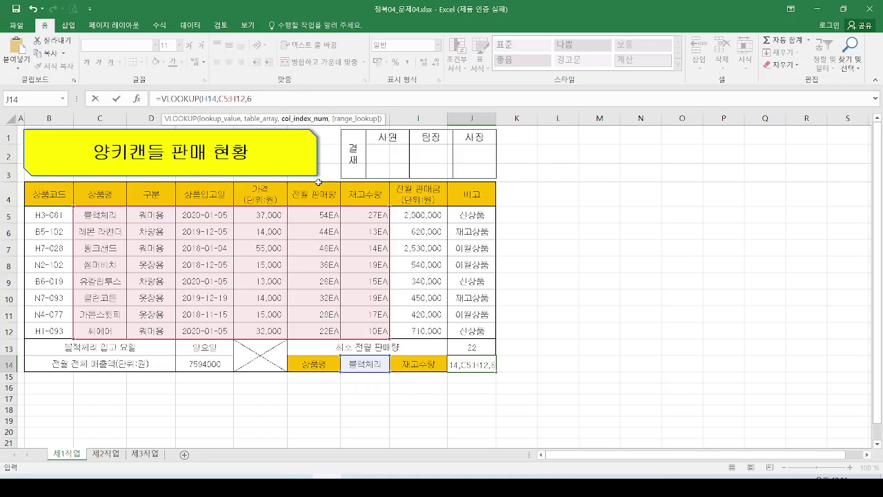
text(,FALSE)
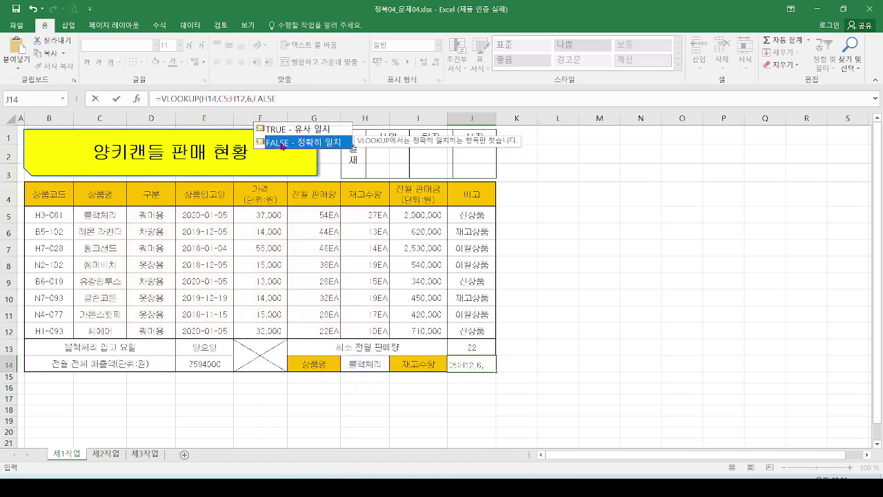
double_click(282, 144)
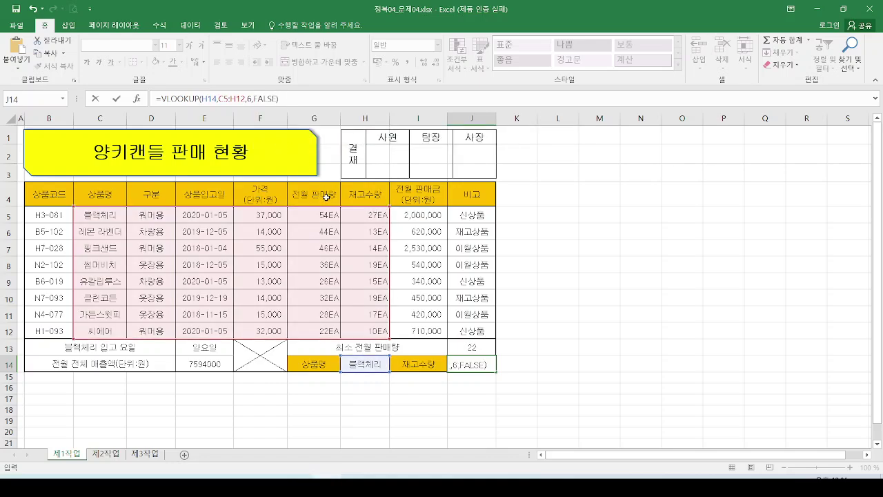
key(Return)
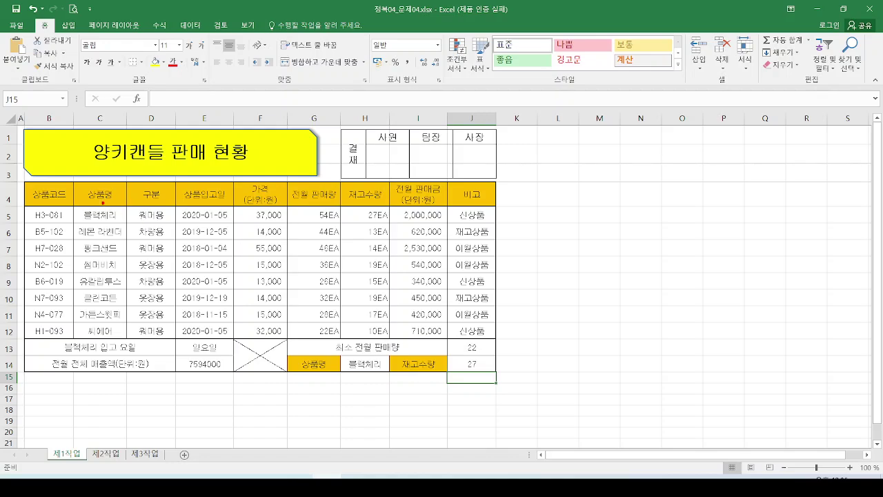
Step: Trace the lookup with ink from H14 to 블랙체리 in C5, across to its 재고수량 and down to J14, and erase the ink
drag(76, 206, 125, 222)
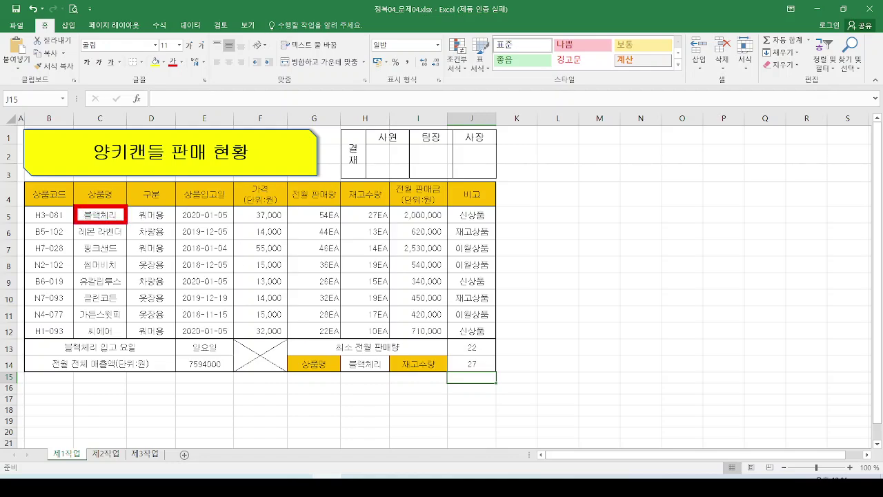
mouse_move(322, 343)
mouse_down()
mouse_move(377, 383)
mouse_move(371, 395)
mouse_up()
mouse_move(356, 363)
mouse_down()
mouse_move(287, 363)
mouse_move(170, 243)
mouse_move(102, 243)
mouse_up()
mouse_move(132, 216)
mouse_down()
mouse_move(347, 215)
mouse_move(347, 228)
mouse_up()
mouse_move(400, 220)
mouse_down()
mouse_move(385, 205)
mouse_move(400, 219)
mouse_up()
mouse_move(396, 228)
mouse_down()
mouse_move(487, 288)
mouse_move(479, 353)
mouse_move(504, 348)
mouse_up()
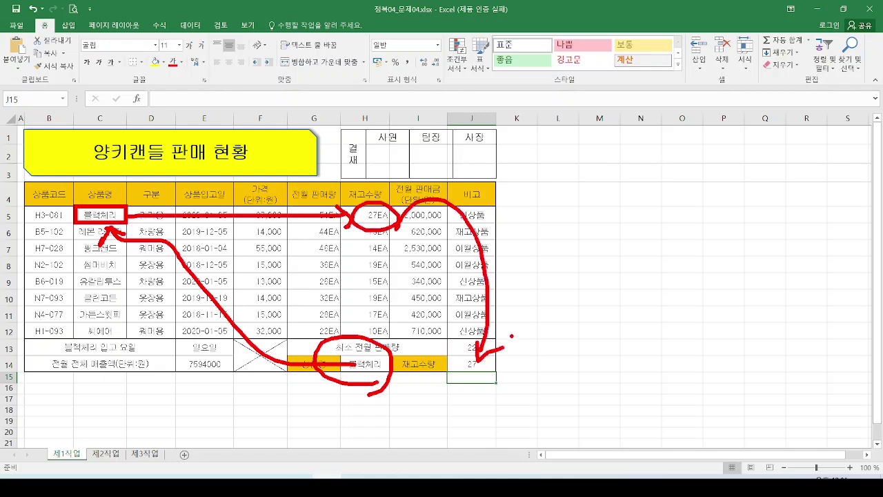
key(Escape)
Step: Temporarily circle H14 with ink and choose 레몬 라벤더 as its product name to test the lookup
click(364, 352)
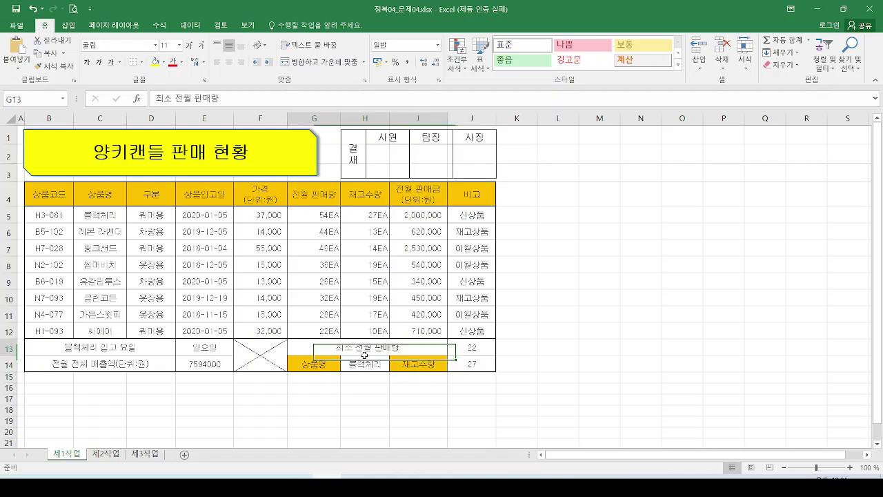
click(371, 366)
key(ctrl+2)
mouse_move(381, 373)
mouse_down()
mouse_move(378, 347)
mouse_move(390, 387)
mouse_up()
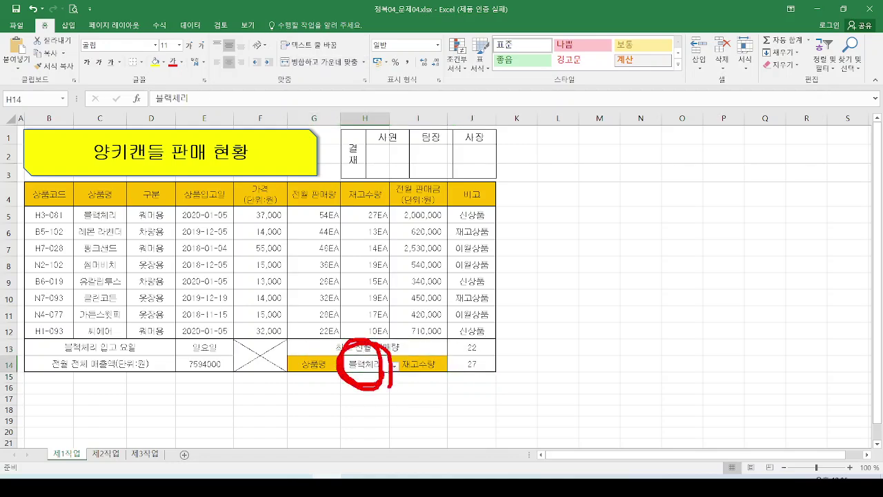
key(Escape)
click(394, 366)
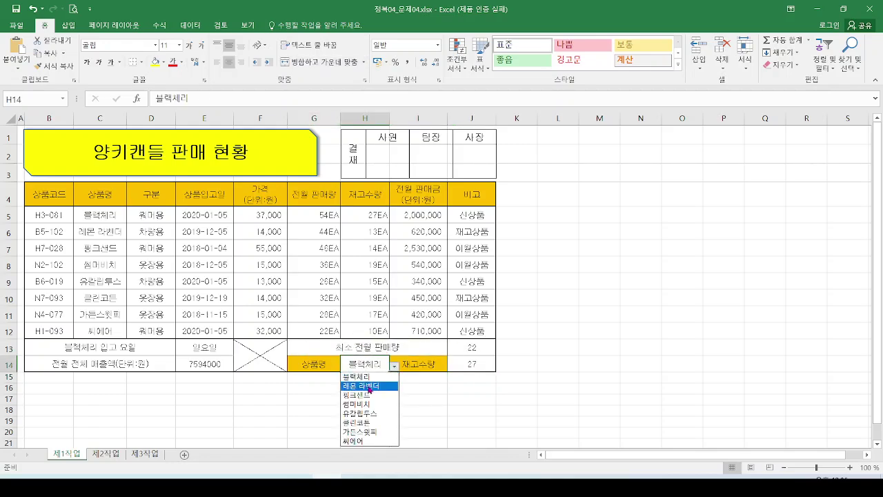
click(370, 390)
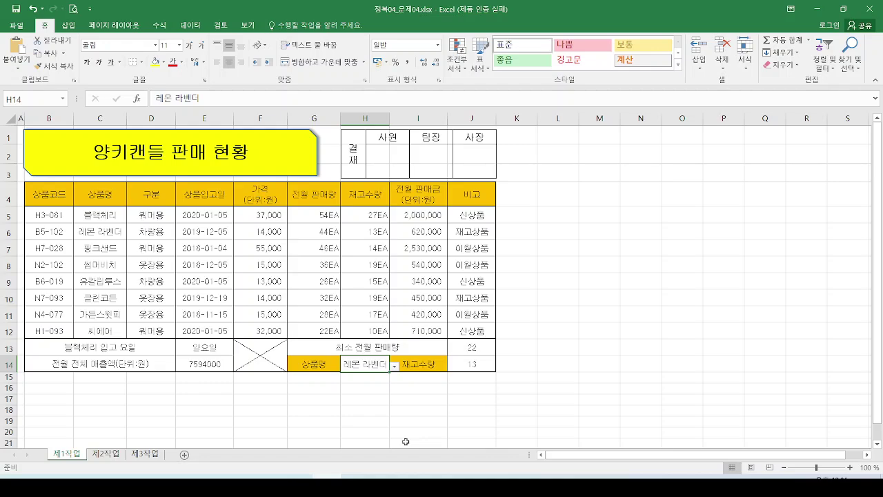
Step: Trace 레몬 라벤더's 재고수량 to J14 with ink, erase it, and set H14 back to 블랙체리
mouse_move(133, 243)
mouse_down()
mouse_move(115, 221)
mouse_move(387, 240)
mouse_move(411, 230)
mouse_move(487, 345)
mouse_move(523, 336)
mouse_up()
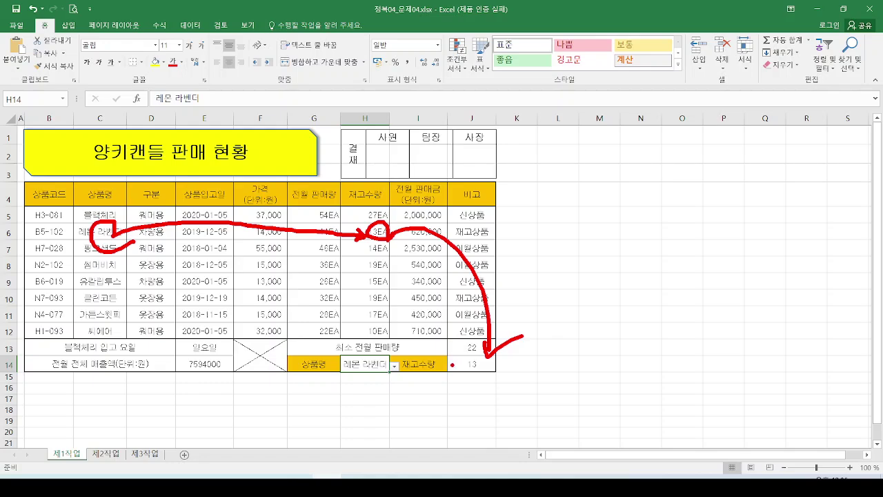
key(Escape)
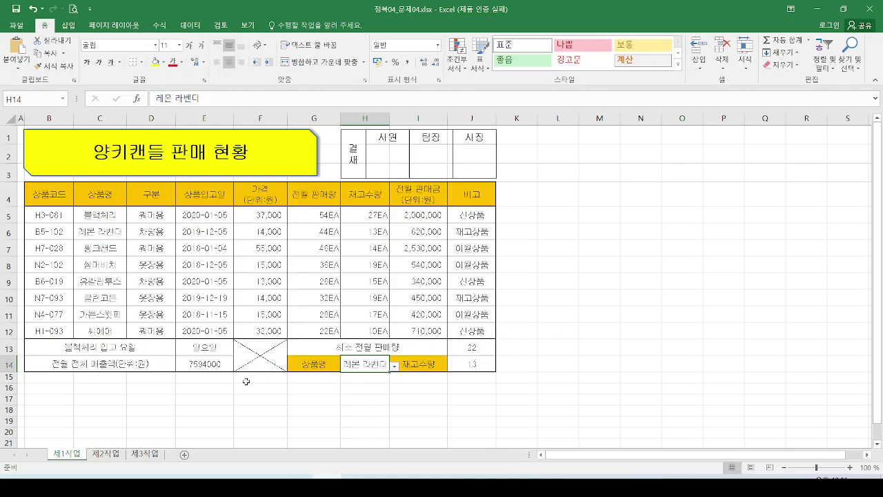
click(396, 366)
click(377, 376)
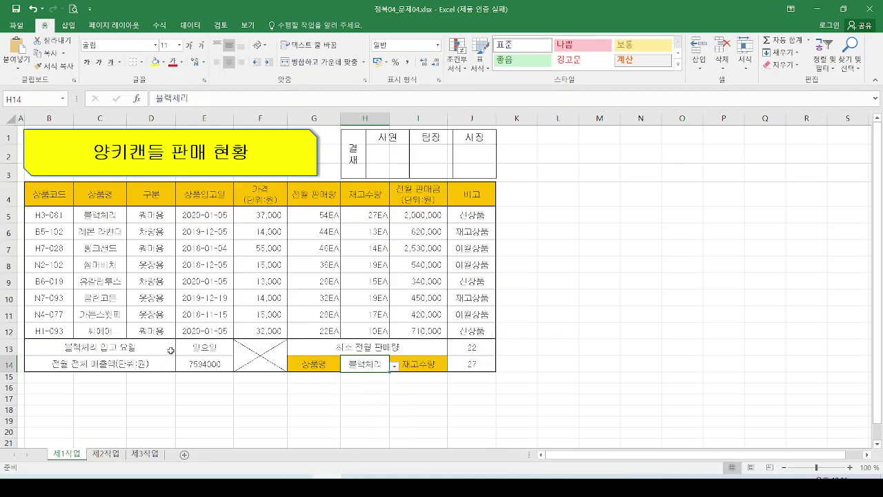
Step: Switch to 91.jpg, mark condition (7) on conditional formatting with temporary ink, erase it, and return to the workbook
click(222, 248)
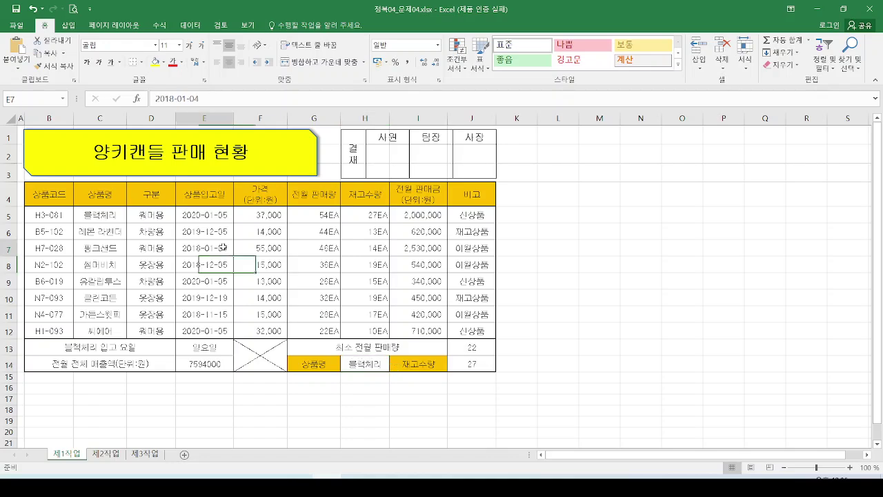
key(alt+Tab)
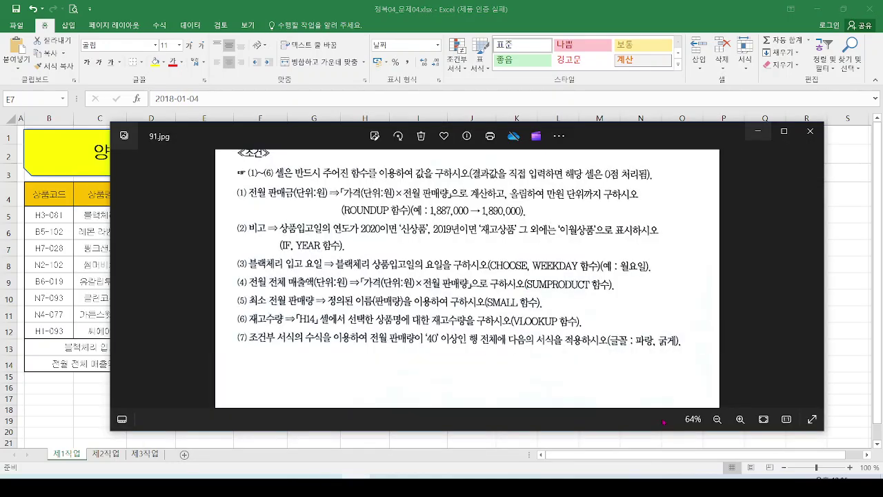
mouse_move(242, 324)
mouse_down()
mouse_move(316, 352)
mouse_move(300, 352)
mouse_up()
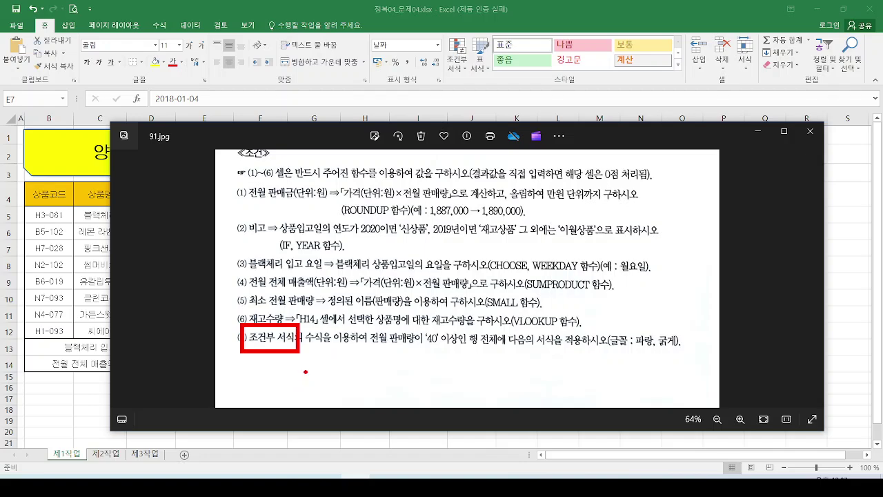
mouse_move(375, 350)
mouse_down()
mouse_move(412, 344)
mouse_move(448, 324)
mouse_move(459, 346)
mouse_move(571, 352)
mouse_up()
mouse_move(665, 347)
mouse_down()
mouse_move(654, 353)
mouse_move(708, 343)
mouse_move(673, 357)
mouse_up()
key(Escape)
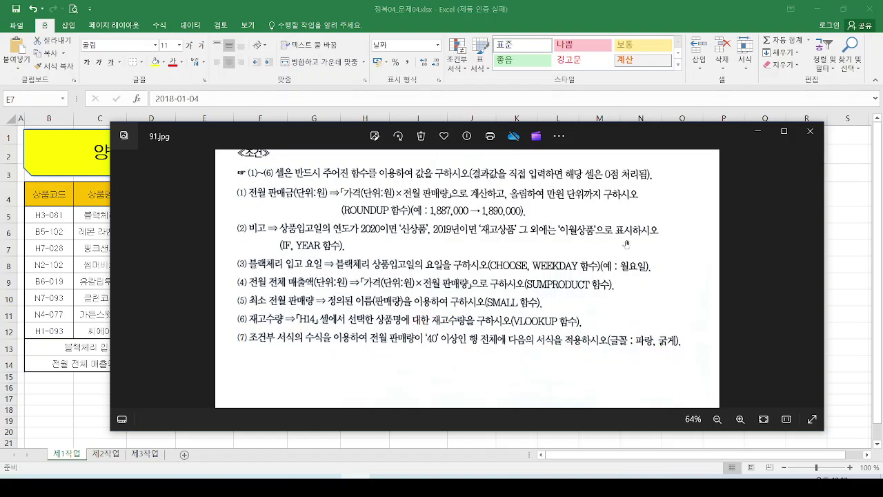
click(758, 134)
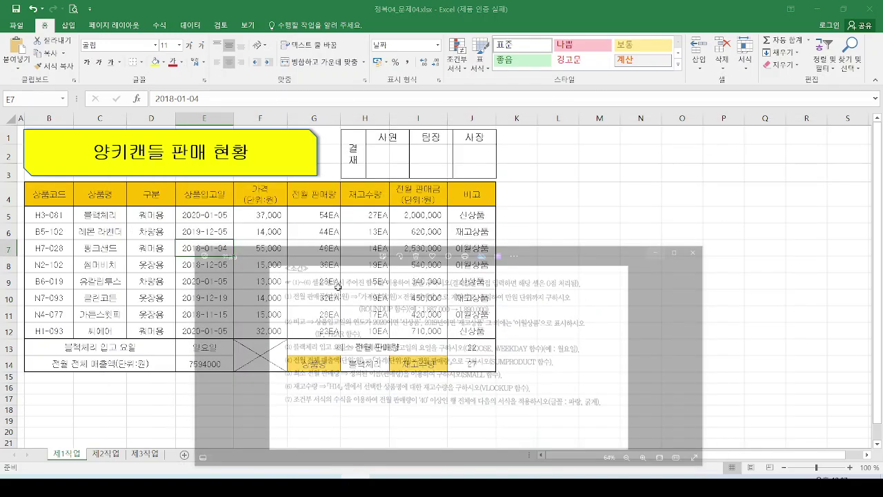
Step: Select the product data in B5:J12, and temporarily mark the conditional formatting command and the range with ink
click(316, 280)
drag(49, 215, 463, 330)
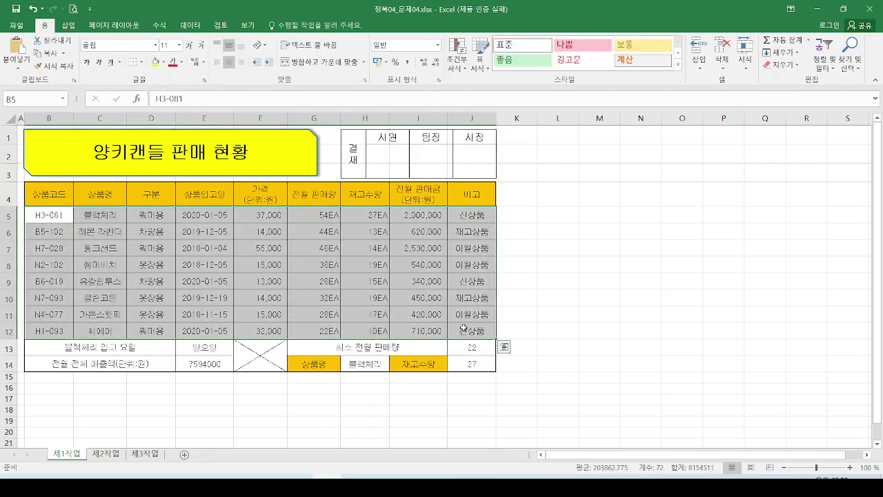
key(ctrl+2)
mouse_move(469, 77)
mouse_down()
mouse_move(463, 35)
mouse_move(465, 88)
mouse_up()
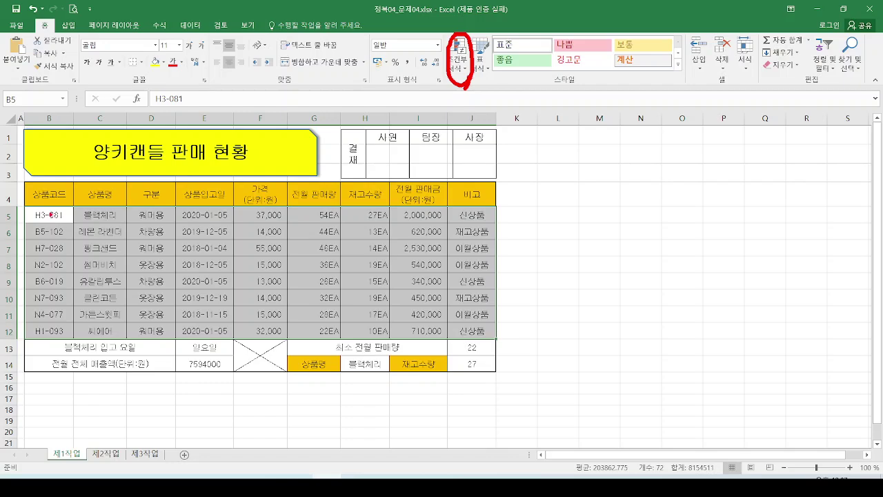
mouse_move(53, 215)
mouse_down()
mouse_move(30, 225)
mouse_move(493, 213)
mouse_move(30, 211)
mouse_up()
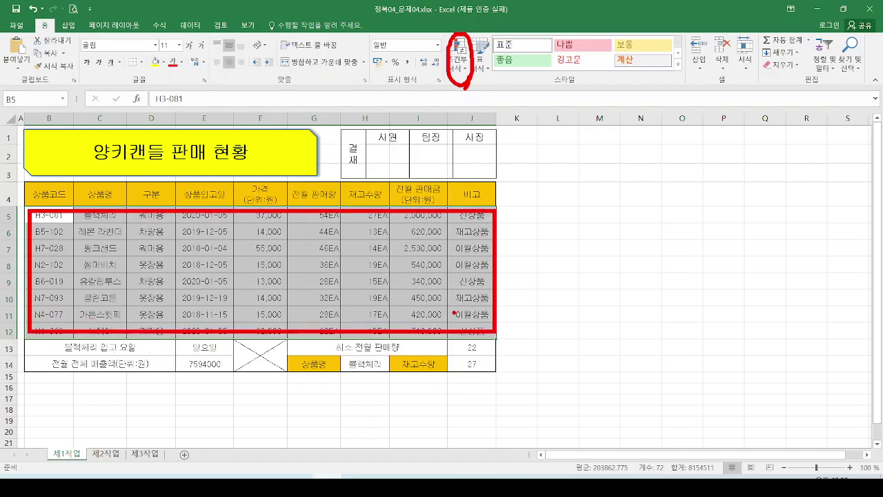
key(Escape)
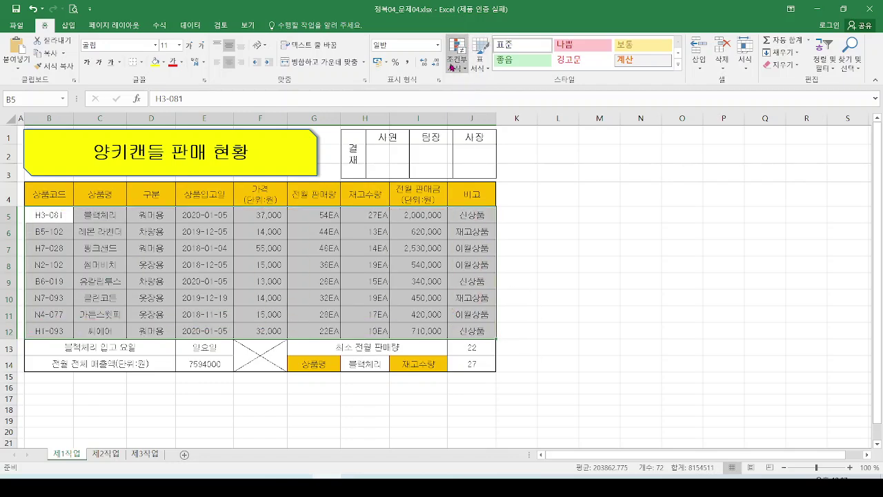
Step: Start a new conditional formatting rule of type 수식을 사용하여 서식을 지정할 셀 결정, with its dialog moved clear of the table
click(452, 68)
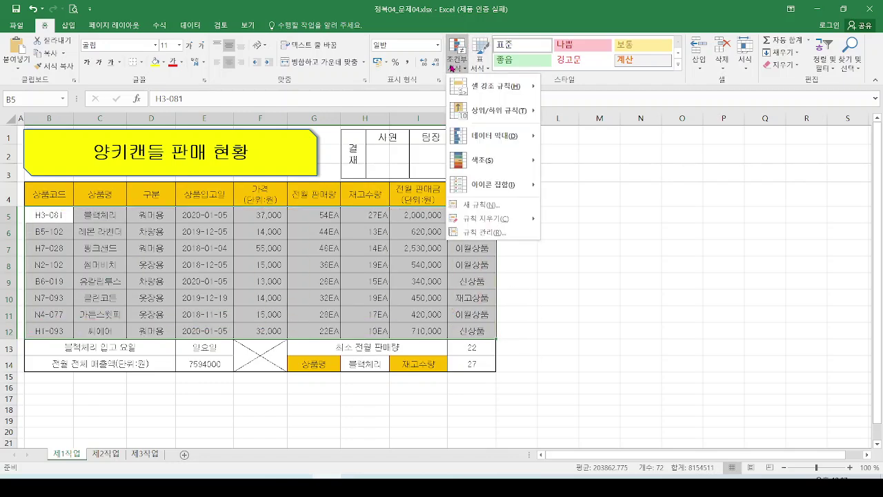
click(473, 205)
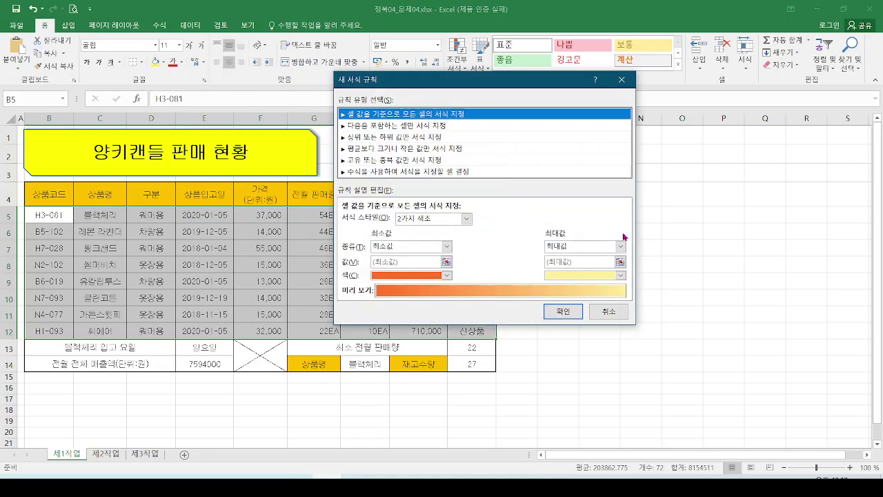
drag(483, 103, 687, 109)
mouse_move(546, 184)
mouse_down()
mouse_move(615, 205)
mouse_move(652, 206)
mouse_up()
key(Escape)
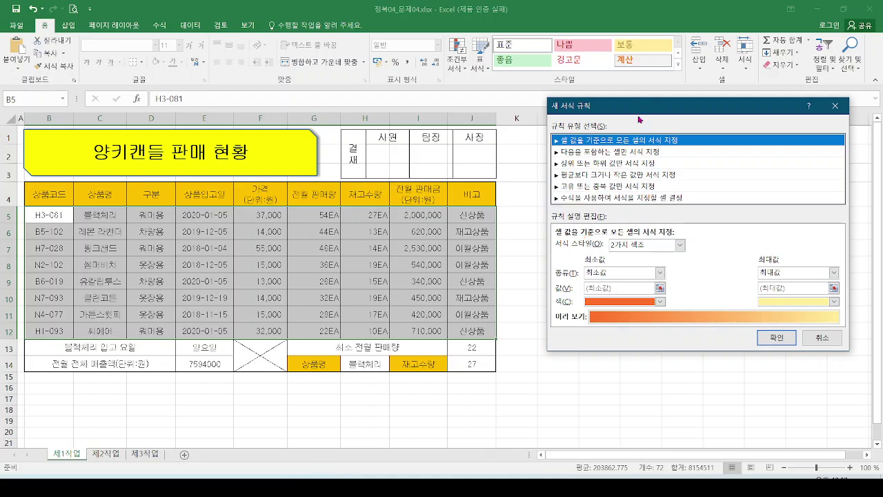
click(632, 198)
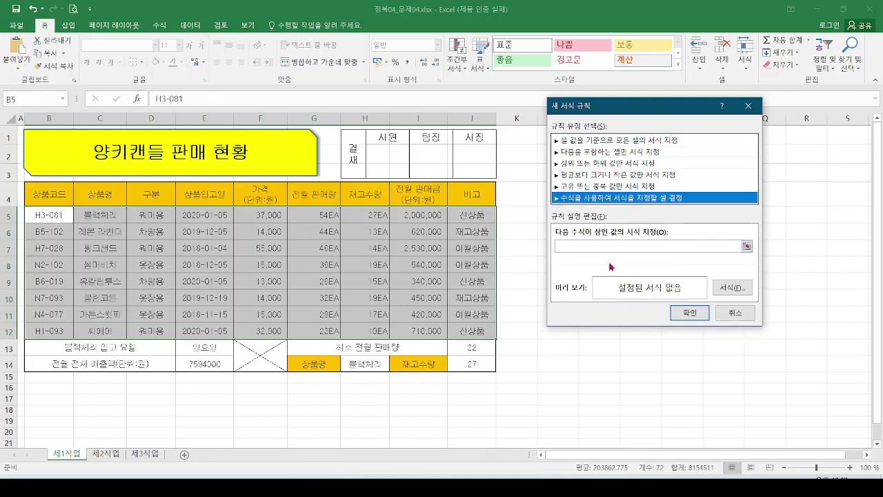
Step: Enter the rule formula =$G5>=40, taking G5 from the 전월 판매량 column with only its column locked
mouse_move(563, 240)
mouse_down()
mouse_move(567, 246)
mouse_move(594, 226)
mouse_up()
key(Escape)
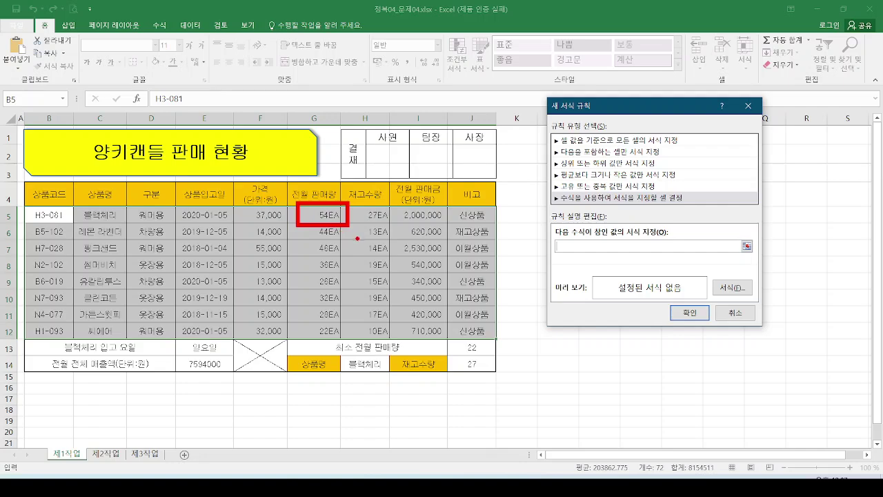
click(303, 218)
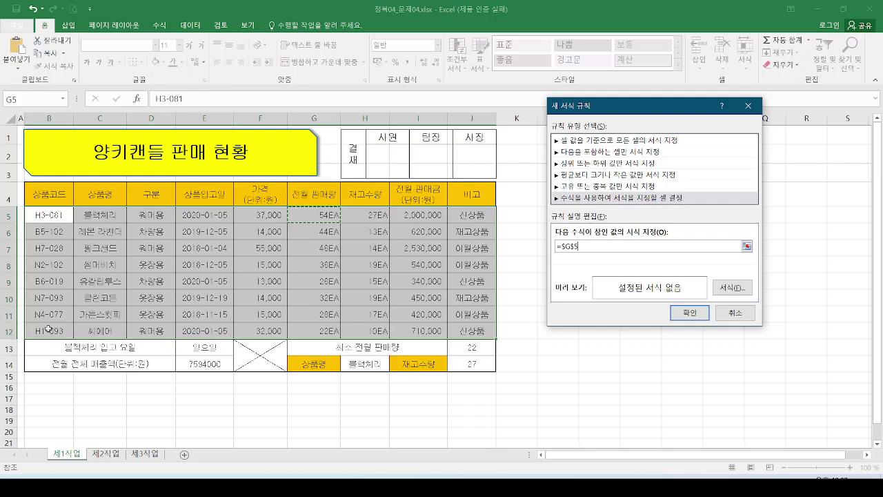
key(F4)
key(F4)
text(>=40)
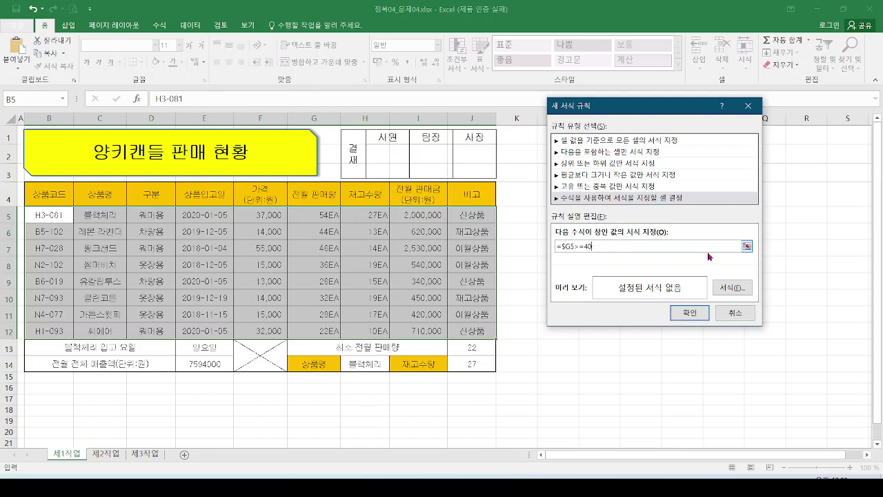
Step: Set the rule's font style to 굵게 and its color to blue, and apply the rule to the selected rows
click(737, 289)
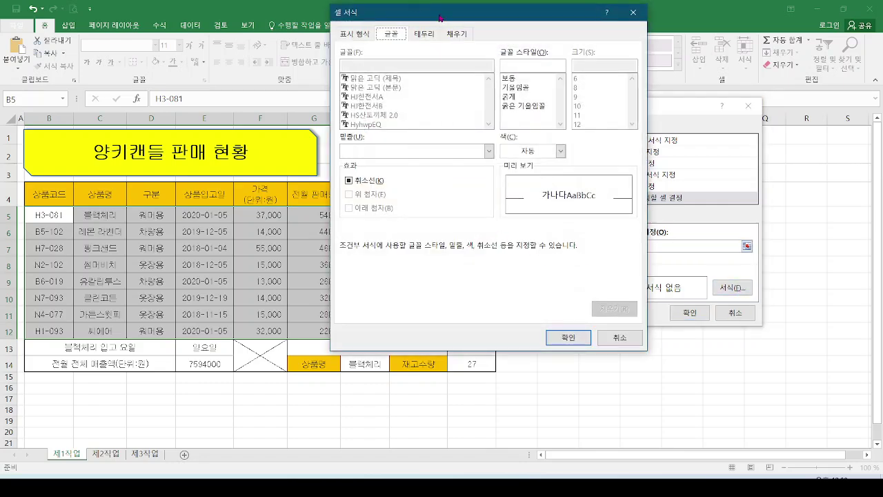
mouse_move(440, 18)
mouse_down()
mouse_move(340, 44)
mouse_move(291, 81)
mouse_up()
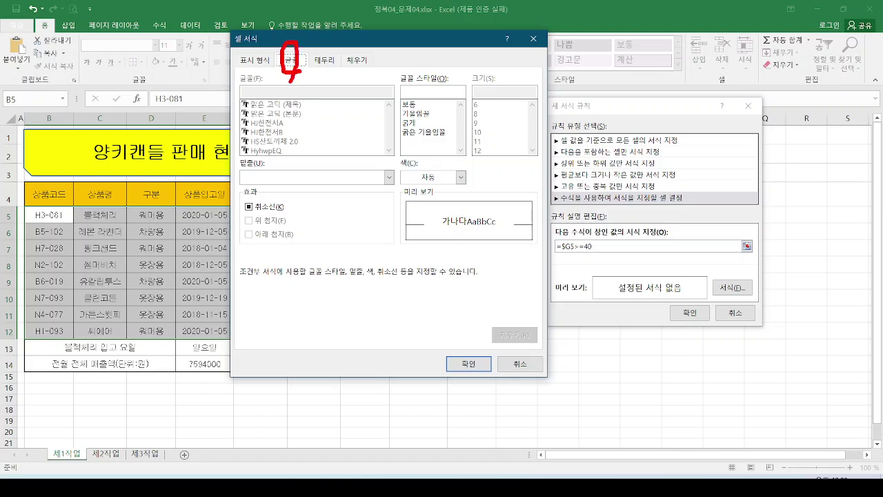
mouse_move(419, 127)
mouse_down()
mouse_move(393, 137)
mouse_move(401, 133)
mouse_up()
mouse_move(432, 192)
mouse_down()
mouse_move(426, 163)
mouse_move(430, 186)
mouse_up()
key(Escape)
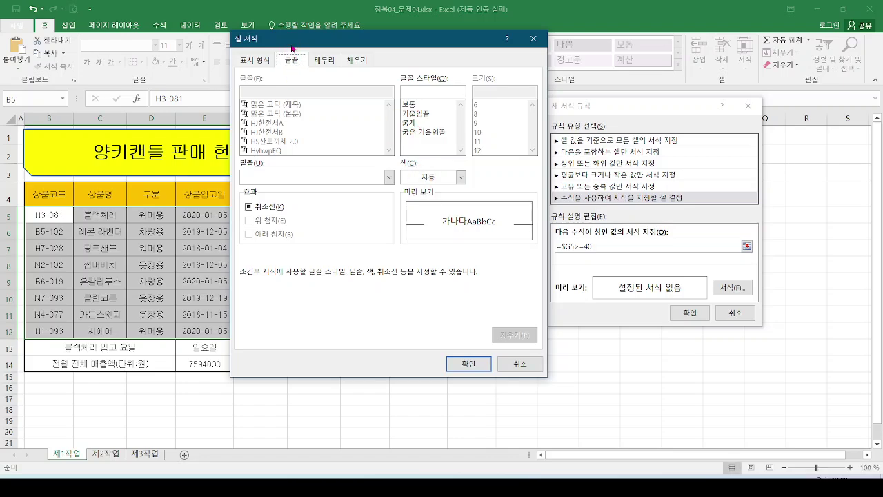
click(416, 123)
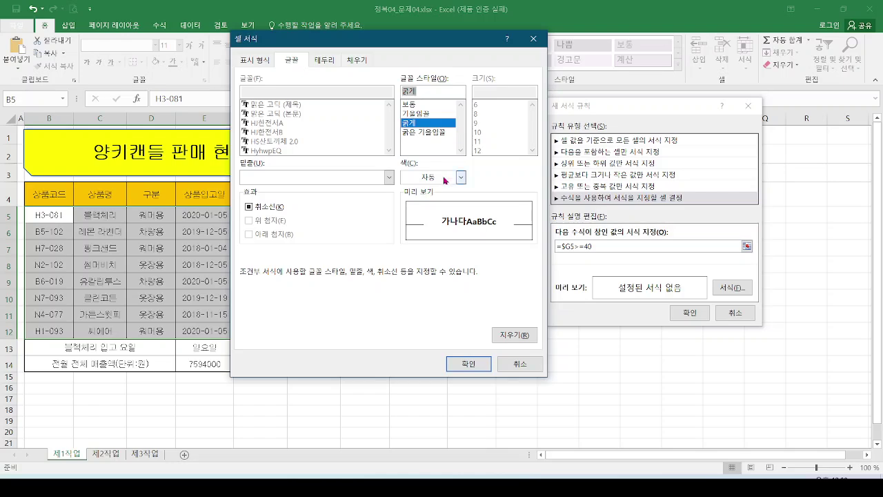
click(445, 179)
click(469, 278)
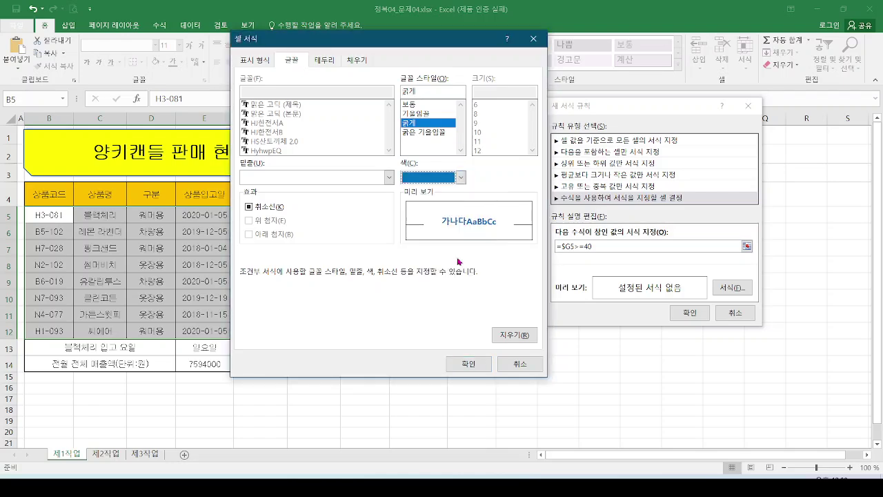
click(469, 364)
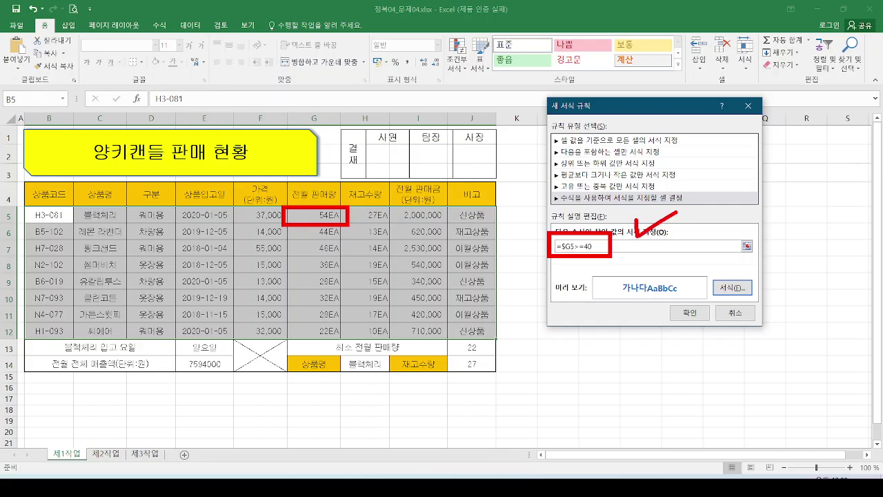
click(688, 312)
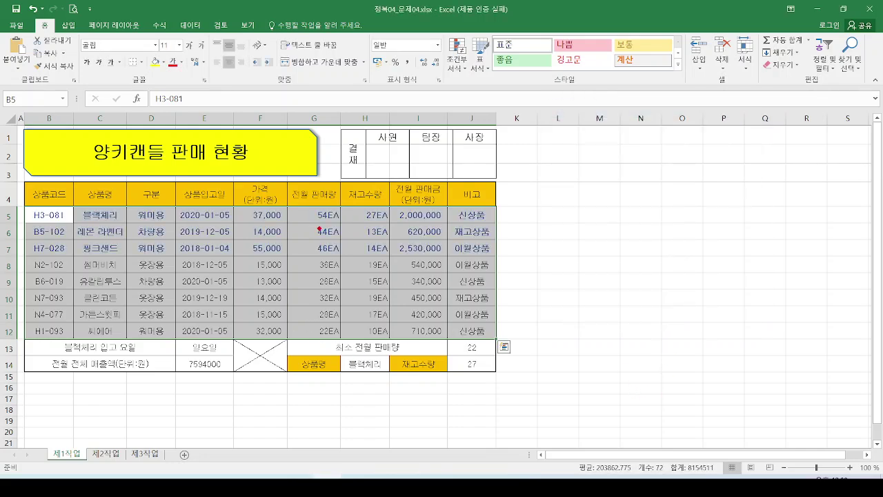
Step: Check the formatted rows 5 to 7 against their 전월 판매량 values with temporary ink, erase it, and deselect the range
drag(298, 205, 314, 235)
mouse_move(22, 205)
mouse_down()
mouse_move(311, 245)
mouse_move(504, 256)
mouse_up()
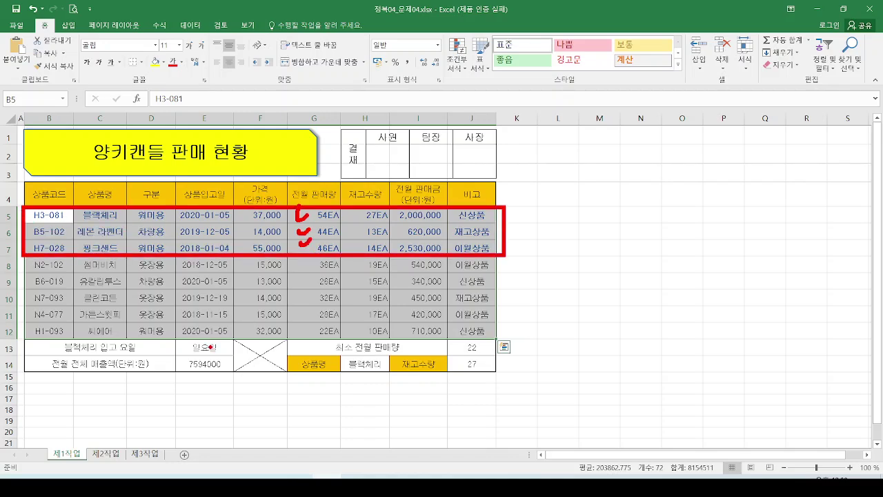
key(Escape)
click(370, 243)
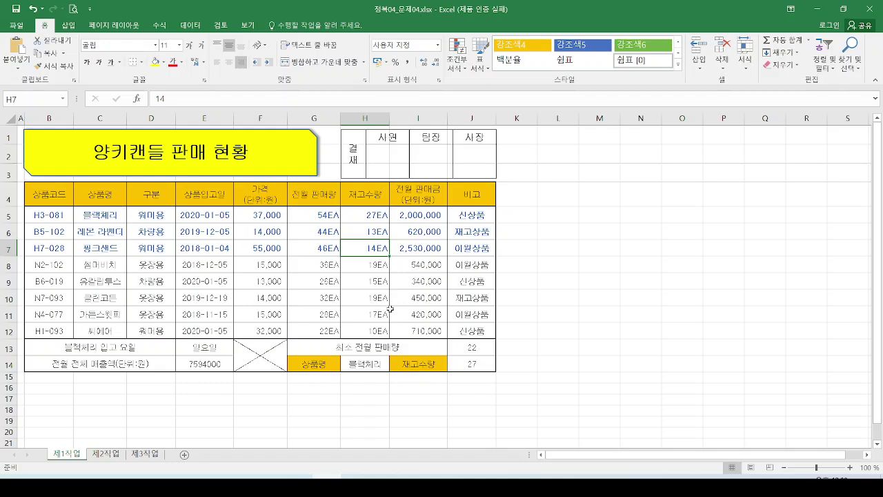